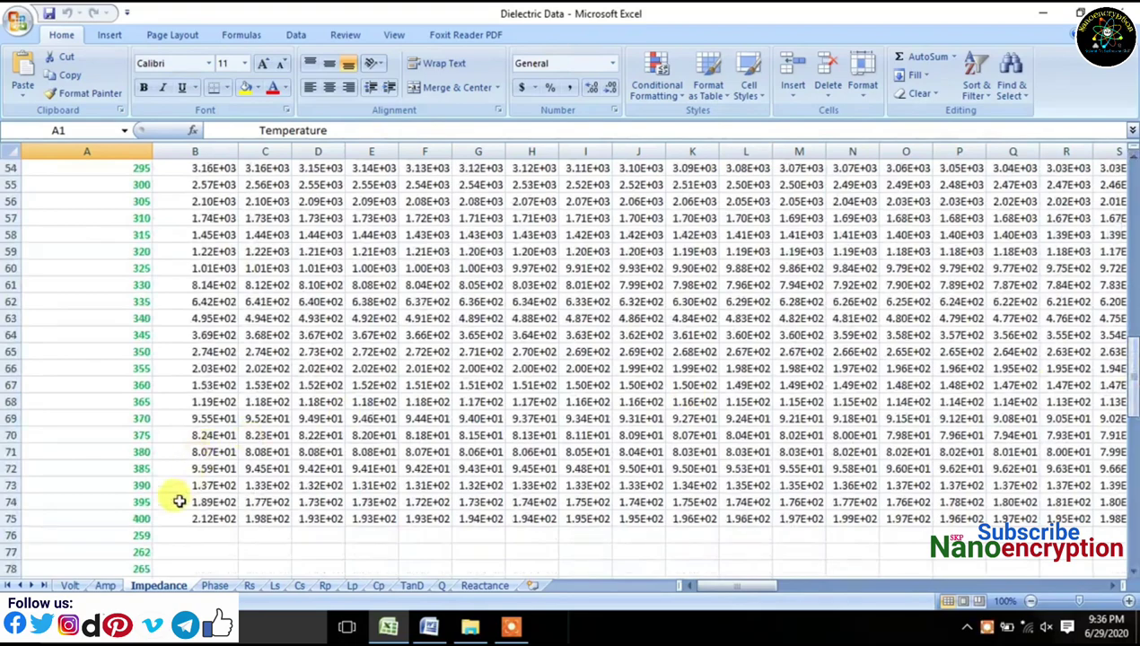
Step: Examine the temperature values in column A and the full frequency row 2 of the Impedance sheet
{"action": "left_click_drag", "start_coordinate": [121, 524], "coordinate": [53, 173]}
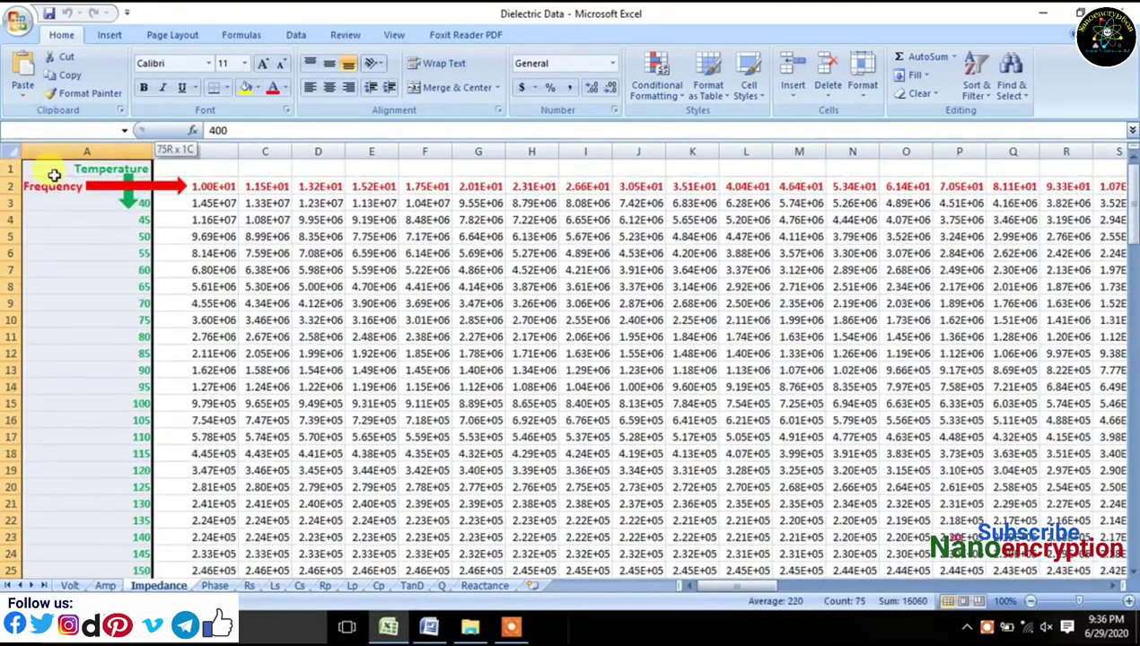
{"action": "left_click", "coordinate": [44, 202]}
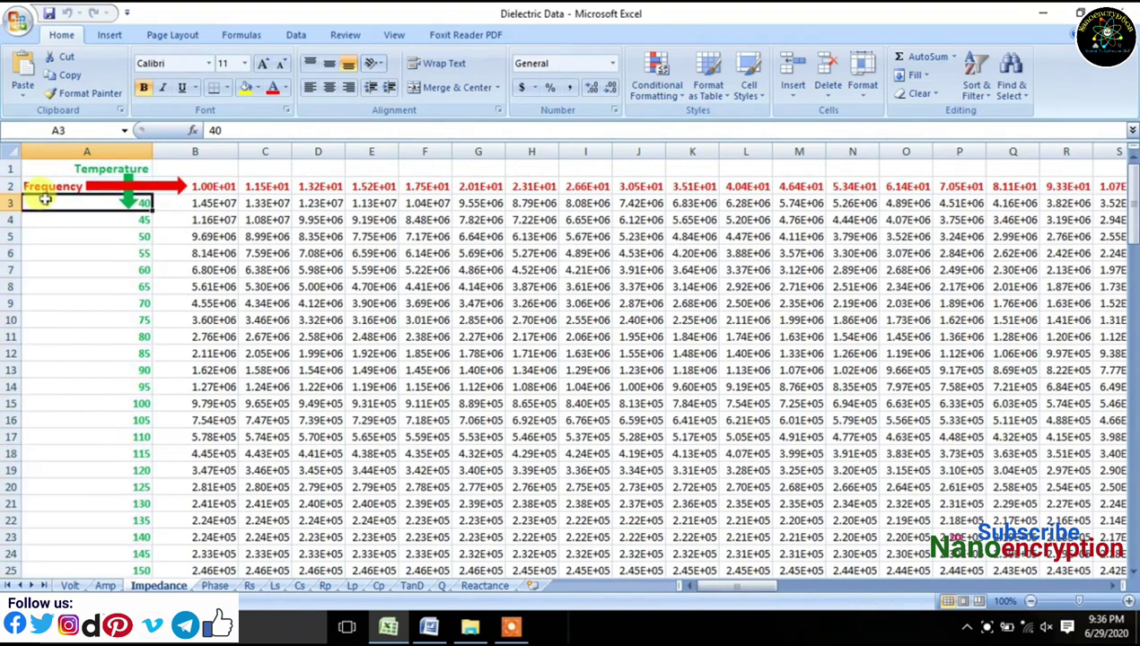
{"action": "left_click", "coordinate": [37, 188]}
{"action": "left_click", "coordinate": [184, 187]}
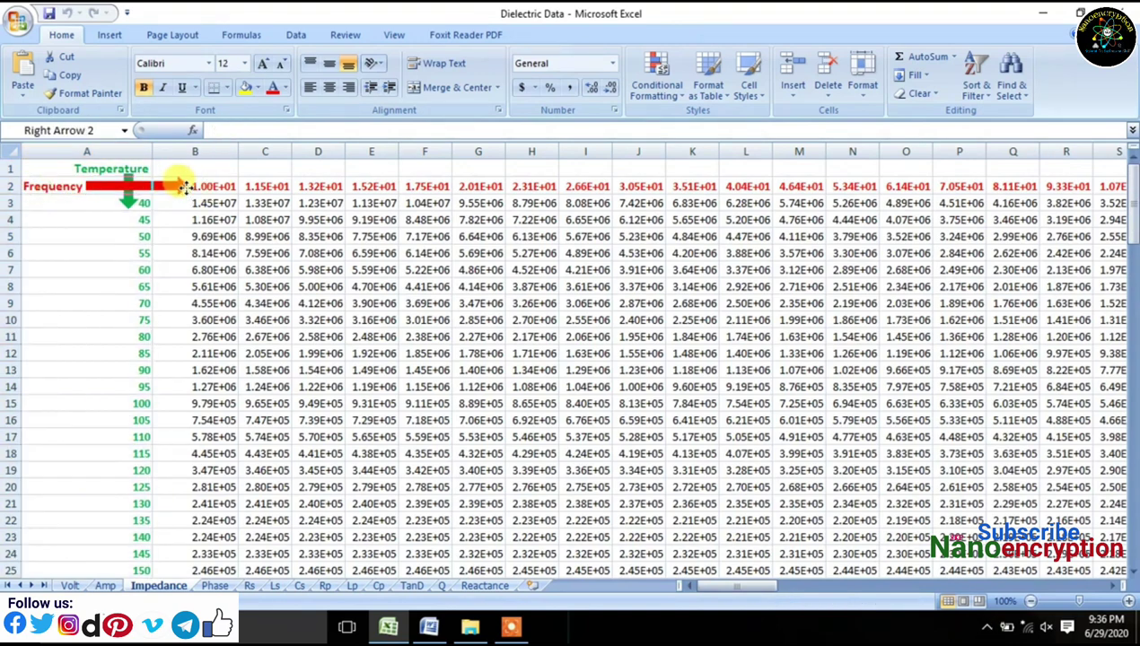
{"action": "left_click", "coordinate": [199, 186]}
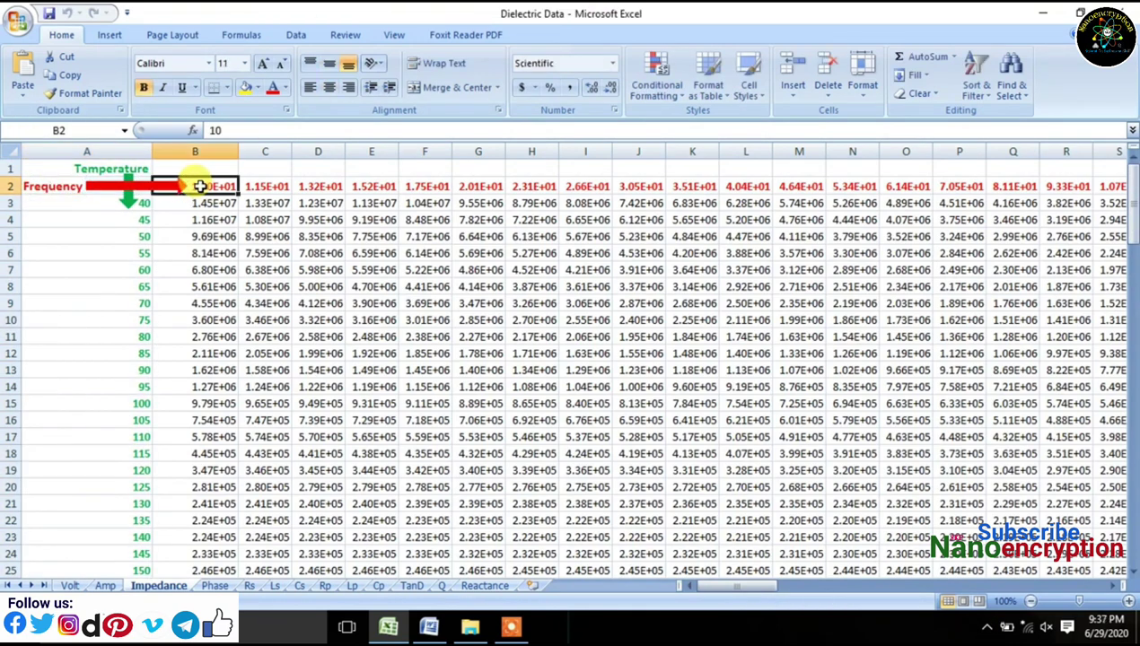
{"action": "left_click_drag", "start_coordinate": [199, 185], "coordinate": [1010, 184]}
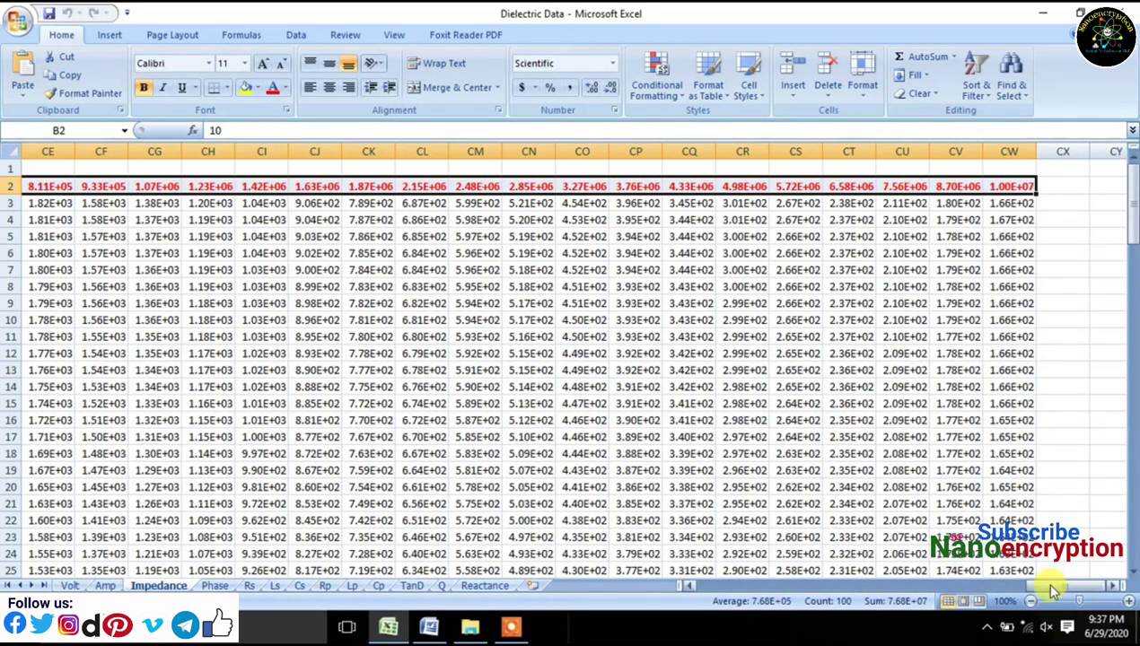
{"action": "left_click_drag", "start_coordinate": [1048, 586], "coordinate": [572, 592]}
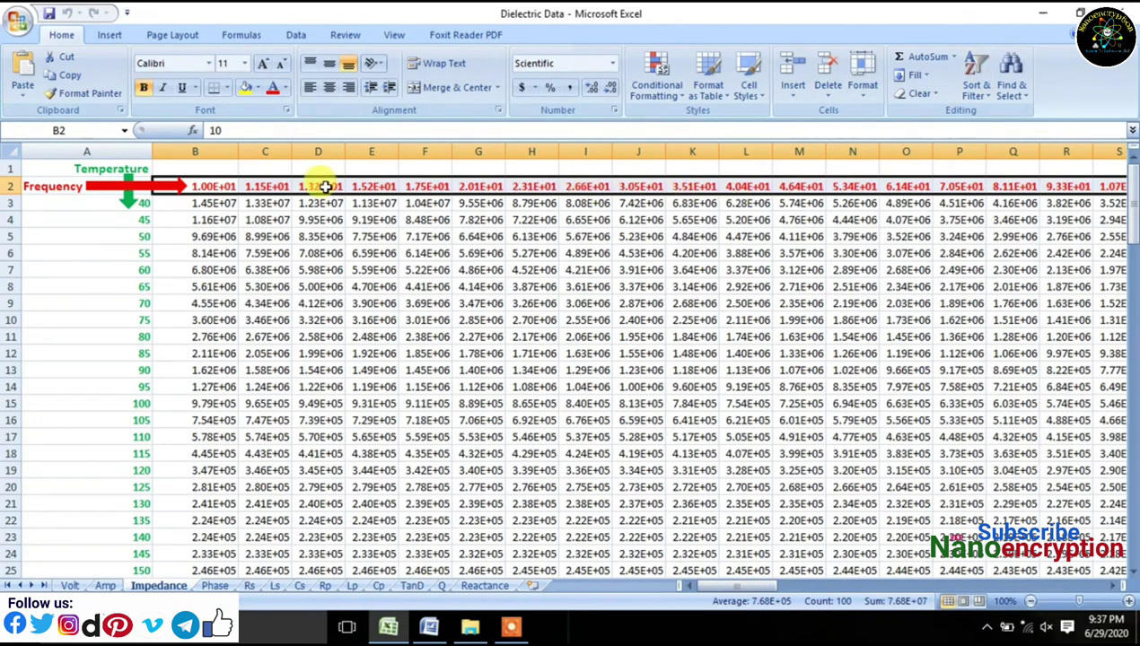
{"action": "left_click", "coordinate": [170, 205]}
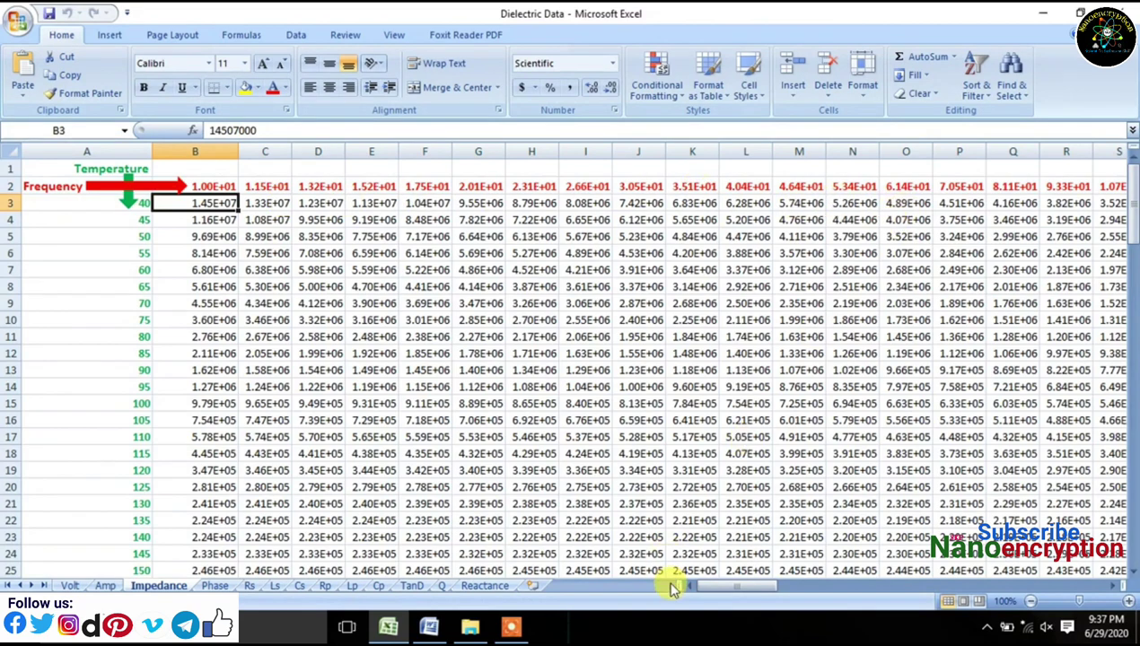
Step: Select the impedance values for the 9.33E+01 frequency, cells R3:R75, on the Impedance sheet
{"action": "left_click_drag", "start_coordinate": [709, 589], "coordinate": [756, 582]}
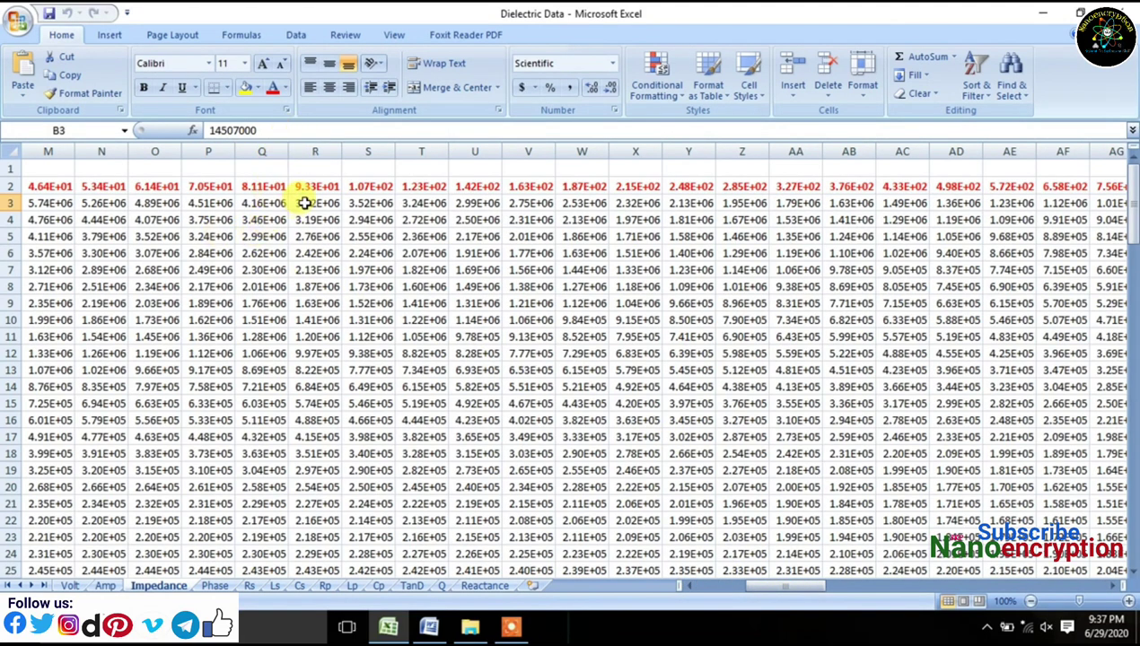
{"action": "left_click_drag", "start_coordinate": [306, 203], "coordinate": [331, 263]}
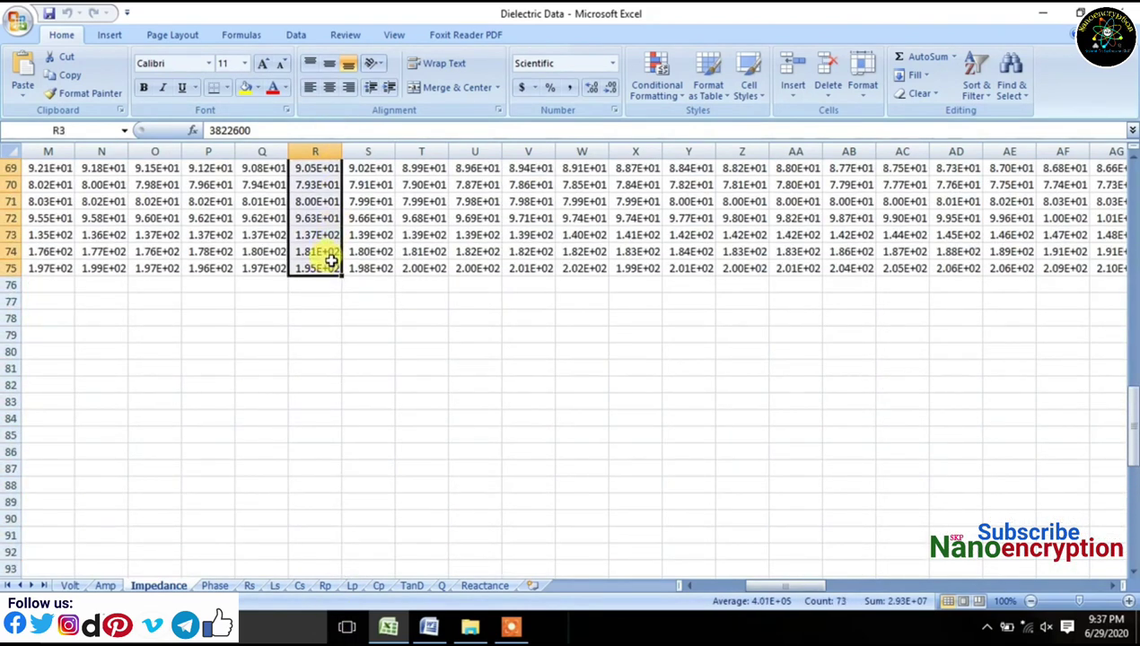
{"action": "left_click_drag", "start_coordinate": [1133, 417], "coordinate": [1122, 166]}
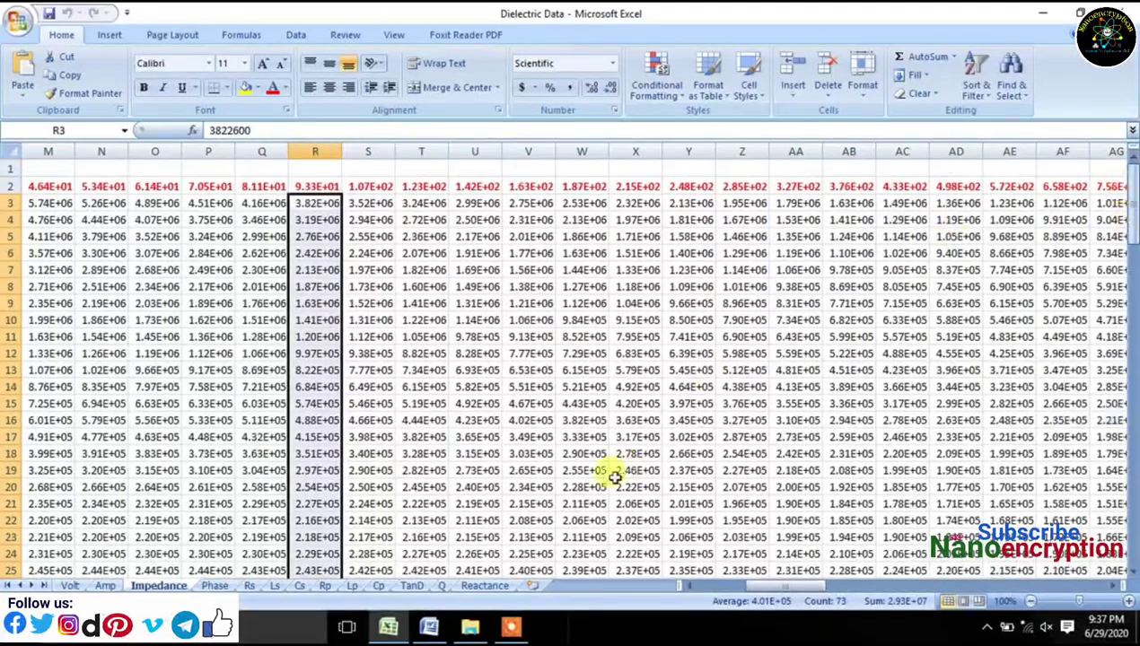
Step: Open the Calculation Formula of Dielectric workbook from the Dielectric Calculation folder
{"action": "left_click", "coordinate": [1039, 20]}
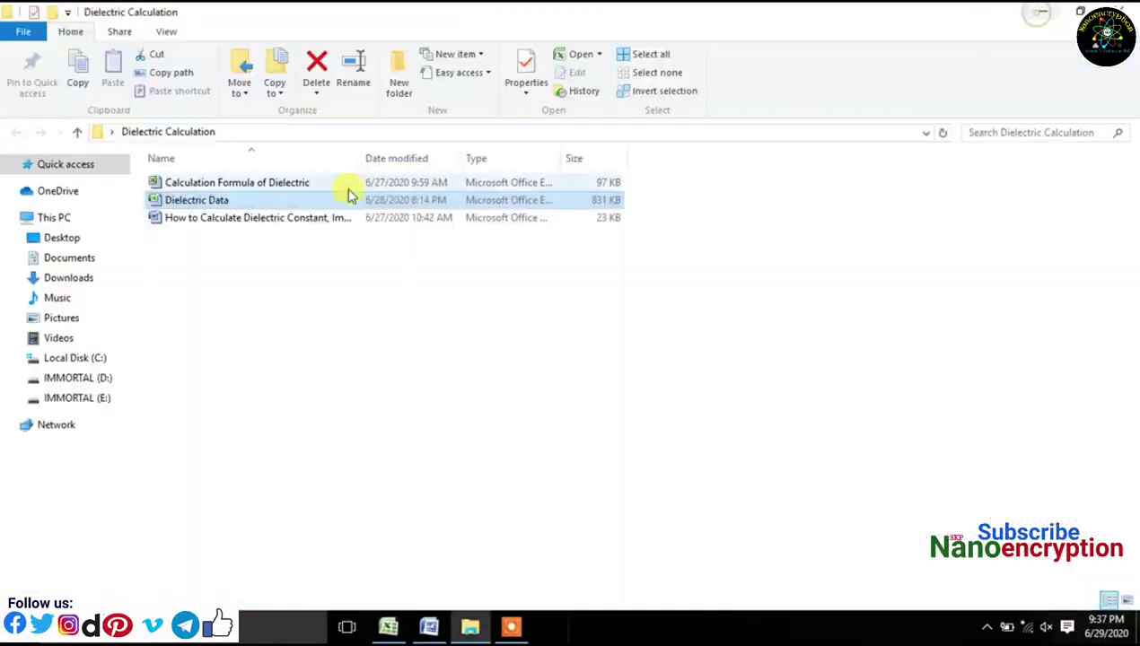
{"action": "left_click", "coordinate": [238, 183]}
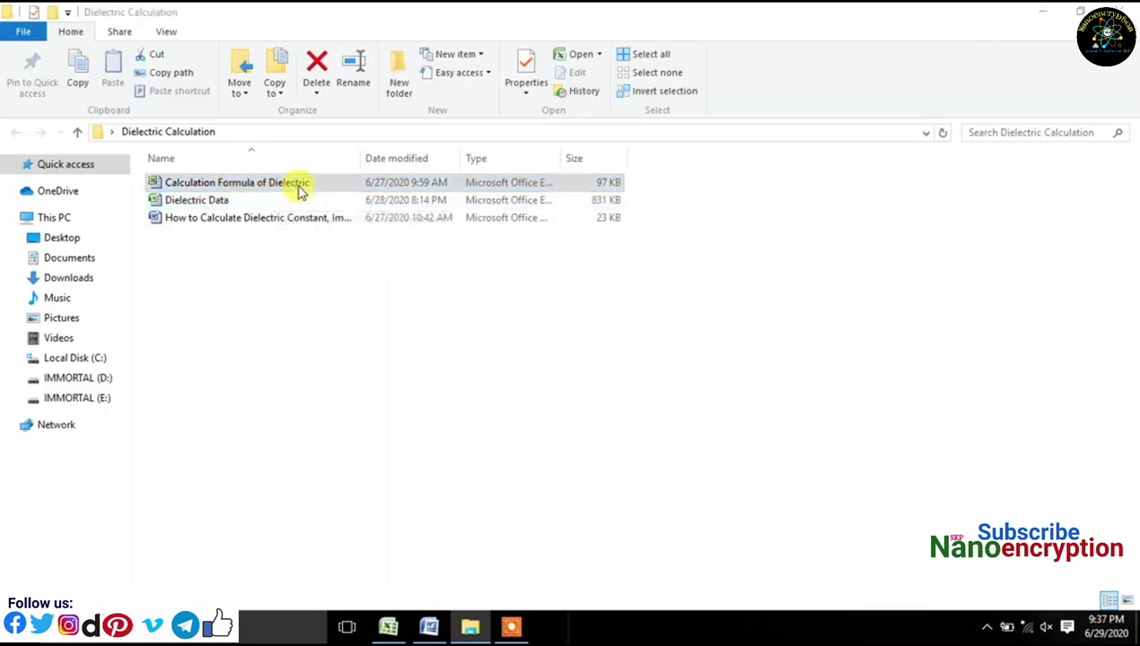
{"action": "double_click", "coordinate": [300, 191]}
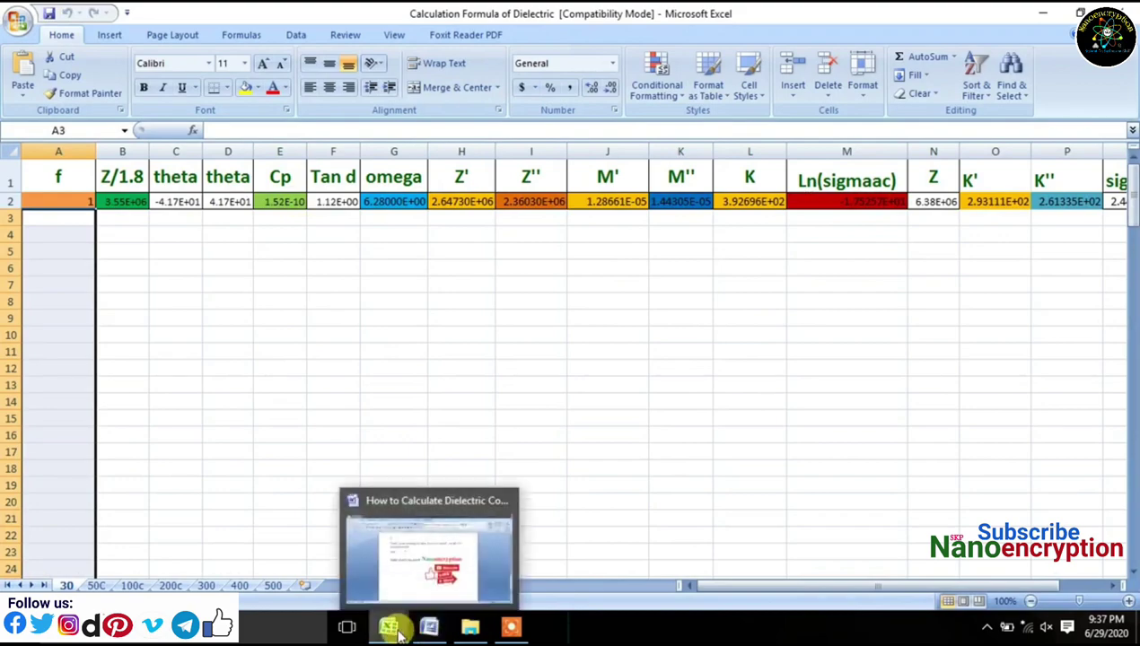
Step: Return to the Dielectric Data workbook and copy the selected impedance values in column R
{"action": "mouse_move", "coordinate": [384, 626]}
{"action": "left_click", "coordinate": [318, 574]}
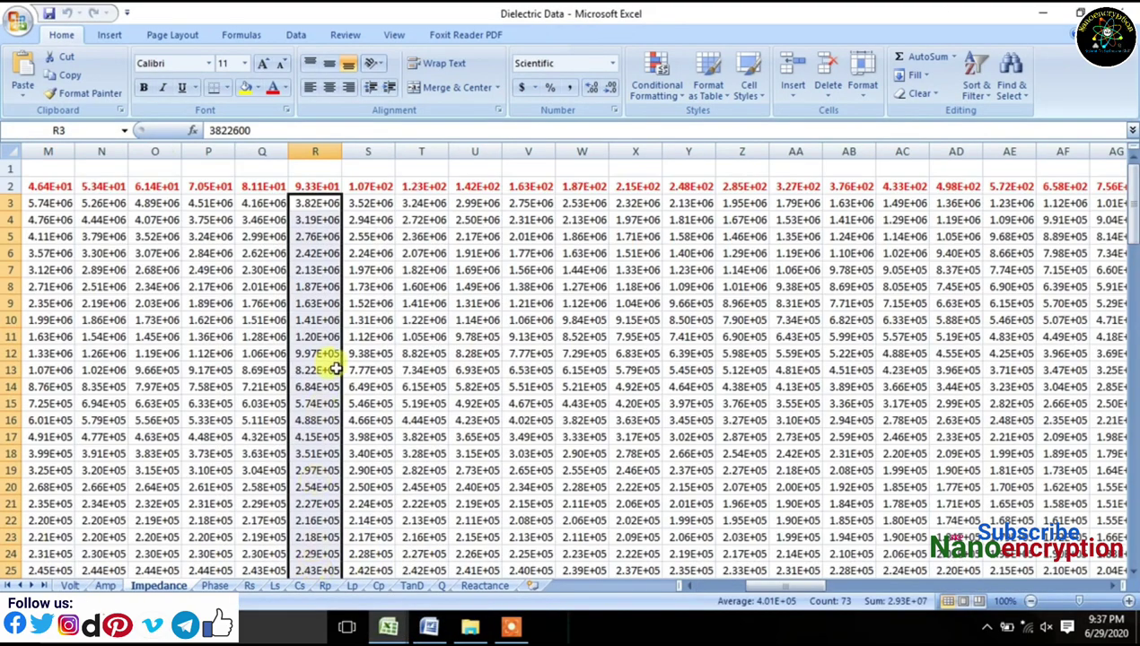
{"action": "right_click", "coordinate": [323, 252]}
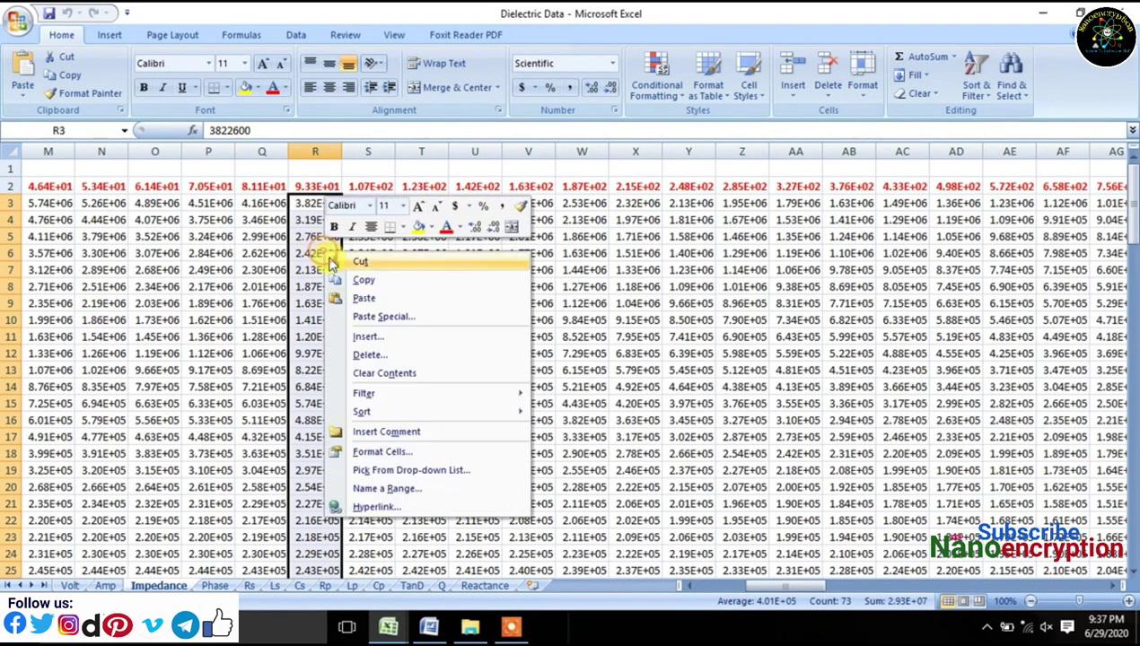
{"action": "left_click", "coordinate": [372, 280]}
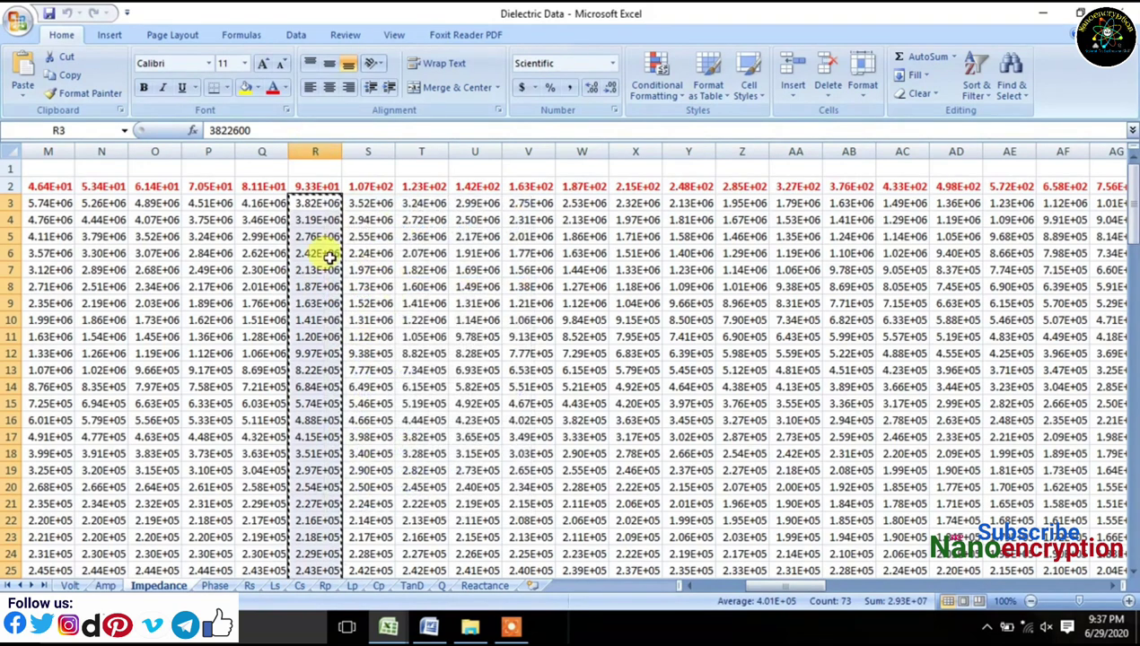
Step: Paste the copied impedance values into the f column of the Calculation Formula of Dielectric workbook, starting at cell A3
{"action": "mouse_move", "coordinate": [392, 629]}
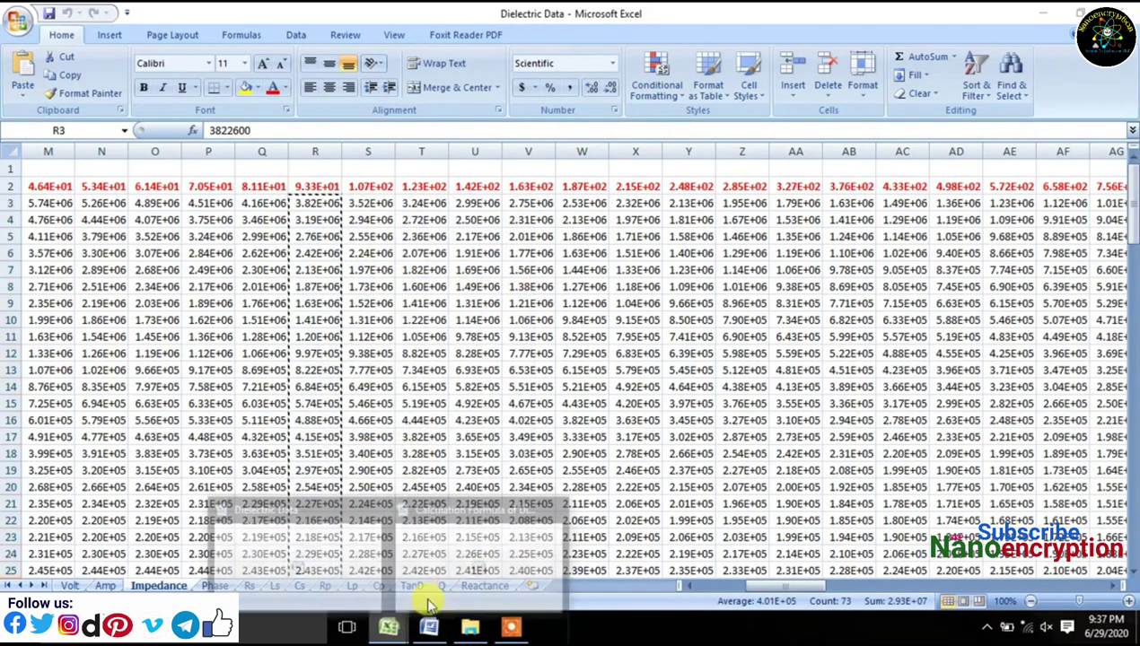
{"action": "left_click", "coordinate": [471, 579]}
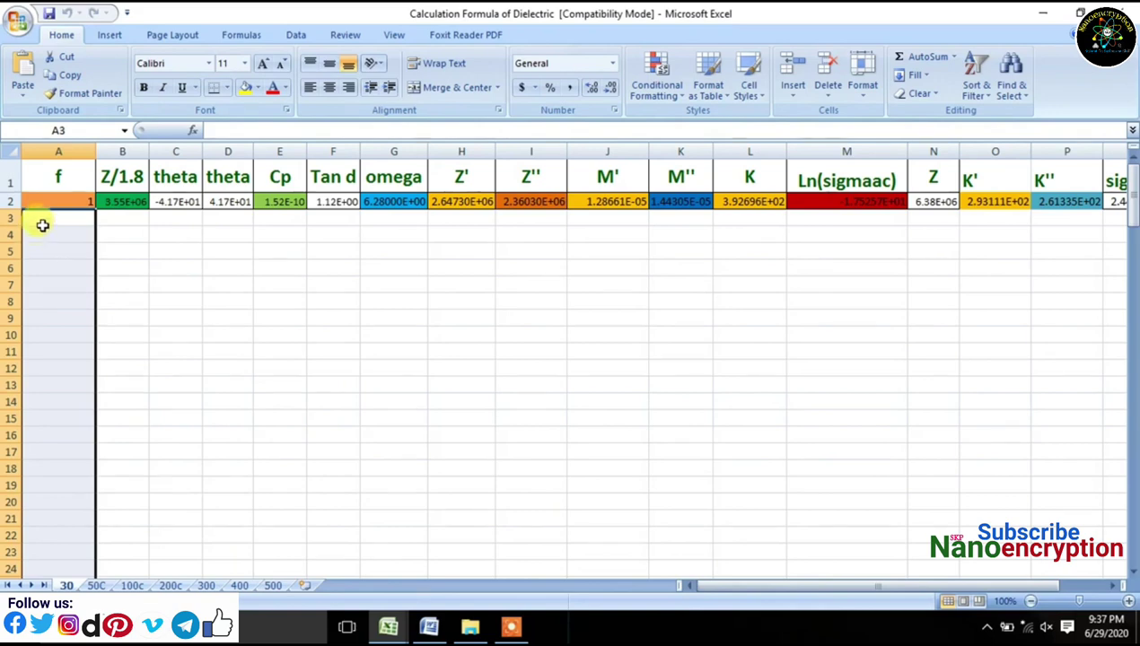
{"action": "left_click", "coordinate": [47, 218]}
{"action": "right_click", "coordinate": [47, 218]}
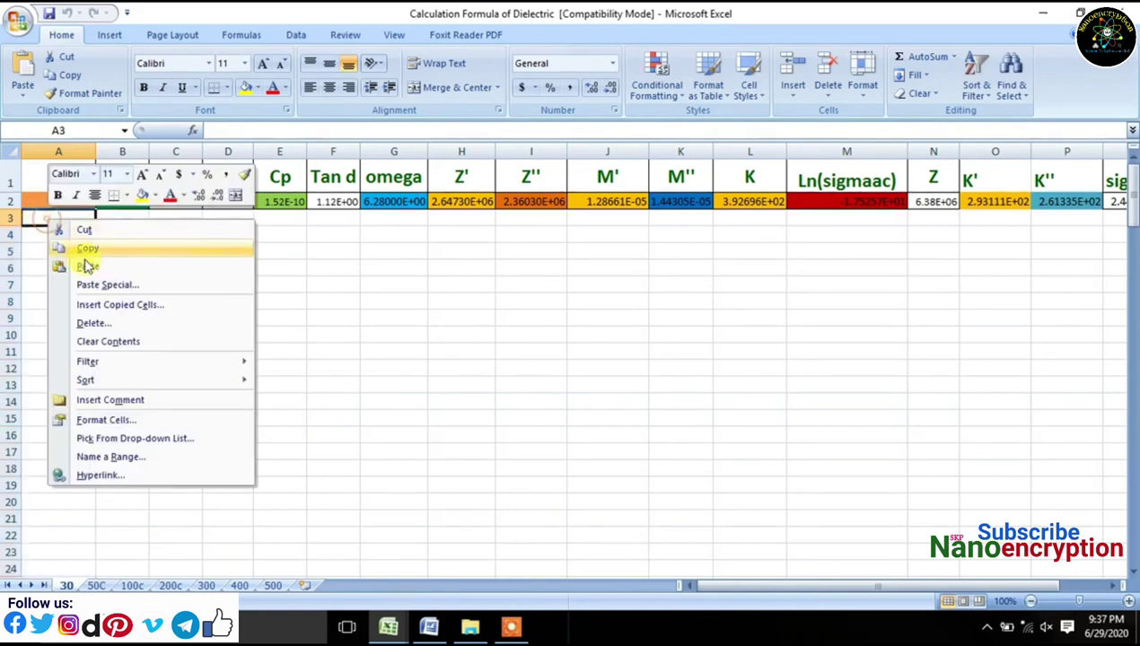
{"action": "left_click", "coordinate": [100, 270]}
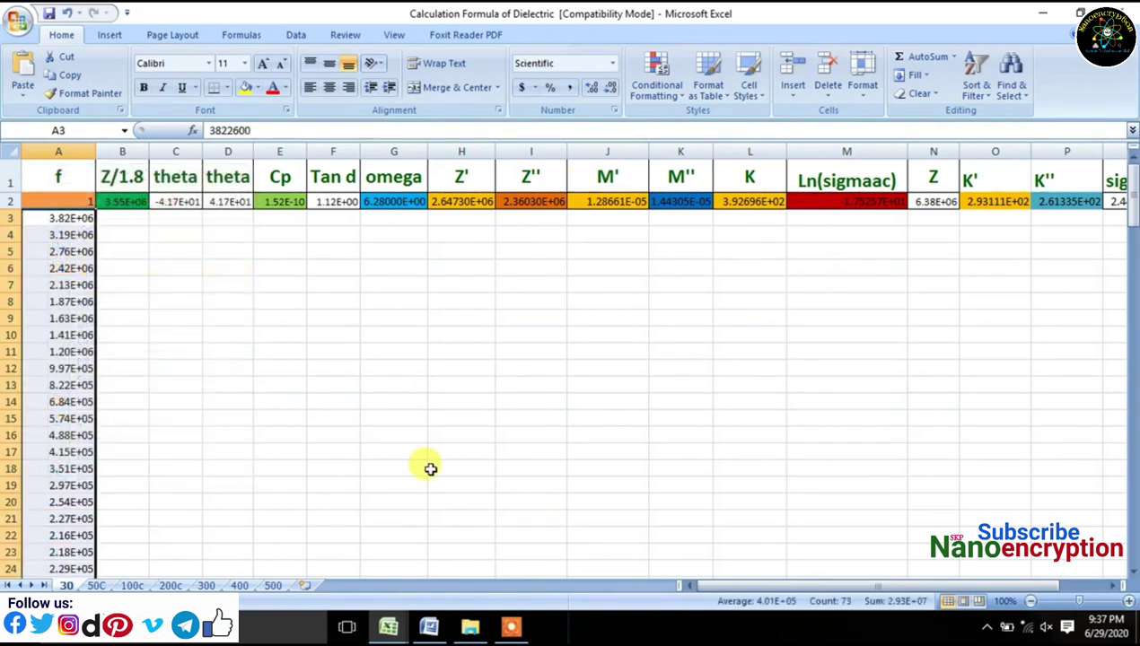
Step: Undo the paste in the f column of the Calculation Formula of Dielectric workbook
{"action": "mouse_move", "coordinate": [388, 628]}
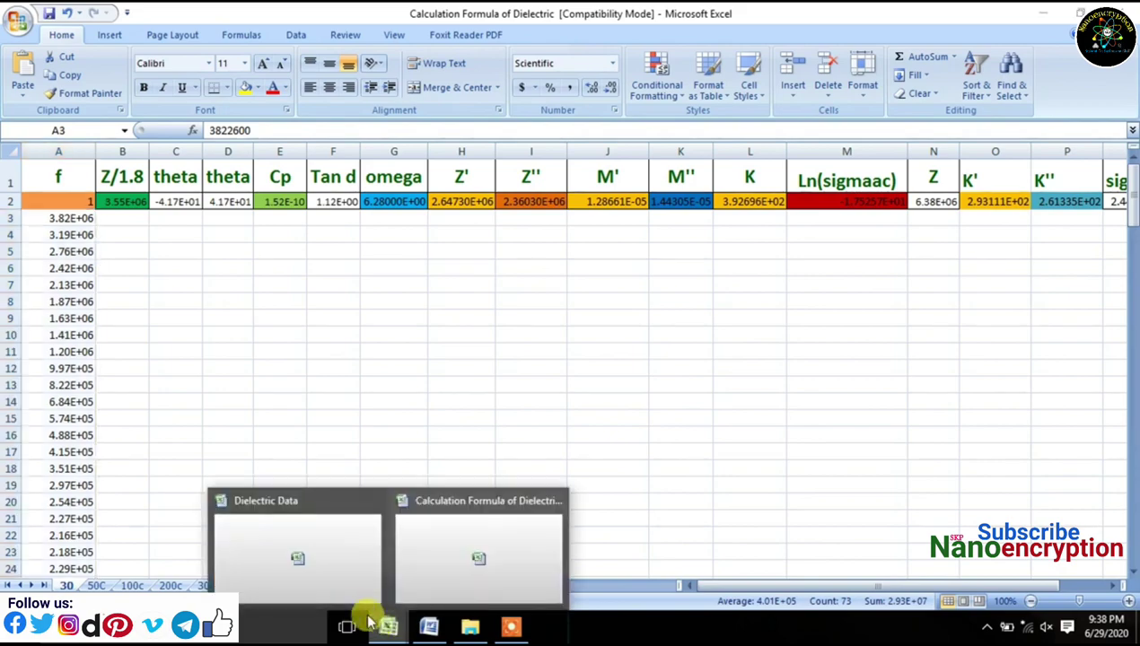
{"action": "left_click", "coordinate": [310, 586]}
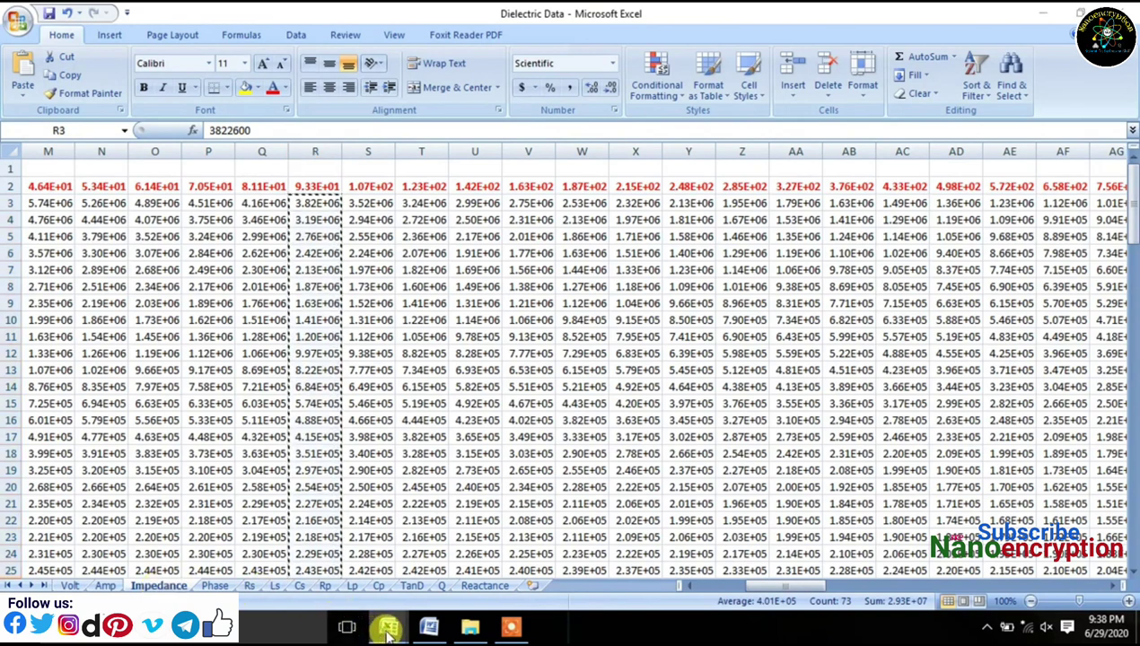
{"action": "mouse_move", "coordinate": [386, 625]}
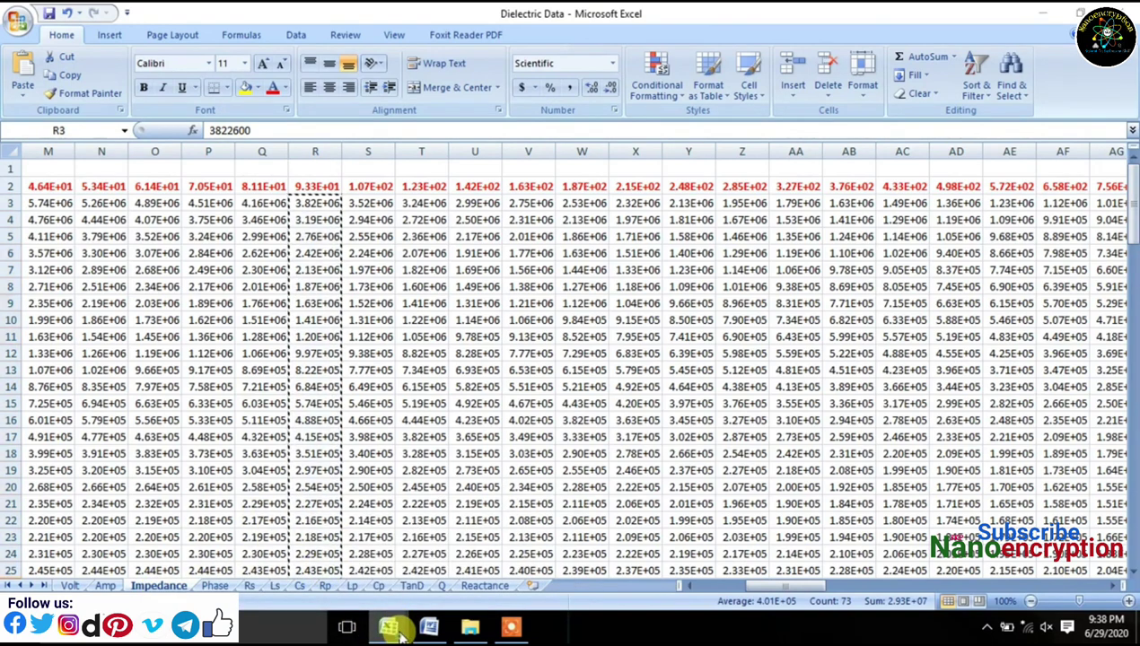
{"action": "left_click", "coordinate": [489, 588]}
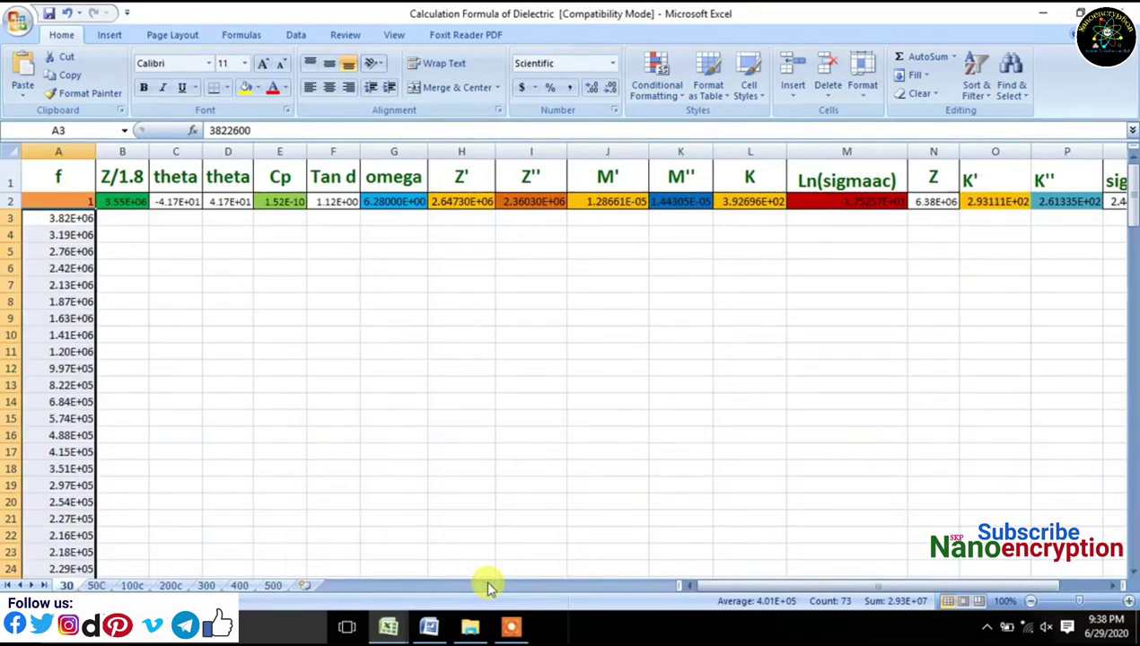
{"action": "key", "text": "ctrl+z"}
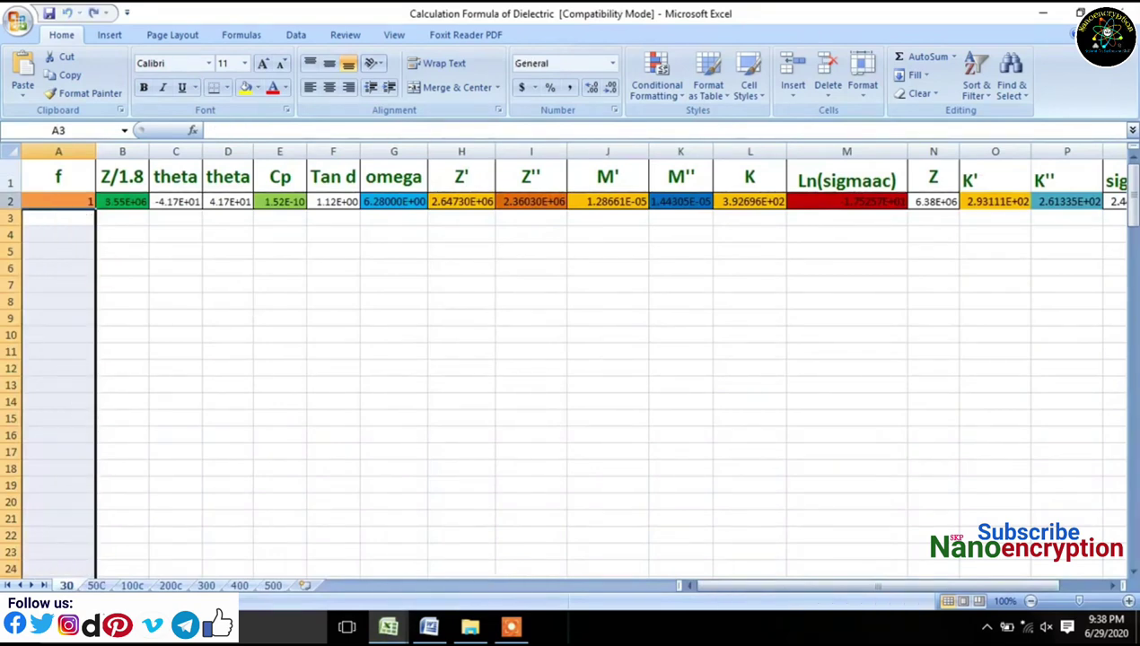
Step: Paste the copied impedance values into the Z column of sheet 30, starting at cell N3
{"action": "left_click", "coordinate": [934, 216]}
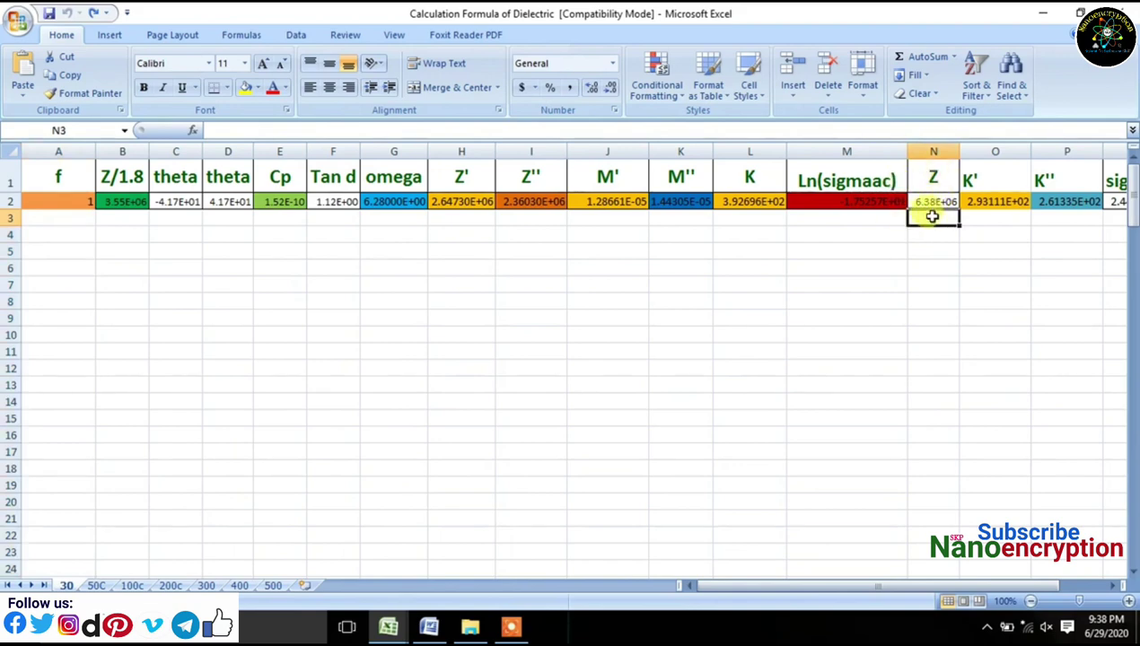
{"action": "right_click", "coordinate": [932, 217]}
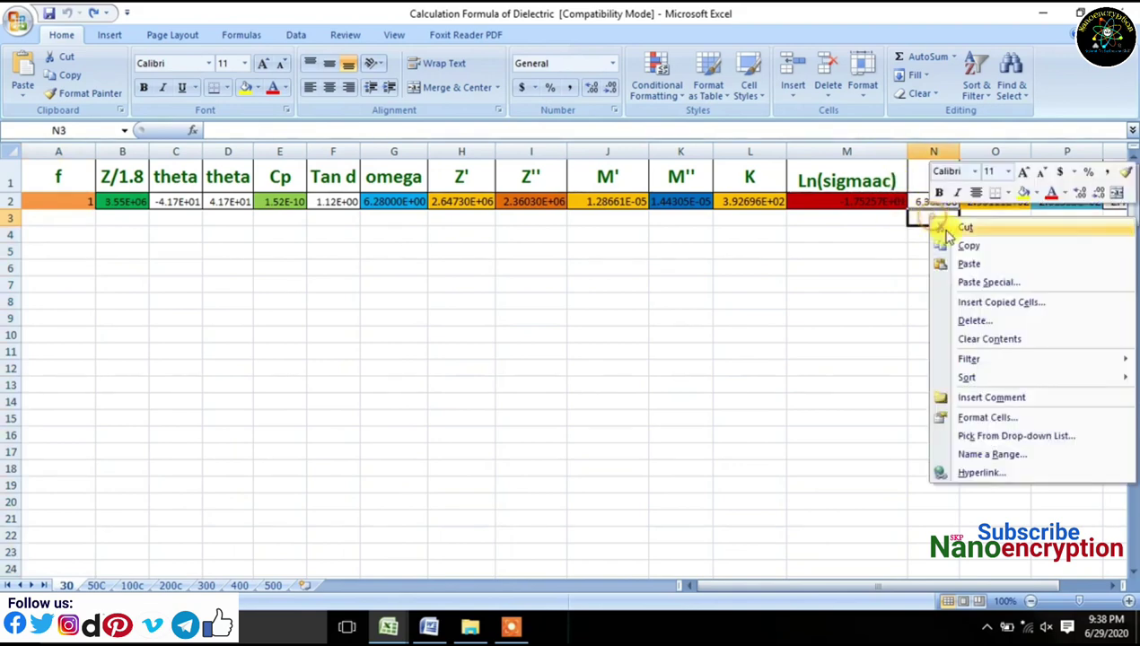
{"action": "left_click", "coordinate": [977, 272]}
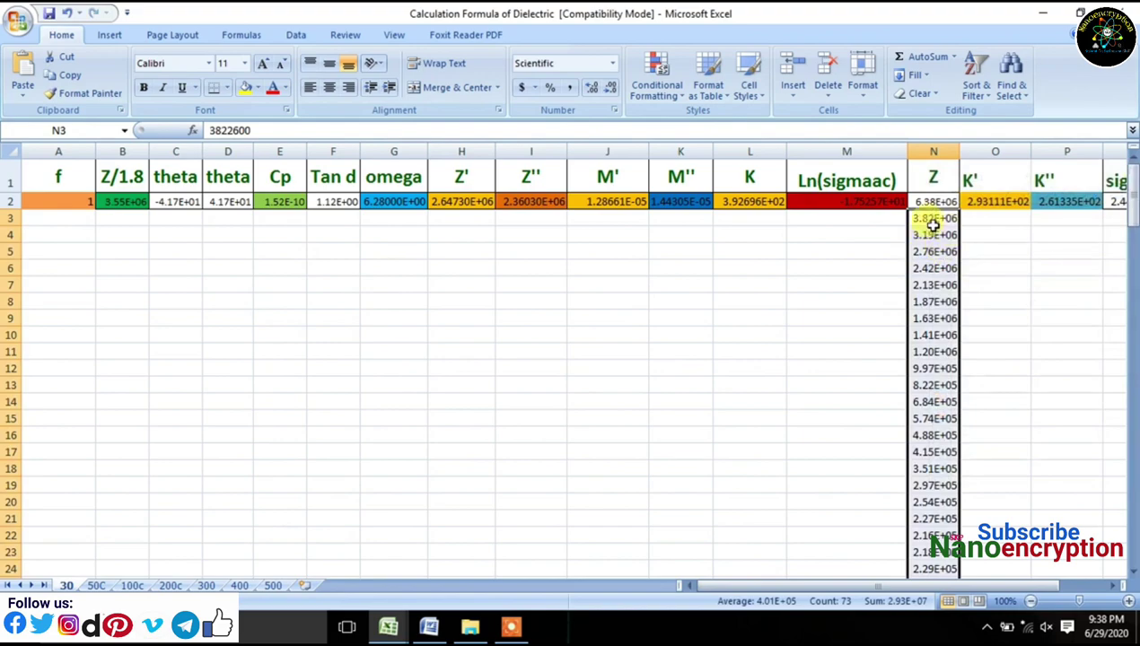
Step: Copy the phase values for the 9.33E+01 frequency, cells R2:R74, from the Phase sheet of the Dielectric Data workbook
{"action": "mouse_move", "coordinate": [386, 626]}
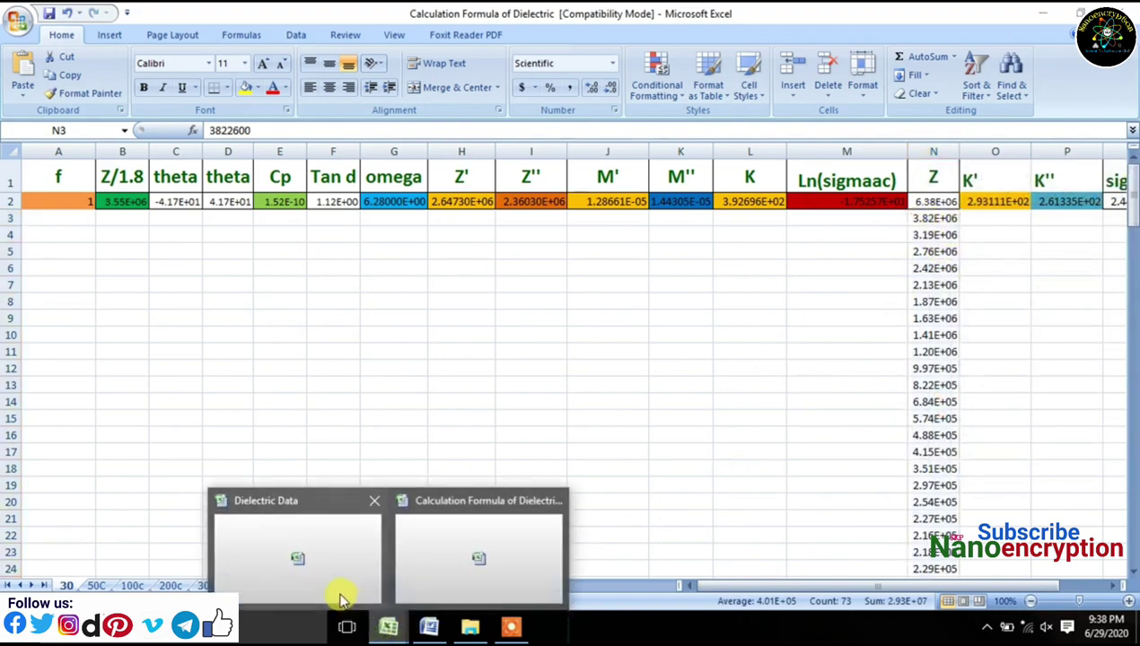
{"action": "left_click", "coordinate": [341, 575]}
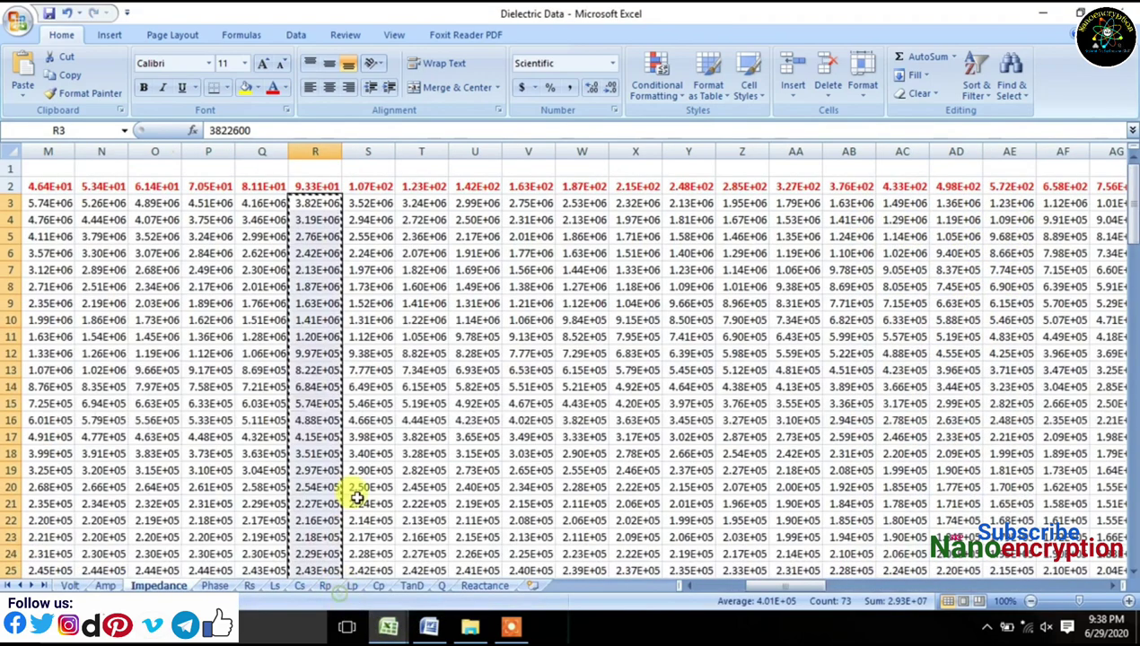
{"action": "left_click", "coordinate": [217, 585]}
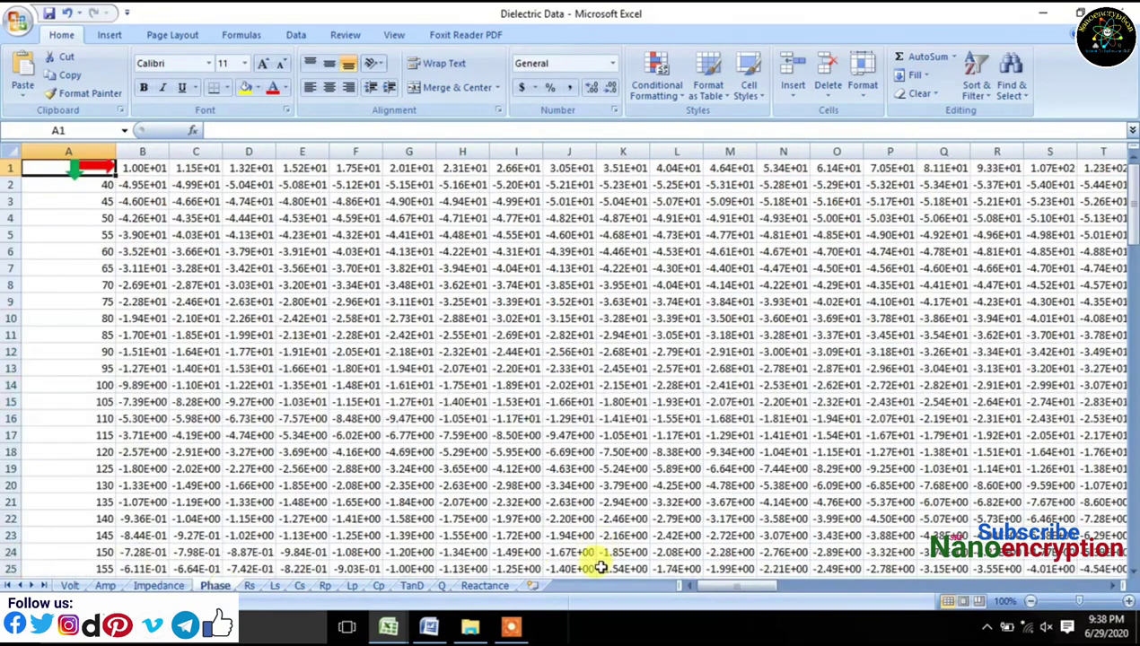
{"action": "left_click_drag", "start_coordinate": [716, 589], "coordinate": [752, 589]}
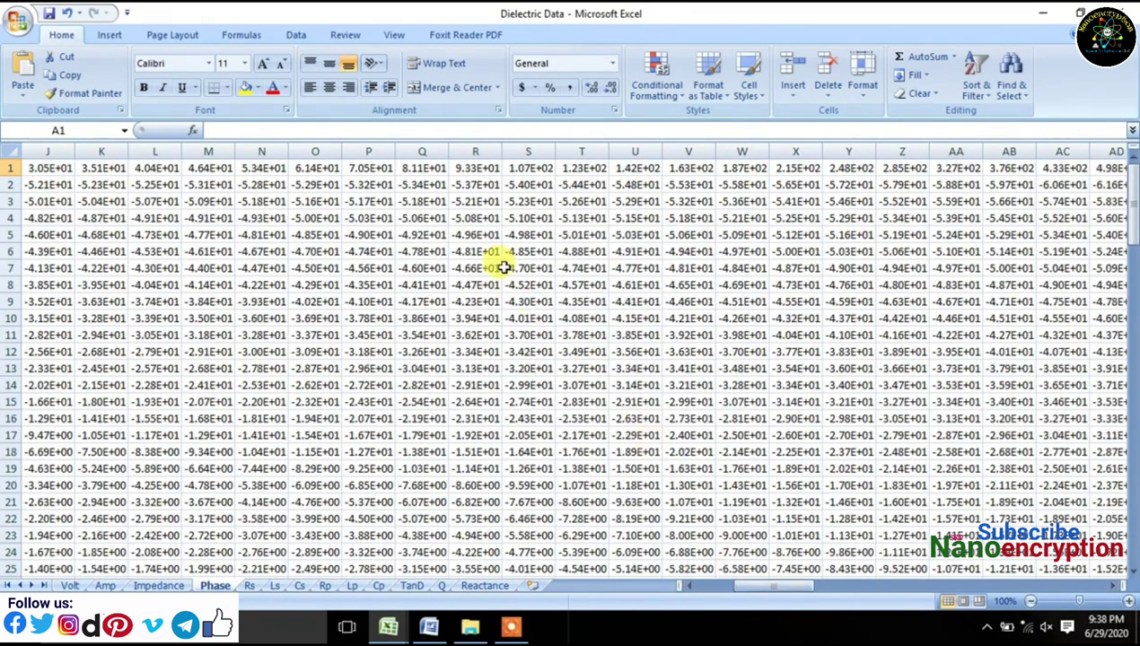
{"action": "left_click_drag", "start_coordinate": [469, 184], "coordinate": [483, 418]}
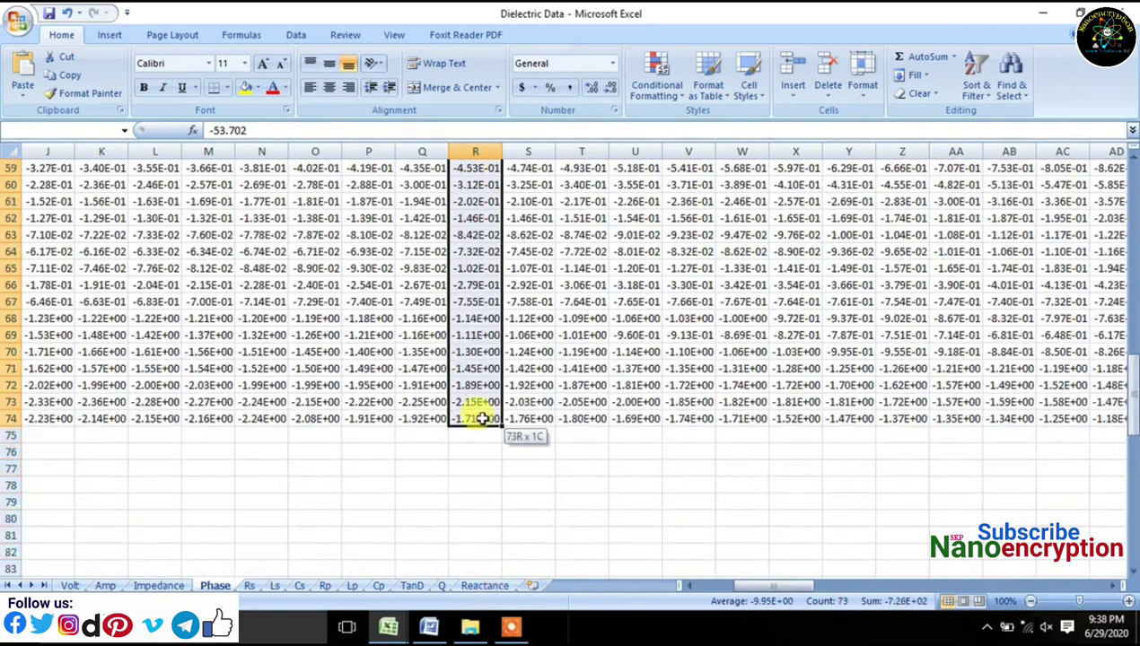
{"action": "right_click", "coordinate": [483, 419]}
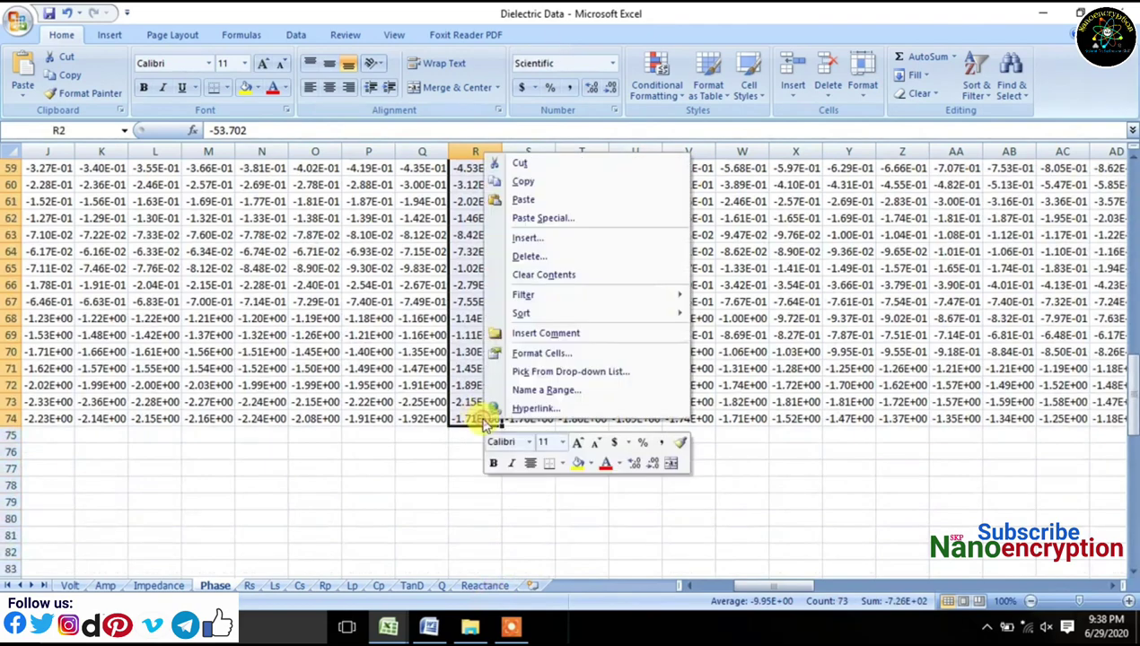
{"action": "left_click", "coordinate": [532, 184]}
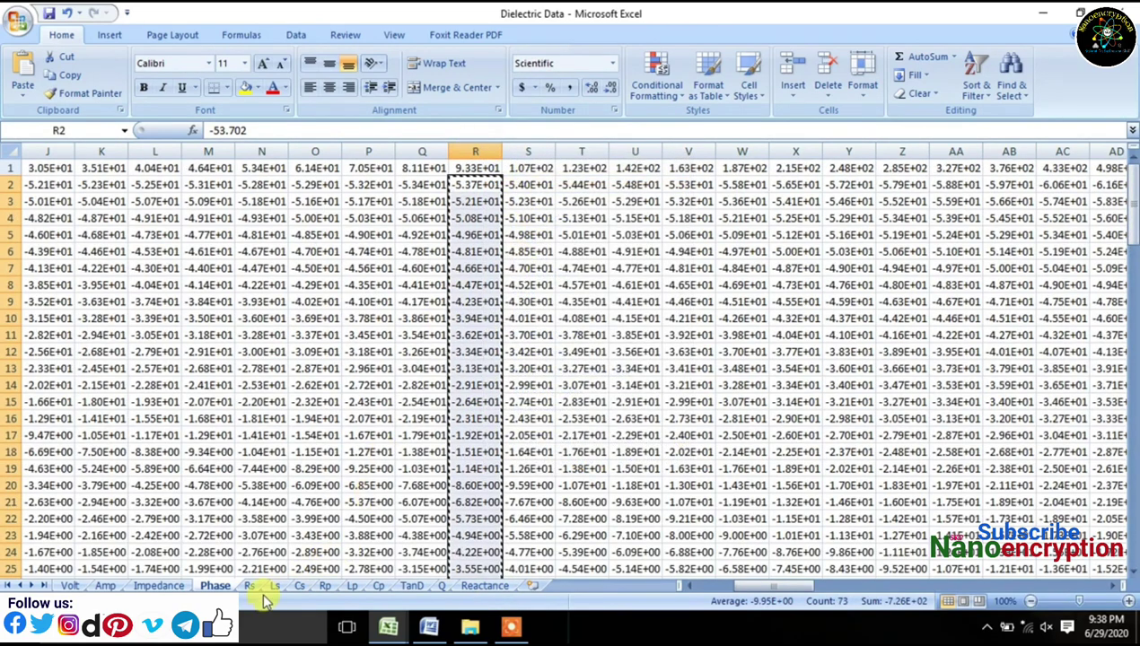
Step: Paste the copied phase values into the first theta column of the Calculation Formula of Dielectric workbook, starting at cell C3
{"action": "mouse_move", "coordinate": [395, 626]}
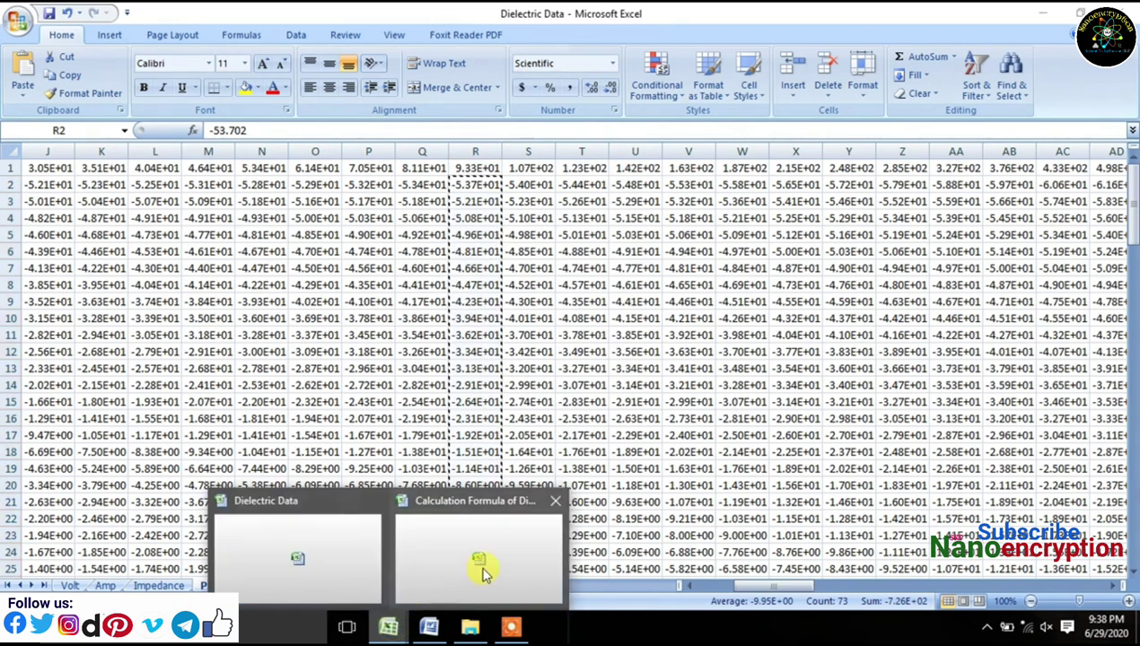
{"action": "left_click", "coordinate": [481, 567]}
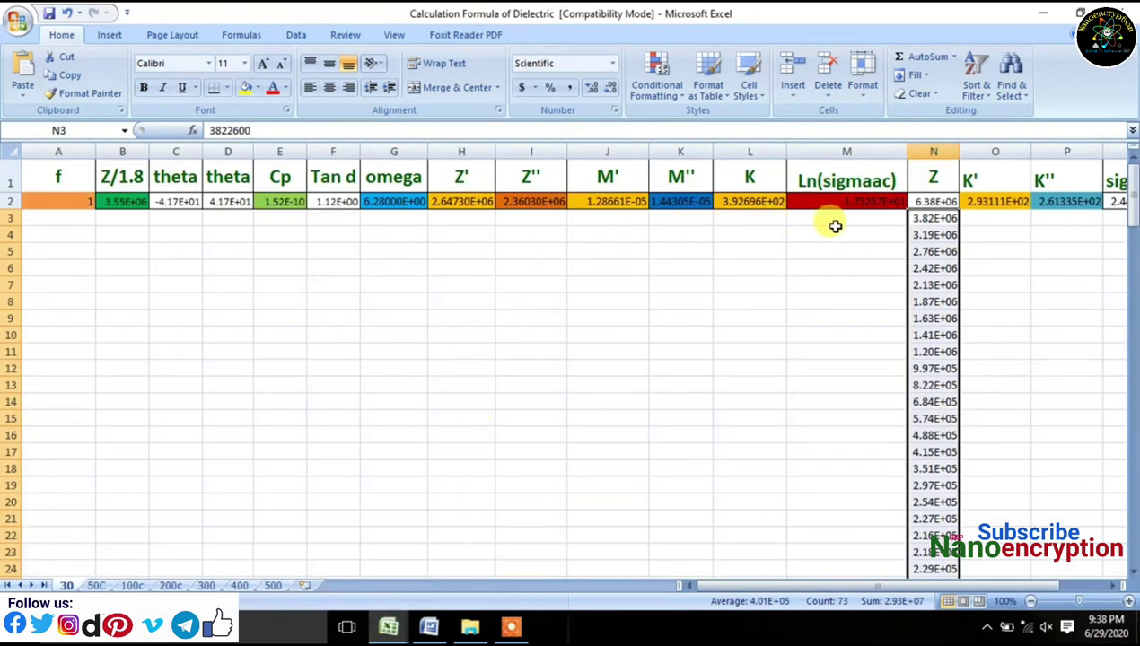
{"action": "left_click", "coordinate": [175, 223]}
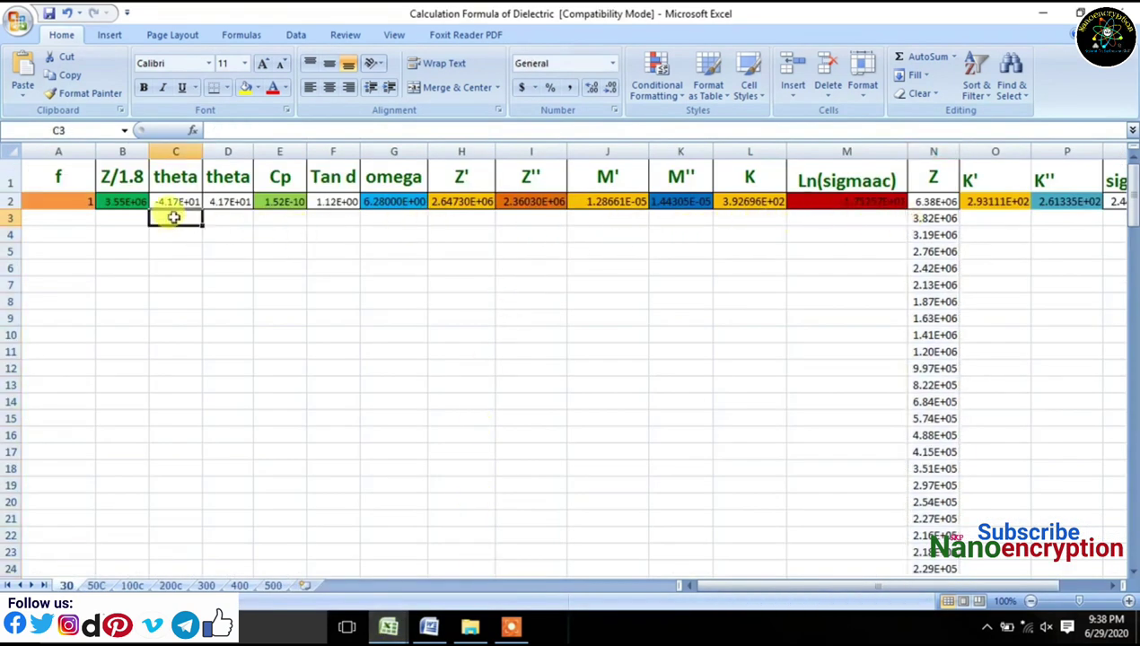
{"action": "right_click", "coordinate": [176, 221]}
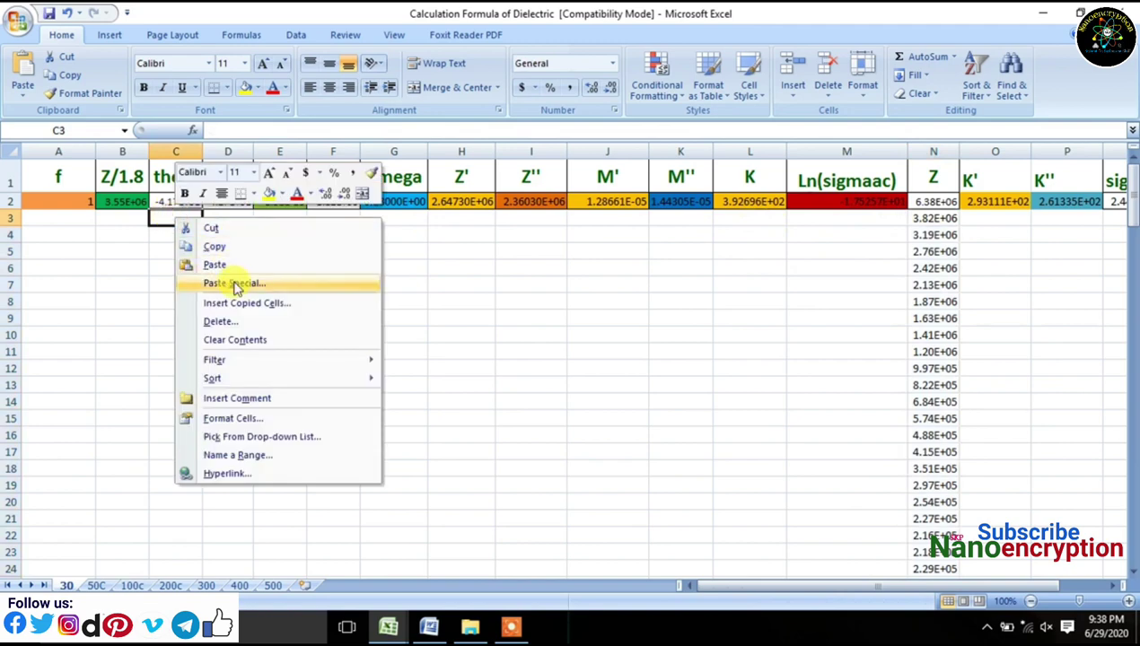
{"action": "left_click", "coordinate": [212, 263]}
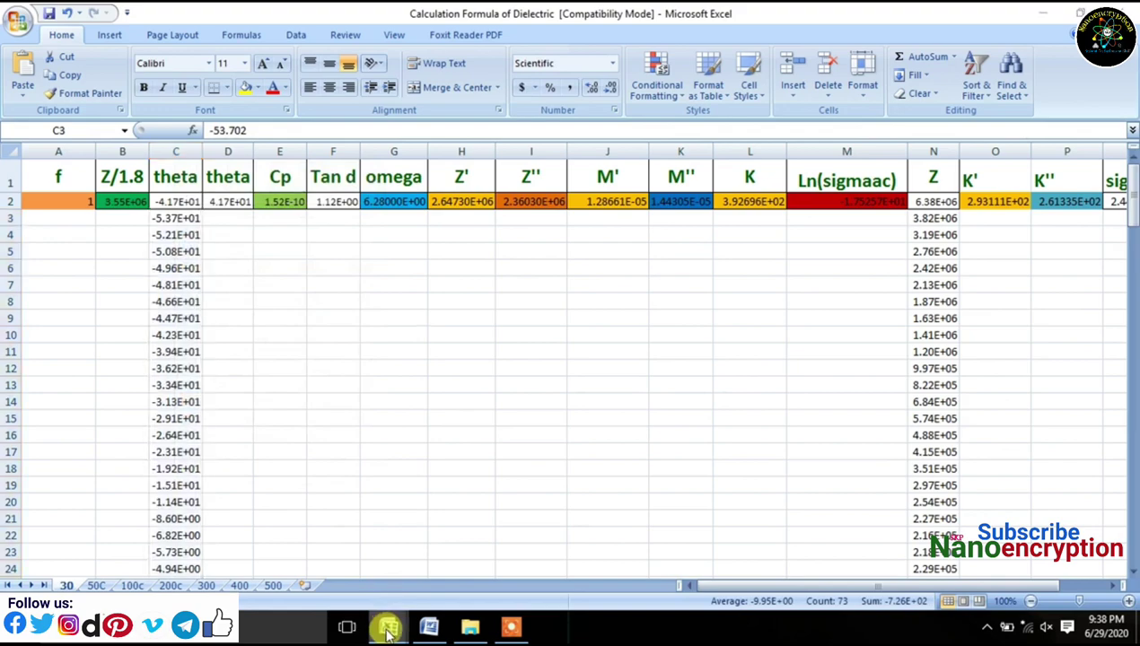
Step: Copy the capacitance values for the 9.33E+01 frequency, cells R2:R74, from the Cp sheet of the Dielectric Data workbook
{"action": "mouse_move", "coordinate": [388, 631]}
{"action": "left_click", "coordinate": [292, 575]}
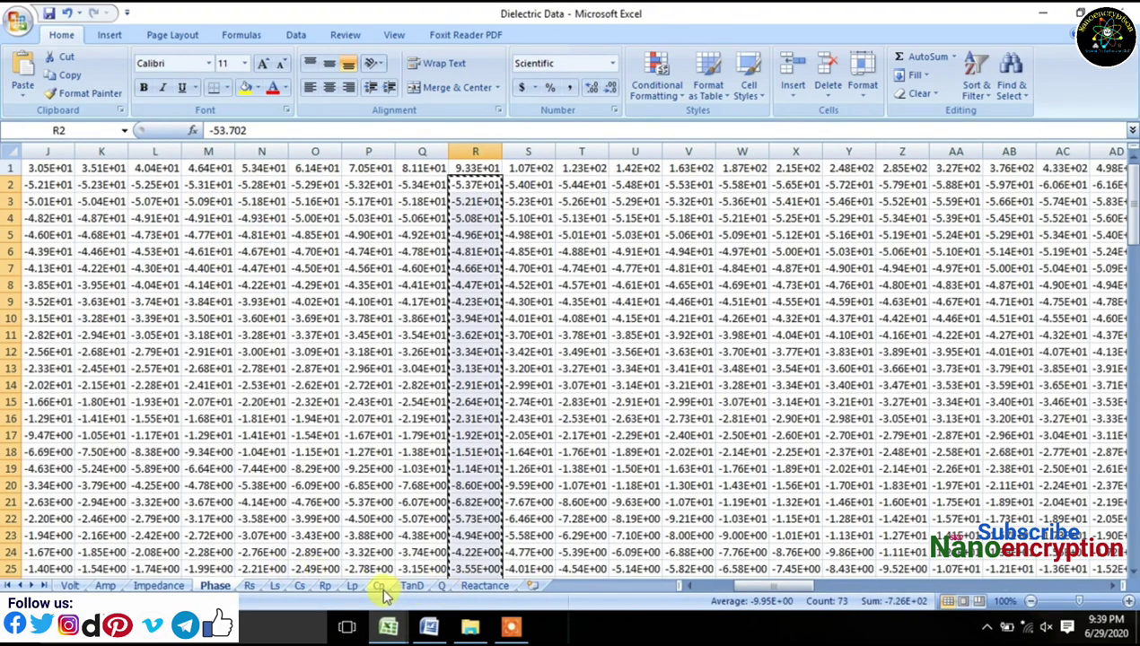
{"action": "left_click", "coordinate": [379, 587]}
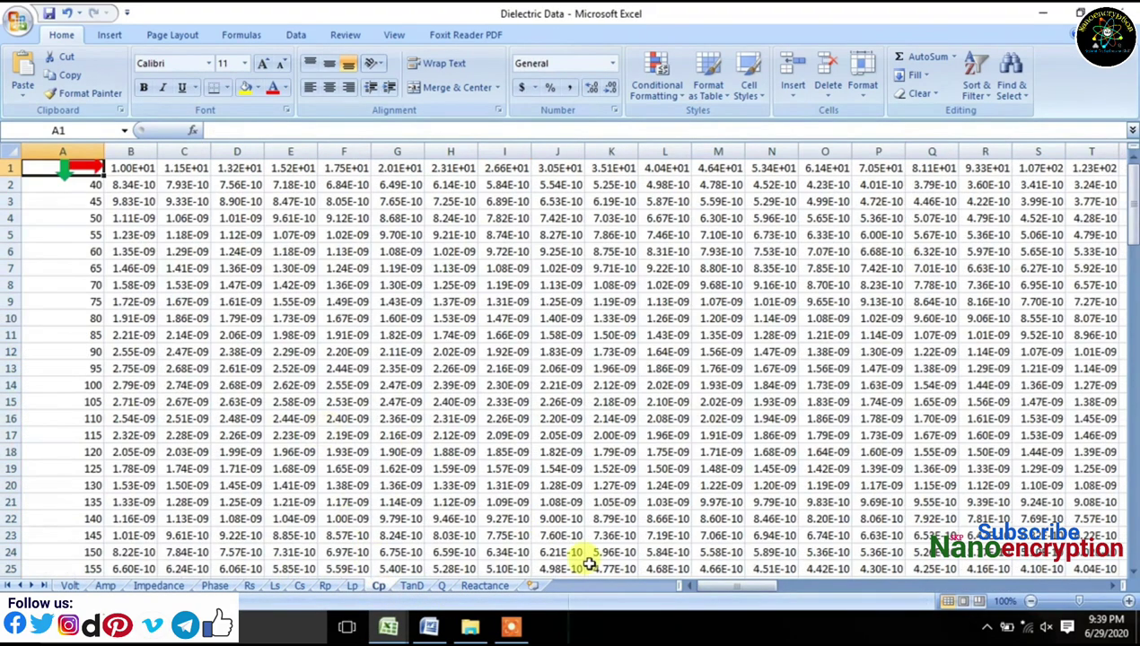
{"action": "left_click_drag", "start_coordinate": [709, 590], "coordinate": [756, 589]}
{"action": "left_click_drag", "start_coordinate": [530, 186], "coordinate": [532, 297]}
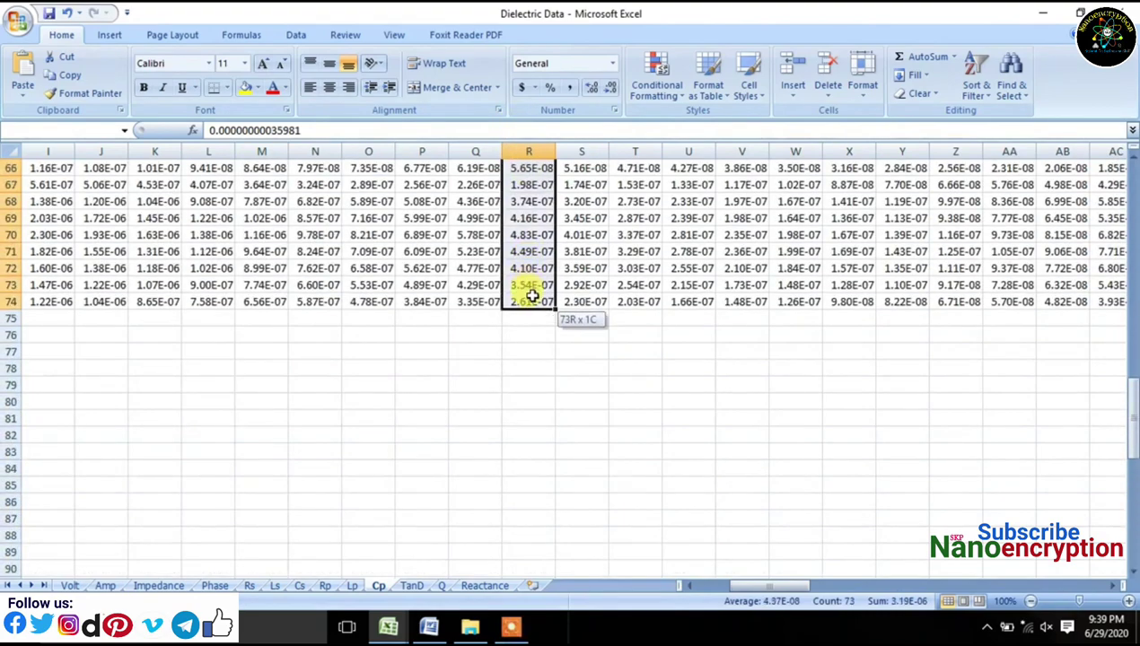
{"action": "right_click", "coordinate": [531, 296]}
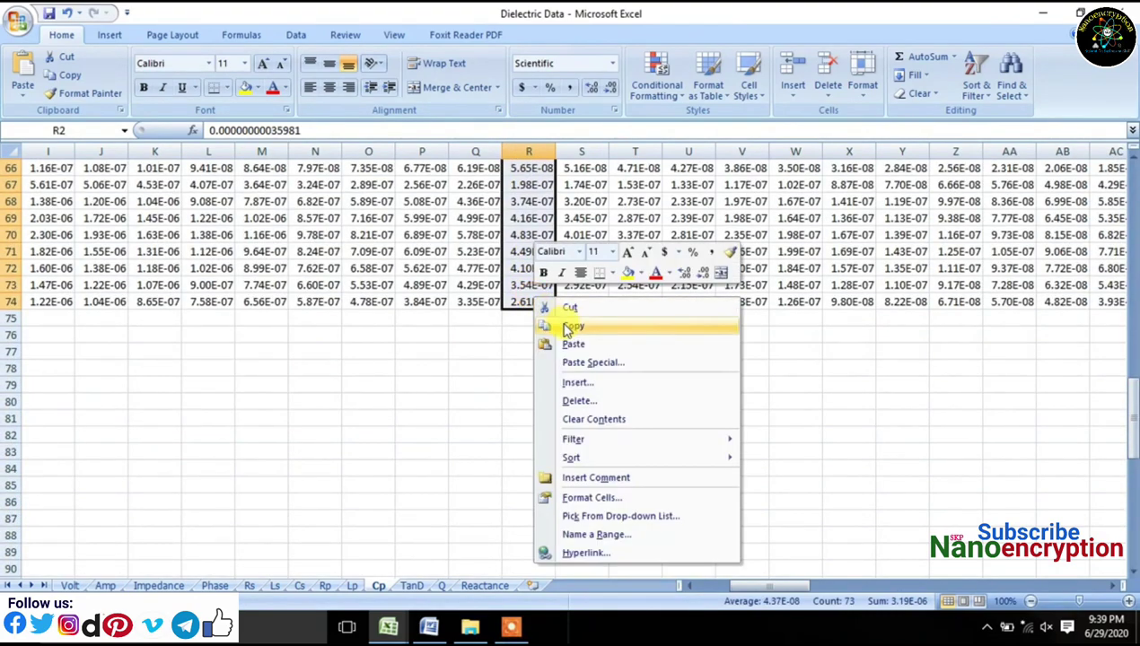
{"action": "left_click", "coordinate": [566, 324]}
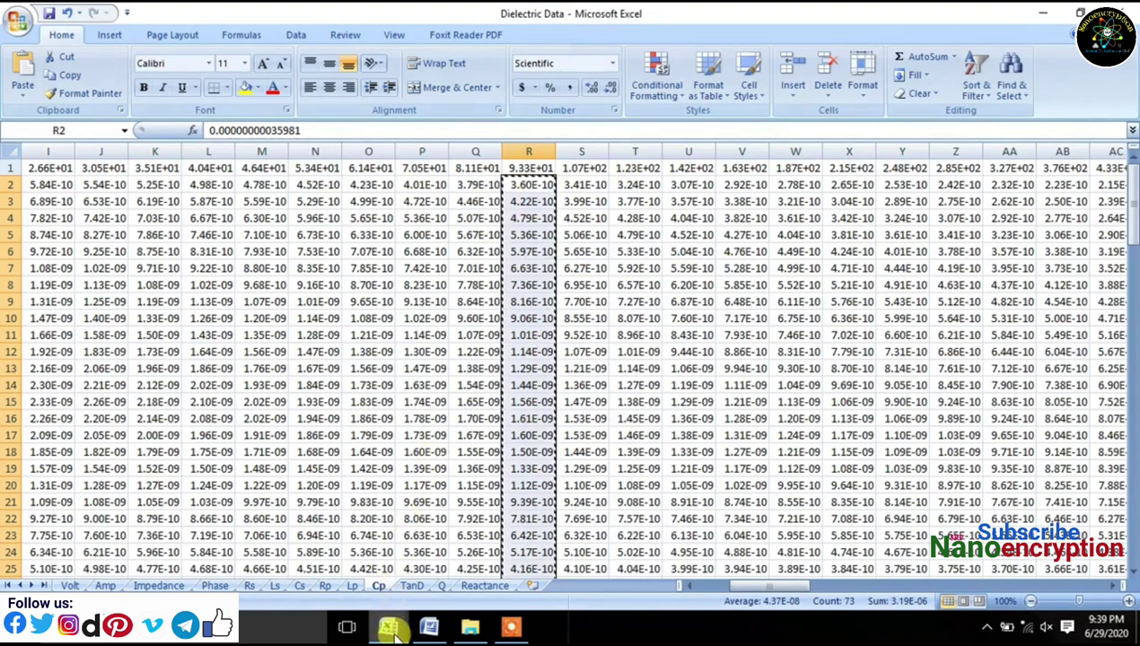
Step: Paste the copied capacitance values into the Cp column of the Calculation Formula of Dielectric workbook, starting at cell E3
{"action": "mouse_move", "coordinate": [406, 634]}
{"action": "left_click", "coordinate": [480, 555]}
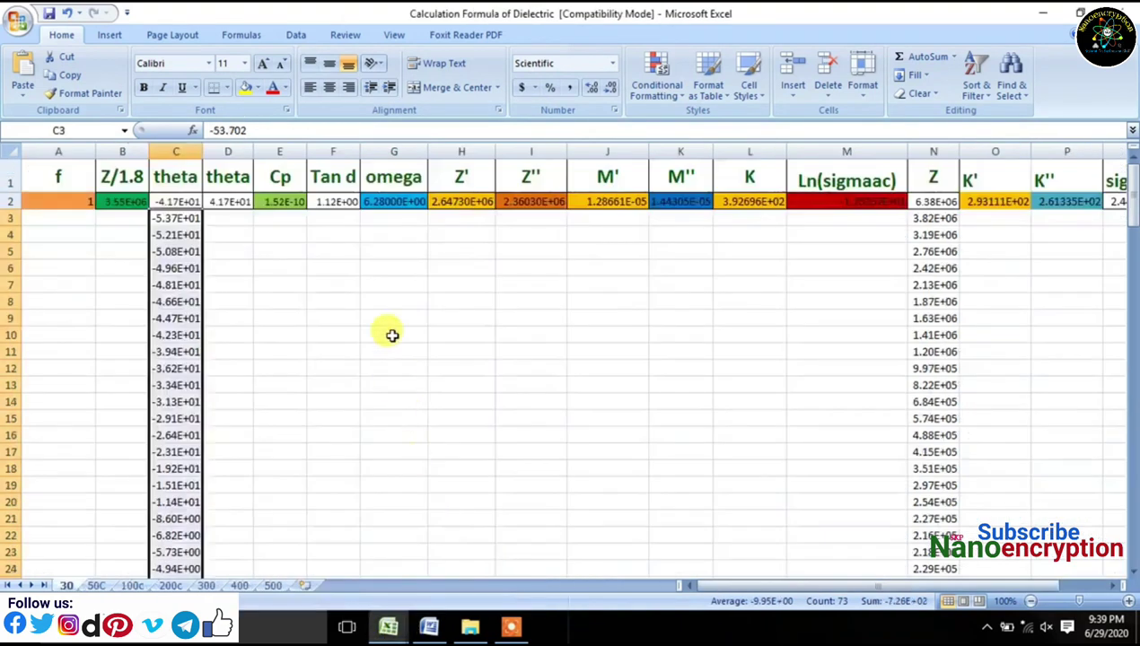
{"action": "left_click", "coordinate": [277, 226]}
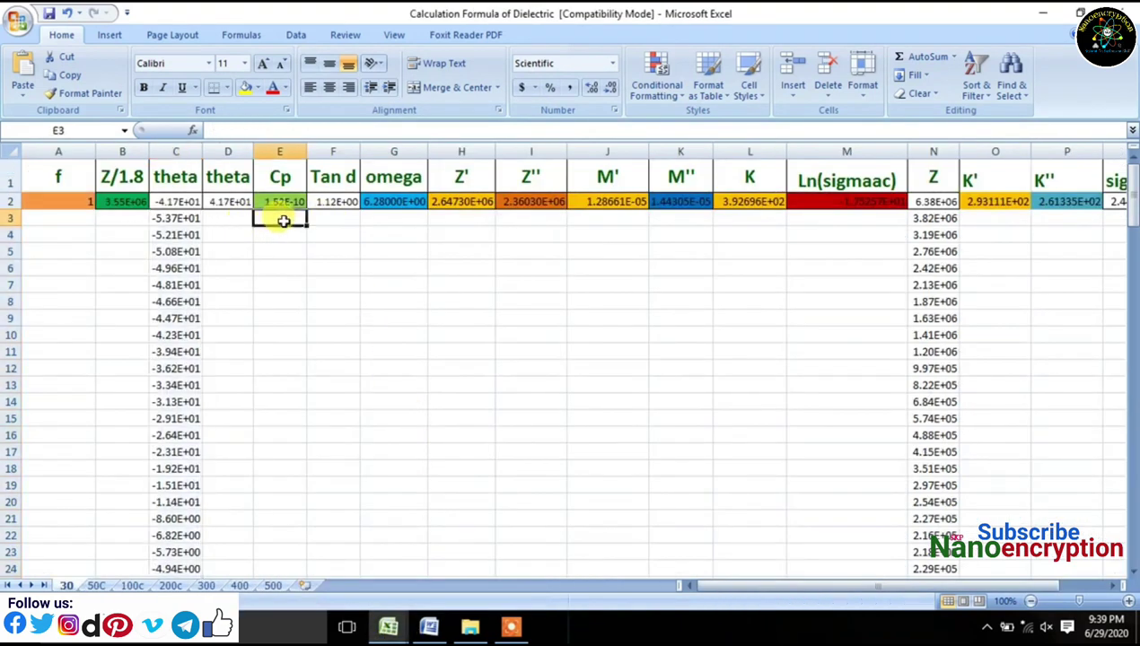
{"action": "right_click", "coordinate": [280, 221]}
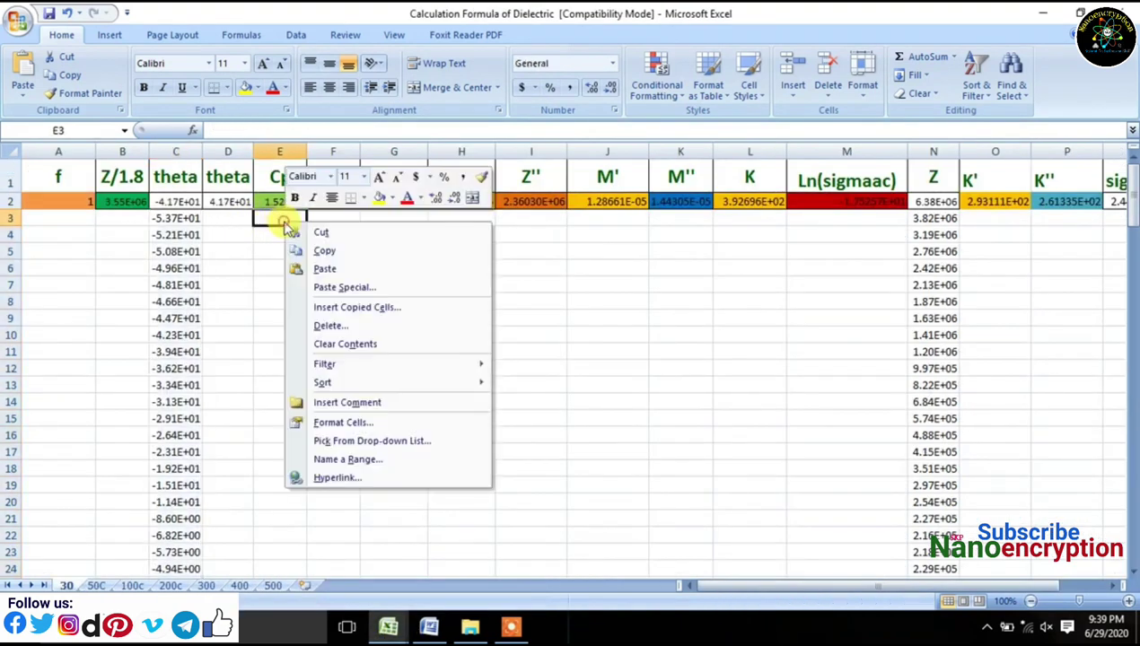
{"action": "left_click", "coordinate": [325, 269]}
Step: Copy the loss tangent values for the 9.33E+01 frequency, cells R2:R74, from the TanD sheet of the Dielectric Data workbook
{"action": "mouse_move", "coordinate": [392, 629]}
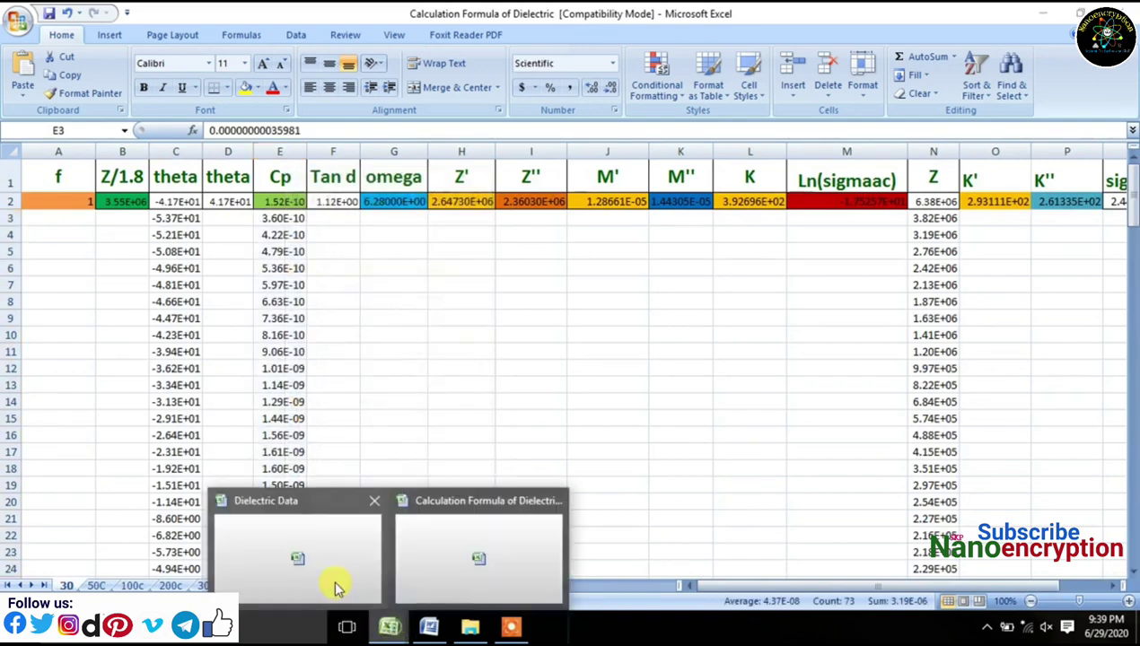
{"action": "left_click", "coordinate": [330, 582]}
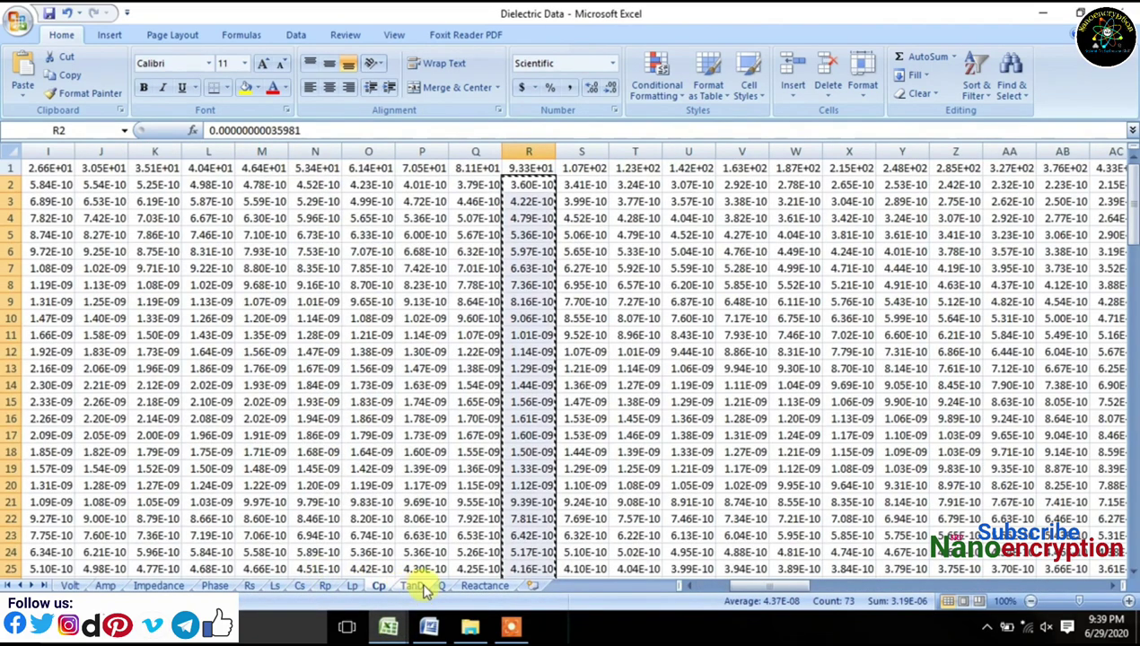
{"action": "left_click", "coordinate": [411, 588]}
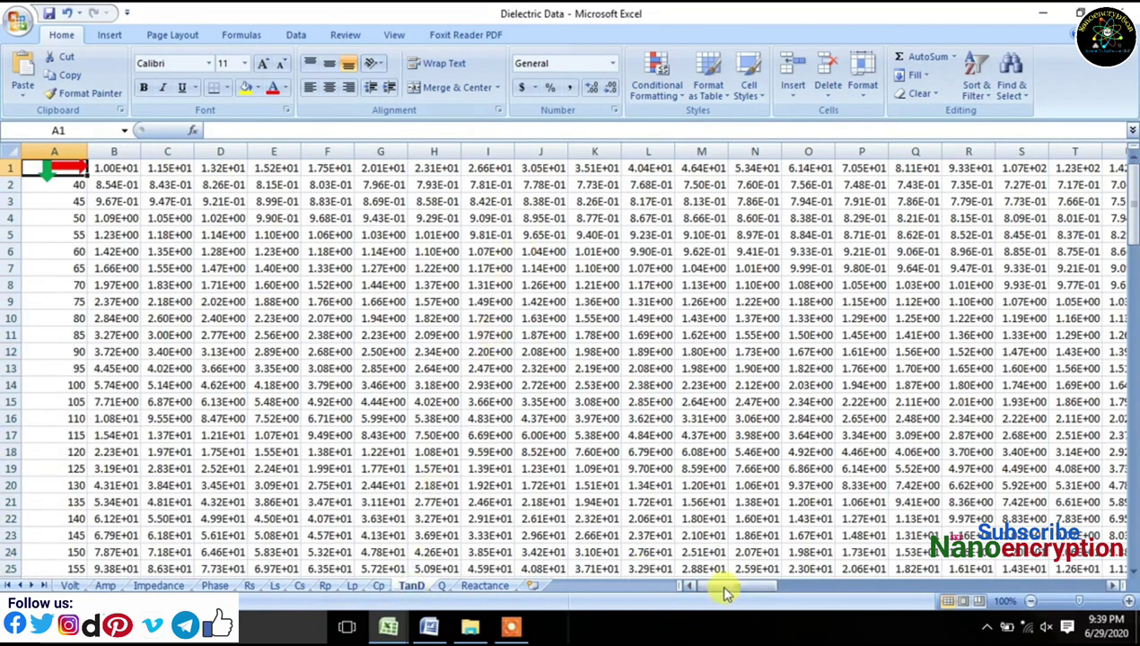
{"action": "left_click_drag", "start_coordinate": [727, 592], "coordinate": [760, 586]}
{"action": "left_click_drag", "start_coordinate": [461, 184], "coordinate": [477, 420]}
{"action": "right_click", "coordinate": [476, 420]}
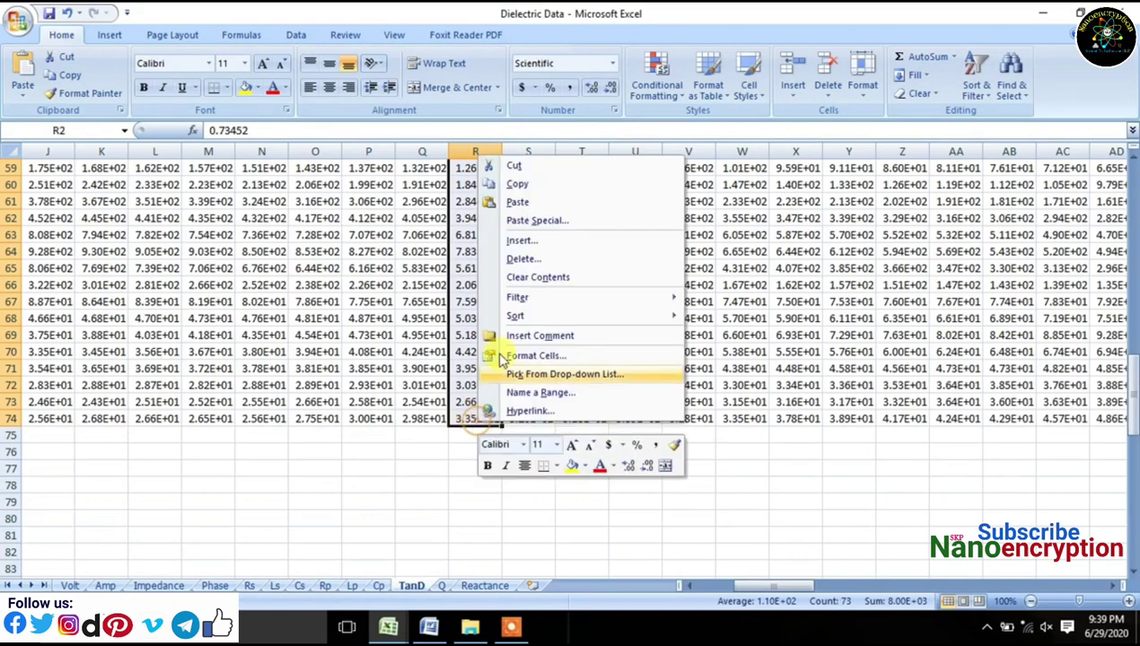
{"action": "left_click", "coordinate": [497, 185]}
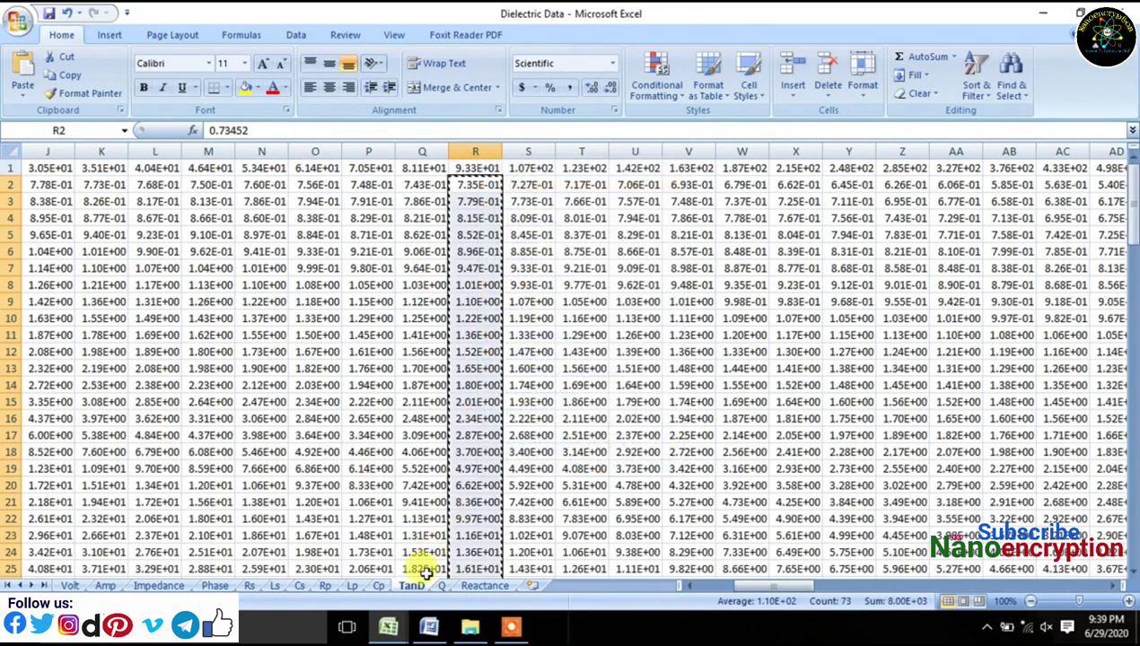
Step: Paste the copied loss tangent values into the Tan d column of the Calculation Formula of Dielectric workbook, starting at cell F3
{"action": "mouse_move", "coordinate": [395, 624]}
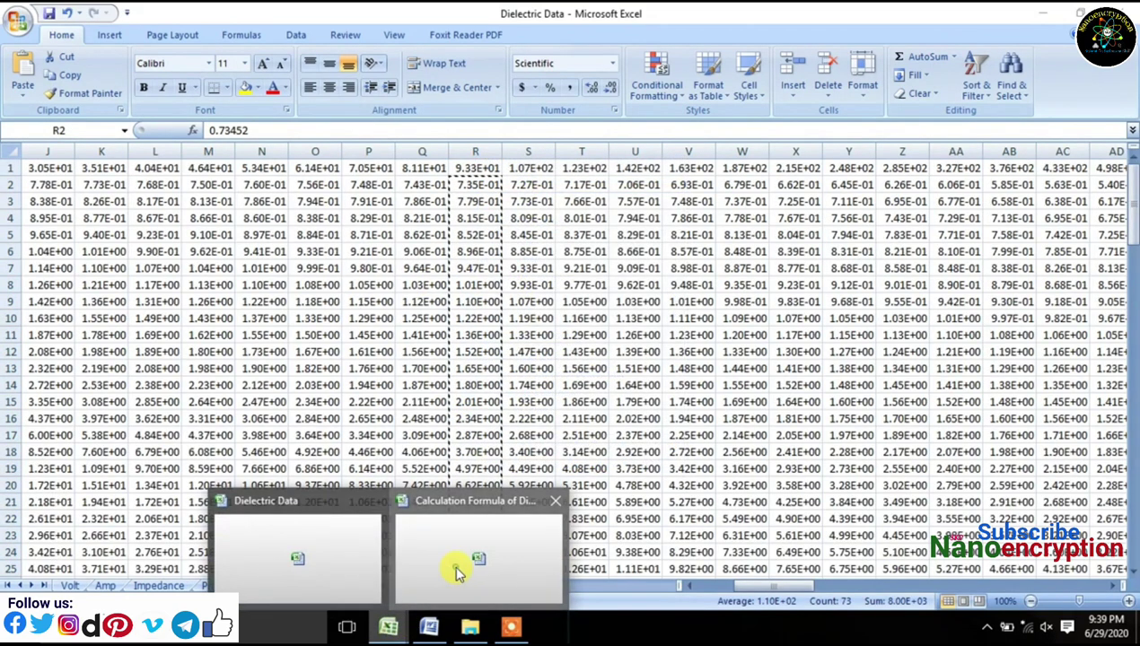
{"action": "left_click", "coordinate": [458, 571]}
{"action": "left_click", "coordinate": [328, 219]}
{"action": "right_click", "coordinate": [328, 219]}
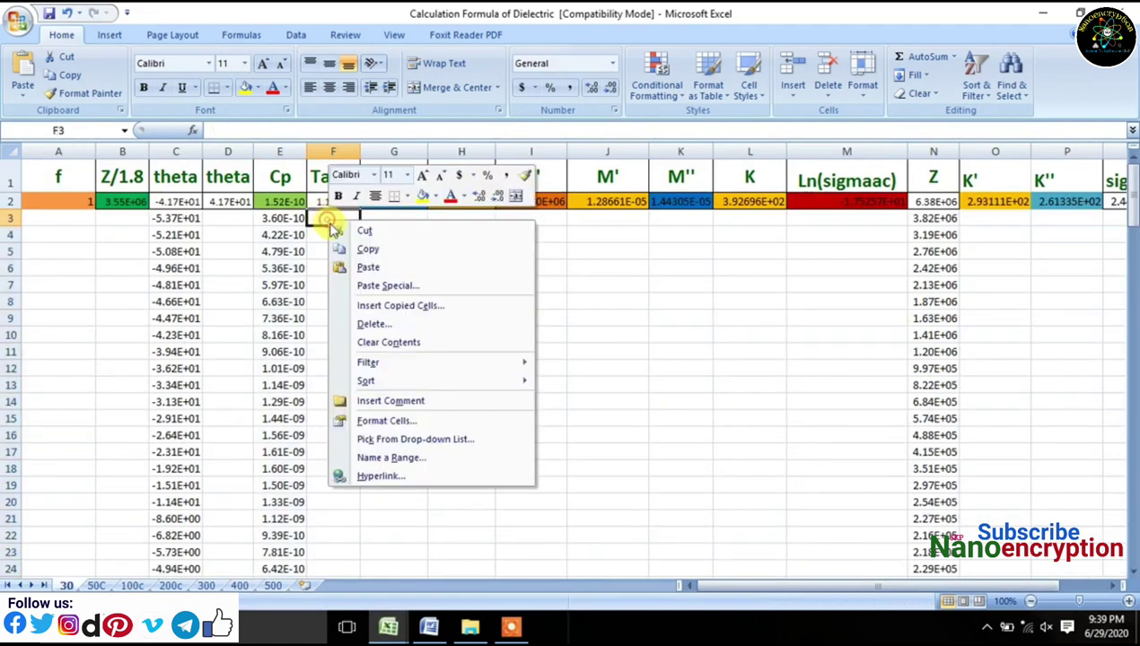
{"action": "left_click", "coordinate": [369, 269]}
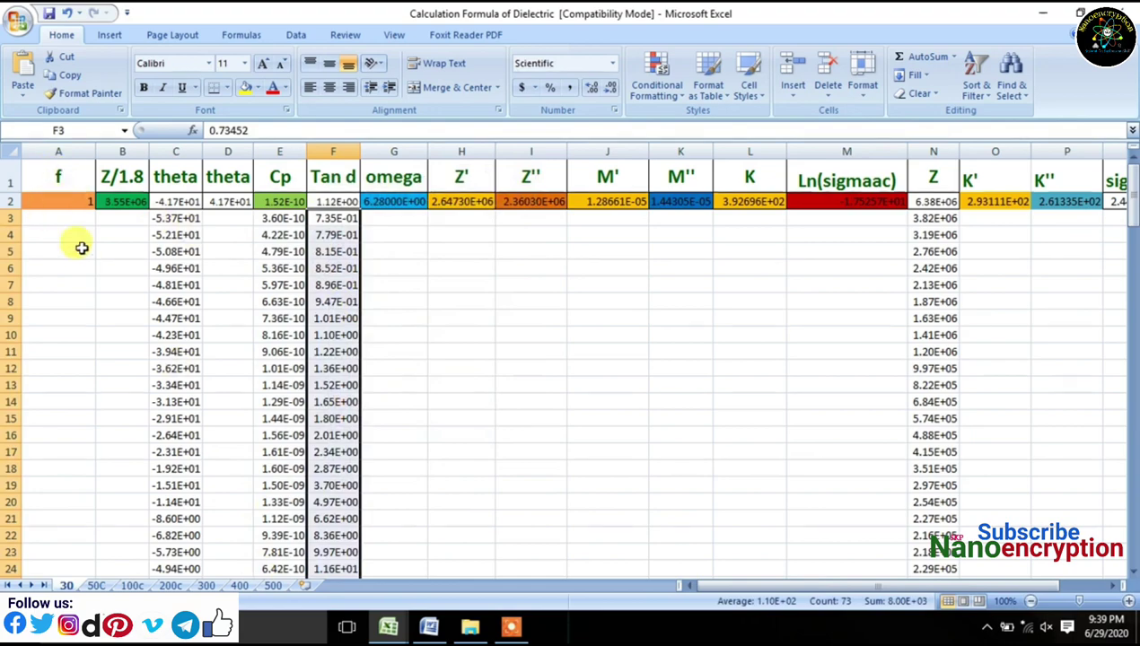
Step: Copy the frequency row B2:CW2 from the Impedance sheet of Dielectric Data and return to the Calculation Formula of Dielectric workbook
{"action": "left_click", "coordinate": [387, 627]}
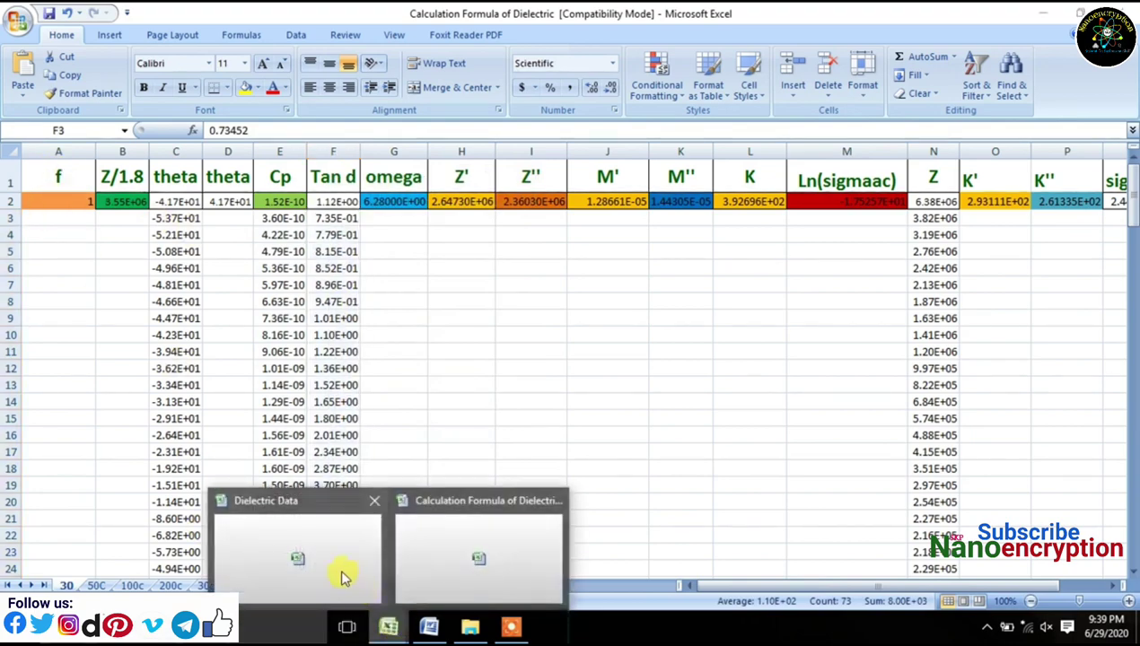
{"action": "left_click", "coordinate": [340, 567]}
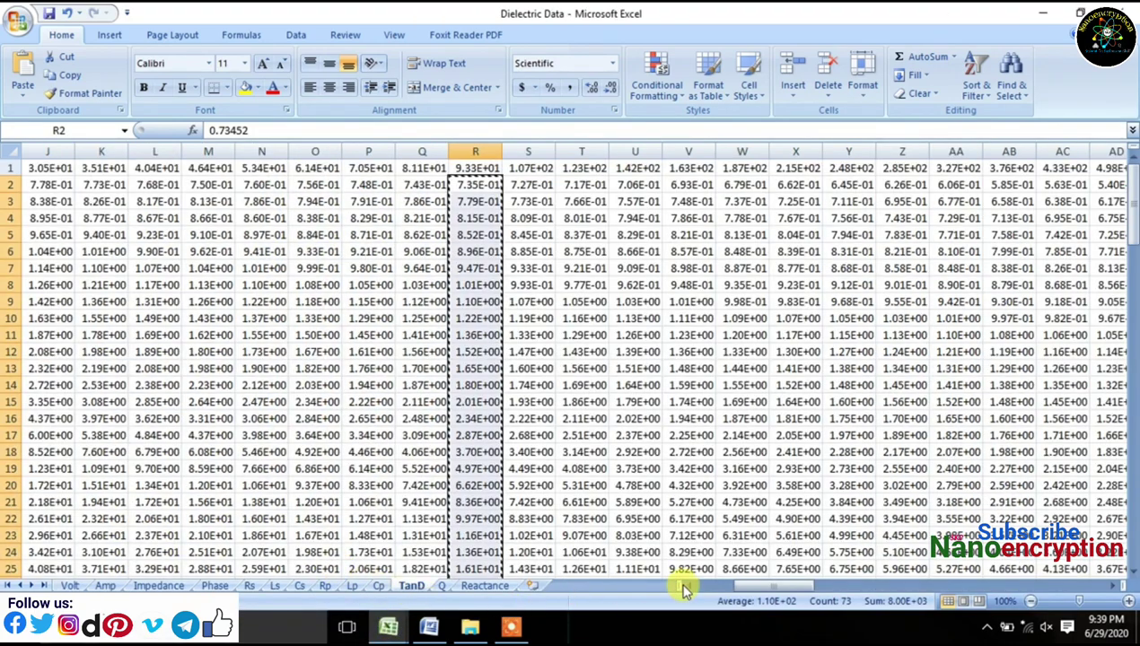
{"action": "left_click_drag", "start_coordinate": [777, 588], "coordinate": [695, 588]}
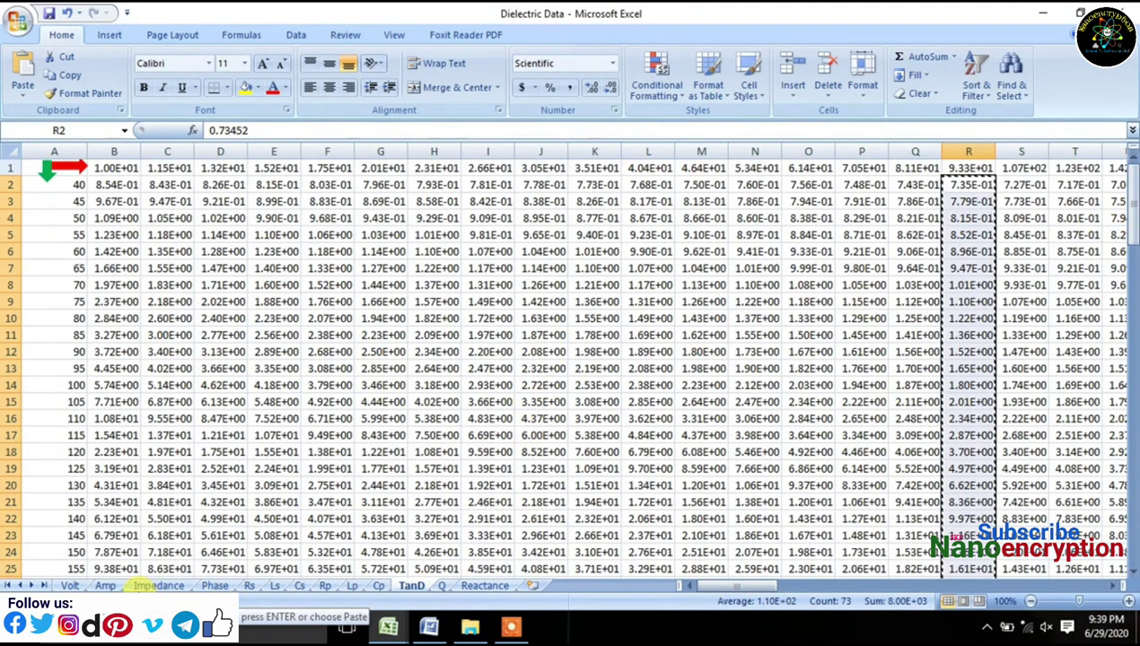
{"action": "left_click", "coordinate": [141, 584]}
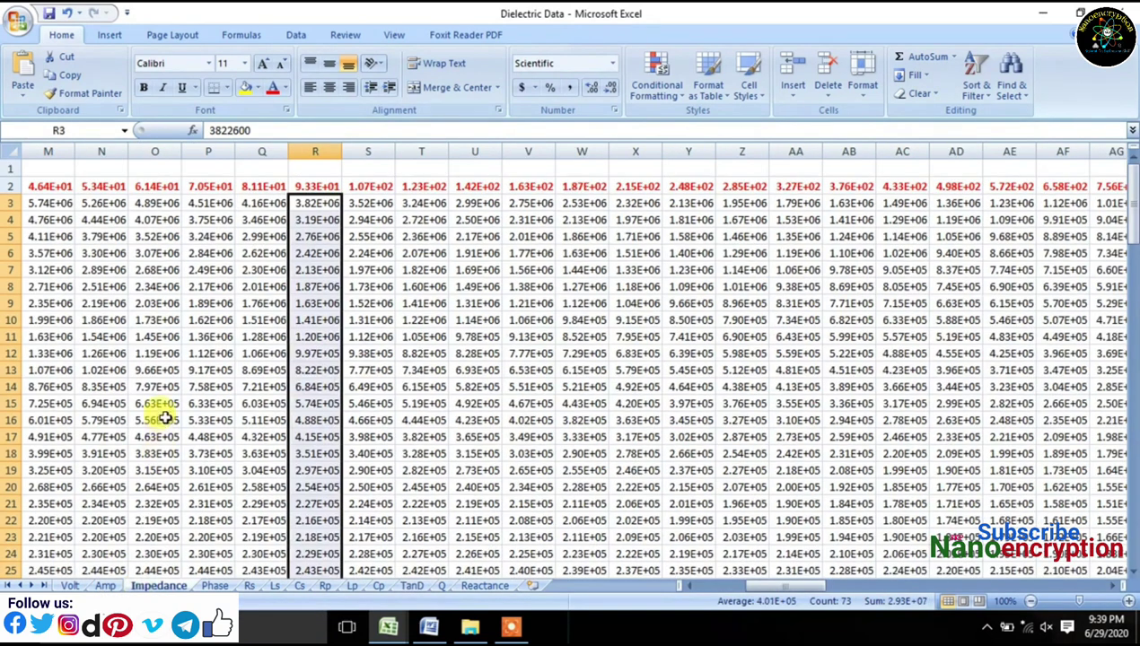
{"action": "left_click_drag", "start_coordinate": [786, 597], "coordinate": [731, 592]}
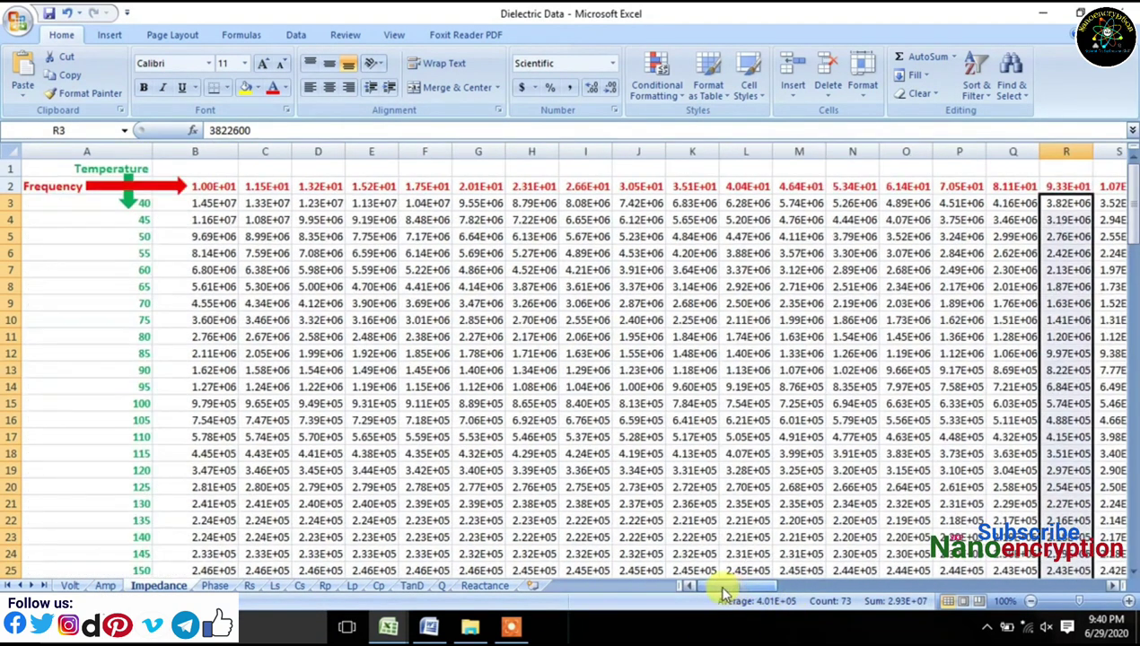
{"action": "left_click_drag", "start_coordinate": [197, 188], "coordinate": [1011, 186]}
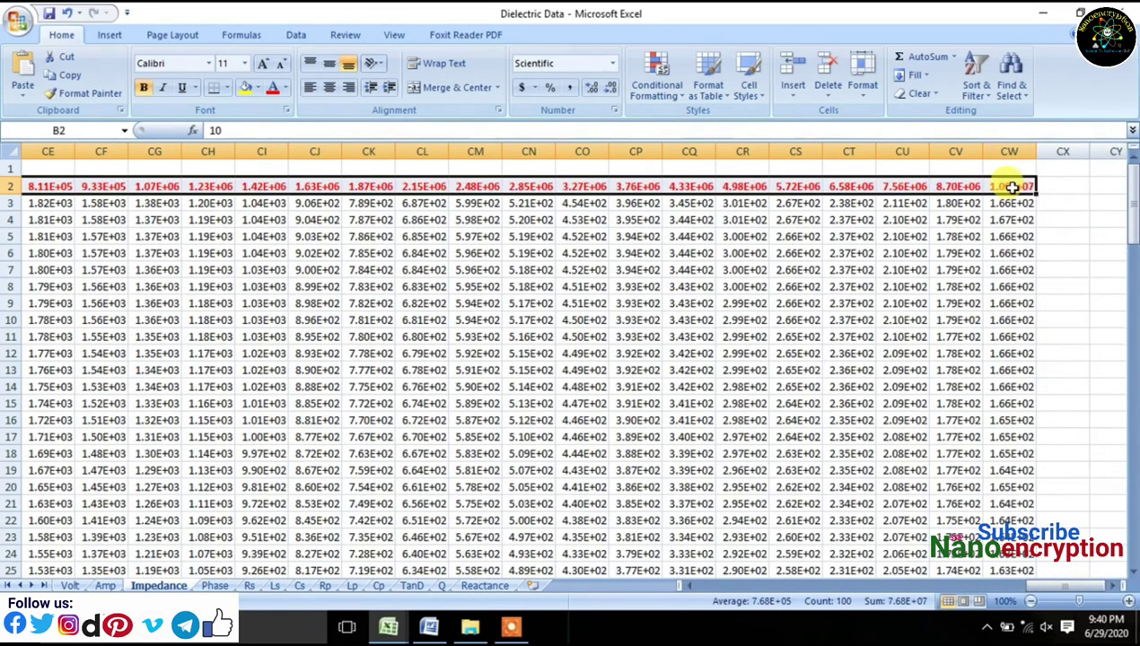
{"action": "right_click", "coordinate": [1011, 187]}
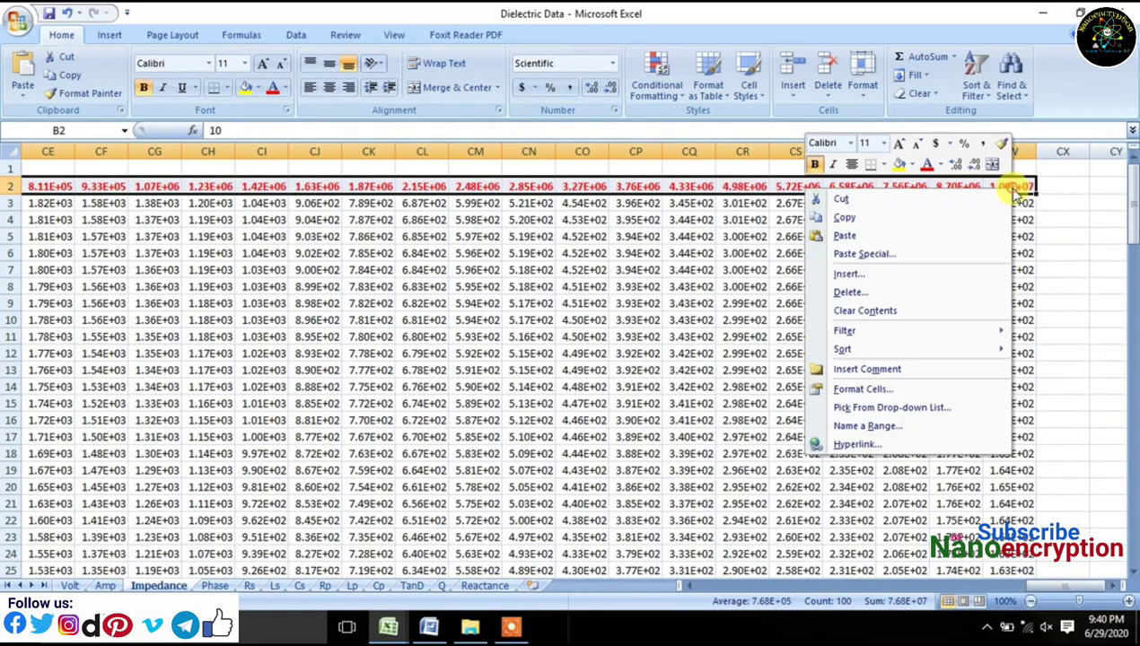
{"action": "left_click", "coordinate": [853, 223]}
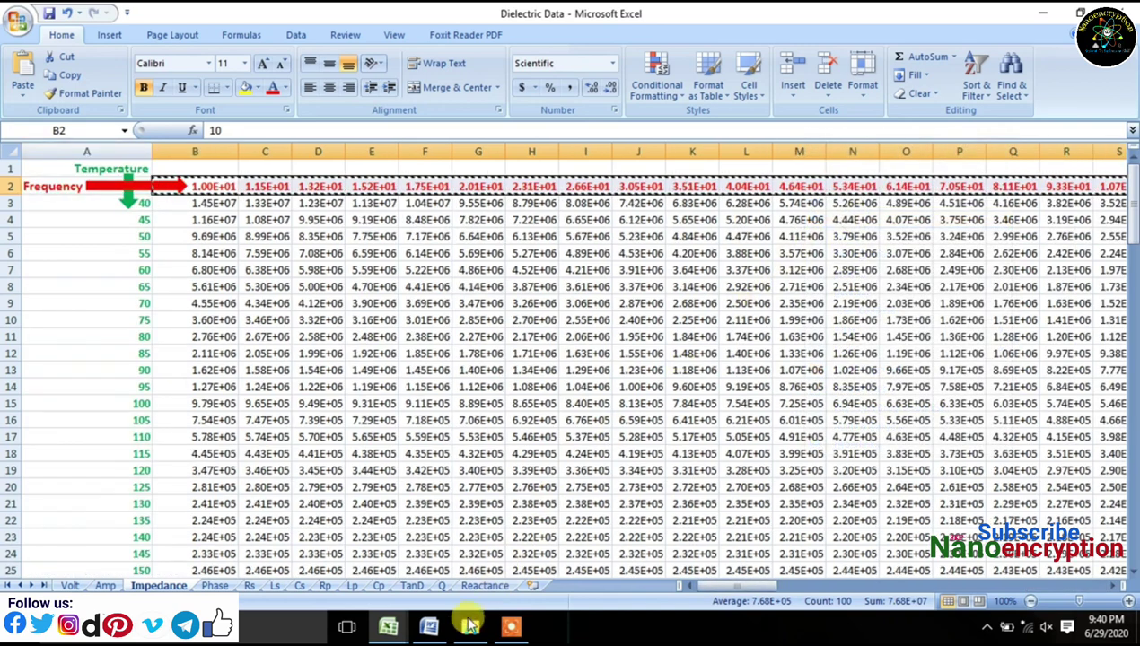
{"action": "mouse_move", "coordinate": [390, 630]}
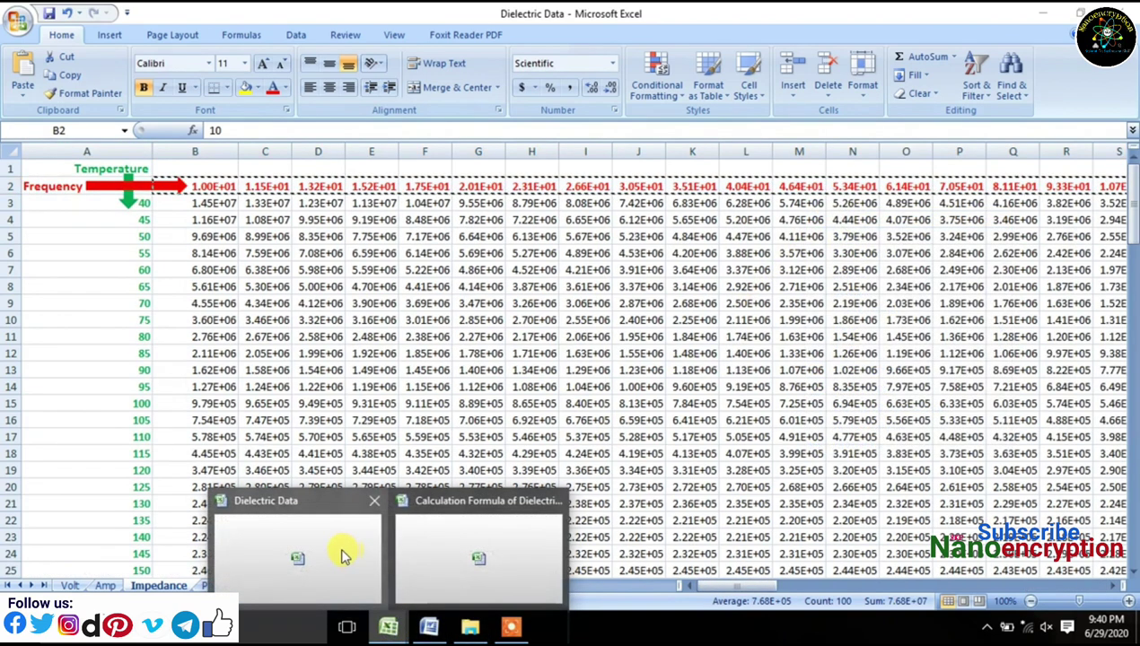
{"action": "left_click", "coordinate": [449, 561]}
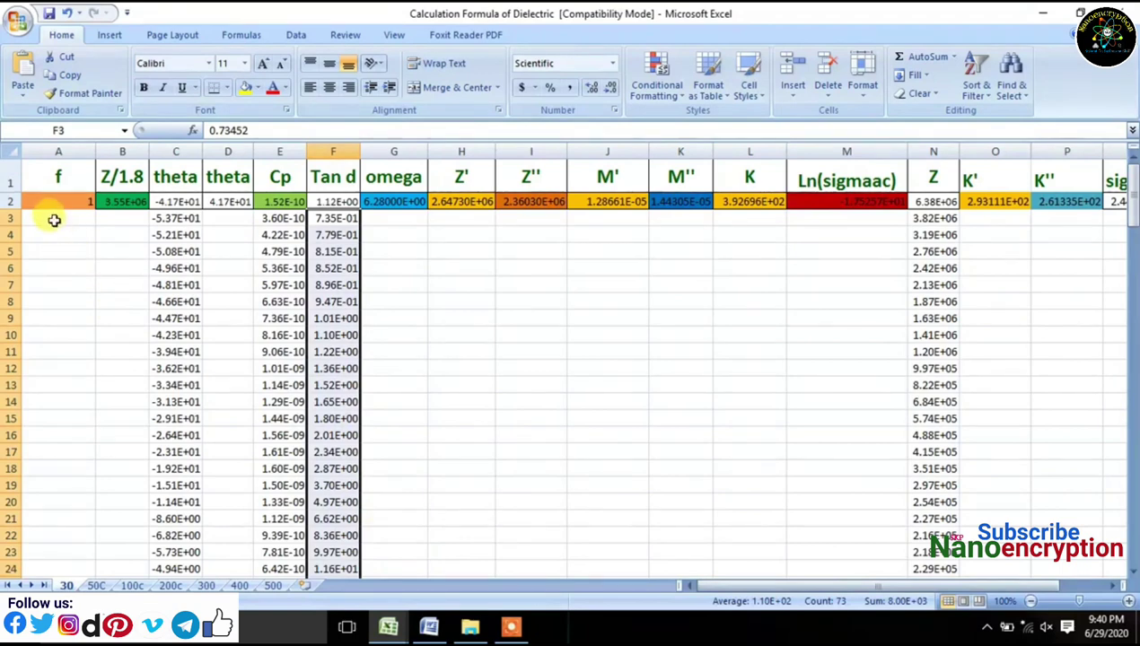
Step: Try a plain paste of the copied frequency row at cell A3 of sheet 30, and undo it
{"action": "left_click", "coordinate": [54, 220]}
{"action": "right_click", "coordinate": [52, 218]}
{"action": "left_click", "coordinate": [99, 269]}
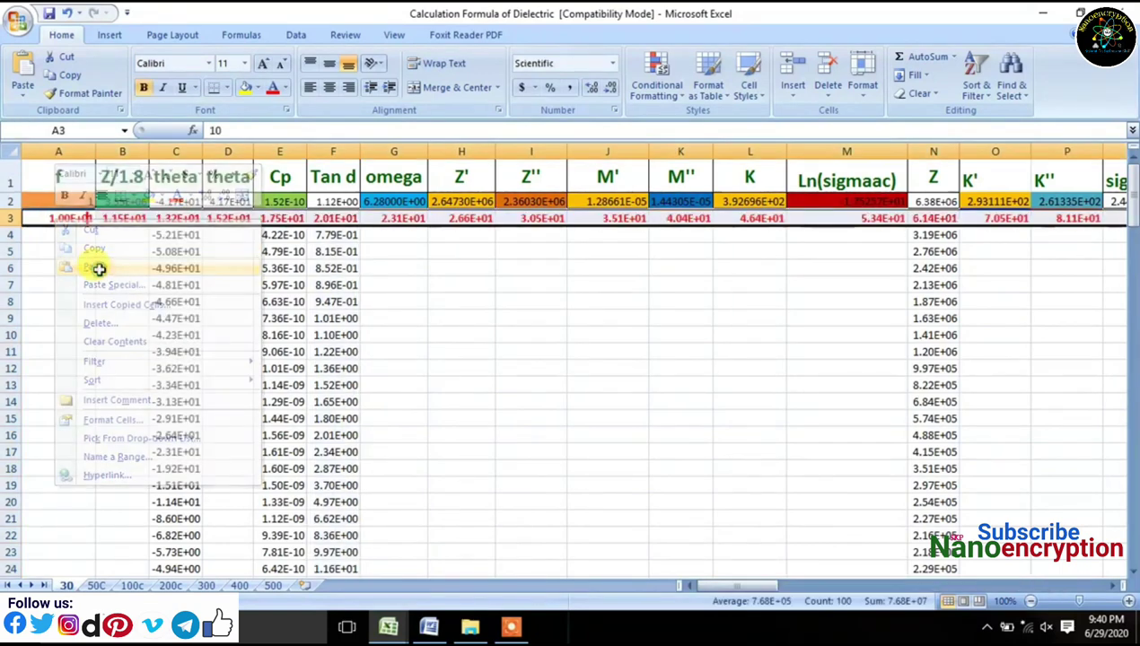
{"action": "key", "text": "ctrl+z"}
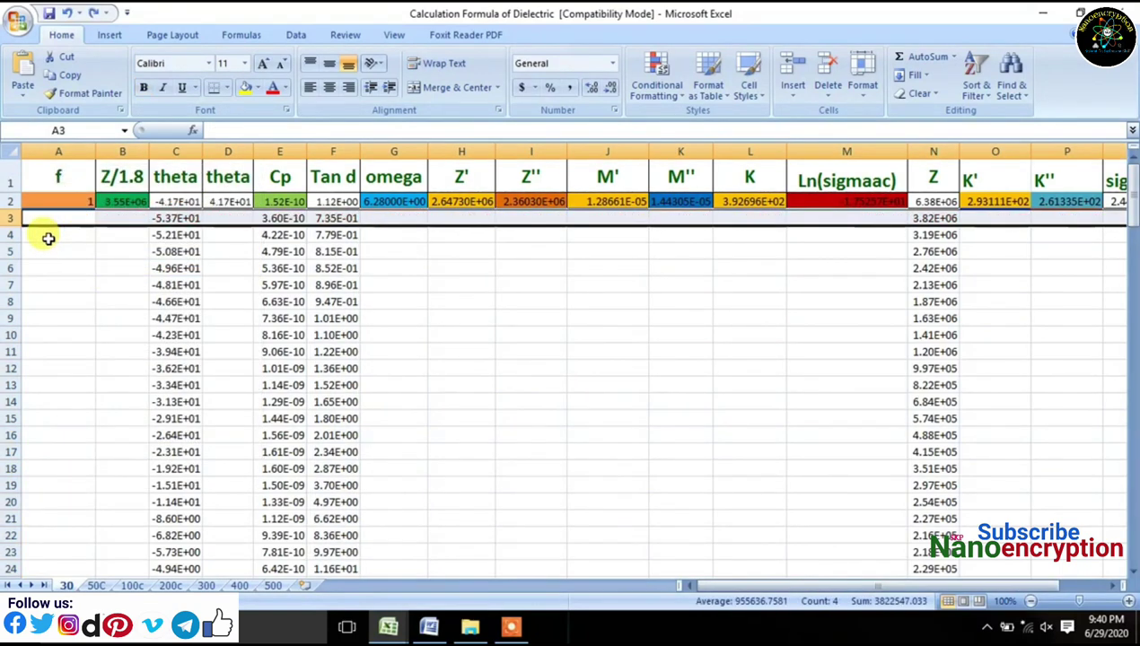
Step: Paste the copied frequency row transposed into the f column of sheet 30, starting at cell A3
{"action": "left_click", "coordinate": [56, 221]}
{"action": "right_click", "coordinate": [52, 220]}
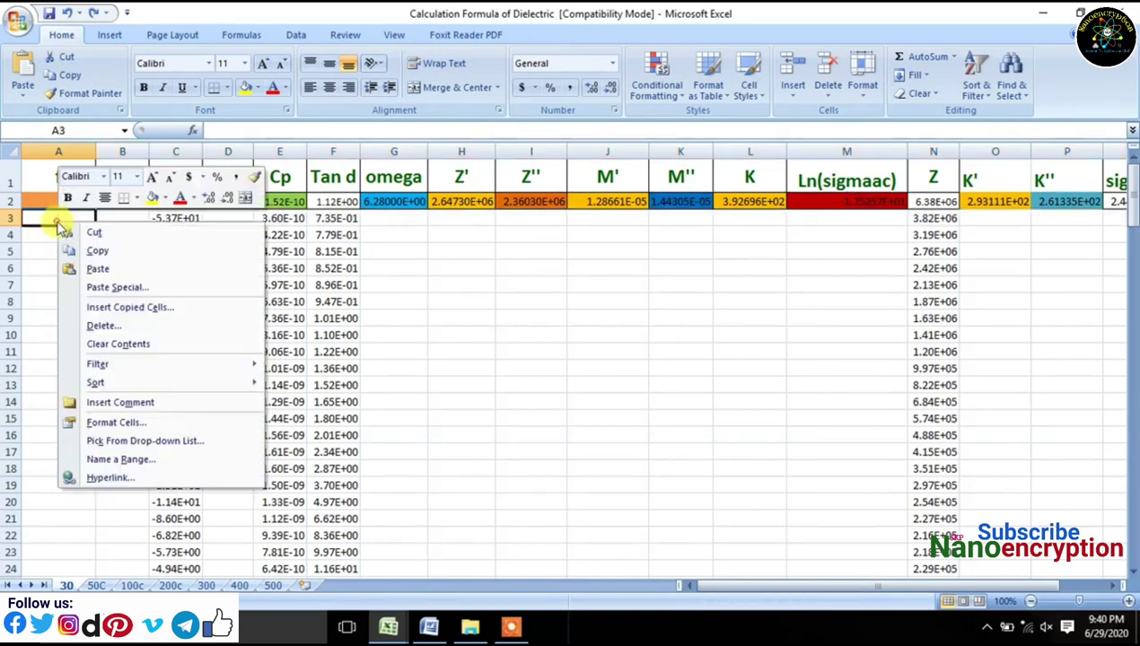
{"action": "left_click", "coordinate": [115, 289]}
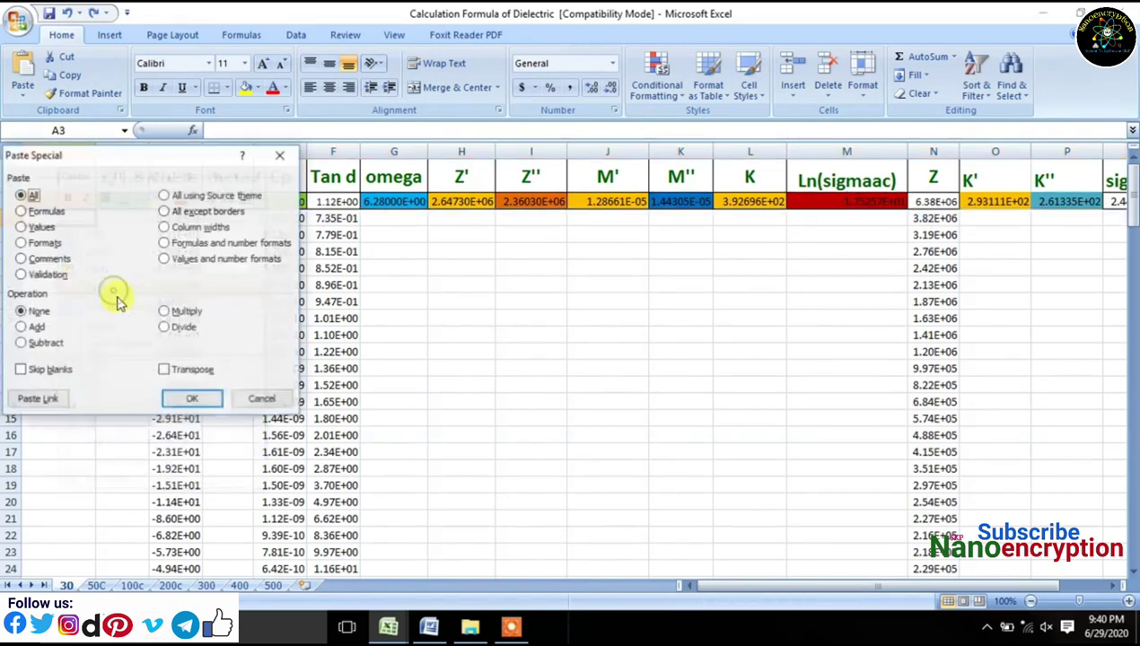
{"action": "left_click", "coordinate": [198, 400]}
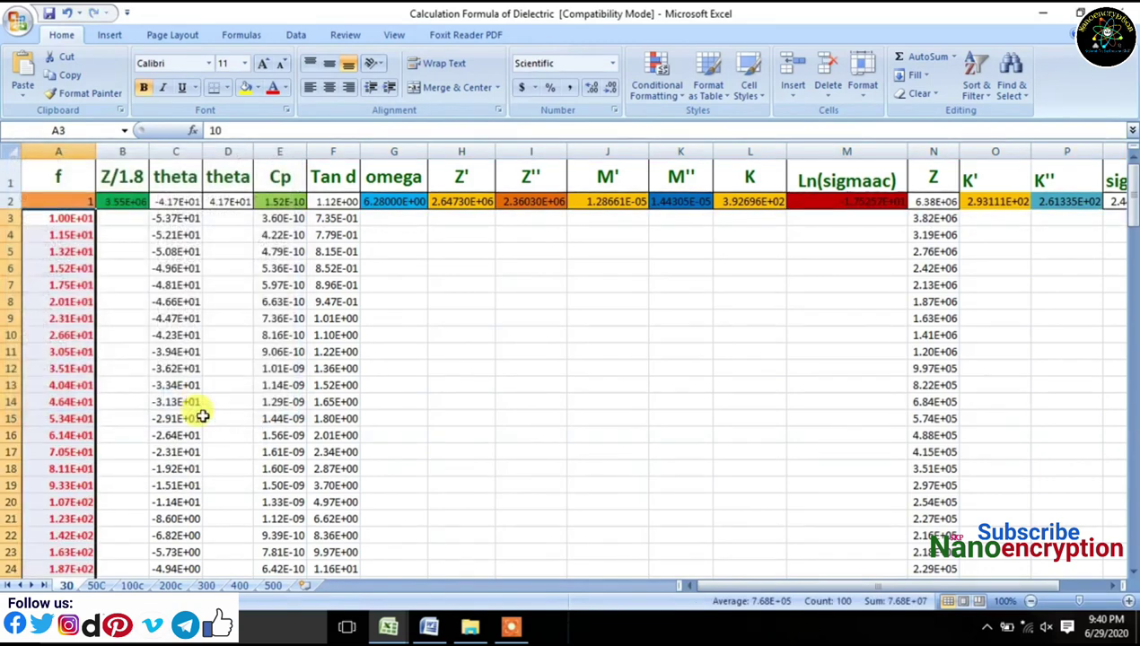
Step: Fill the Z/1.8 formula from B2 and the sign-reversed theta formula from D2 down to row 75
{"action": "left_click", "coordinate": [126, 202]}
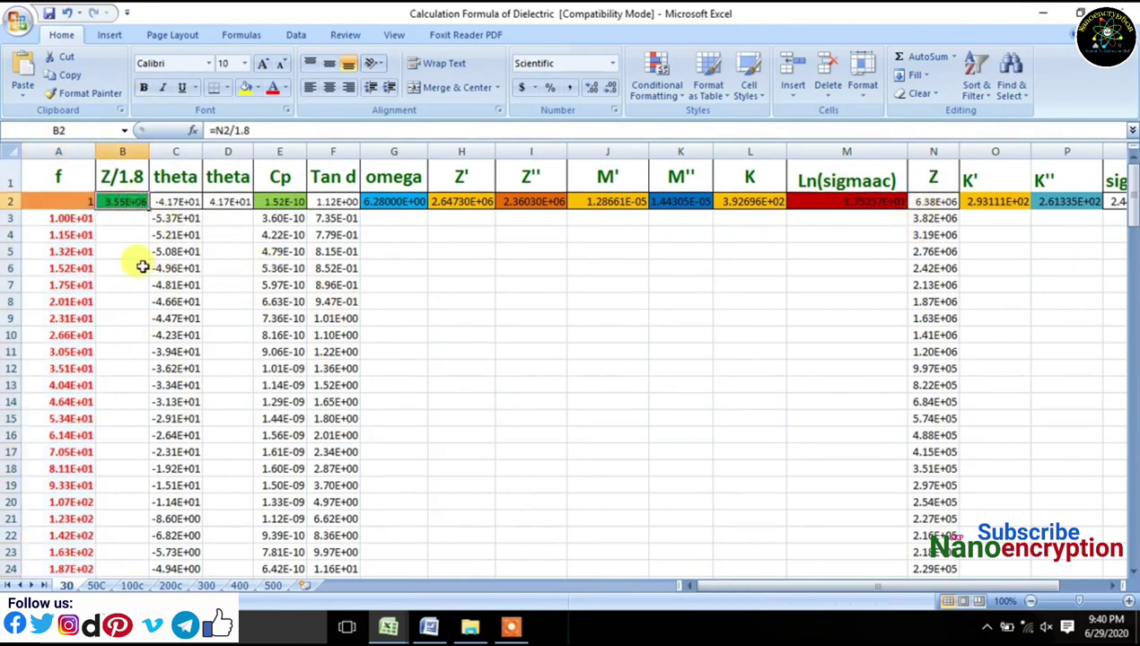
{"action": "left_click_drag", "start_coordinate": [155, 251], "coordinate": [140, 467]}
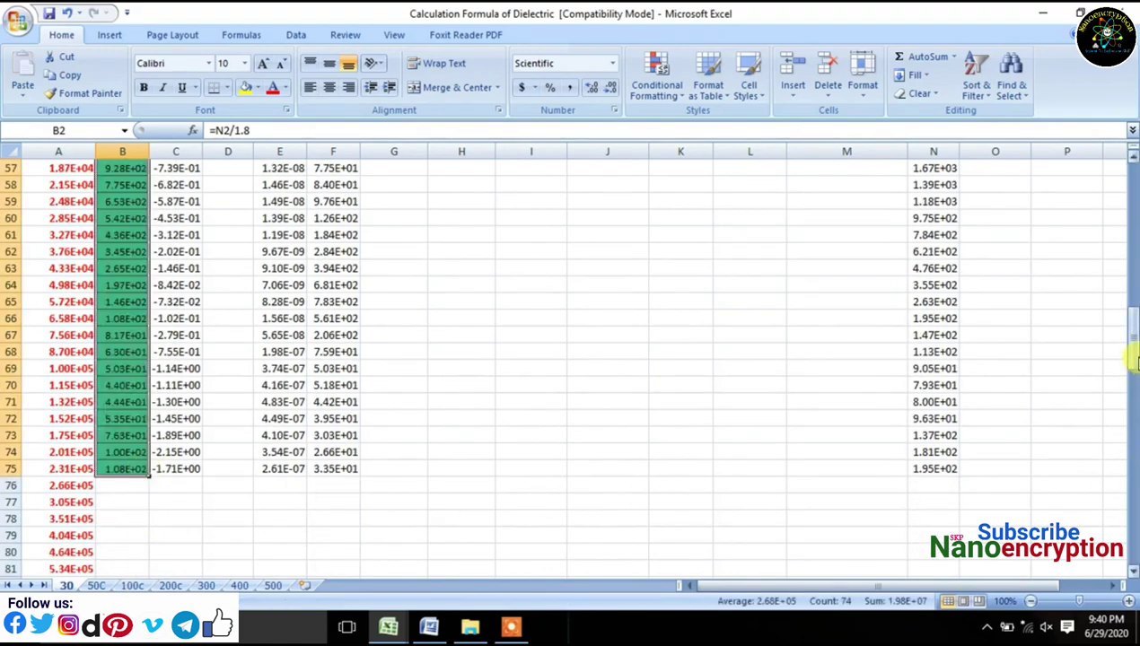
{"action": "left_click_drag", "start_coordinate": [1133, 362], "coordinate": [1133, 166]}
{"action": "left_click", "coordinate": [234, 201]}
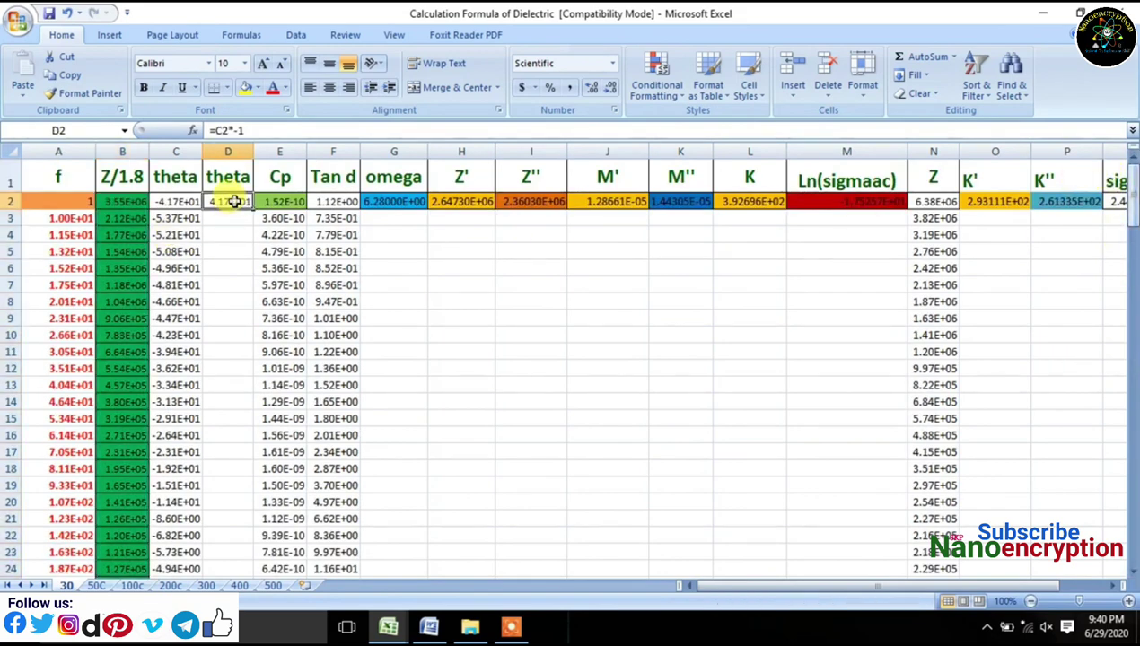
{"action": "left_click_drag", "start_coordinate": [253, 210], "coordinate": [219, 181]}
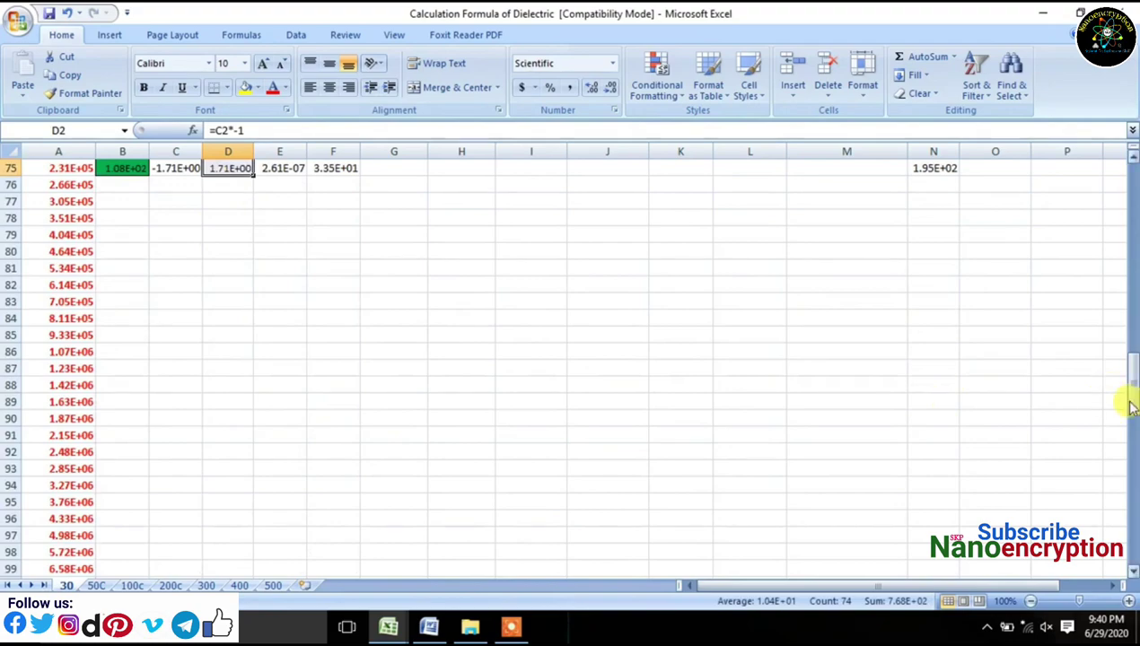
{"action": "left_click_drag", "start_coordinate": [1131, 407], "coordinate": [1128, 183]}
Step: Fill the omega formula =6.28*A2 from G2 down to row 75
{"action": "left_click", "coordinate": [406, 202]}
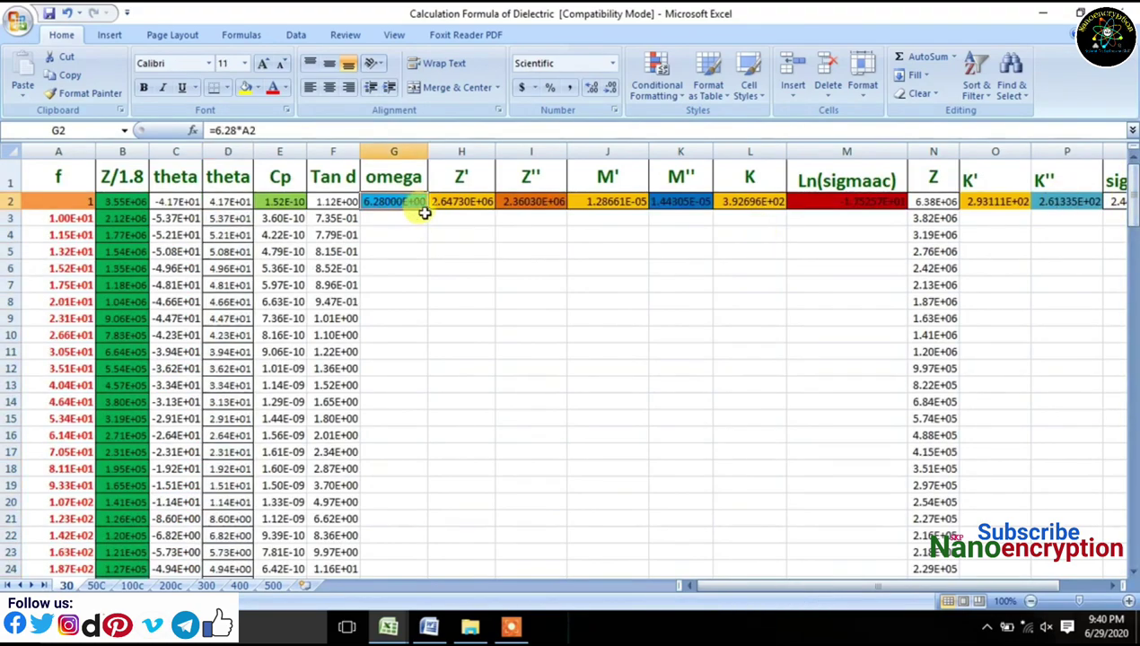
{"action": "left_click_drag", "start_coordinate": [426, 208], "coordinate": [375, 212]}
{"action": "left_click_drag", "start_coordinate": [1133, 399], "coordinate": [1124, 176]}
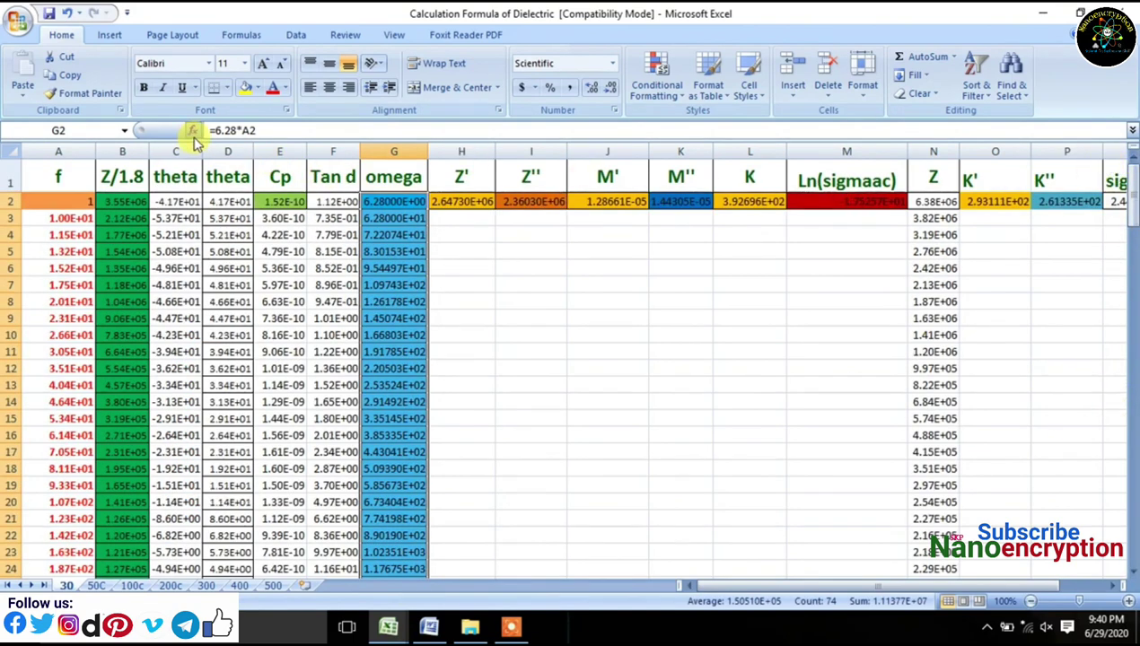
Step: Fill the Z' cosine formula from H2 and the Z'' sine formula from I2 down to row 75
{"action": "left_click", "coordinate": [460, 203]}
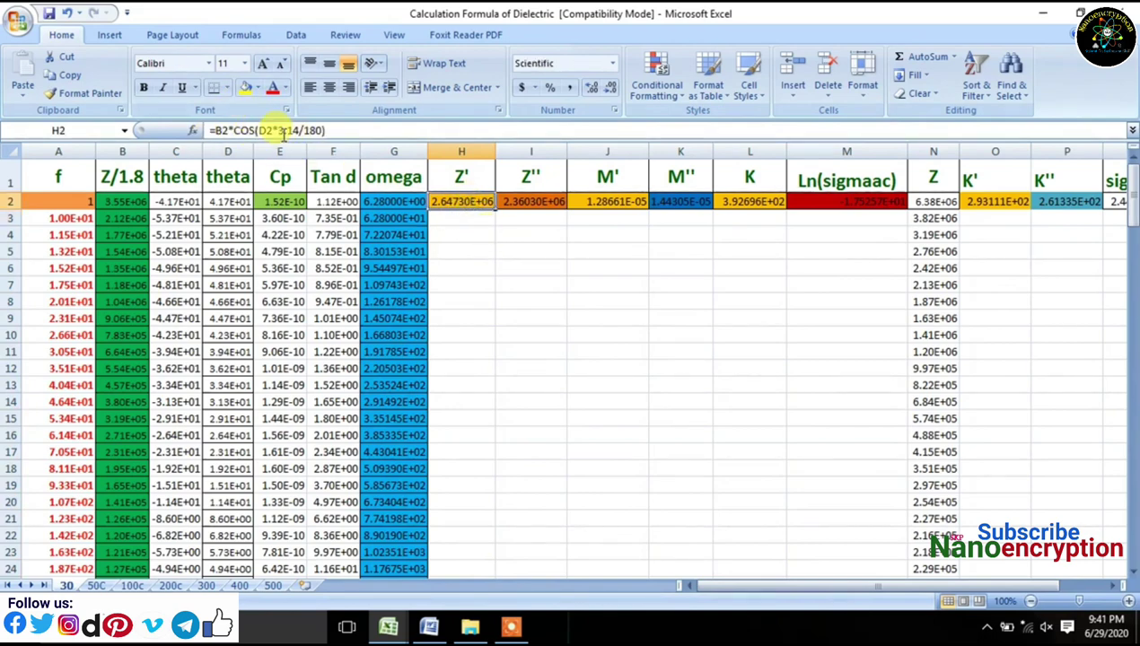
{"action": "left_click_drag", "start_coordinate": [494, 210], "coordinate": [433, 178]}
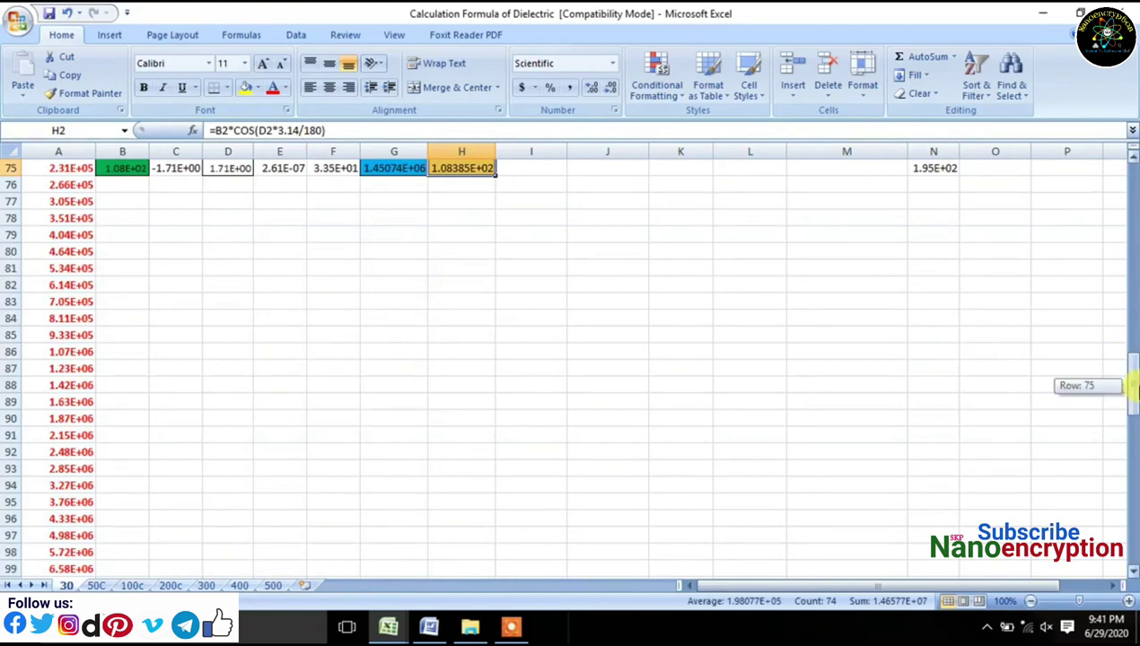
{"action": "left_click_drag", "start_coordinate": [1133, 386], "coordinate": [1113, 171]}
{"action": "left_click", "coordinate": [550, 203]}
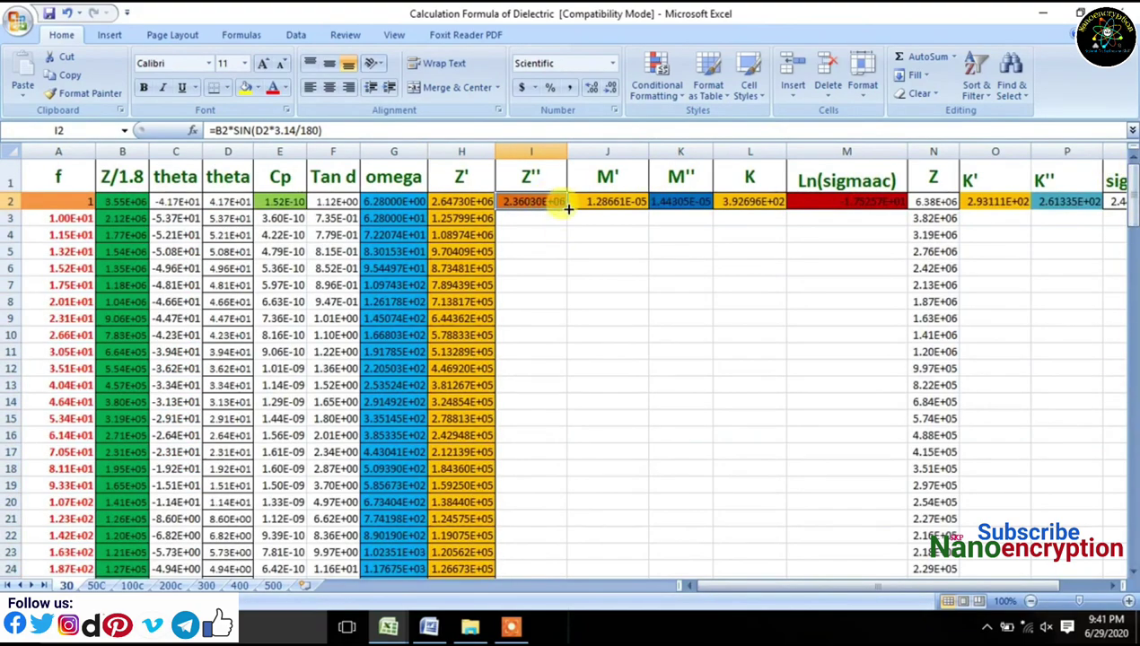
{"action": "mouse_move", "coordinate": [568, 209]}
{"action": "left_mouse_down"}
{"action": "mouse_move", "coordinate": [582, 537]}
{"action": "mouse_move", "coordinate": [572, 575]}
{"action": "mouse_move", "coordinate": [545, 219]}
{"action": "mouse_move", "coordinate": [576, 228]}
{"action": "left_mouse_up"}
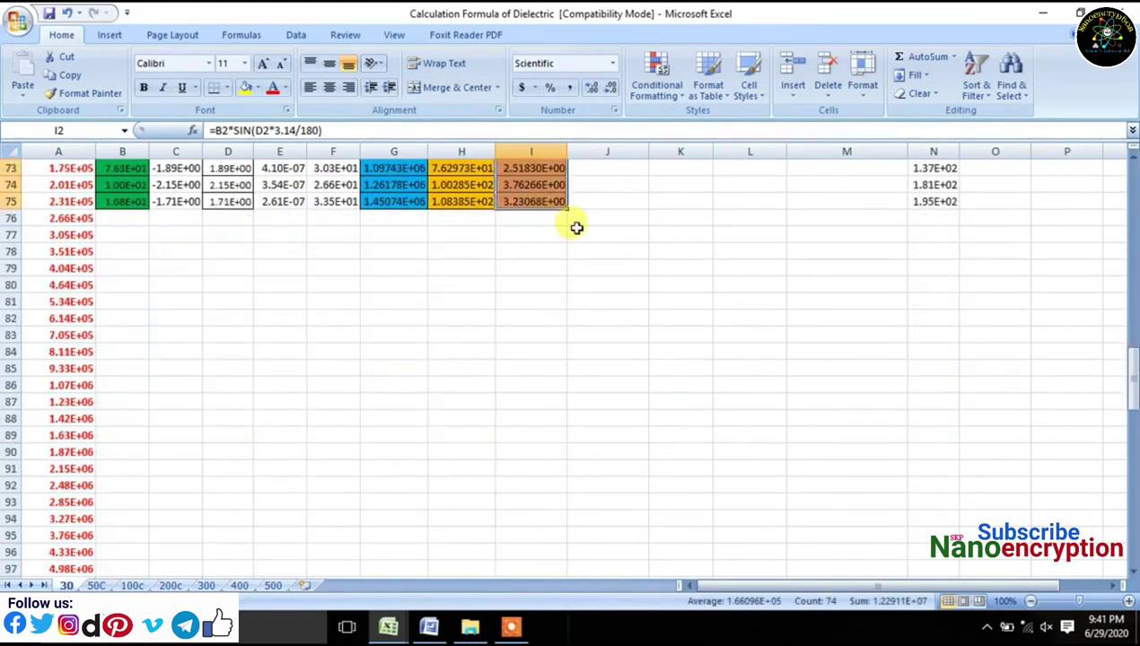
{"action": "left_click_drag", "start_coordinate": [1132, 384], "coordinate": [1119, 165]}
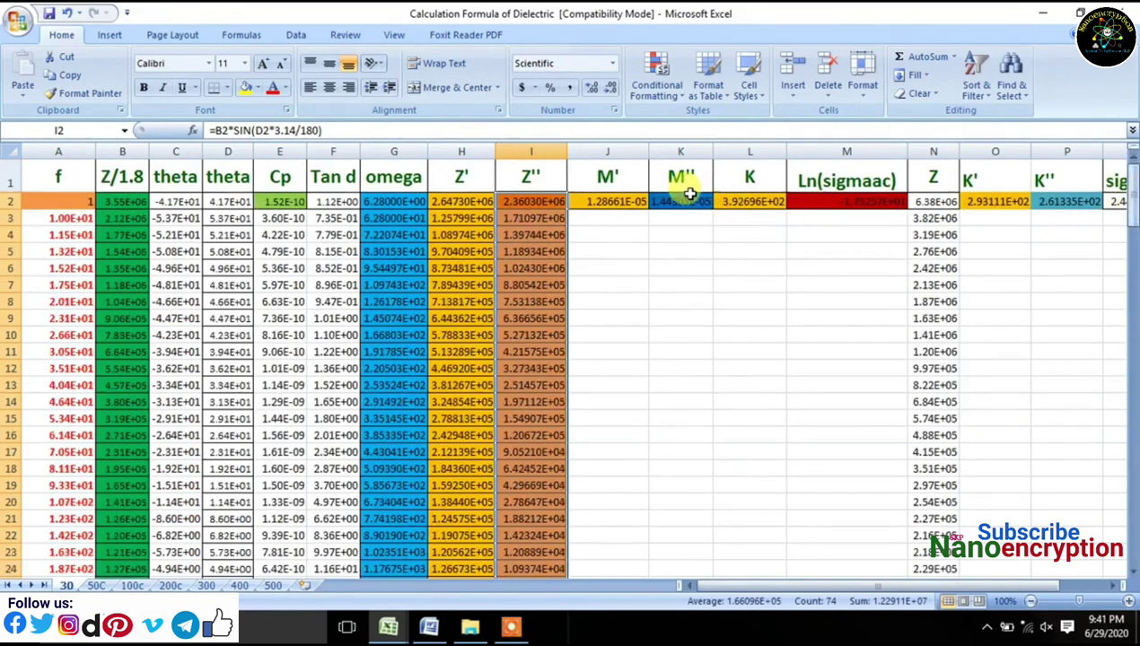
Step: Fill the M' formula from J2 and the M'' formula from K2 down to row 75
{"action": "left_click", "coordinate": [625, 202]}
{"action": "left_click_drag", "start_coordinate": [648, 209], "coordinate": [584, 193]}
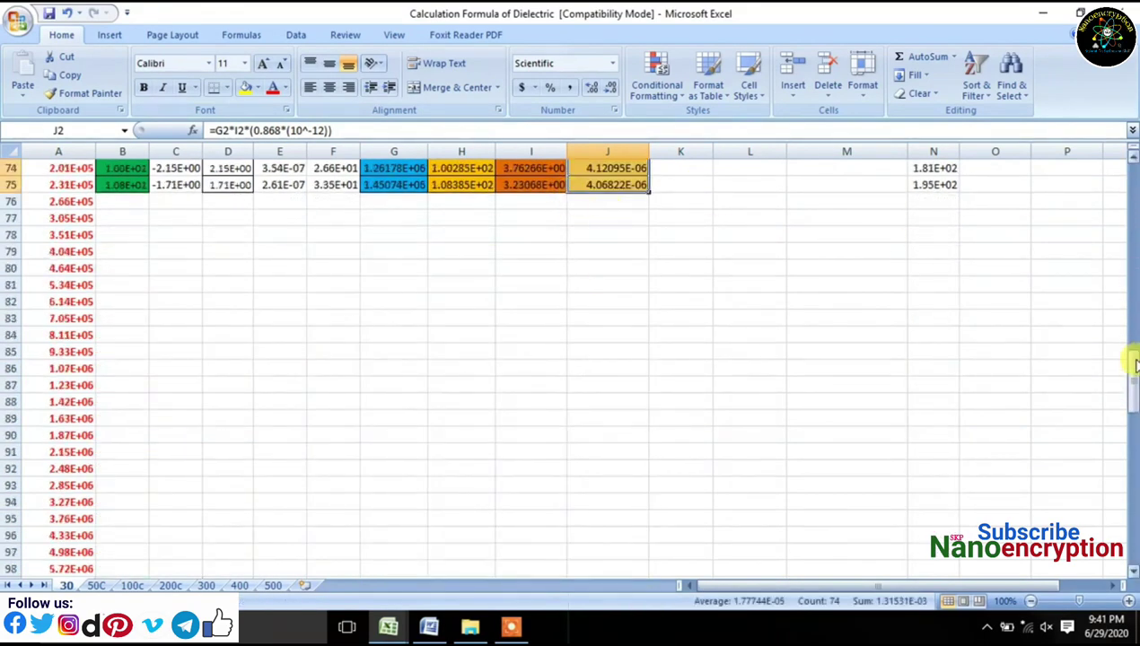
{"action": "left_click_drag", "start_coordinate": [1132, 364], "coordinate": [1122, 169]}
{"action": "left_click", "coordinate": [687, 208]}
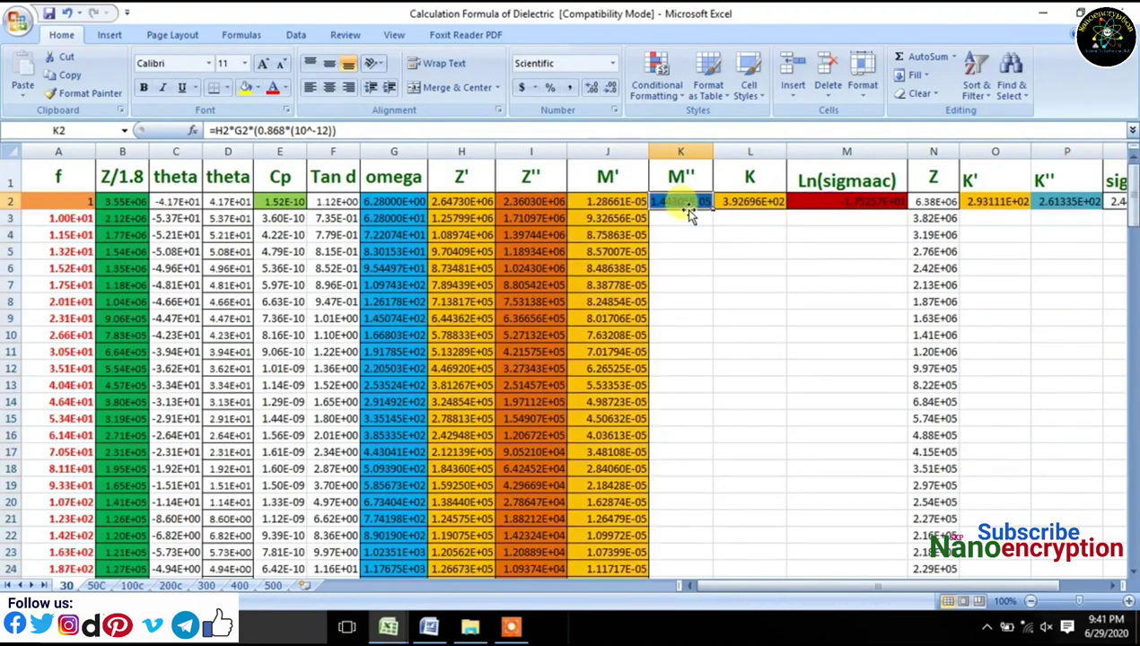
{"action": "left_click_drag", "start_coordinate": [711, 210], "coordinate": [682, 210]}
{"action": "left_click_drag", "start_coordinate": [1132, 388], "coordinate": [1112, 170]}
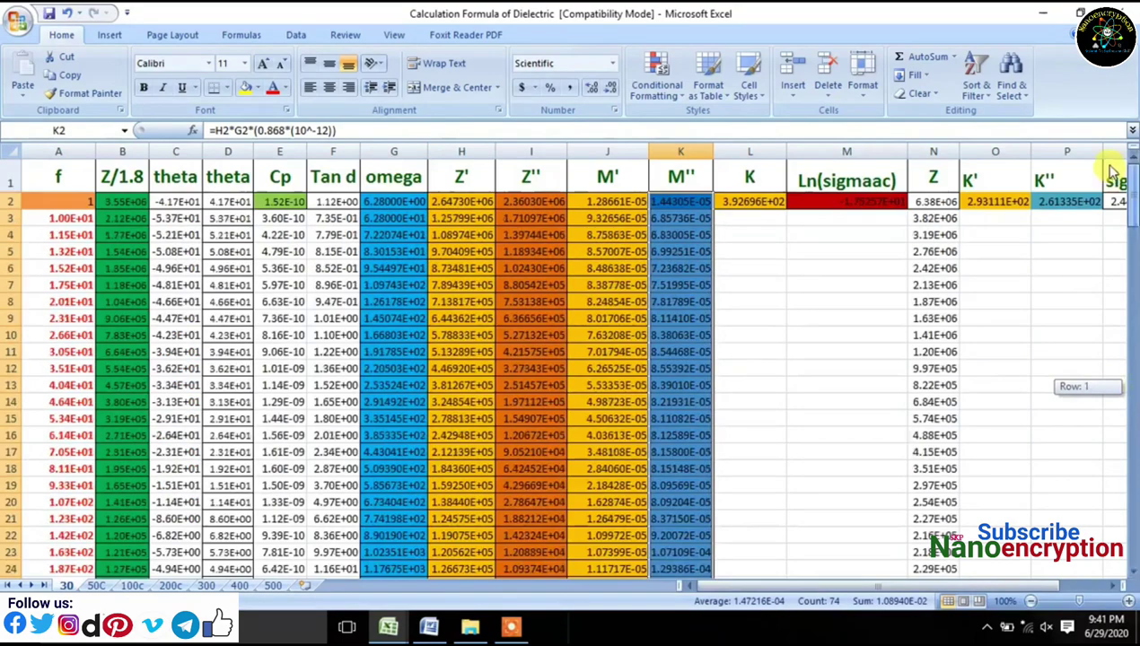
Step: Fill the K formula from L2 and the Ln(sigmaac) formula from M2 down to row 75
{"action": "left_click", "coordinate": [752, 199]}
{"action": "left_click_drag", "start_coordinate": [794, 215], "coordinate": [749, 215]}
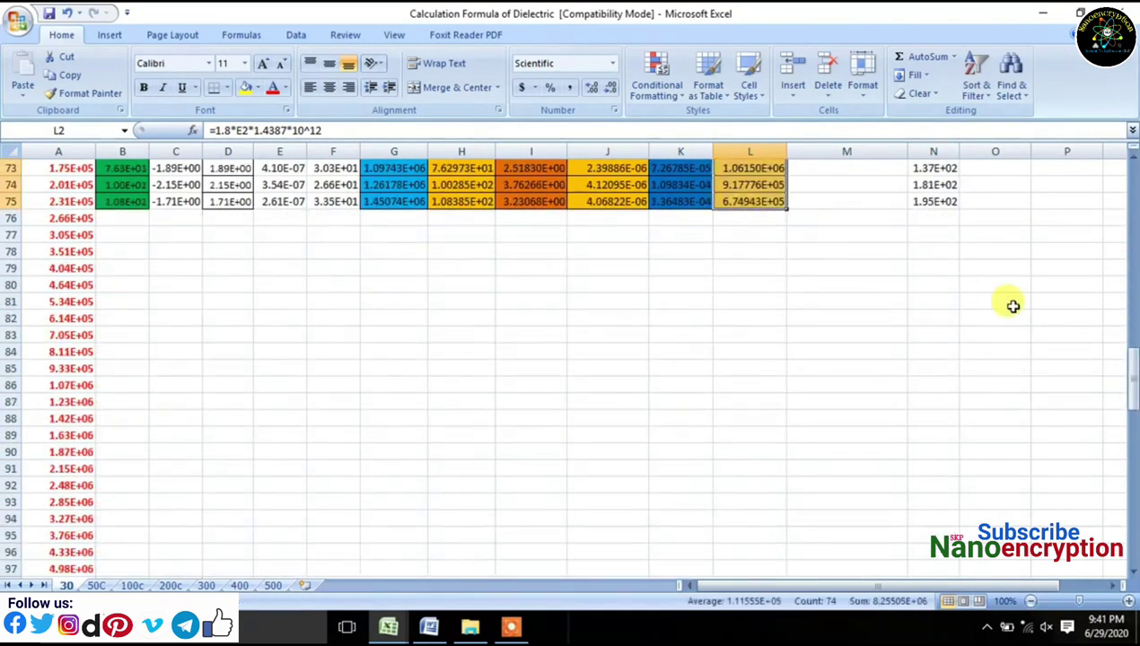
{"action": "left_click_drag", "start_coordinate": [1133, 375], "coordinate": [1132, 182]}
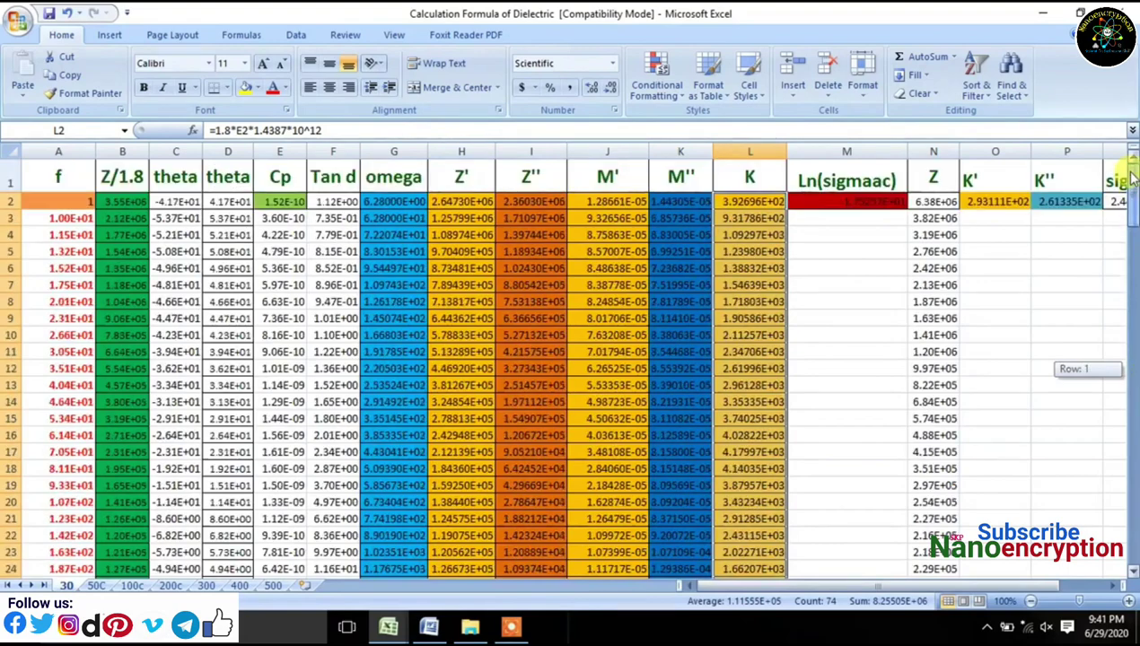
{"action": "left_click", "coordinate": [824, 201]}
{"action": "left_click_drag", "start_coordinate": [909, 206], "coordinate": [862, 197]}
{"action": "left_click_drag", "start_coordinate": [1114, 390], "coordinate": [1122, 392]}
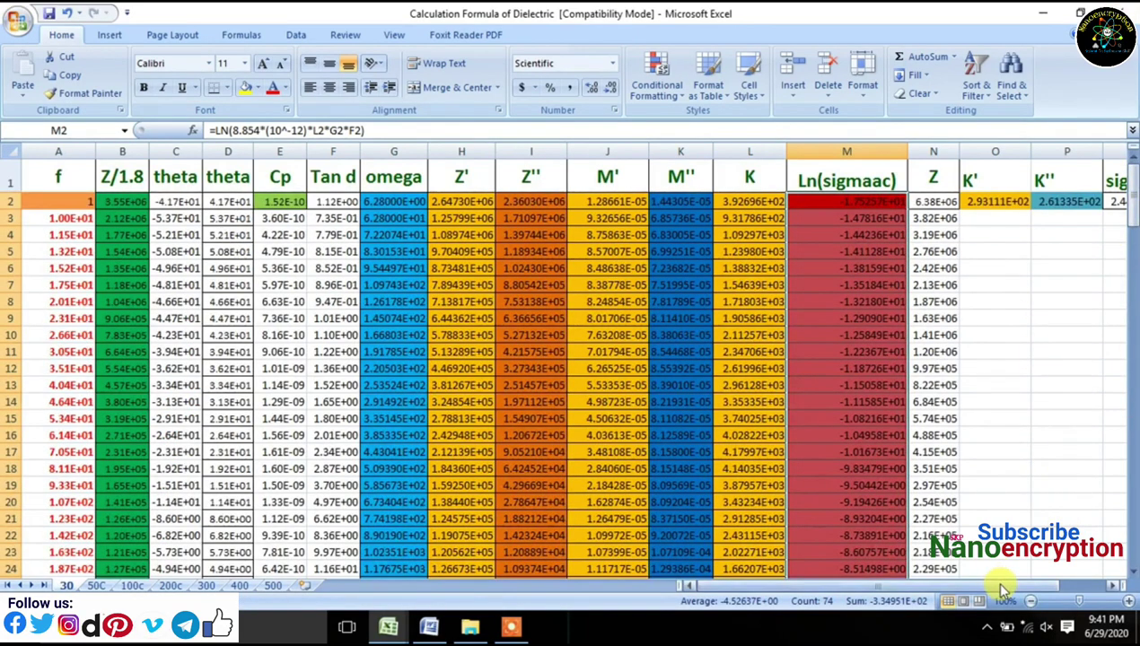
Step: Fill the K' formula =L2*COS(D2*3.14/180) from O2 down to row 75
{"action": "scroll", "coordinate": [1003, 589], "scroll_direction": "right", "scroll_amount": 2}
{"action": "left_click", "coordinate": [867, 201]}
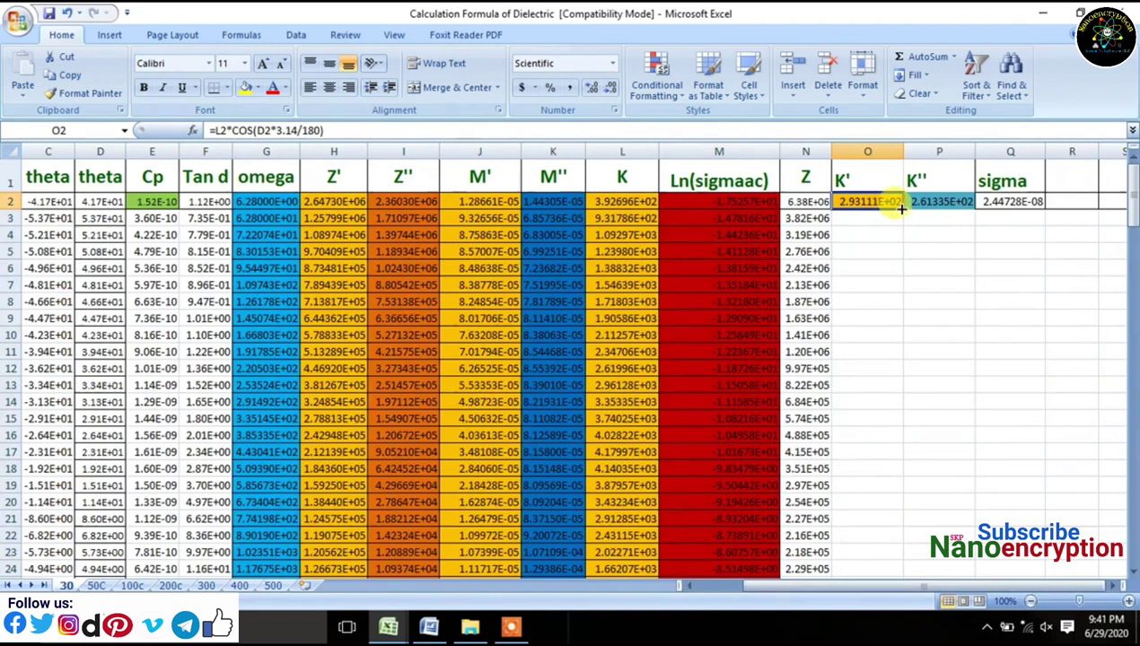
{"action": "left_click_drag", "start_coordinate": [901, 208], "coordinate": [877, 216]}
{"action": "left_click_drag", "start_coordinate": [1133, 411], "coordinate": [1133, 180]}
Step: Fill the K'' formula from P2 down to row 75 and the sigma formula from Q2 down the same data rows
{"action": "left_click", "coordinate": [942, 202]}
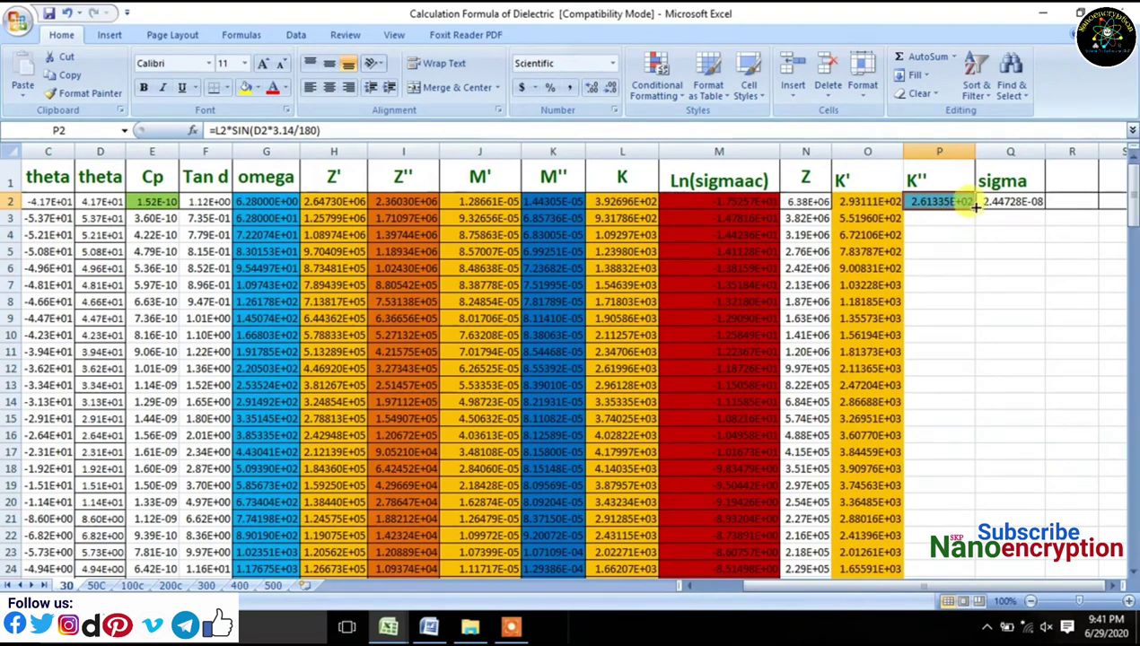
{"action": "left_click_drag", "start_coordinate": [975, 208], "coordinate": [948, 215]}
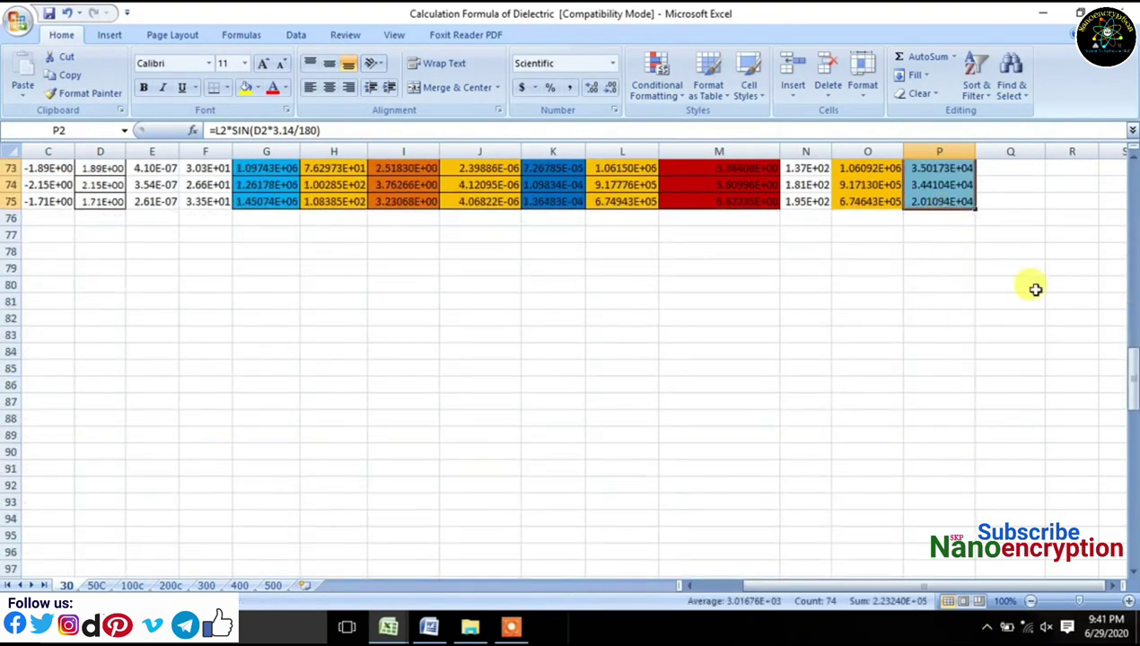
{"action": "left_click_drag", "start_coordinate": [1132, 386], "coordinate": [1124, 172]}
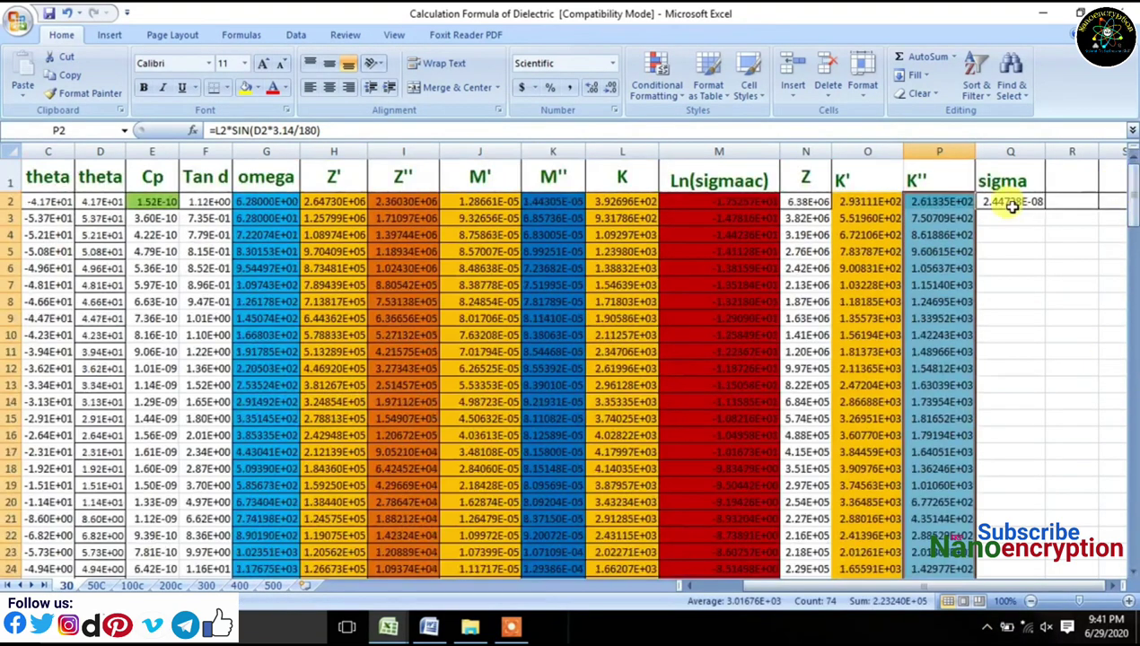
{"action": "left_click", "coordinate": [1011, 202]}
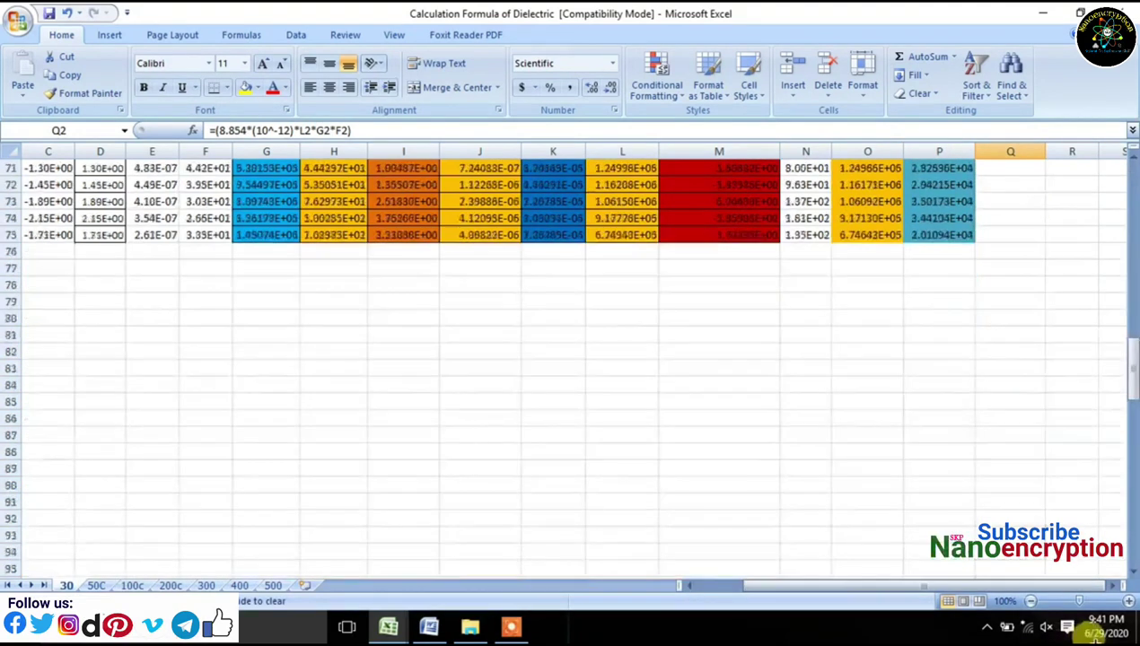
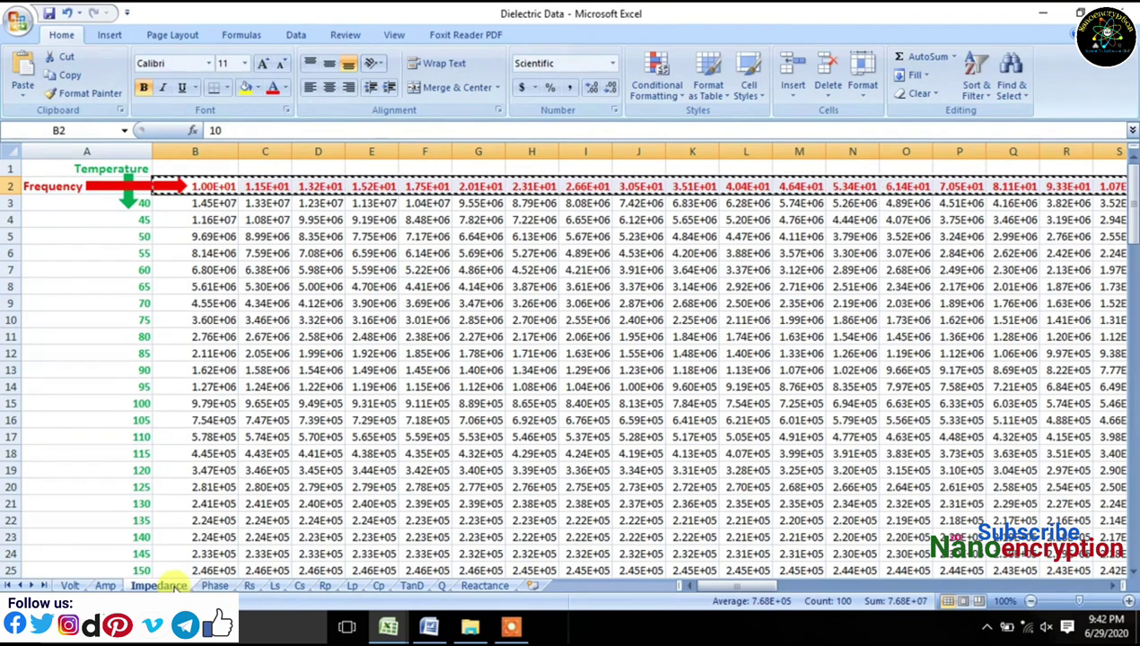
Step: Copy the impedance values for the 2.31E+05 frequency, cells BV3:BV75, from the Impedance sheet of the Dielectric Data workbook
{"action": "left_click_drag", "start_coordinate": [731, 585], "coordinate": [777, 585]}
{"action": "left_click", "coordinate": [457, 205]}
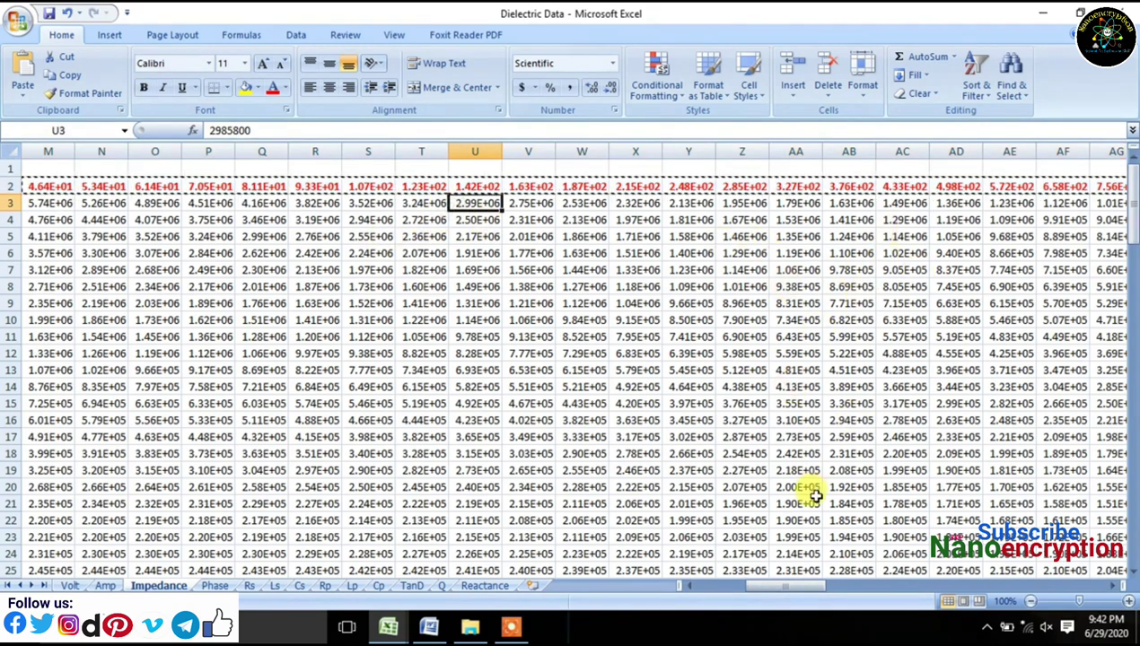
{"action": "left_click_drag", "start_coordinate": [784, 585], "coordinate": [866, 585]}
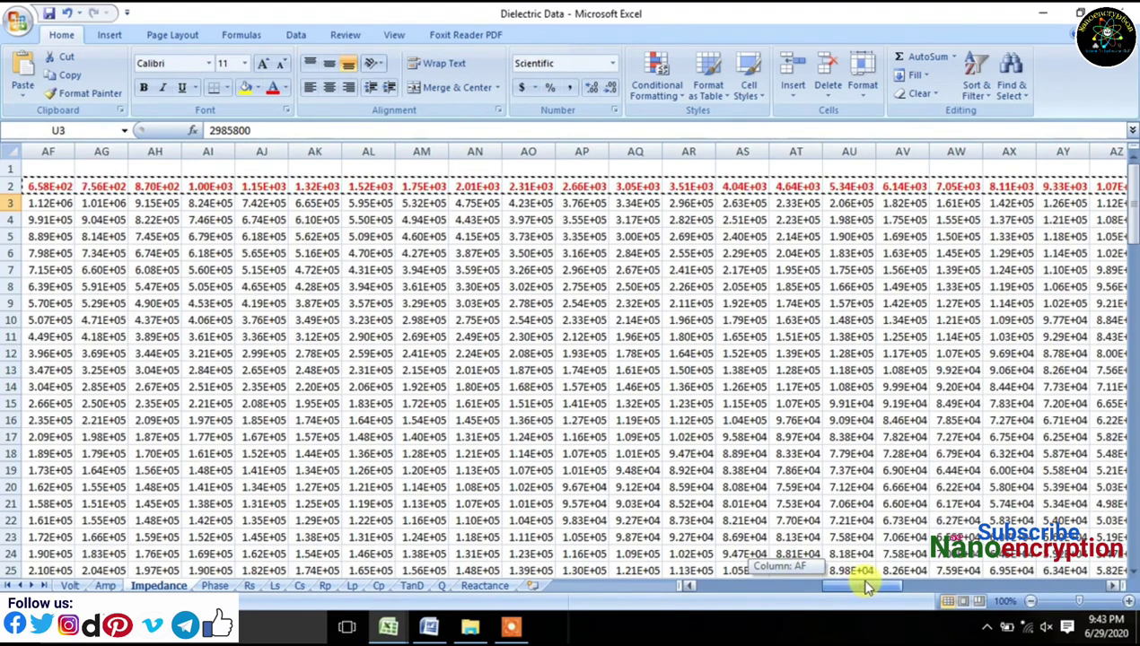
{"action": "left_click_drag", "start_coordinate": [866, 586], "coordinate": [938, 584]}
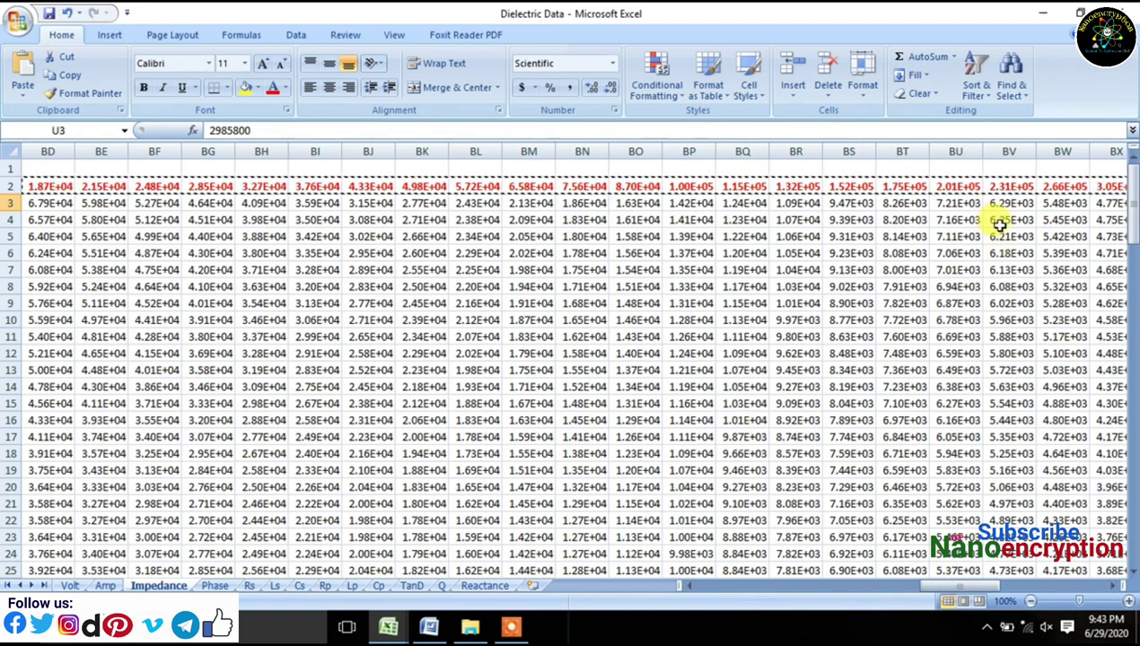
{"action": "left_click", "coordinate": [1007, 151]}
{"action": "left_click_drag", "start_coordinate": [1005, 204], "coordinate": [991, 253]}
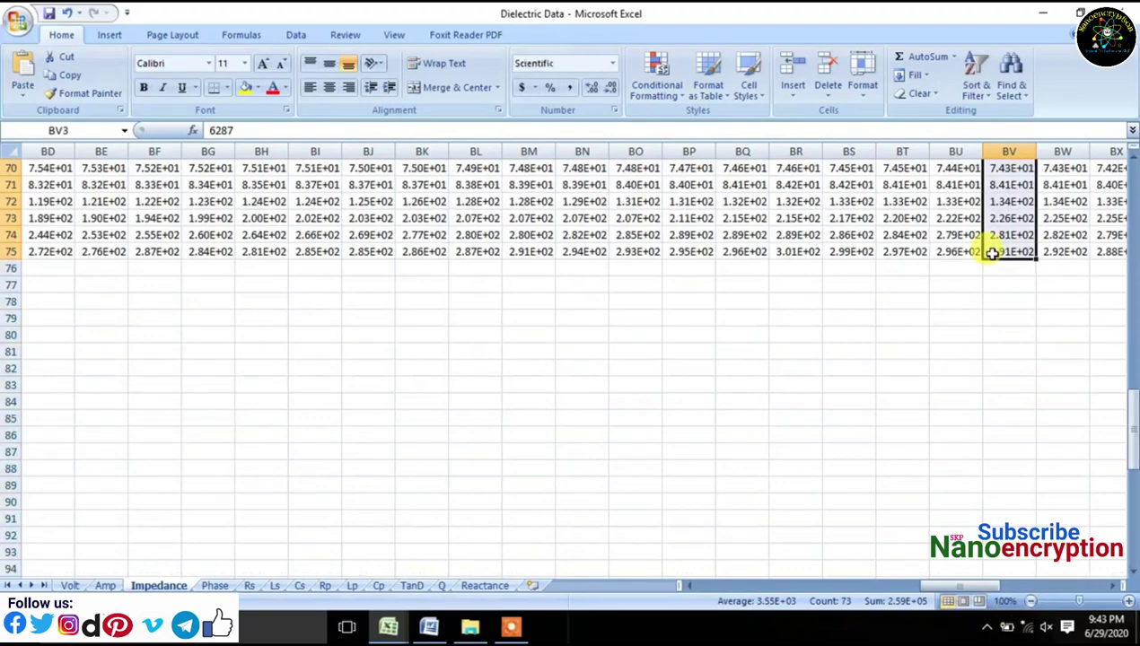
{"action": "right_click", "coordinate": [991, 253]}
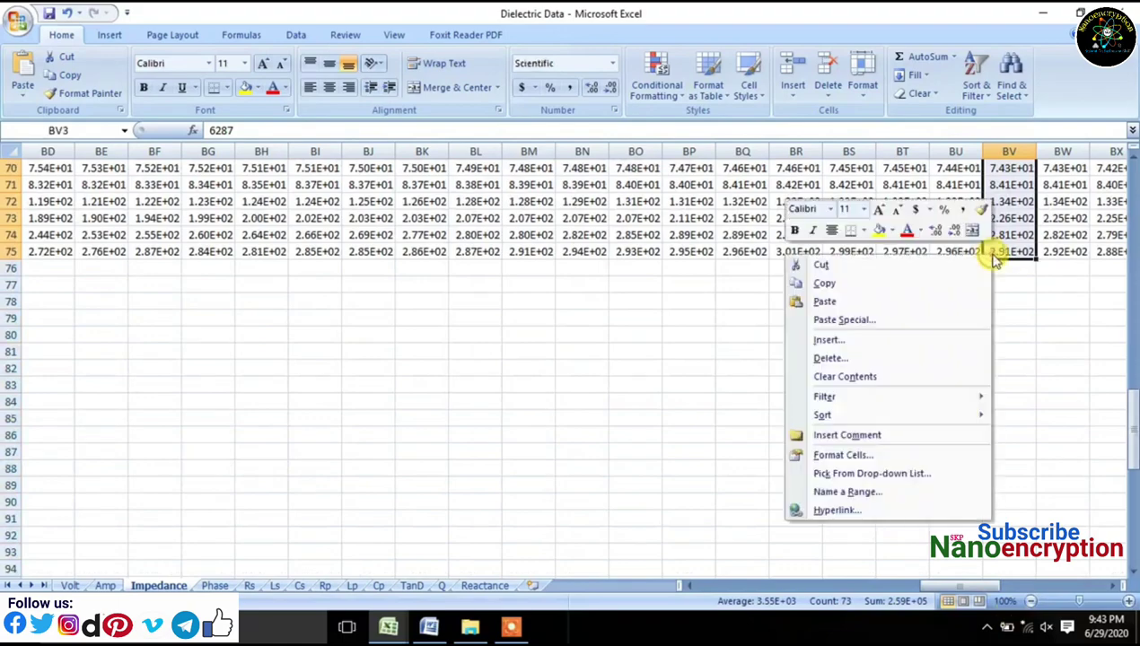
{"action": "left_click", "coordinate": [833, 286]}
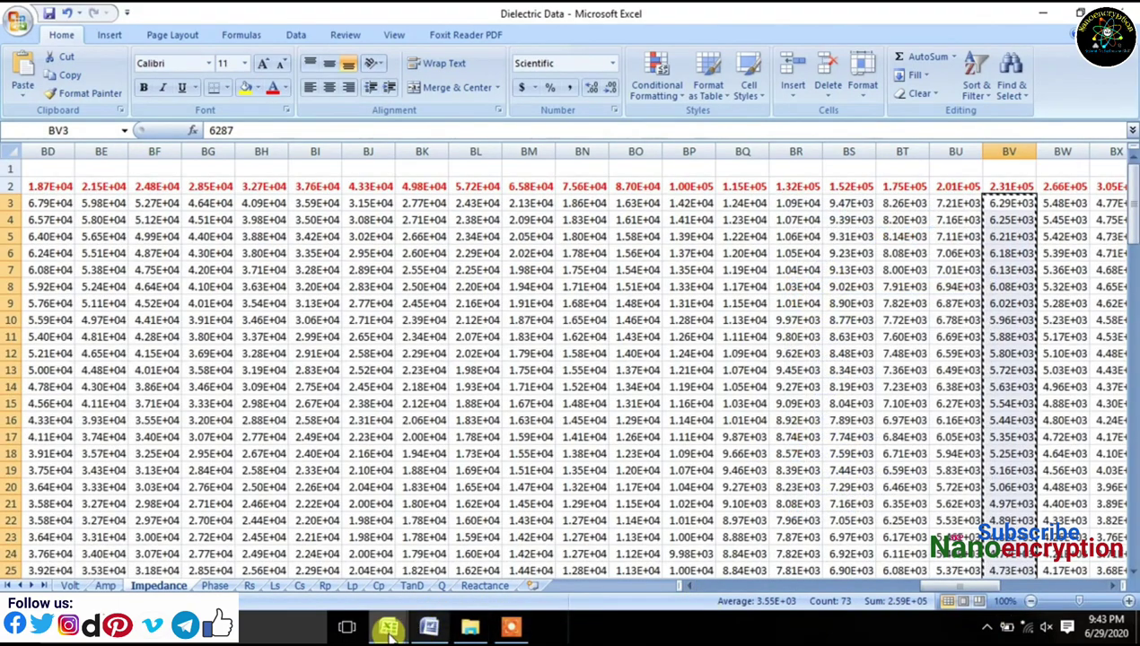
Step: Switch to the Calculation Formula of Dielectric workbook and paste the copied impedance values into the Z column, starting at cell N3
{"action": "mouse_move", "coordinate": [390, 633]}
{"action": "left_click", "coordinate": [433, 574]}
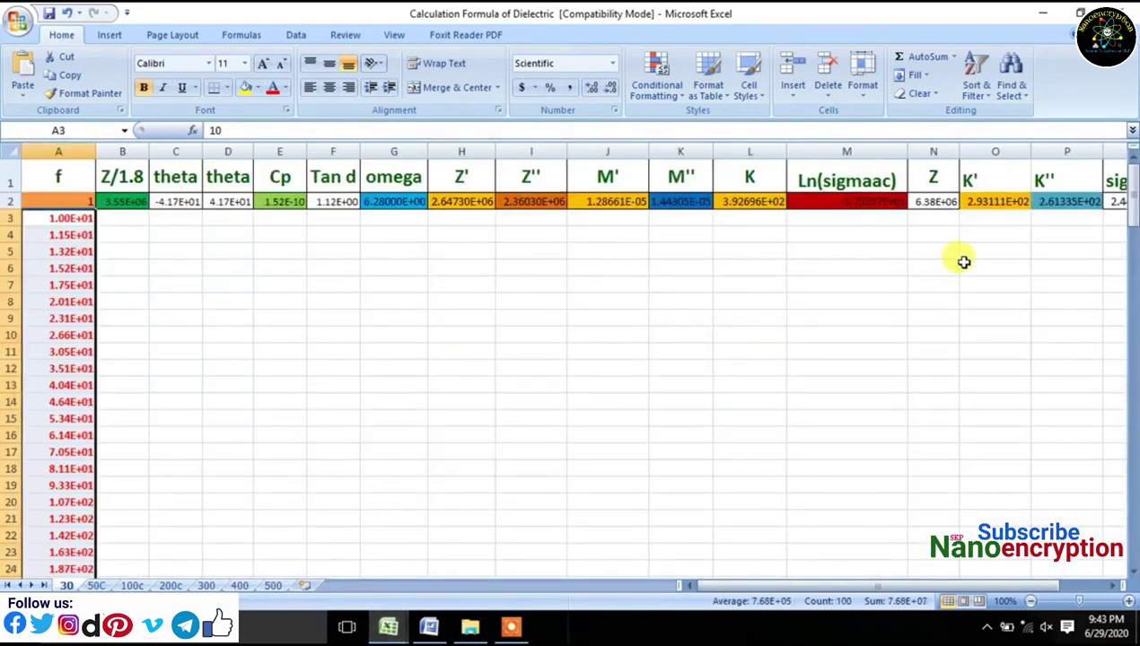
{"action": "right_click", "coordinate": [920, 218]}
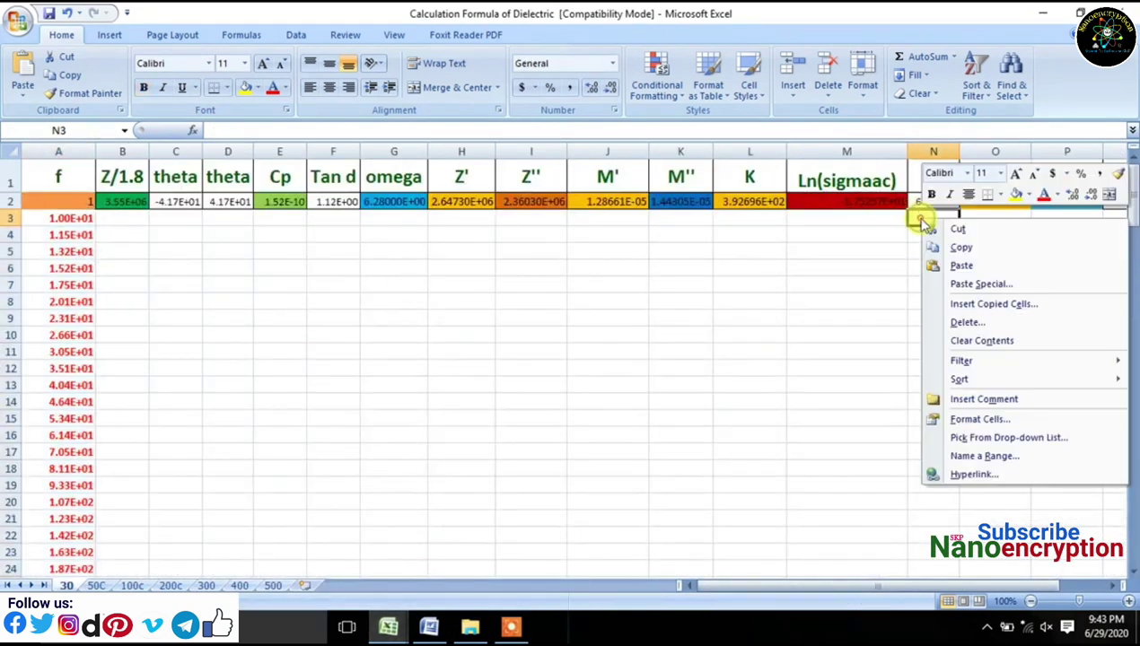
{"action": "left_click", "coordinate": [960, 267]}
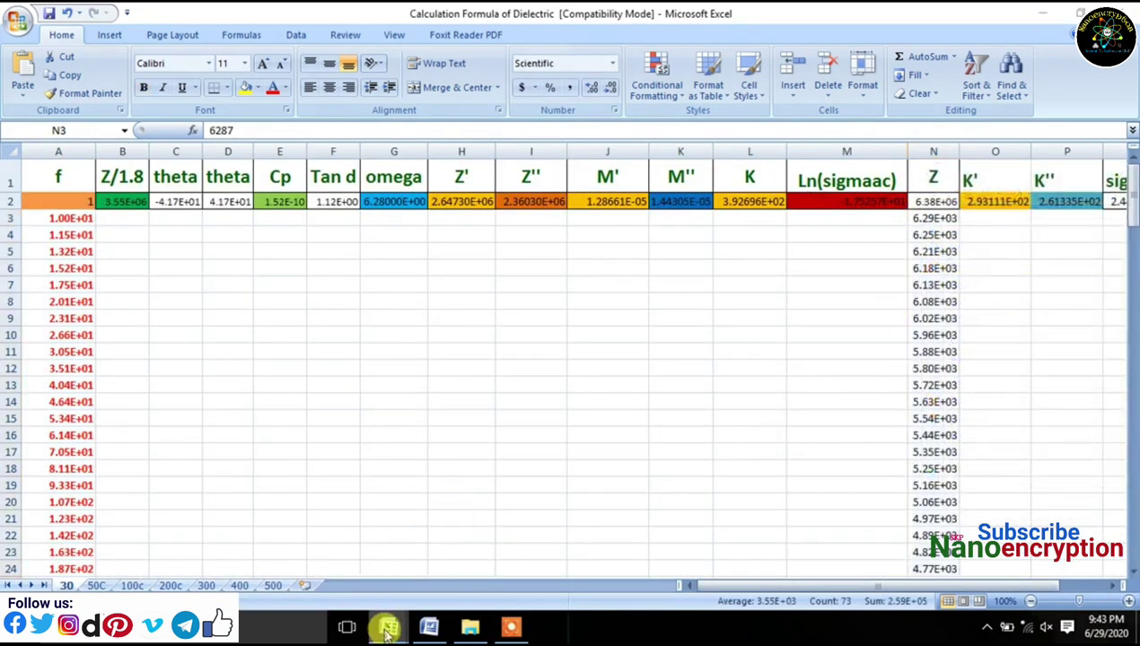
Step: Switch to the Dielectric Data workbook and copy the phase values for the 2.31E+05 frequency, cells BV2:BV74, from the Phase sheet
{"action": "mouse_move", "coordinate": [388, 631]}
{"action": "left_click", "coordinate": [327, 576]}
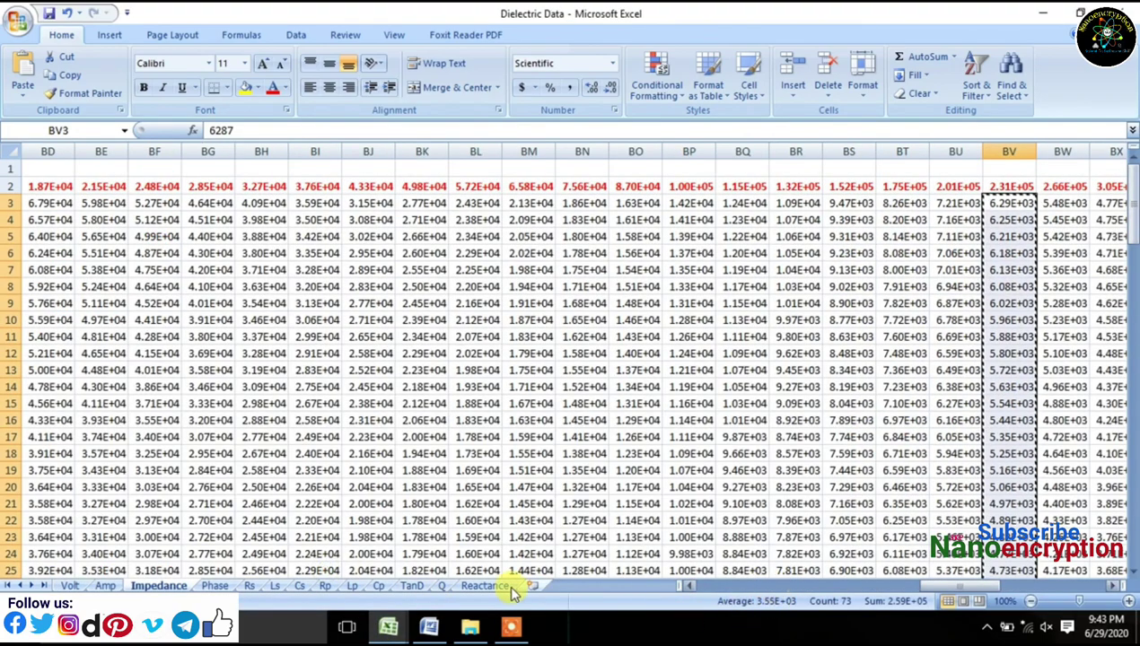
{"action": "left_click", "coordinate": [215, 586]}
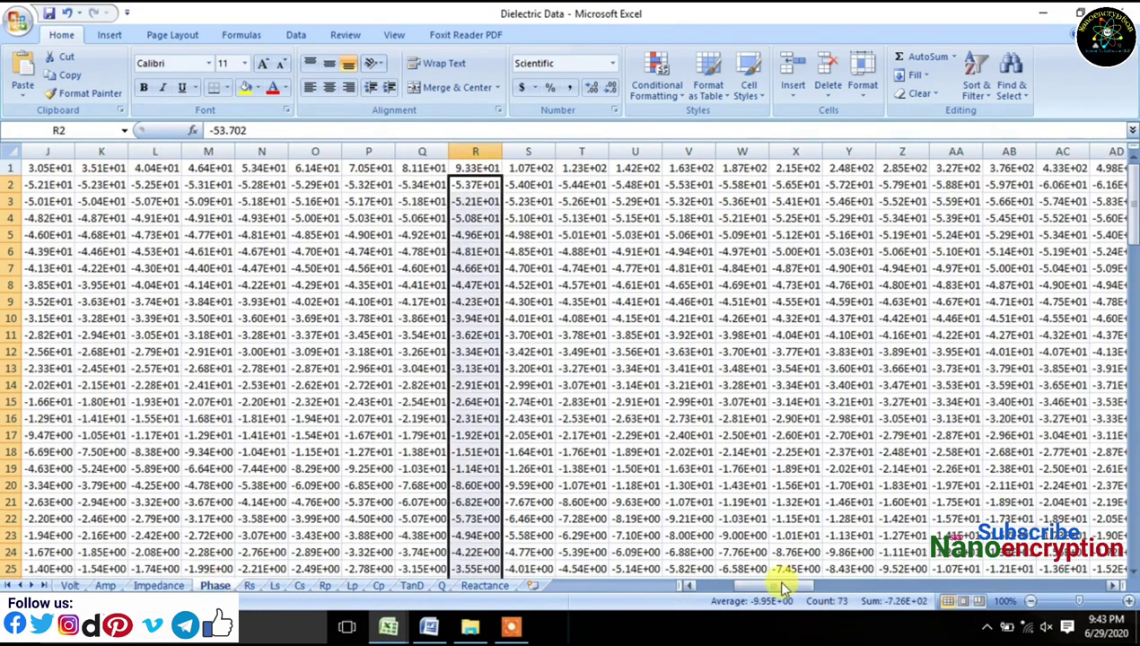
{"action": "left_click_drag", "start_coordinate": [783, 588], "coordinate": [981, 588]}
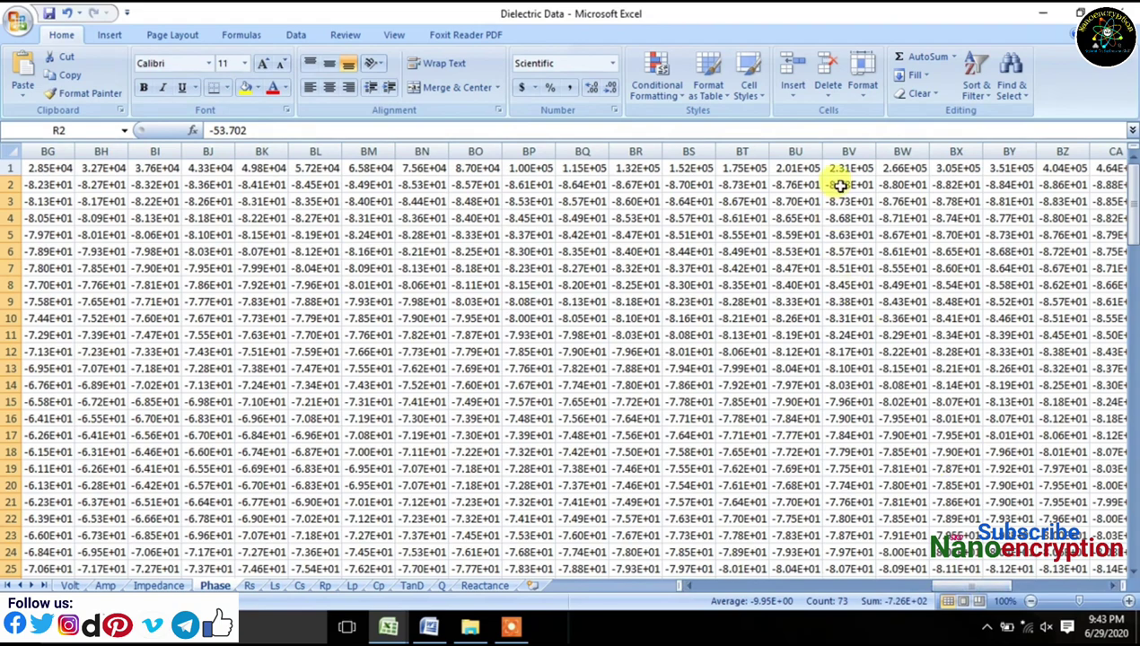
{"action": "left_click_drag", "start_coordinate": [839, 197], "coordinate": [849, 467]}
{"action": "right_click", "coordinate": [849, 467]}
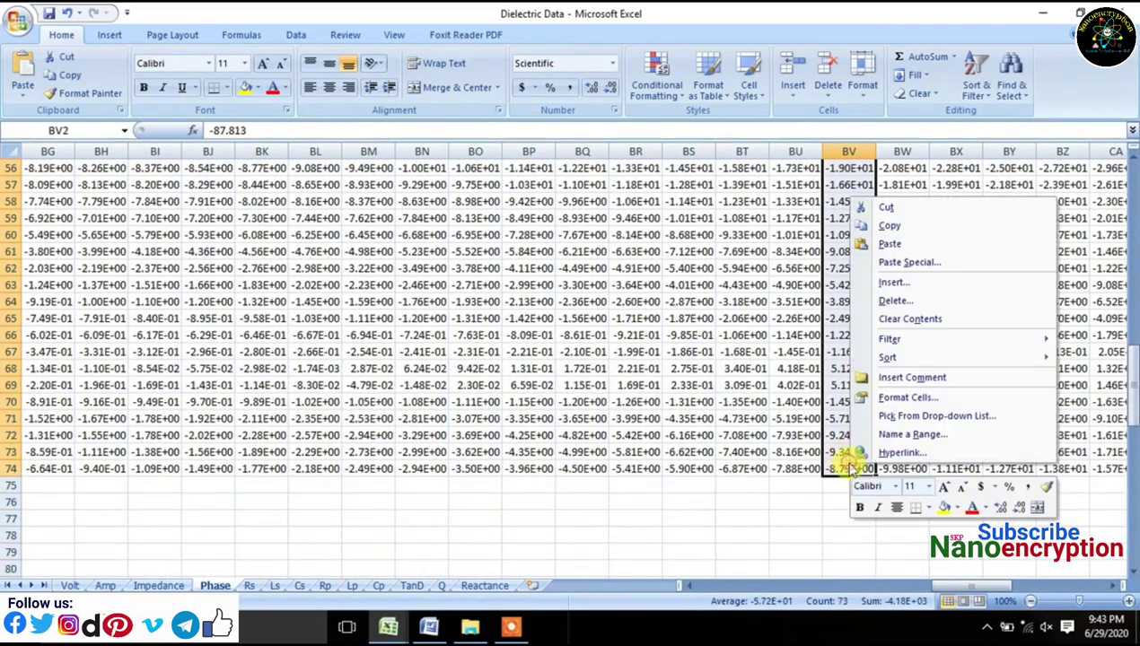
{"action": "left_click", "coordinate": [891, 231]}
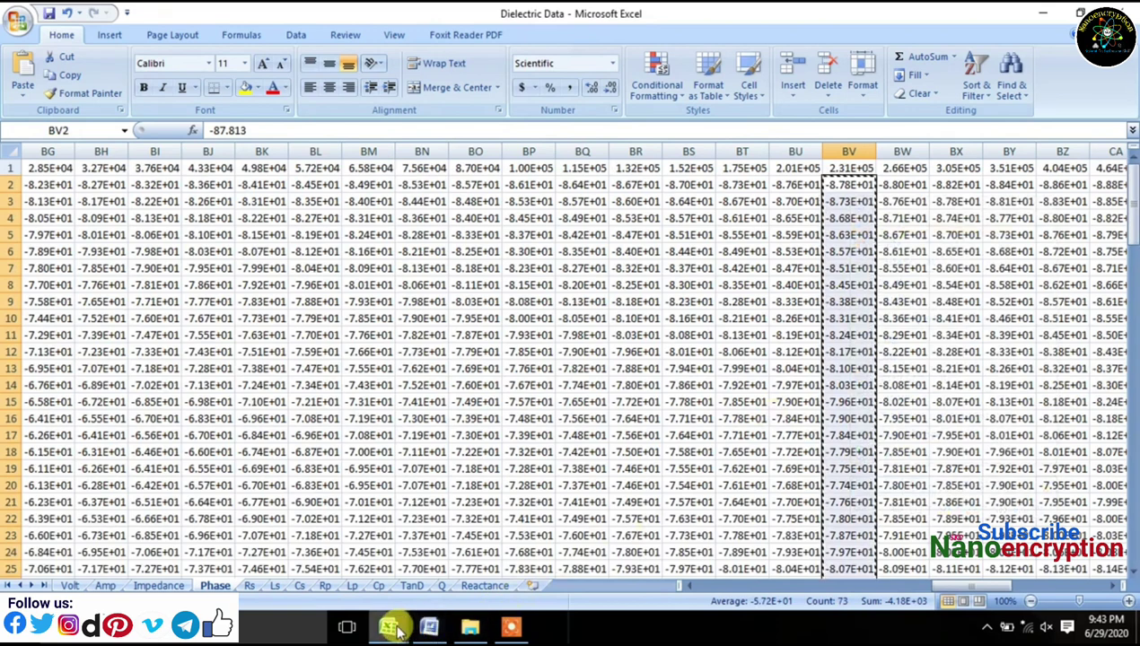
Step: Switch to the Calculation Formula of Dielectric workbook and paste the phase values into the first theta column, starting at cell C3
{"action": "mouse_move", "coordinate": [433, 617]}
{"action": "left_click", "coordinate": [472, 592]}
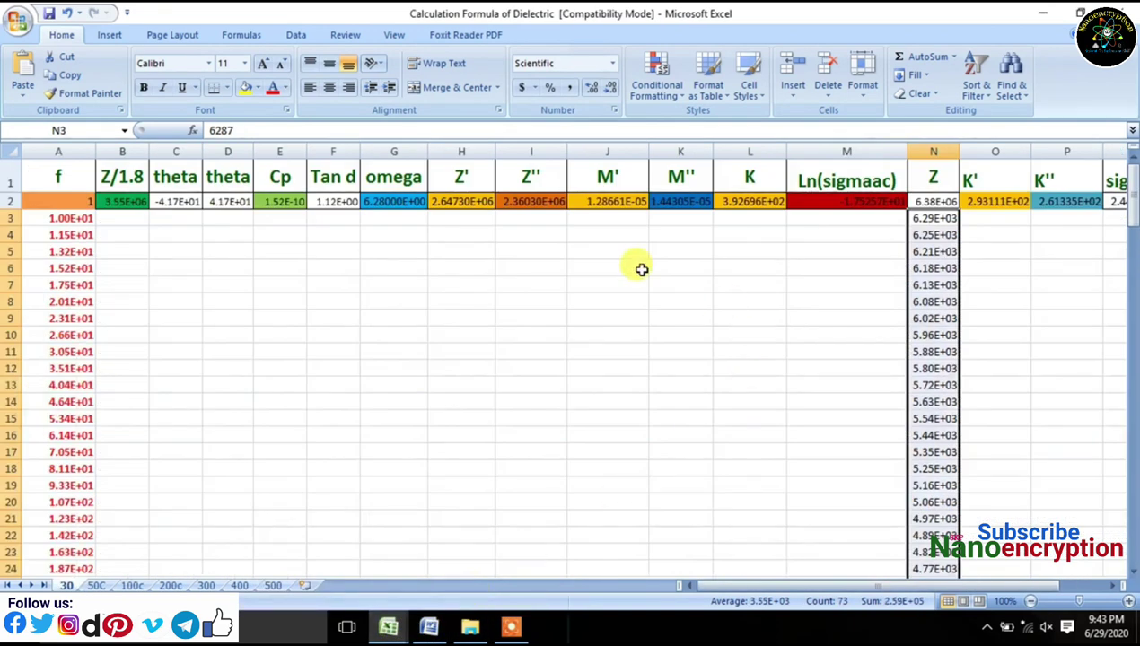
{"action": "left_click", "coordinate": [170, 215]}
{"action": "right_click", "coordinate": [170, 215]}
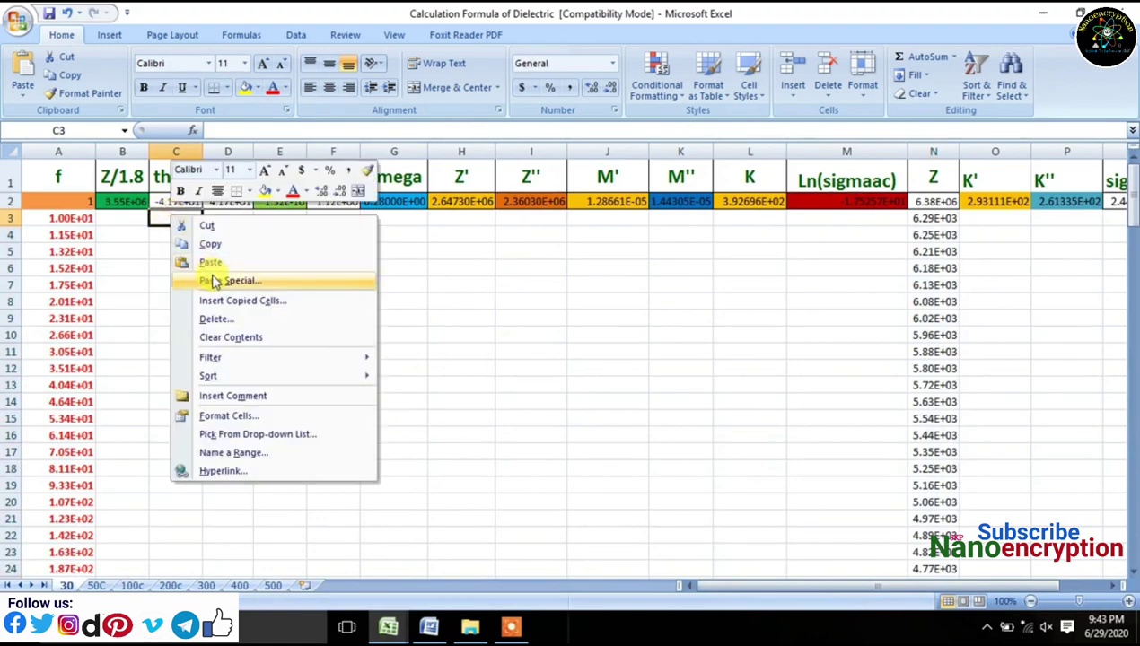
{"action": "left_click", "coordinate": [209, 262]}
Step: Return to the Dielectric Data workbook and copy the Cp values for the 2.31E+05 frequency, cells BV2:BV74, from the Cp sheet
{"action": "mouse_move", "coordinate": [386, 624]}
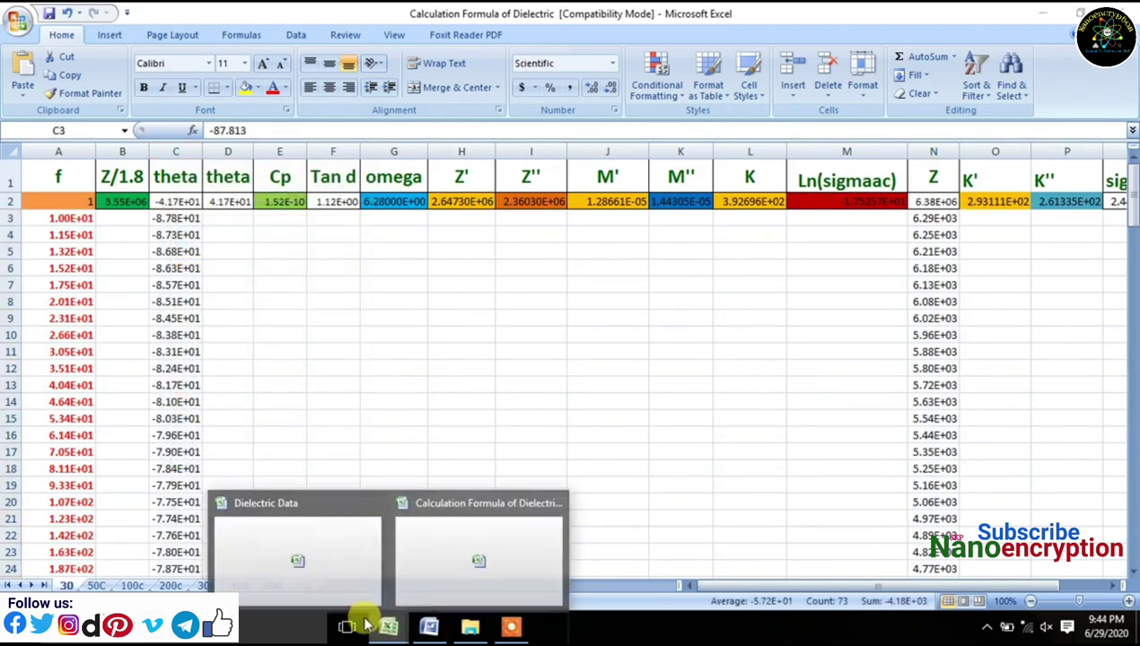
{"action": "left_click", "coordinate": [305, 584]}
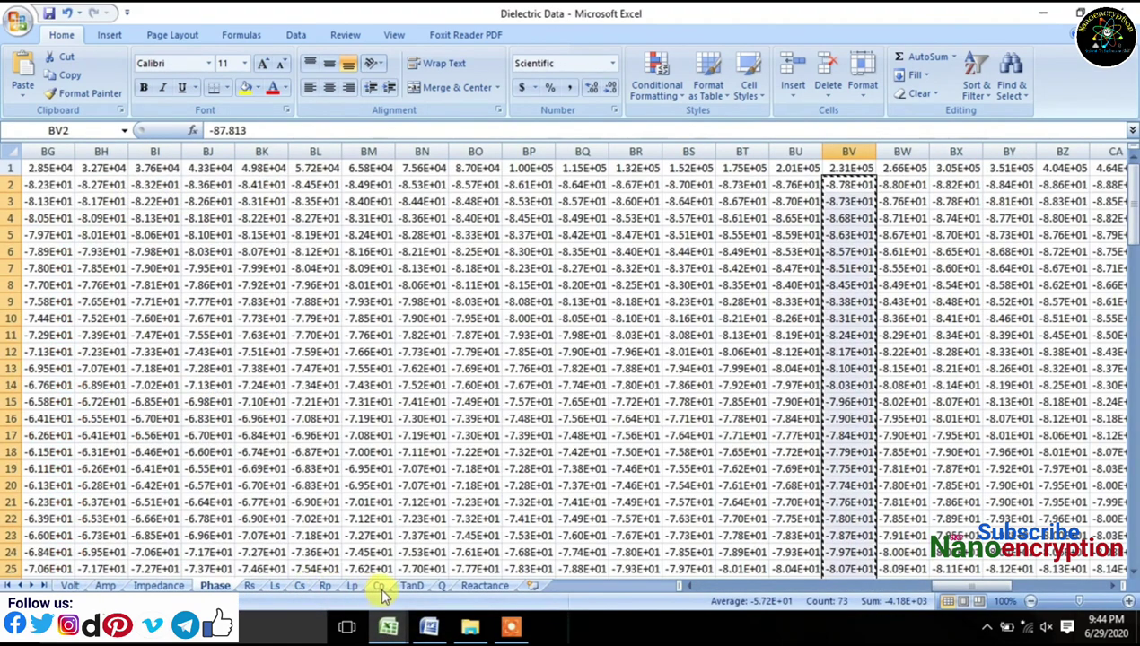
{"action": "left_click", "coordinate": [380, 587]}
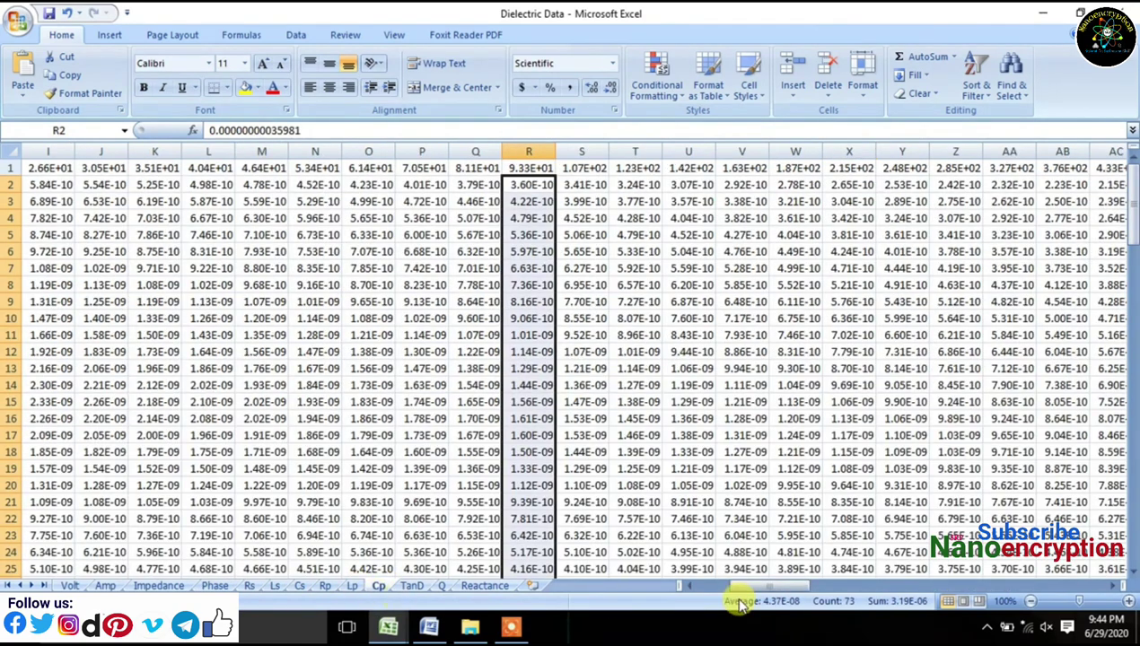
{"action": "left_click_drag", "start_coordinate": [762, 592], "coordinate": [951, 598]}
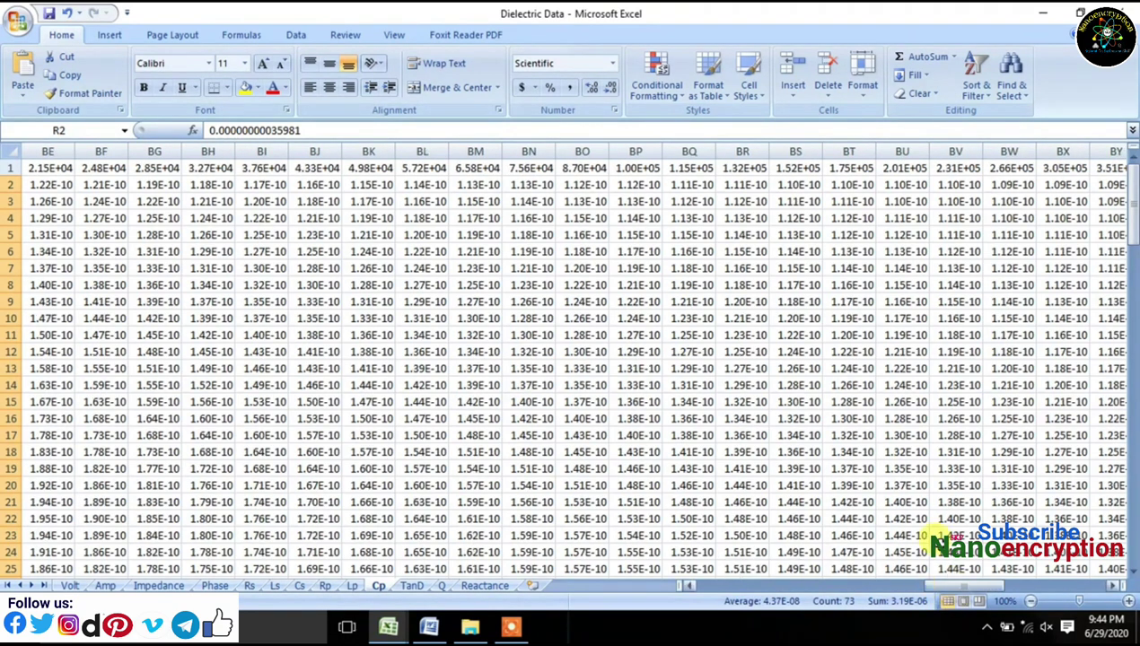
{"action": "left_click", "coordinate": [943, 185]}
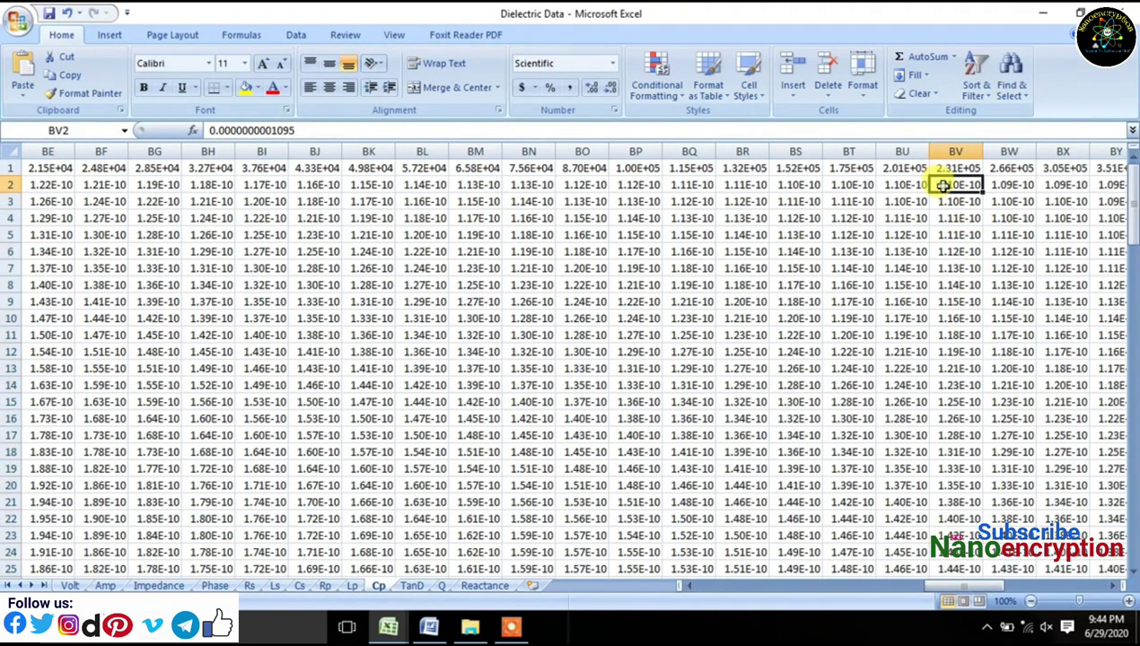
{"action": "left_click_drag", "start_coordinate": [943, 185], "coordinate": [936, 320]}
{"action": "right_click", "coordinate": [936, 320]}
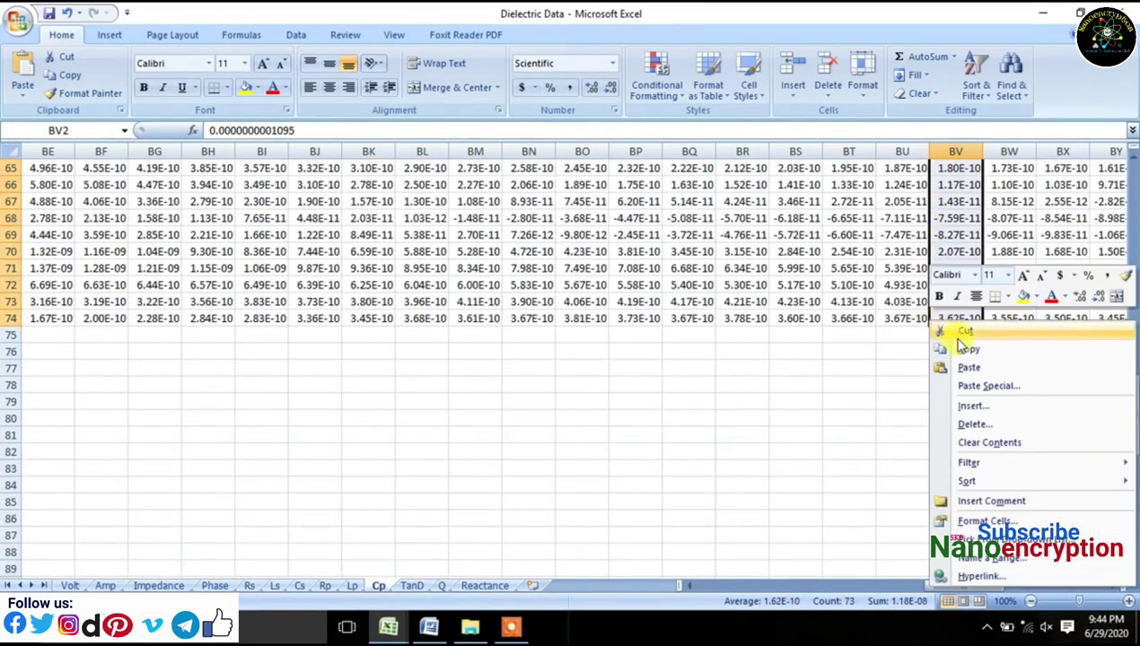
{"action": "left_click", "coordinate": [966, 356]}
{"action": "scroll", "coordinate": [839, 483], "scroll_direction": "up", "scroll_amount": 20}
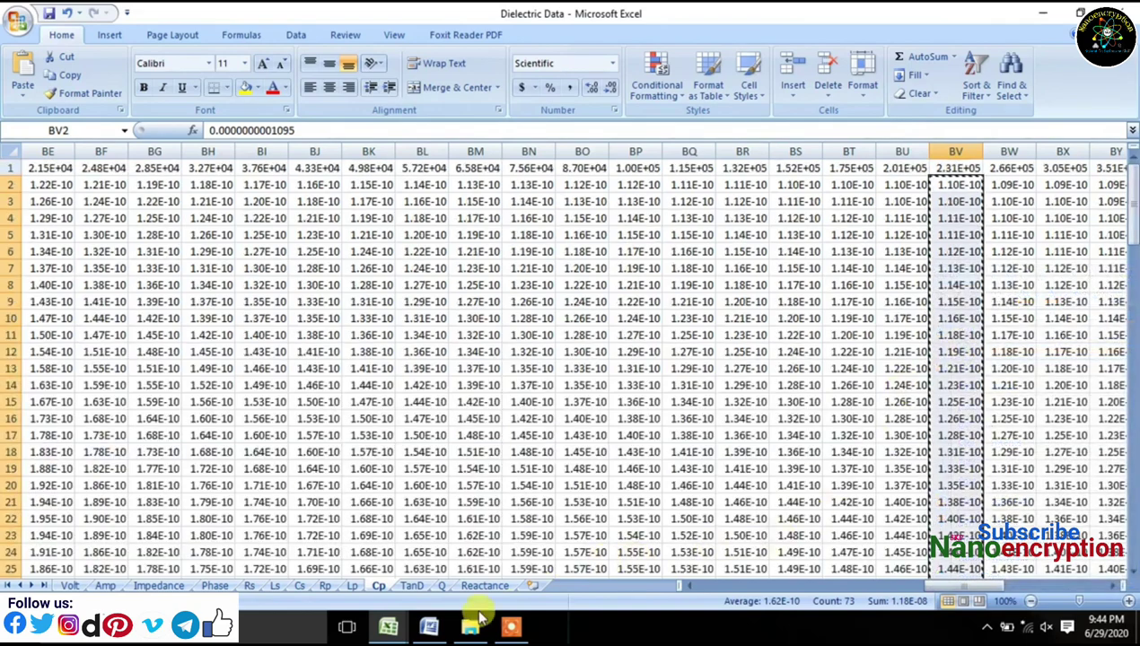
Step: Switch to the Calculation Formula of Dielectric workbook and paste the copied values into the Cp column, starting at cell E3
{"action": "left_click", "coordinate": [391, 633]}
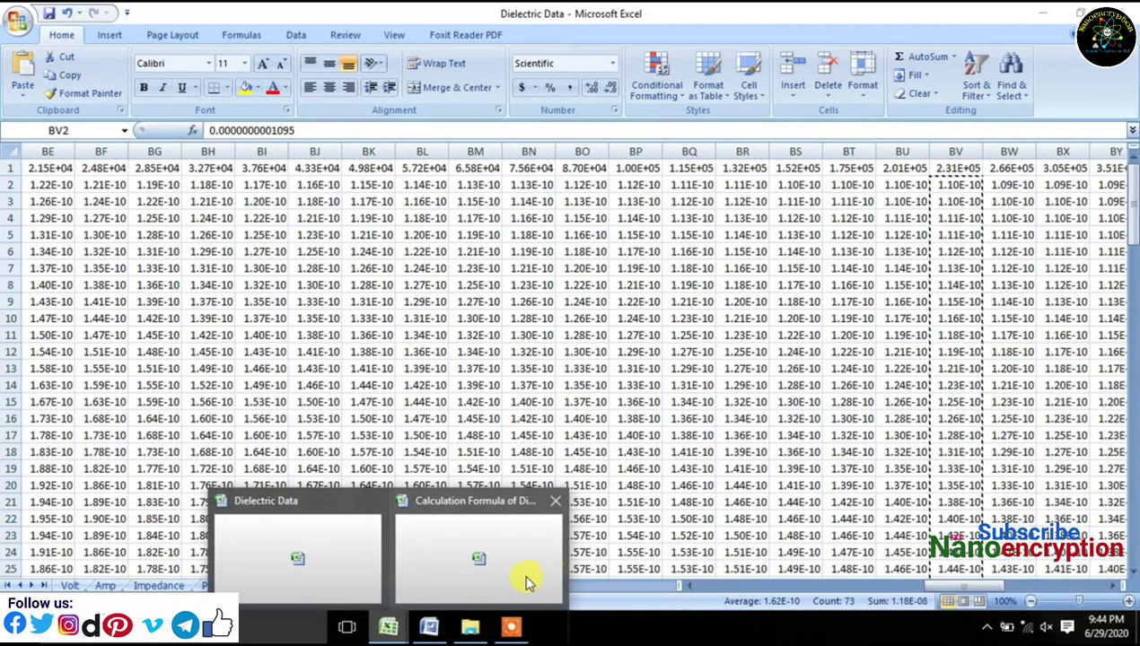
{"action": "left_click", "coordinate": [528, 582]}
{"action": "left_click", "coordinate": [280, 223]}
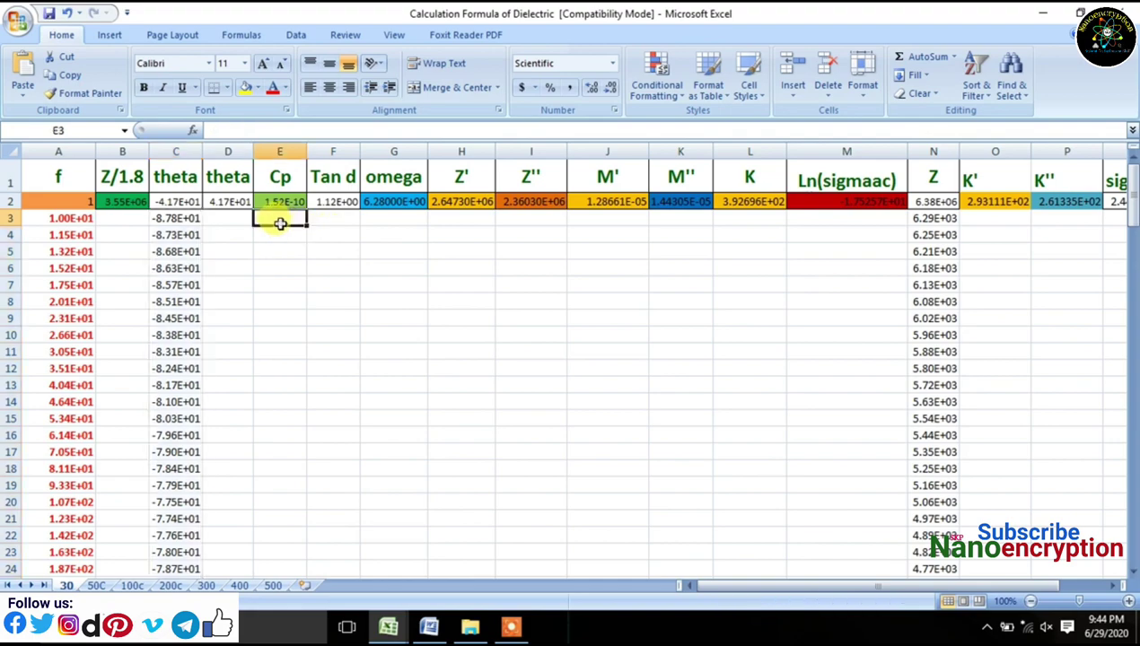
{"action": "right_click", "coordinate": [280, 223]}
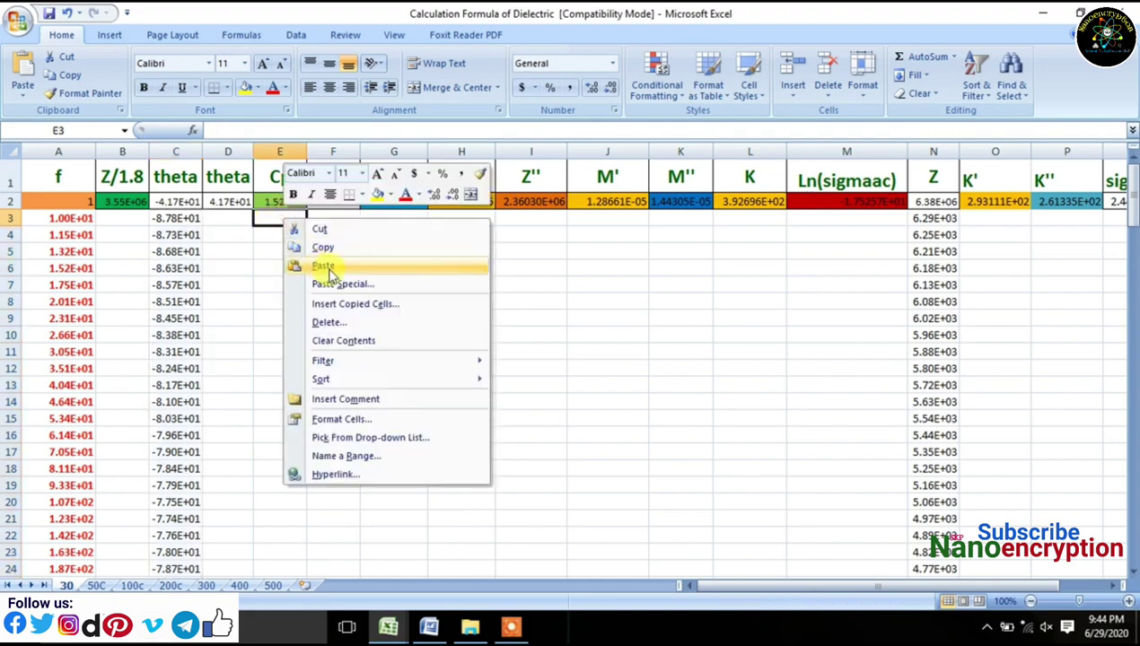
{"action": "left_click", "coordinate": [325, 267]}
Step: Return to the Dielectric Data workbook and copy the loss tangent values for the 2.31E+05 frequency, cells BV2:BV74, from the TanD sheet
{"action": "mouse_move", "coordinate": [387, 626]}
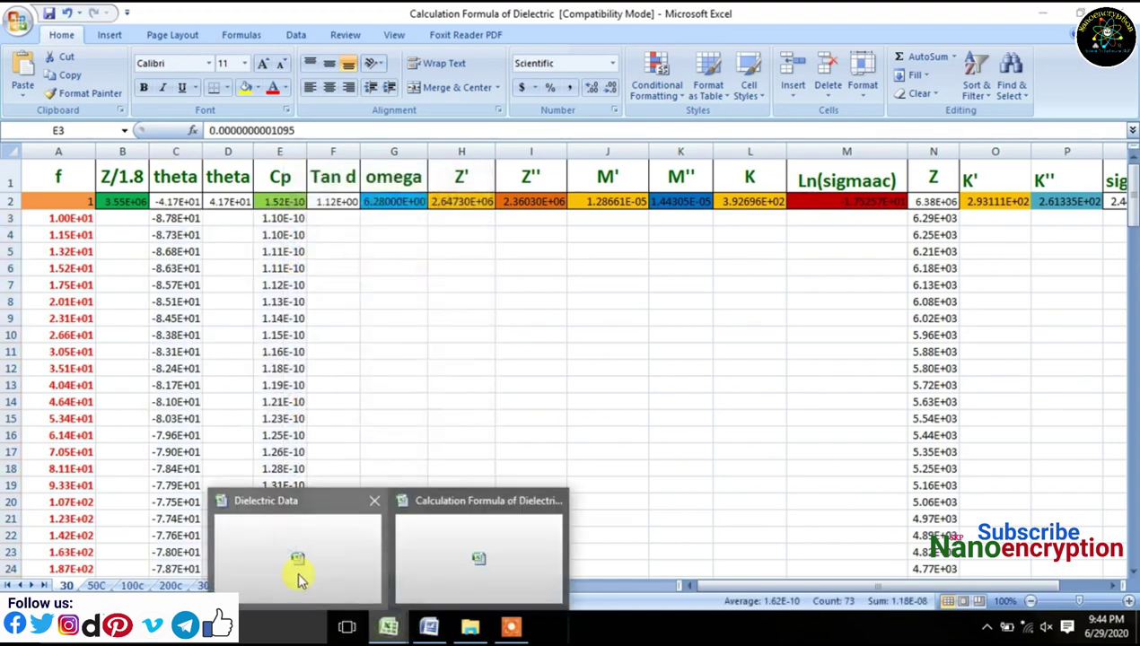
{"action": "left_click", "coordinate": [299, 579]}
{"action": "left_click", "coordinate": [413, 586]}
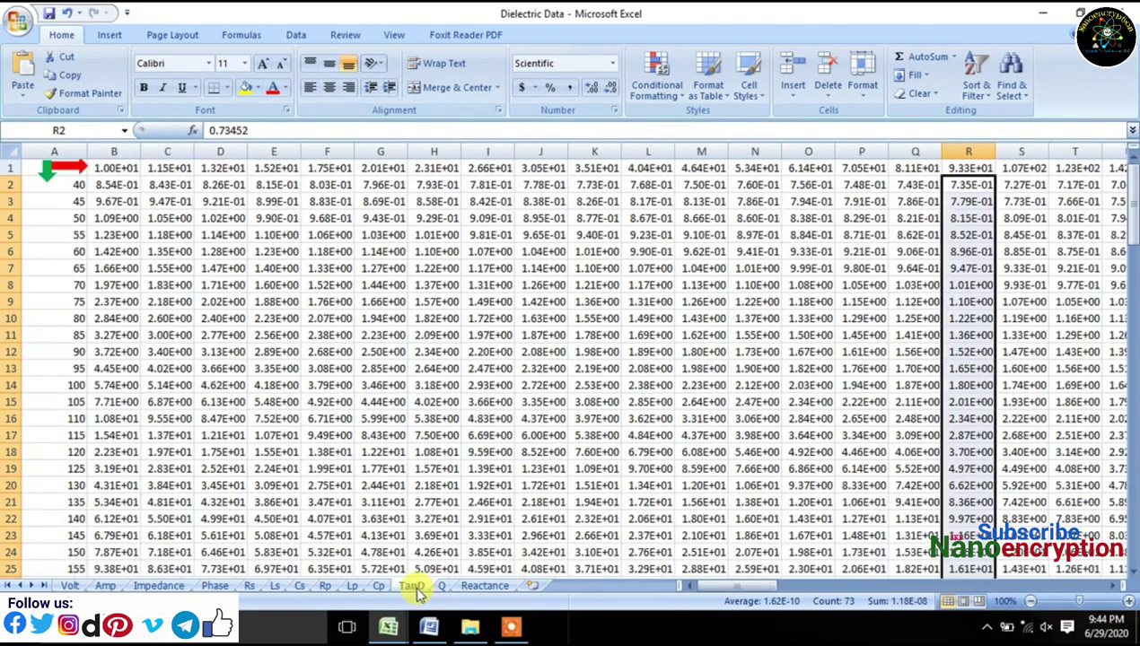
{"action": "left_click_drag", "start_coordinate": [725, 585], "coordinate": [960, 585]}
{"action": "left_click_drag", "start_coordinate": [946, 183], "coordinate": [978, 279]}
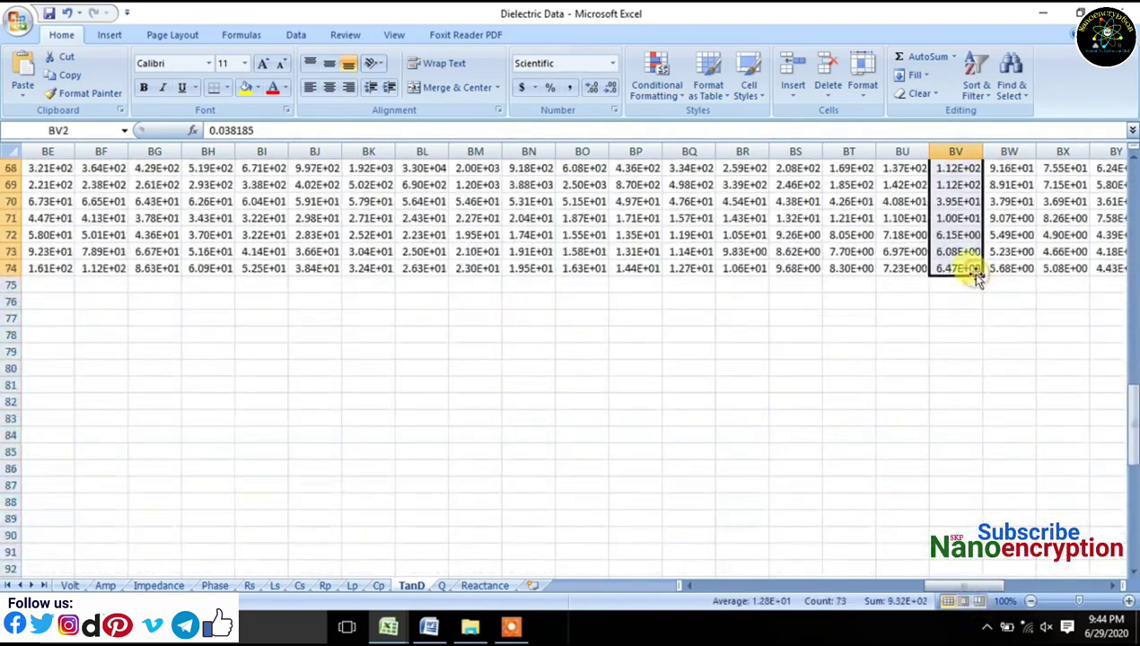
{"action": "right_click", "coordinate": [970, 269]}
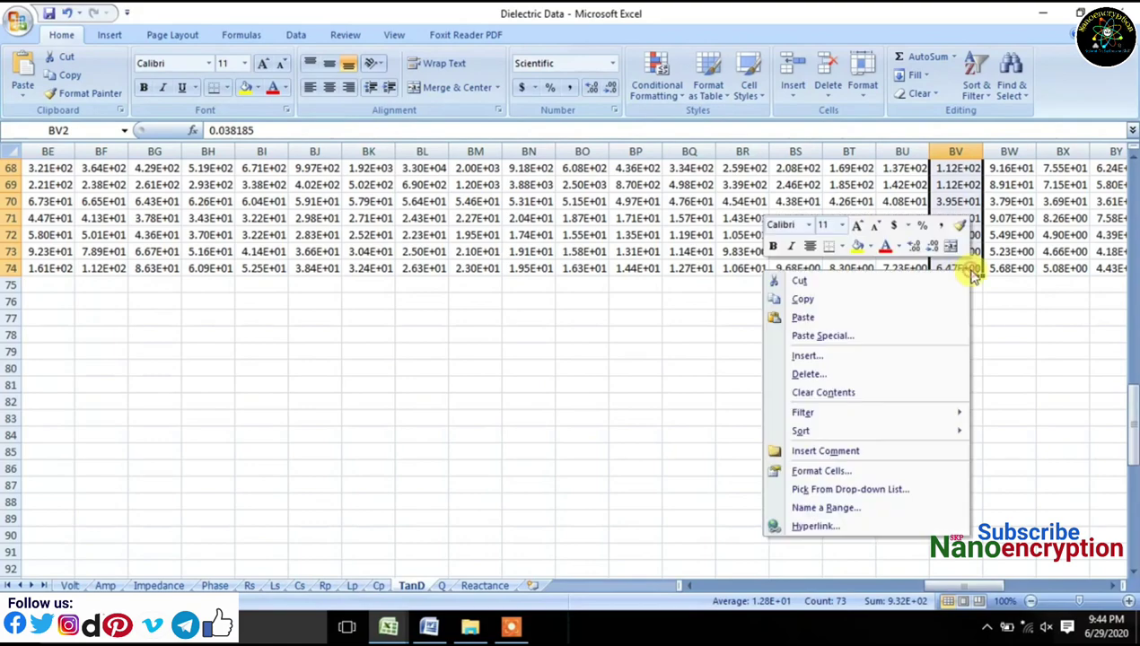
{"action": "left_click", "coordinate": [810, 300]}
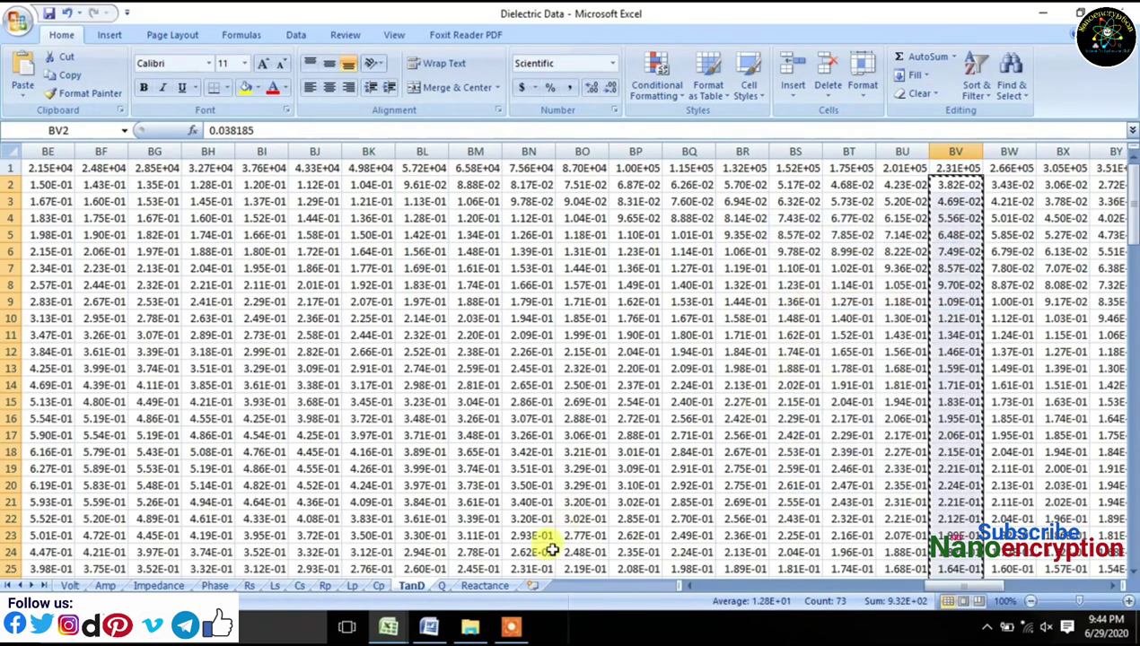
Step: Switch to the Calculation Formula of Dielectric workbook and paste the copied values into the Tan d column, starting at cell F3
{"action": "mouse_move", "coordinate": [404, 633]}
{"action": "left_click", "coordinate": [438, 588]}
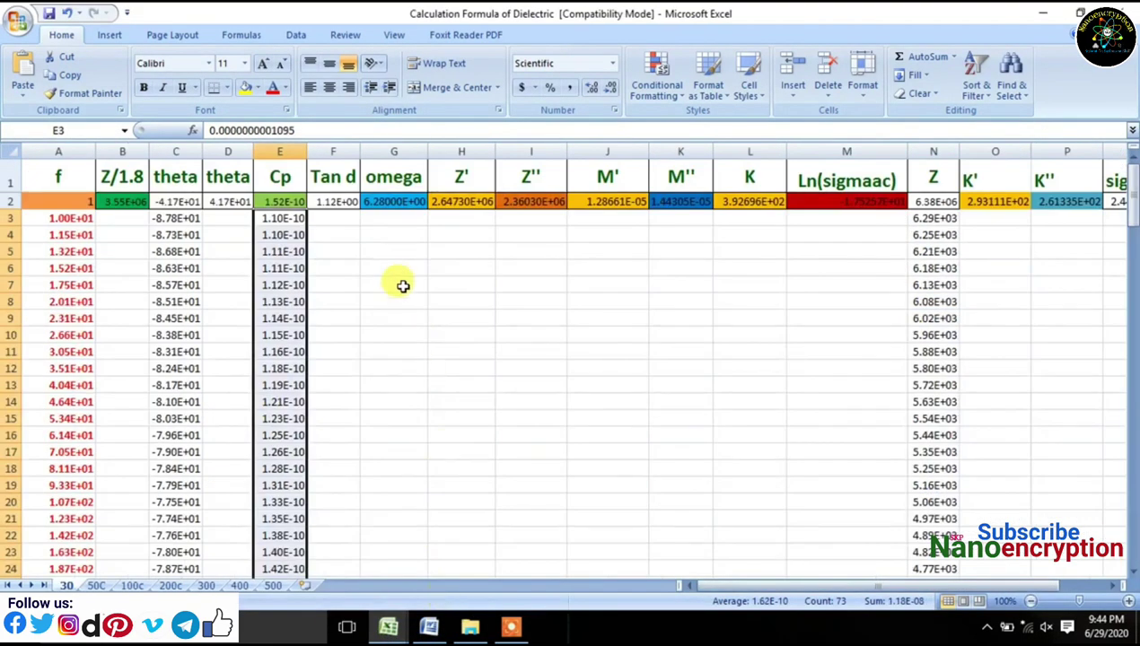
{"action": "left_click", "coordinate": [334, 219]}
{"action": "right_click", "coordinate": [334, 218]}
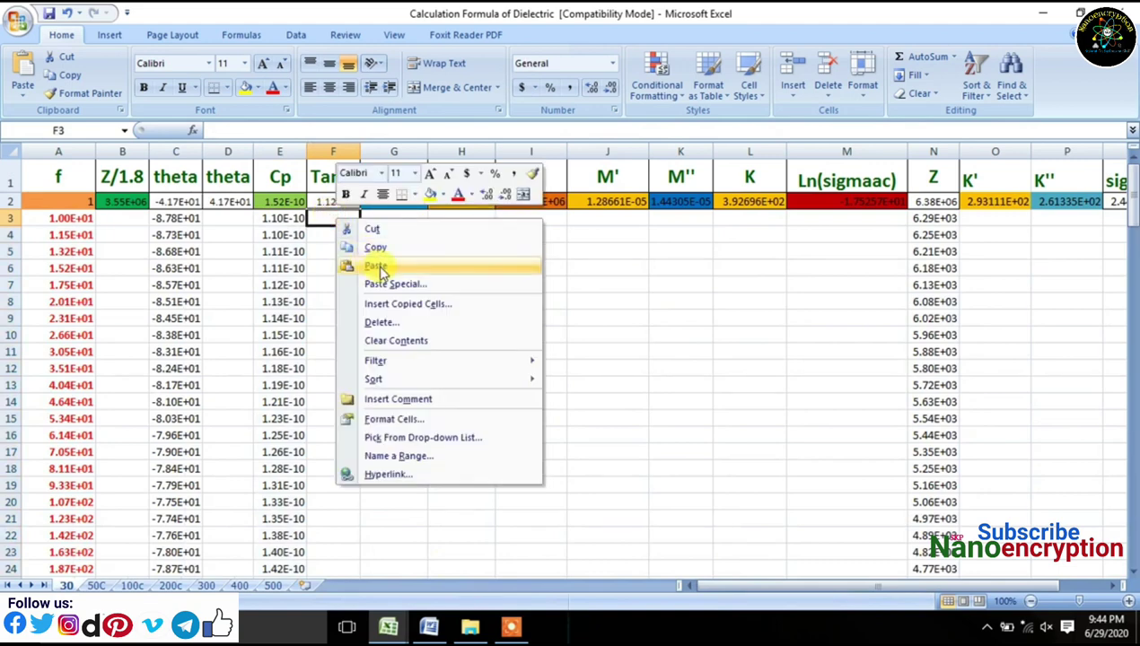
{"action": "left_click", "coordinate": [377, 266]}
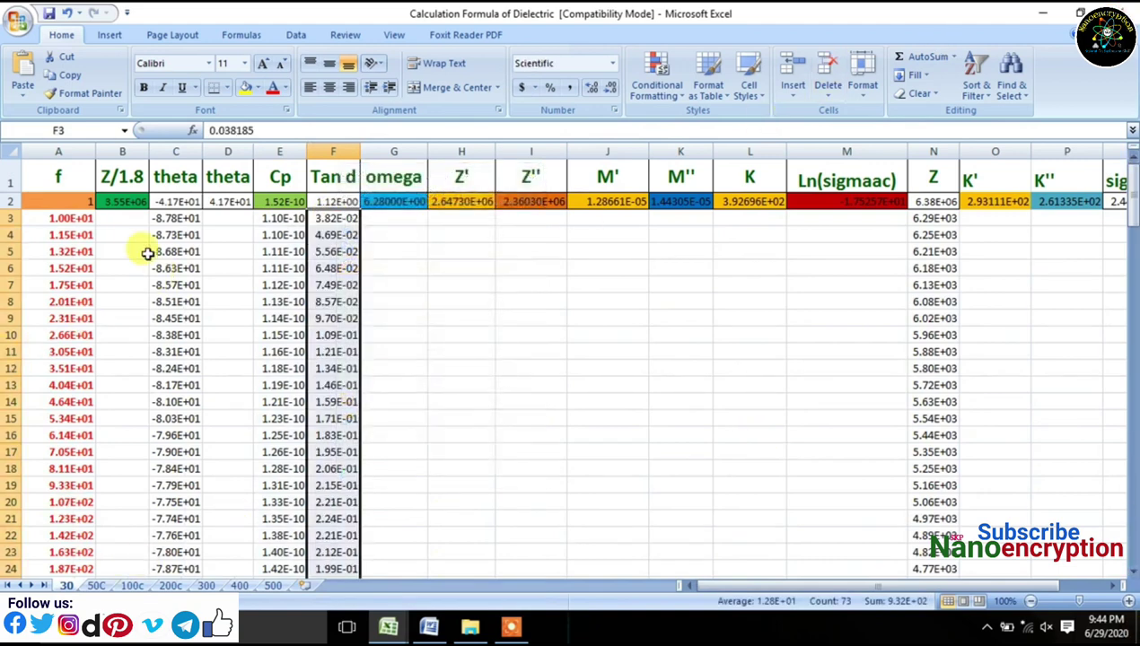
Step: Fill the Z/1.8 formula =N2/1.8 from B2 and the theta formula =C2*-1 from D2 down to row 75
{"action": "left_click", "coordinate": [127, 205]}
{"action": "mouse_move", "coordinate": [149, 212]}
{"action": "left_mouse_down"}
{"action": "mouse_move", "coordinate": [126, 570]}
{"action": "mouse_move", "coordinate": [120, 310]}
{"action": "mouse_move", "coordinate": [133, 214]}
{"action": "left_mouse_up"}
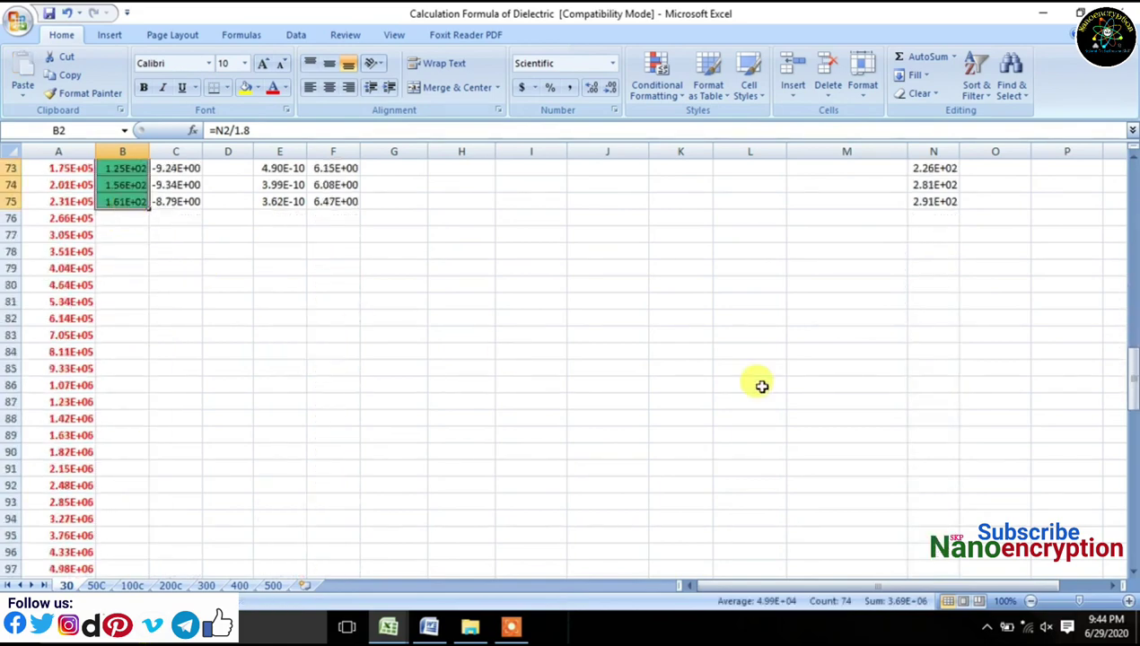
{"action": "left_click_drag", "start_coordinate": [1129, 404], "coordinate": [1129, 199]}
{"action": "left_click", "coordinate": [229, 201]}
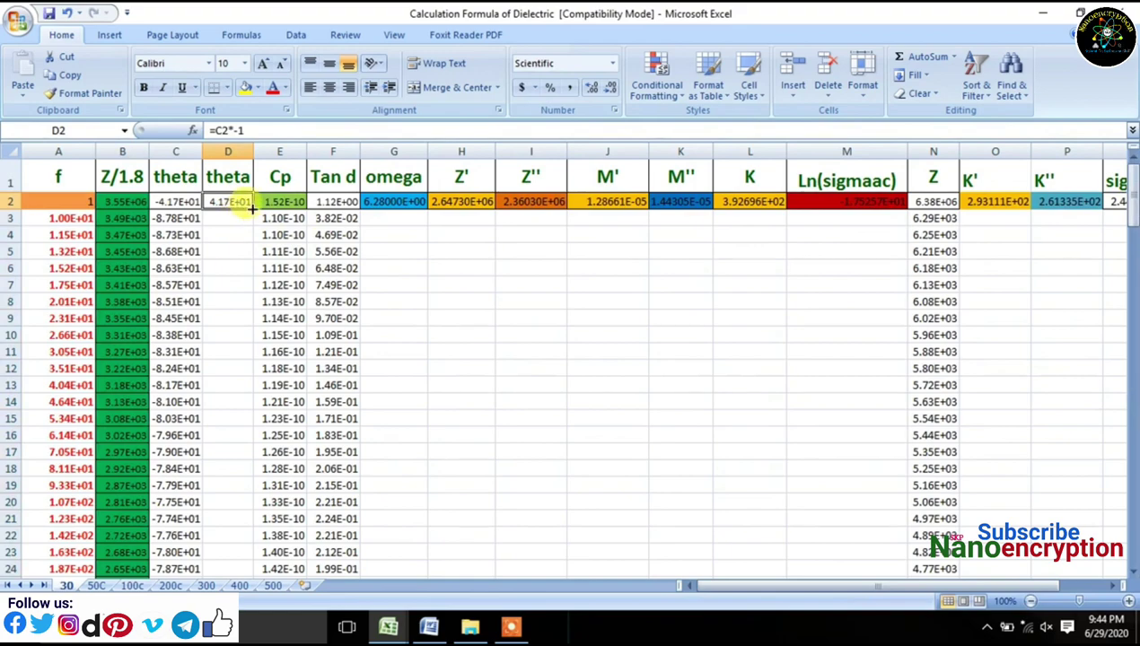
{"action": "left_click_drag", "start_coordinate": [253, 209], "coordinate": [223, 208]}
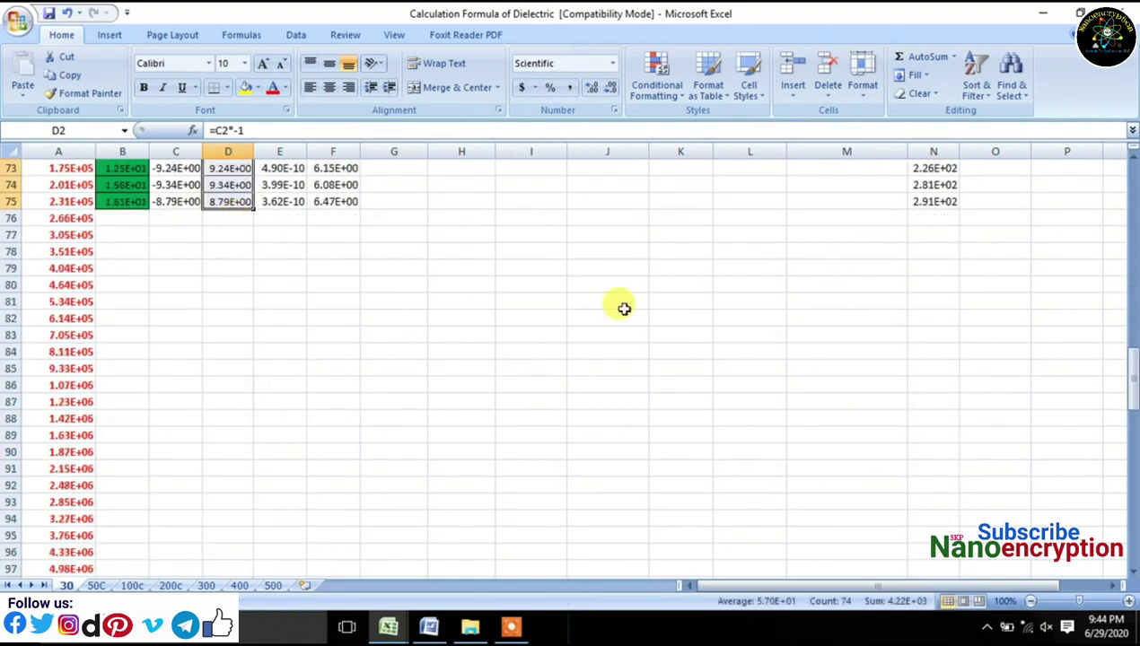
{"action": "left_click_drag", "start_coordinate": [1134, 377], "coordinate": [1133, 175]}
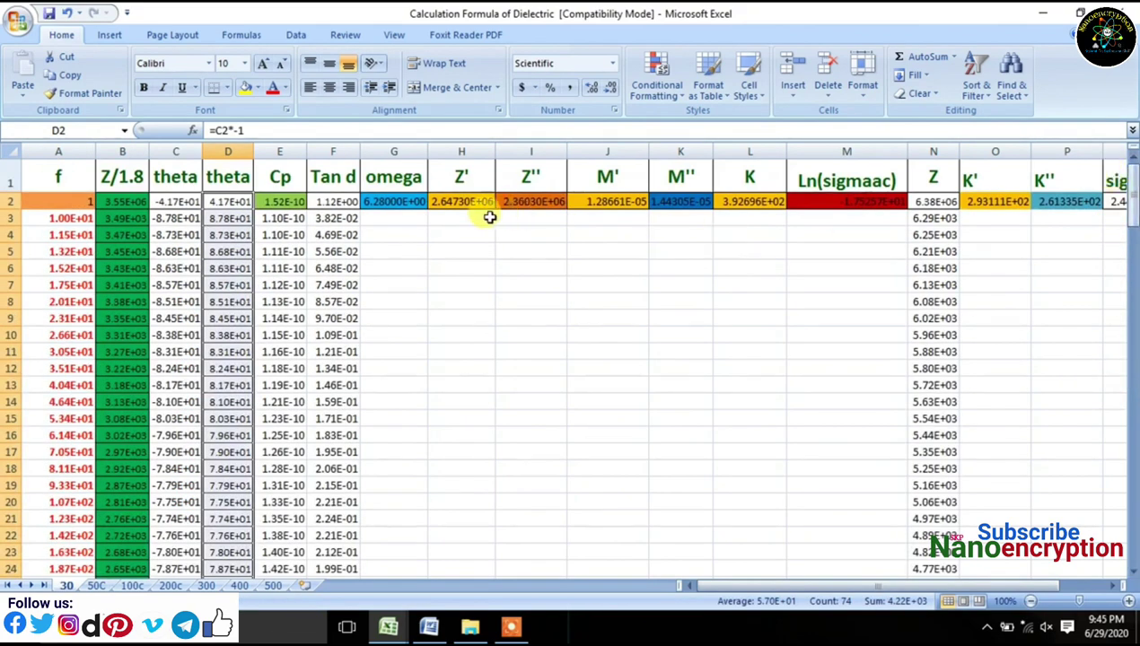
Step: Fill the omega formula =6.28*A2 from G2 down to row 75
{"action": "left_click", "coordinate": [394, 203]}
{"action": "left_click_drag", "start_coordinate": [429, 209], "coordinate": [402, 209]}
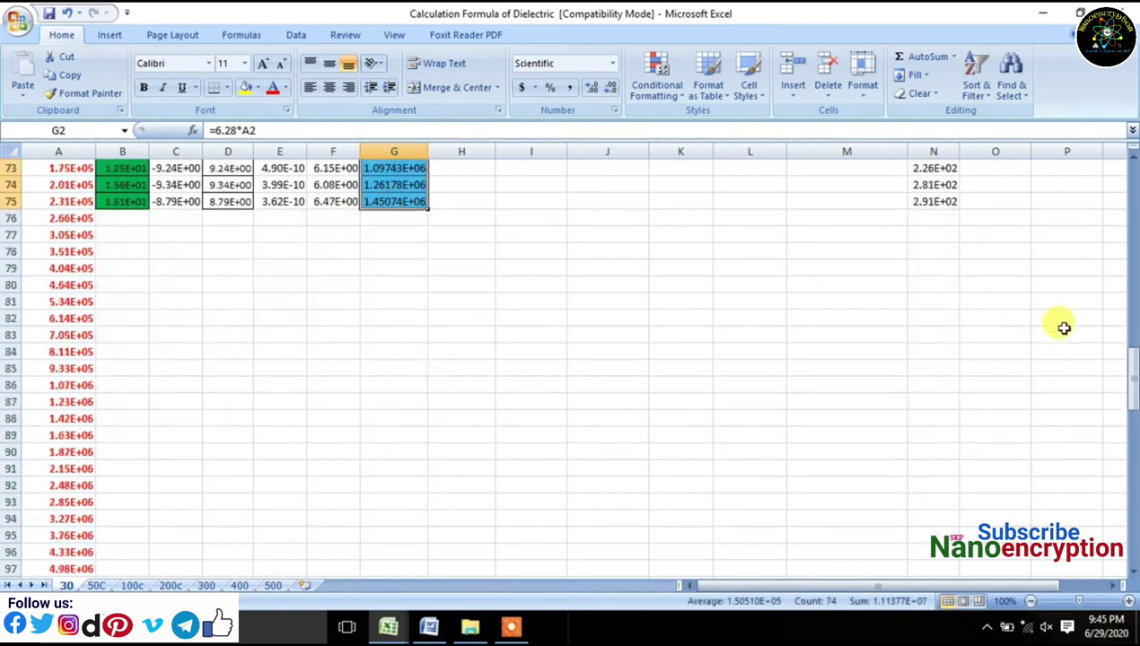
{"action": "left_click_drag", "start_coordinate": [1132, 372], "coordinate": [1133, 364]}
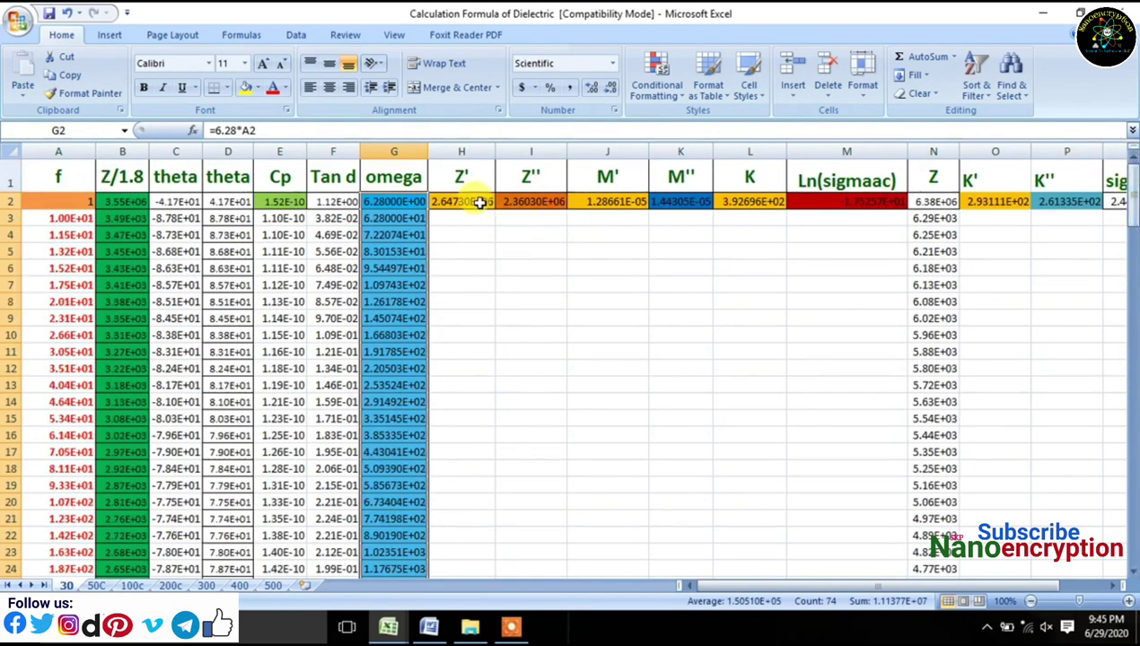
Step: Fill the Z' formula =B2*COS(D2*3.14/180) from H2 and the Z'' formula =B2*SIN(D2*3.14/180) from I2 down to row 75
{"action": "left_click", "coordinate": [481, 203]}
{"action": "left_click_drag", "start_coordinate": [494, 211], "coordinate": [440, 211]}
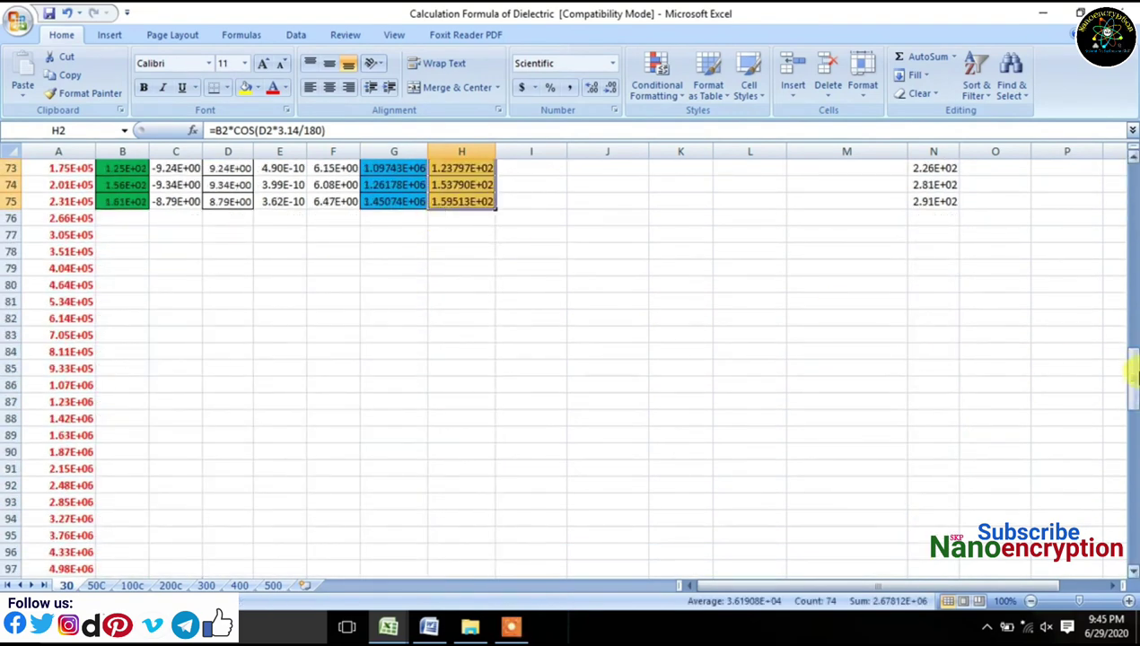
{"action": "left_click_drag", "start_coordinate": [1134, 384], "coordinate": [1124, 198]}
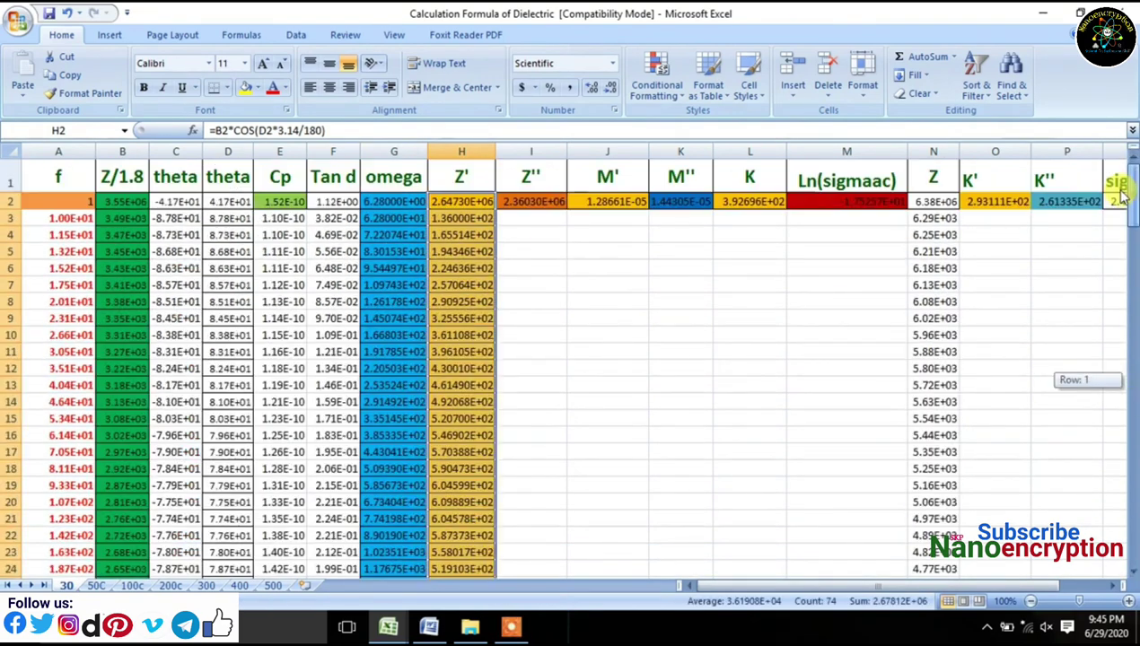
{"action": "left_click", "coordinate": [538, 201]}
{"action": "left_click_drag", "start_coordinate": [565, 209], "coordinate": [520, 183]}
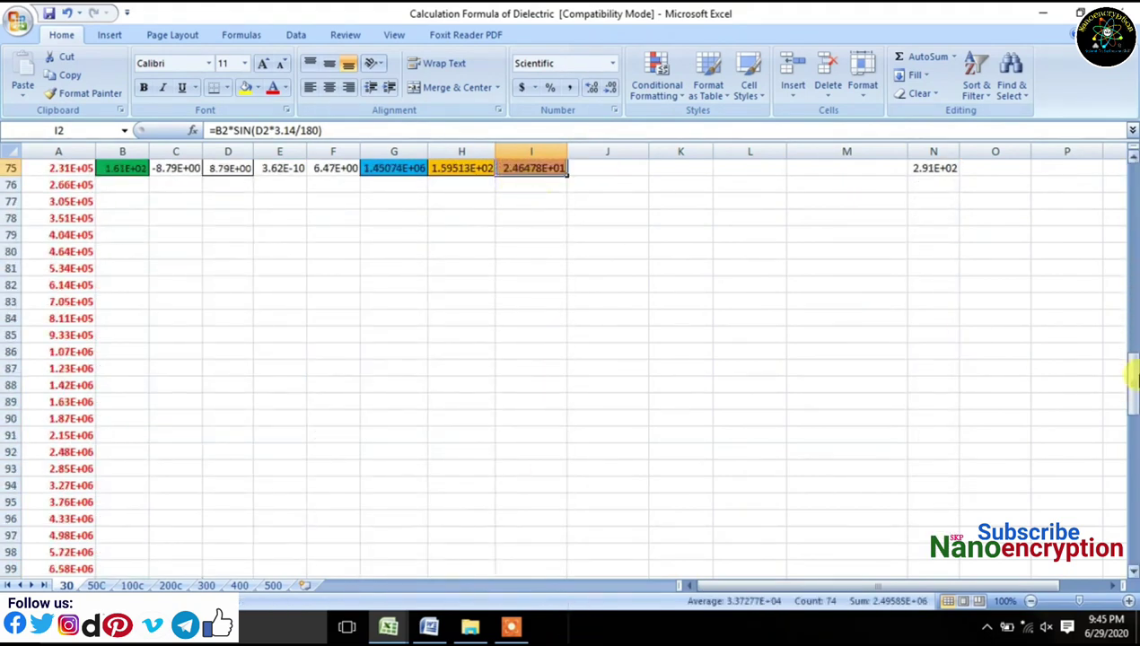
{"action": "left_click_drag", "start_coordinate": [1133, 401], "coordinate": [1134, 209]}
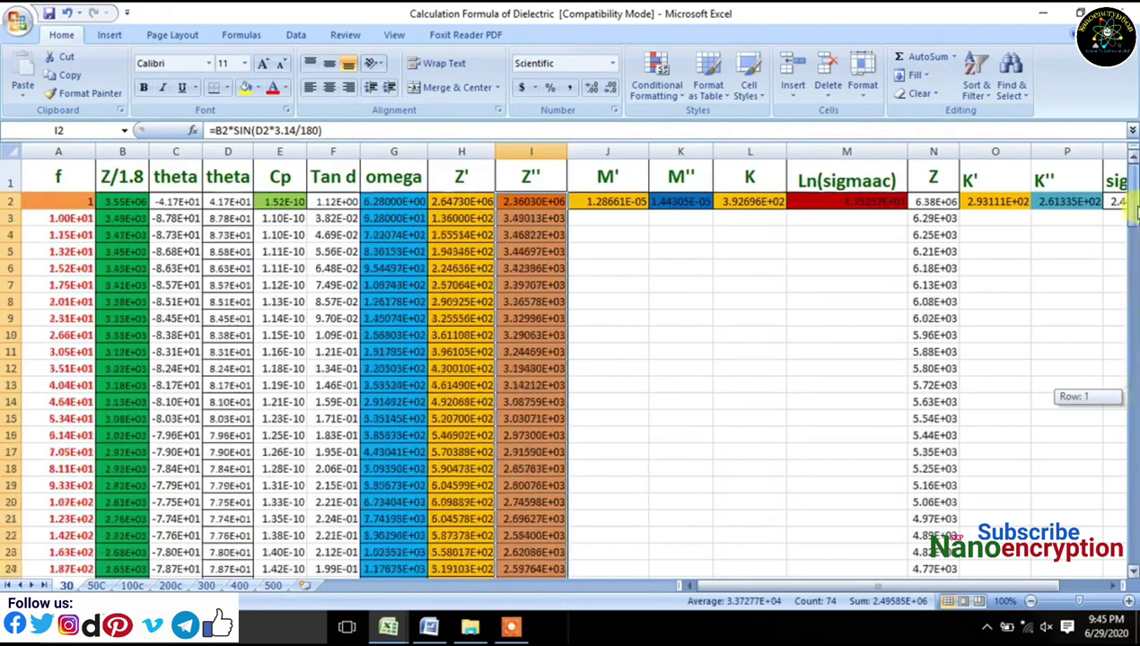
Step: Fill the M' formula =G2*I2*(0.868*(10^-12)) from J2 and the M'' formula =H2*G2*(0.868*(10^-12)) from K2 down to row 75
{"action": "left_click", "coordinate": [635, 207]}
{"action": "left_click_drag", "start_coordinate": [648, 210], "coordinate": [610, 207]}
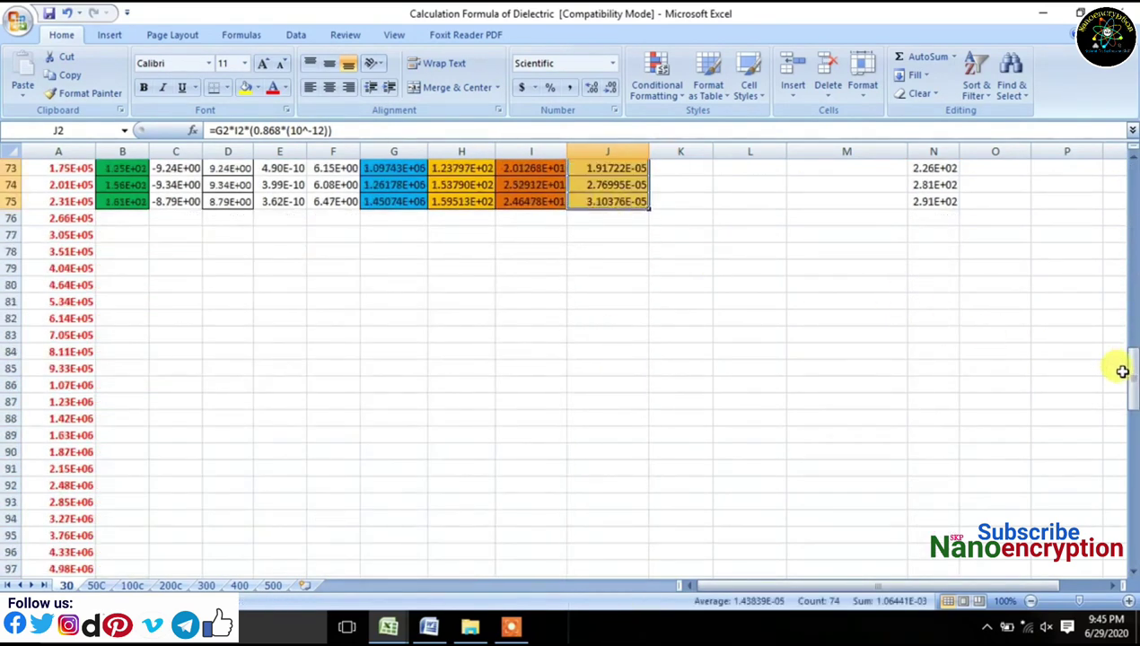
{"action": "left_click_drag", "start_coordinate": [1134, 388], "coordinate": [1133, 209]}
{"action": "left_click", "coordinate": [690, 201]}
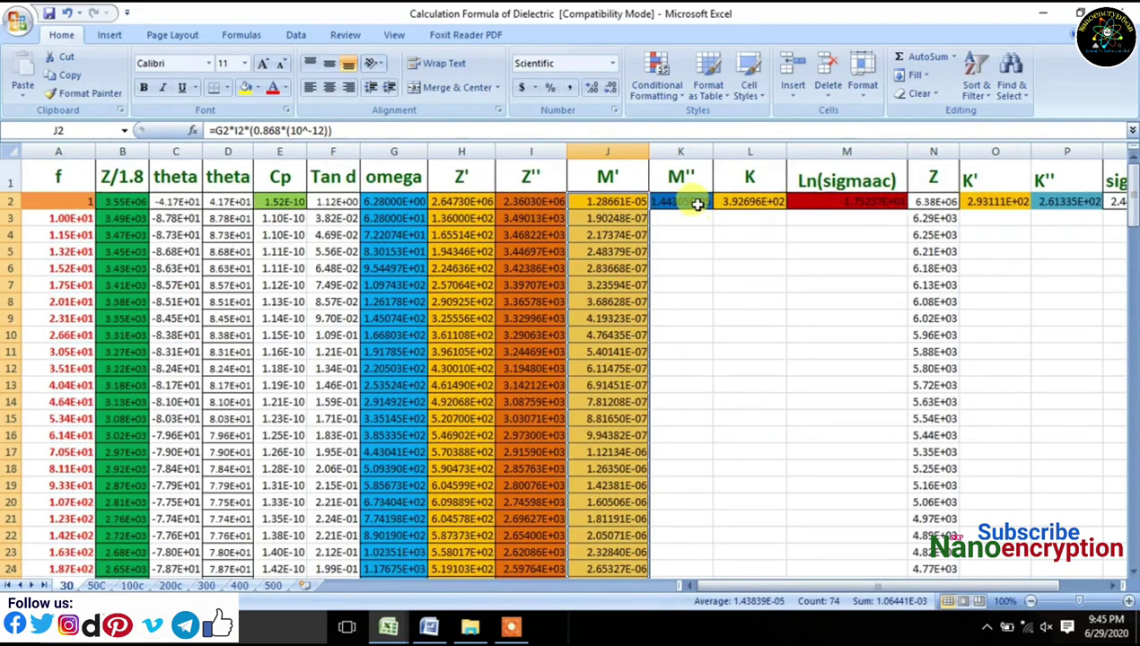
{"action": "left_click_drag", "start_coordinate": [712, 212], "coordinate": [682, 208]}
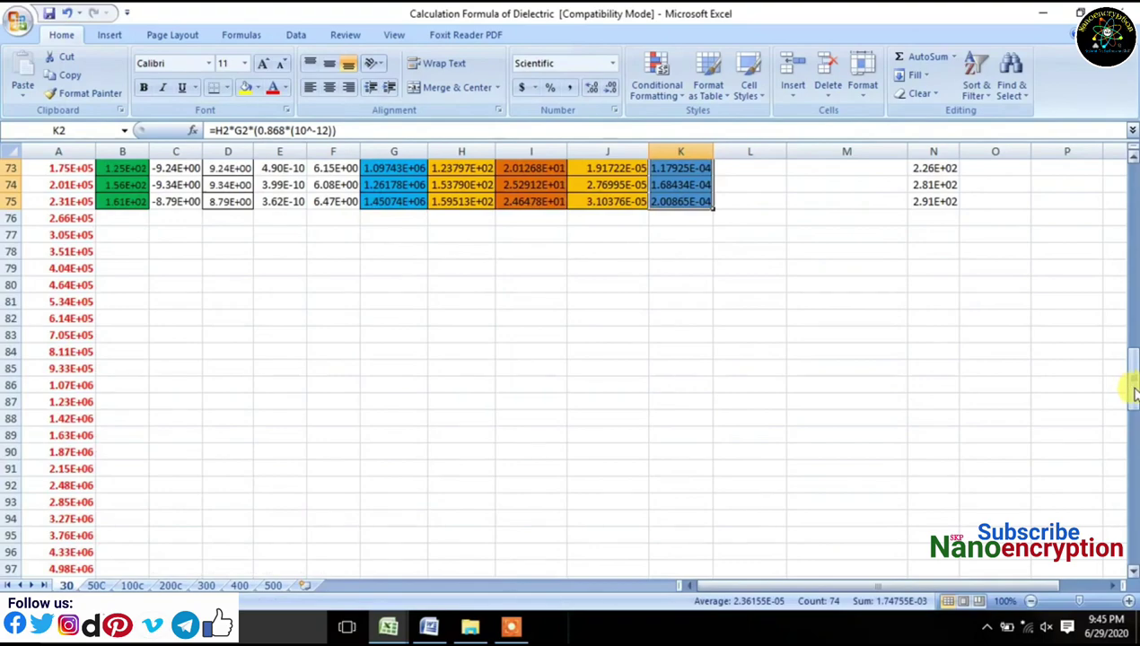
Step: Fill the K formula =1.8*E2*1.4387*10^12 from L2 and the Ln(sigmaac) formula =LN(8.854*(10^-12)*L2*G2*F2) from M2 down to row 75
{"action": "left_click_drag", "start_coordinate": [1134, 388], "coordinate": [1134, 215]}
{"action": "left_click", "coordinate": [760, 203]}
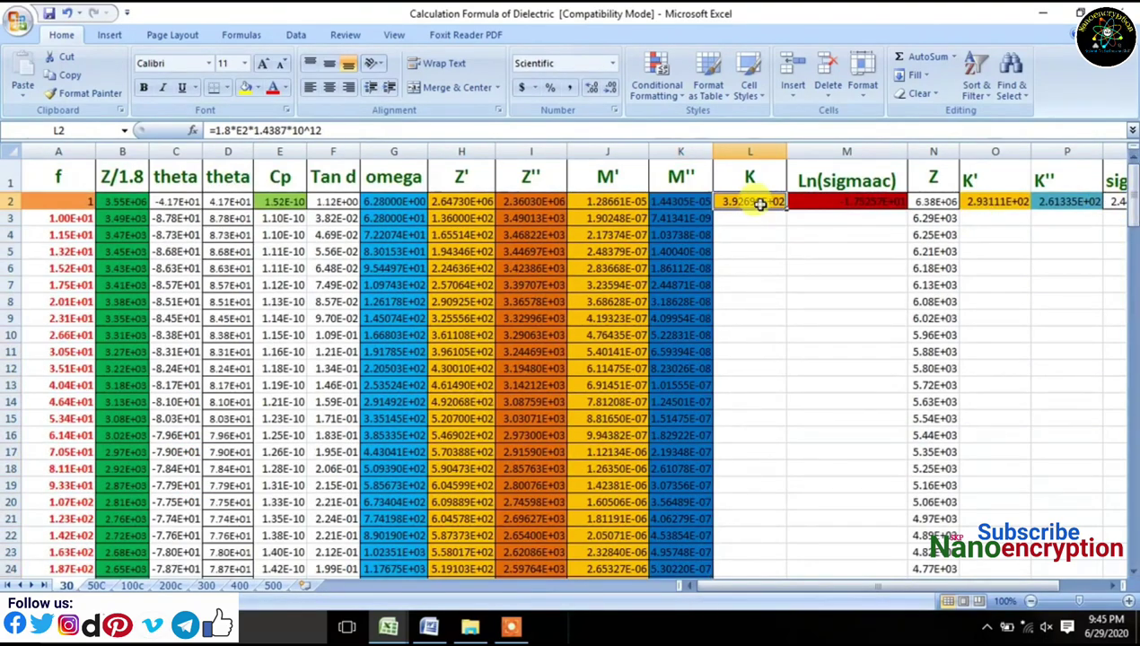
{"action": "left_click_drag", "start_coordinate": [788, 209], "coordinate": [759, 211]}
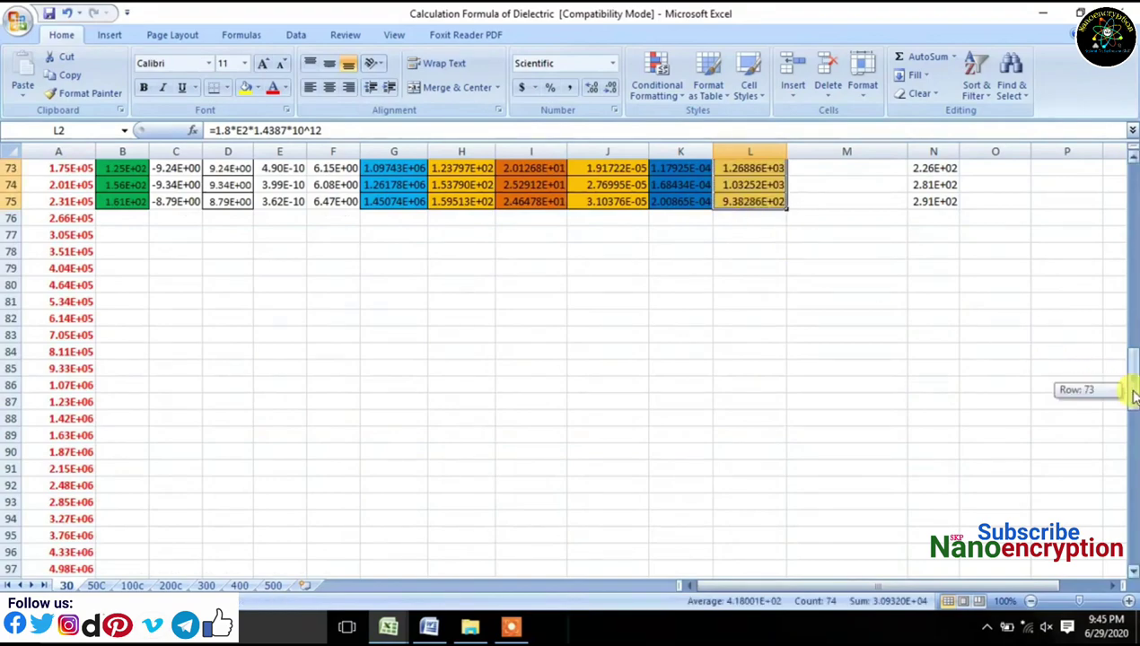
{"action": "left_click_drag", "start_coordinate": [1134, 395], "coordinate": [1122, 186]}
{"action": "left_click", "coordinate": [888, 211]}
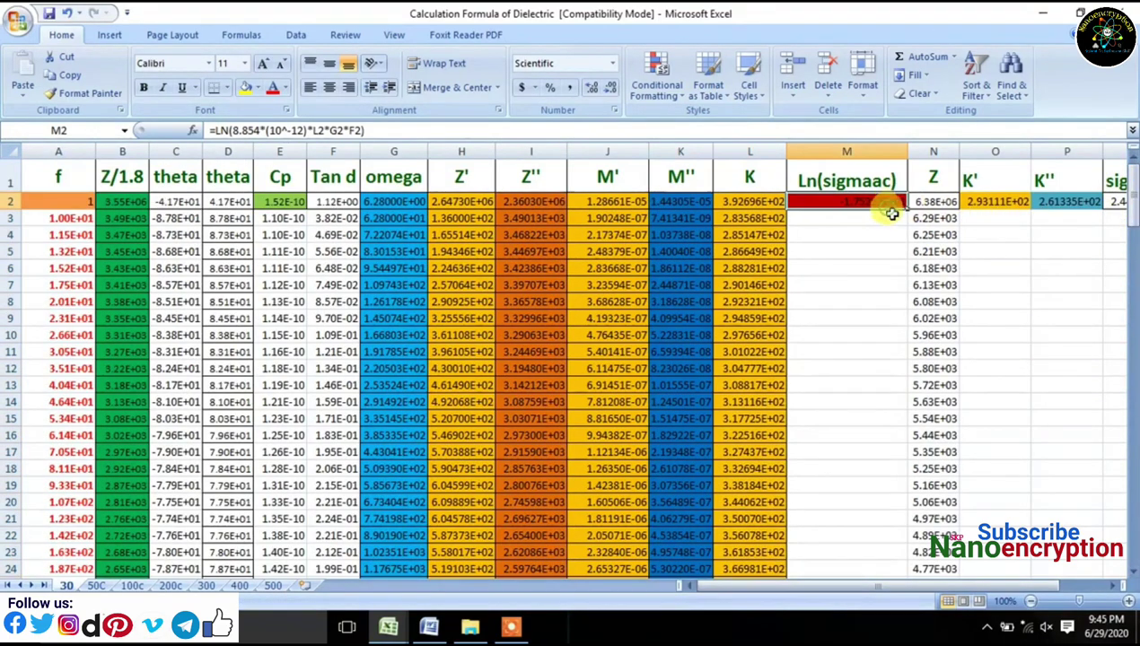
{"action": "left_click_drag", "start_coordinate": [906, 209], "coordinate": [826, 212]}
{"action": "left_click_drag", "start_coordinate": [1135, 390], "coordinate": [1134, 203]}
{"action": "left_click", "coordinate": [527, 626]}
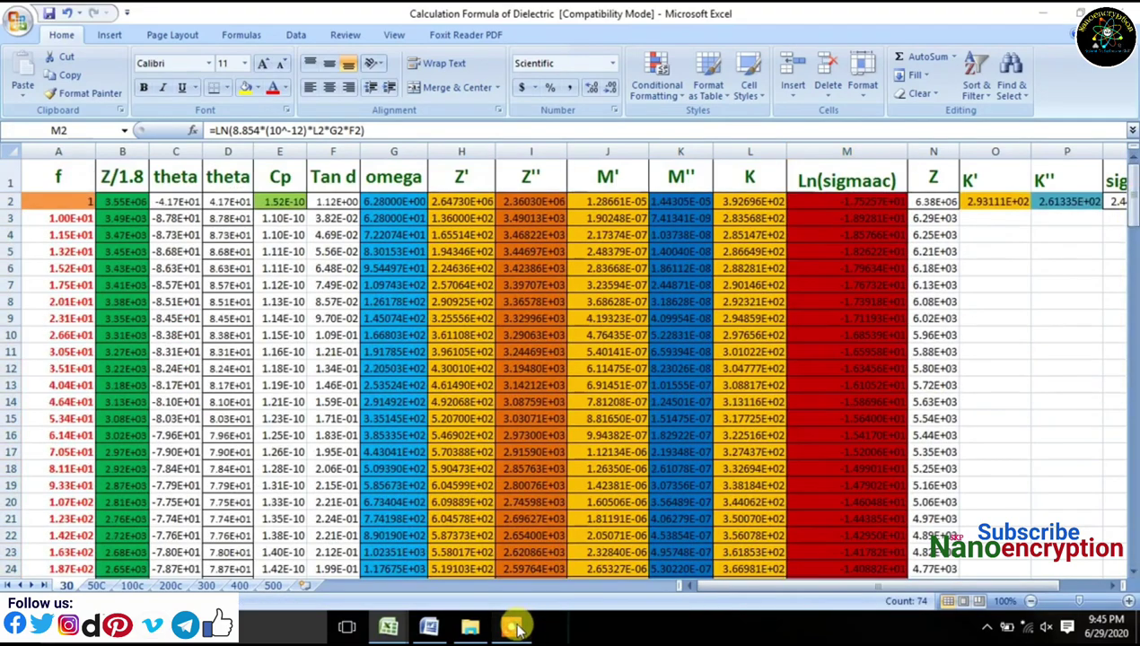
{"action": "left_click", "coordinate": [606, 599]}
{"action": "left_click", "coordinate": [615, 599]}
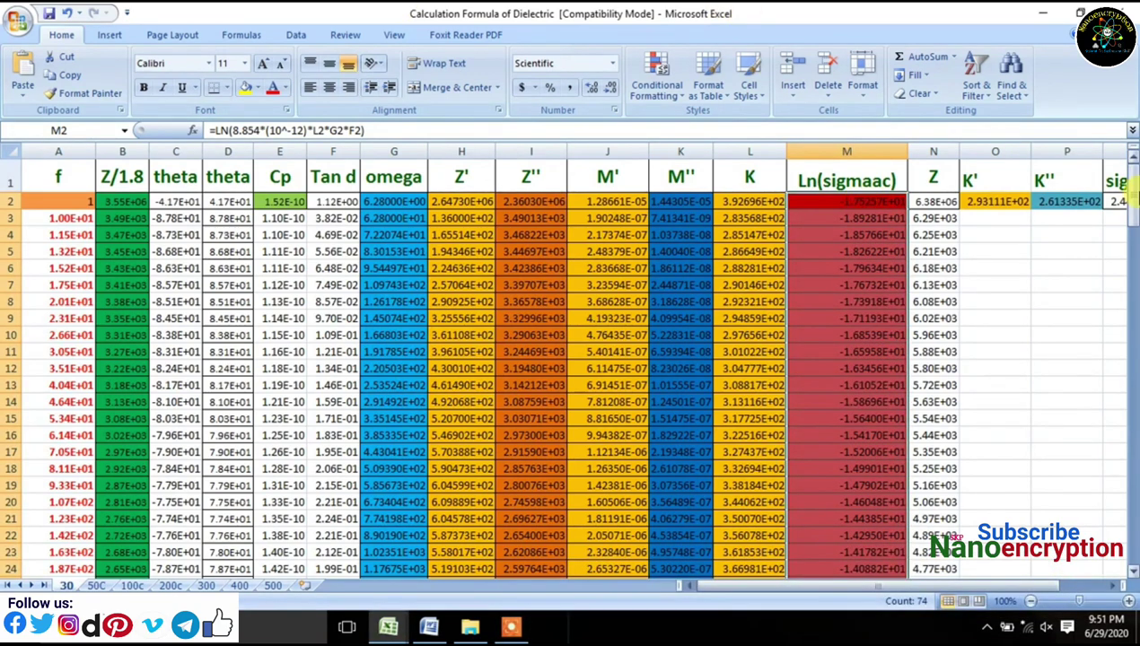
Step: Fill the K' formula =L2*COS(D2*3.14/180) from O2 and the K'' formula =L2*SIN(D2*3.14/180) from P2 down to row 75
{"action": "left_click", "coordinate": [1013, 202]}
{"action": "left_click_drag", "start_coordinate": [1029, 208], "coordinate": [967, 315]}
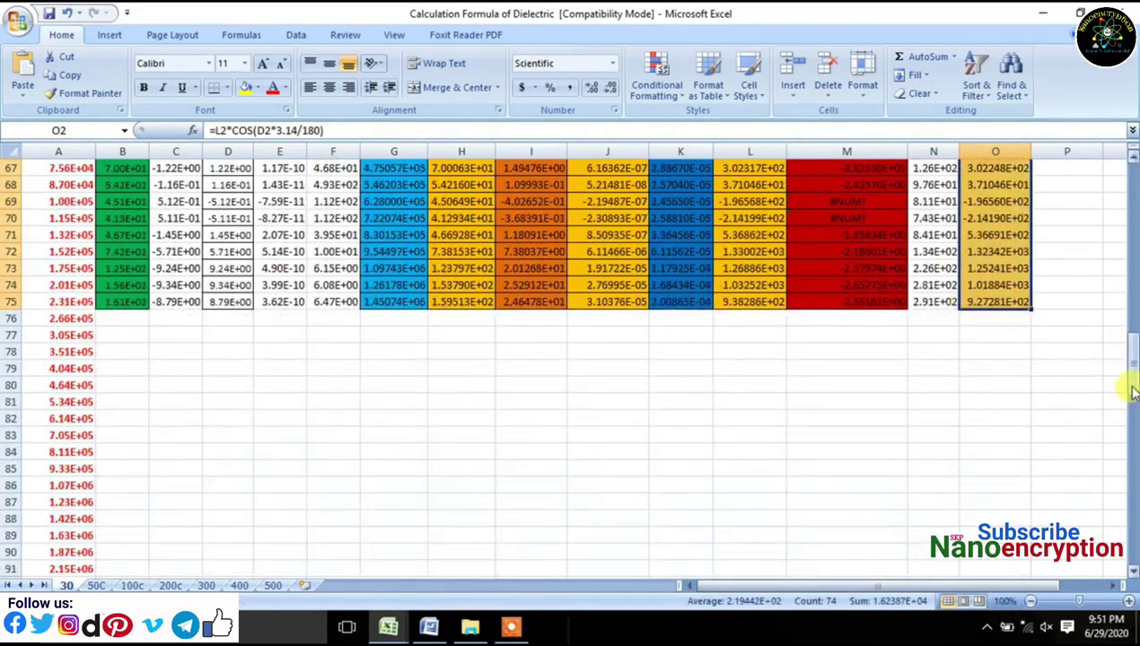
{"action": "left_click_drag", "start_coordinate": [1133, 393], "coordinate": [1131, 386]}
{"action": "left_click_drag", "start_coordinate": [933, 588], "coordinate": [955, 588]}
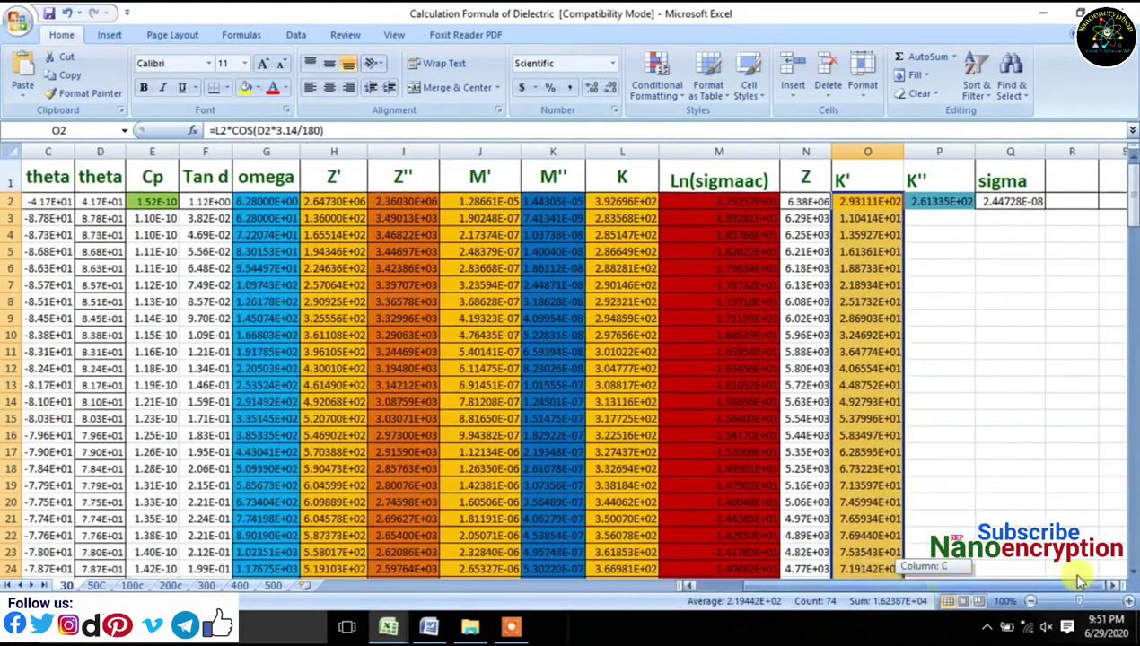
{"action": "left_click", "coordinate": [957, 201]}
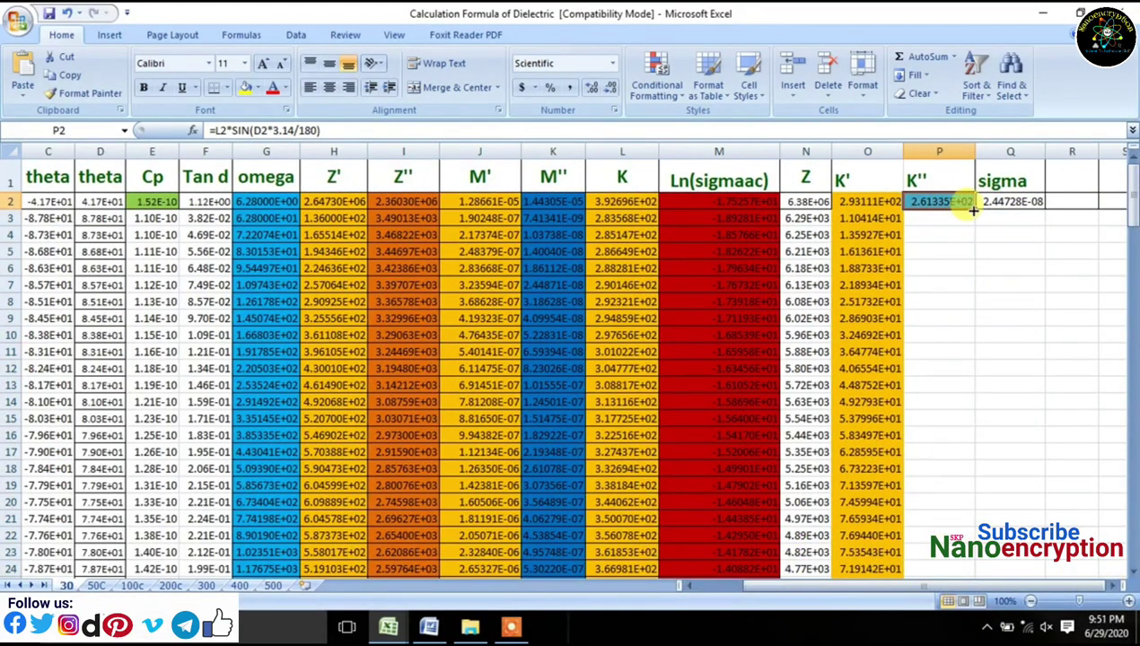
{"action": "left_click_drag", "start_coordinate": [973, 210], "coordinate": [943, 205]}
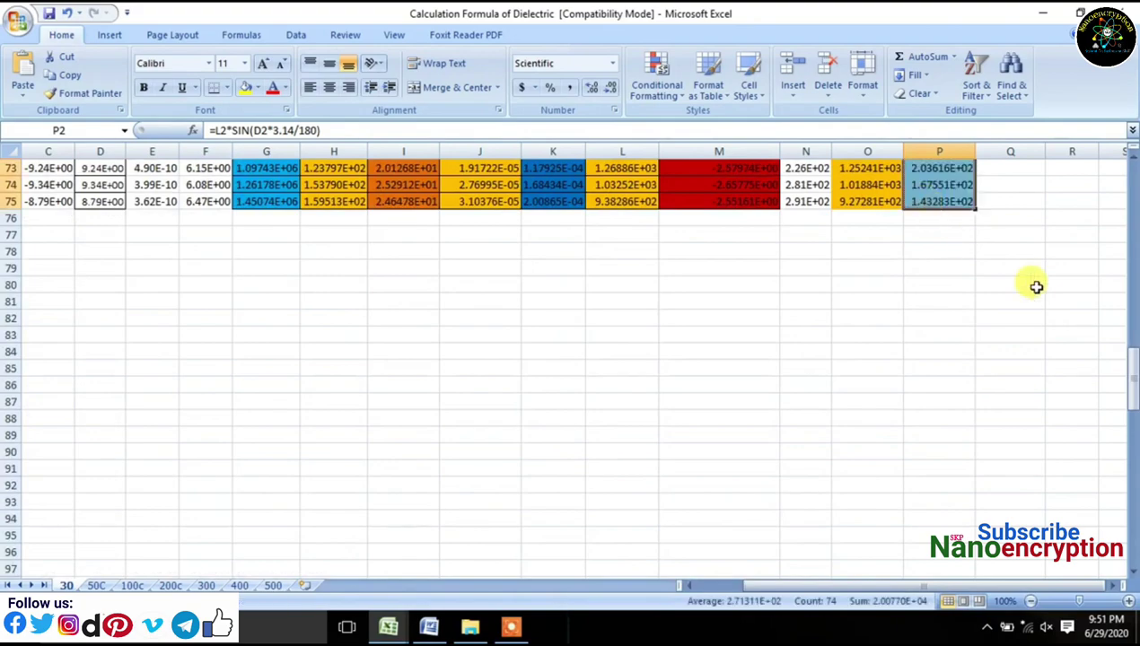
Step: Fill the sigma formula =(8.854*(10^-12)*L2*G2*F2) from Q2 down to row 75
{"action": "left_click_drag", "start_coordinate": [1129, 386], "coordinate": [1129, 171]}
{"action": "left_click", "coordinate": [1023, 203]}
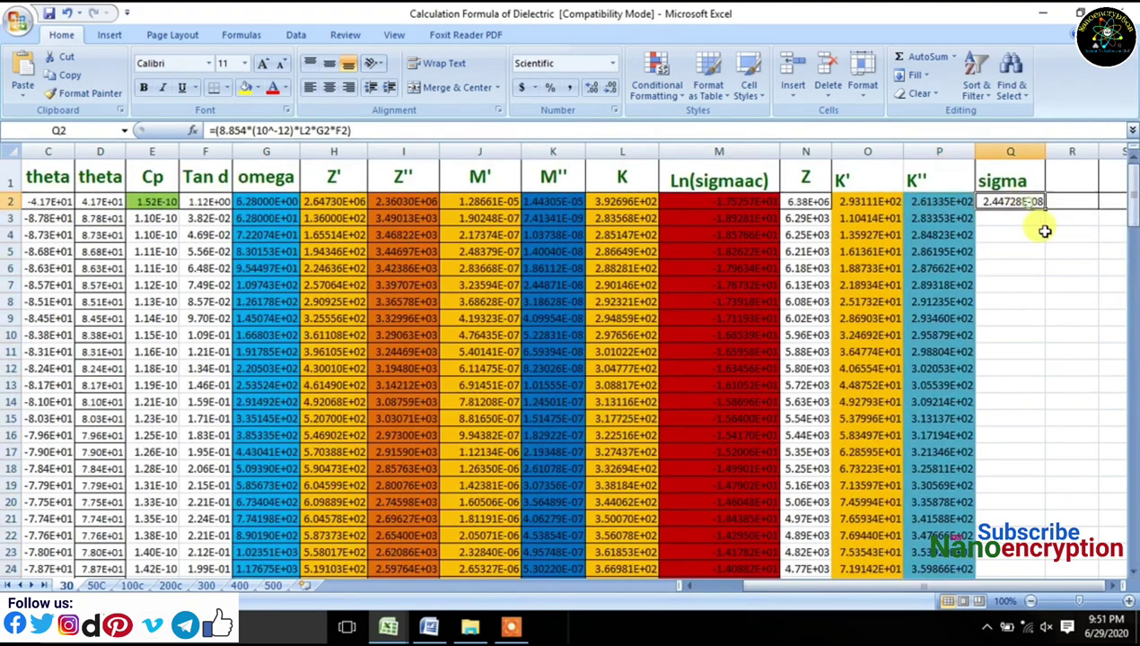
{"action": "left_click_drag", "start_coordinate": [1049, 208], "coordinate": [994, 212]}
{"action": "left_click_drag", "start_coordinate": [1133, 398], "coordinate": [1133, 206]}
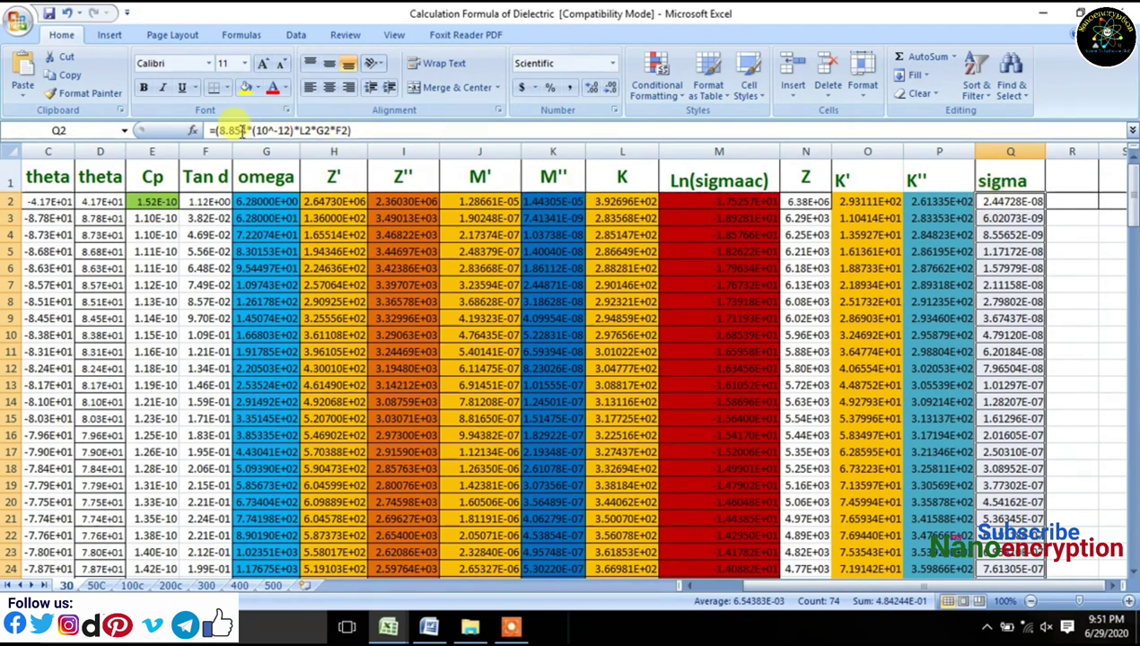
Step: Review the row 2 entries of the calculated columns one by one, from K'' in P2 back to Z/1.8 in B2
{"action": "left_click", "coordinate": [927, 201]}
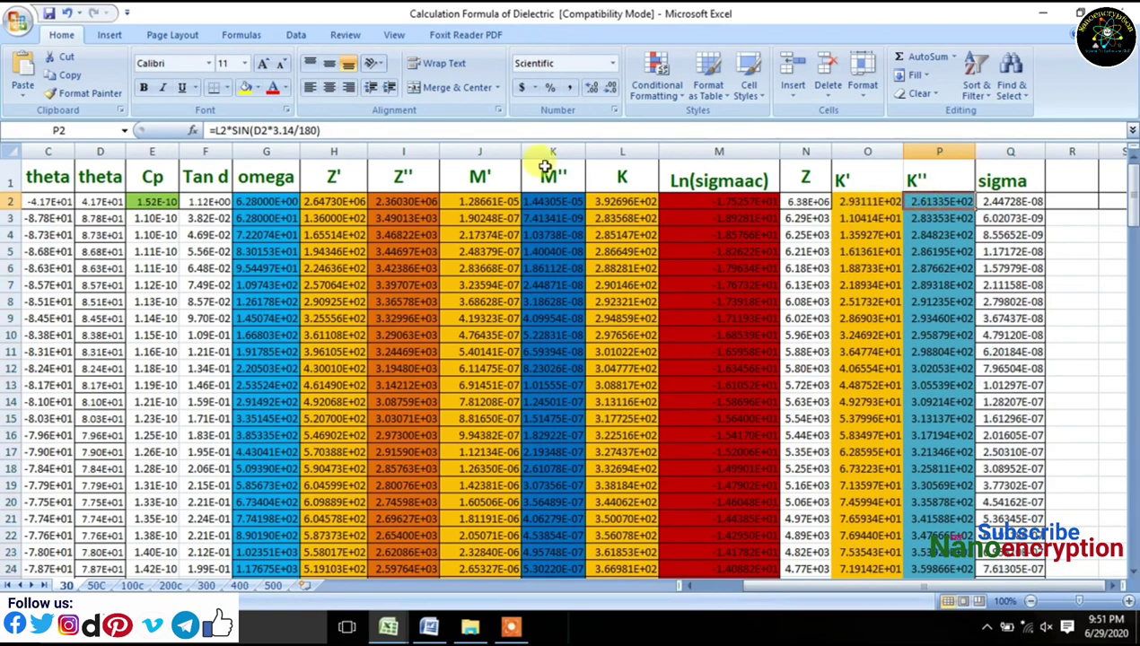
{"action": "left_click", "coordinate": [851, 203]}
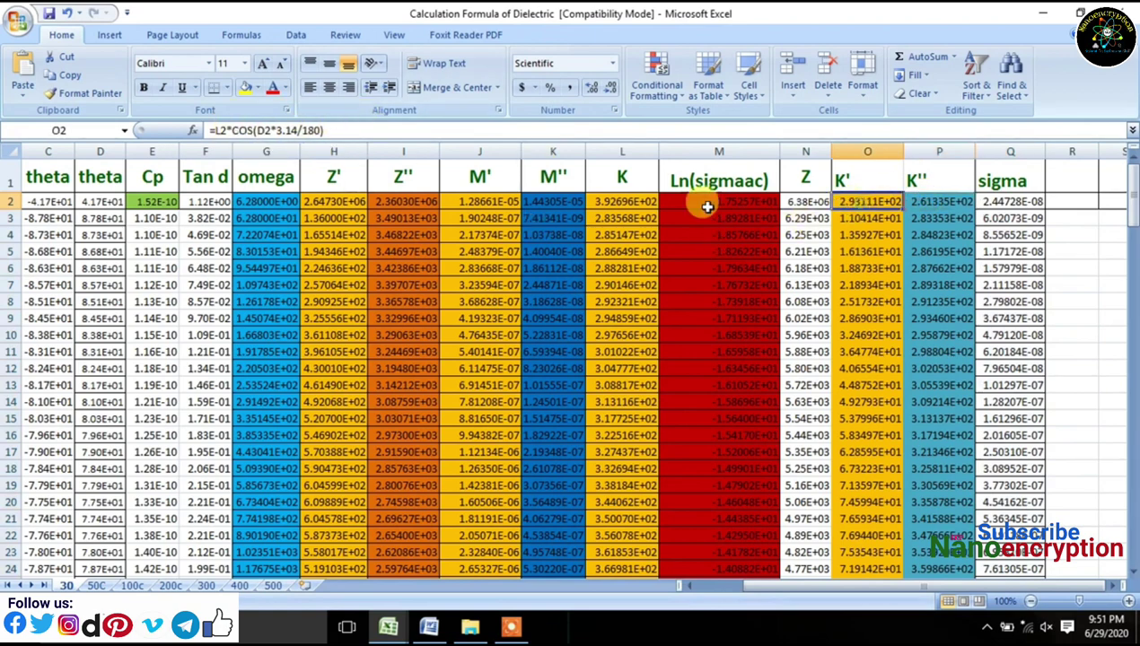
{"action": "left_click", "coordinate": [733, 203]}
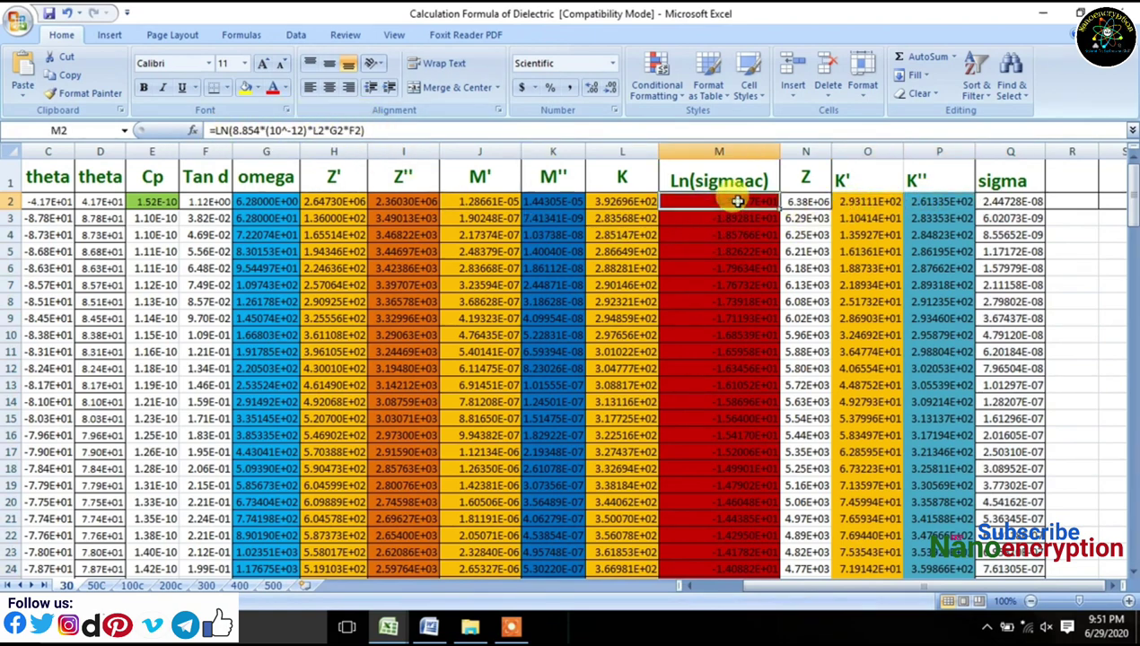
{"action": "left_click", "coordinate": [631, 203]}
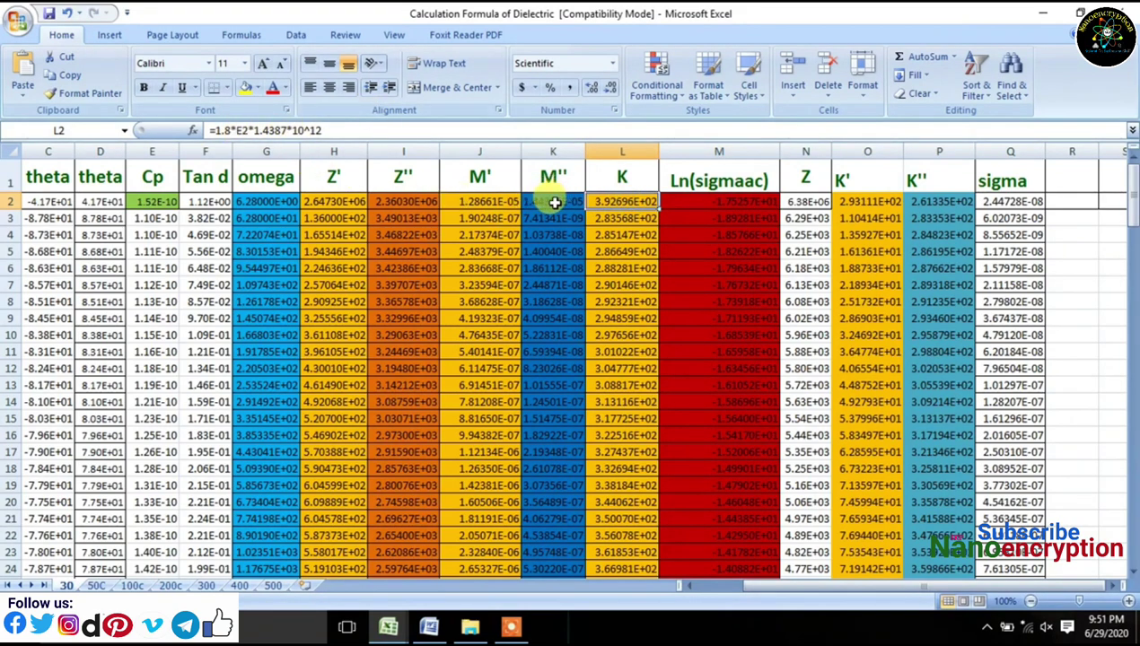
{"action": "left_click", "coordinate": [549, 202]}
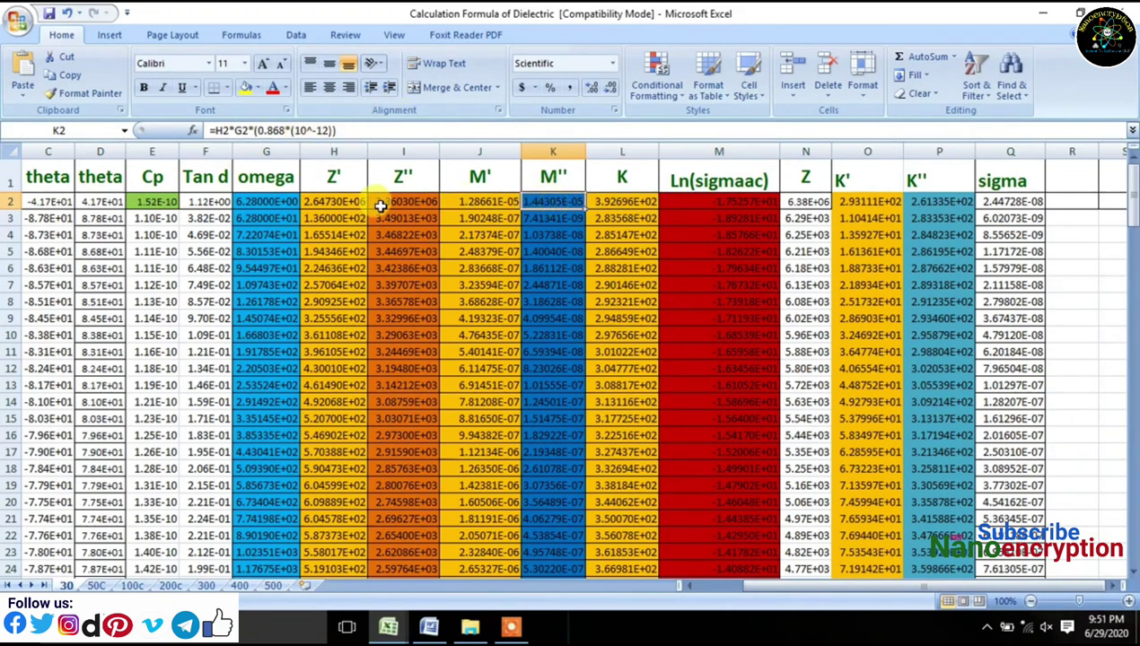
{"action": "left_click", "coordinate": [465, 203]}
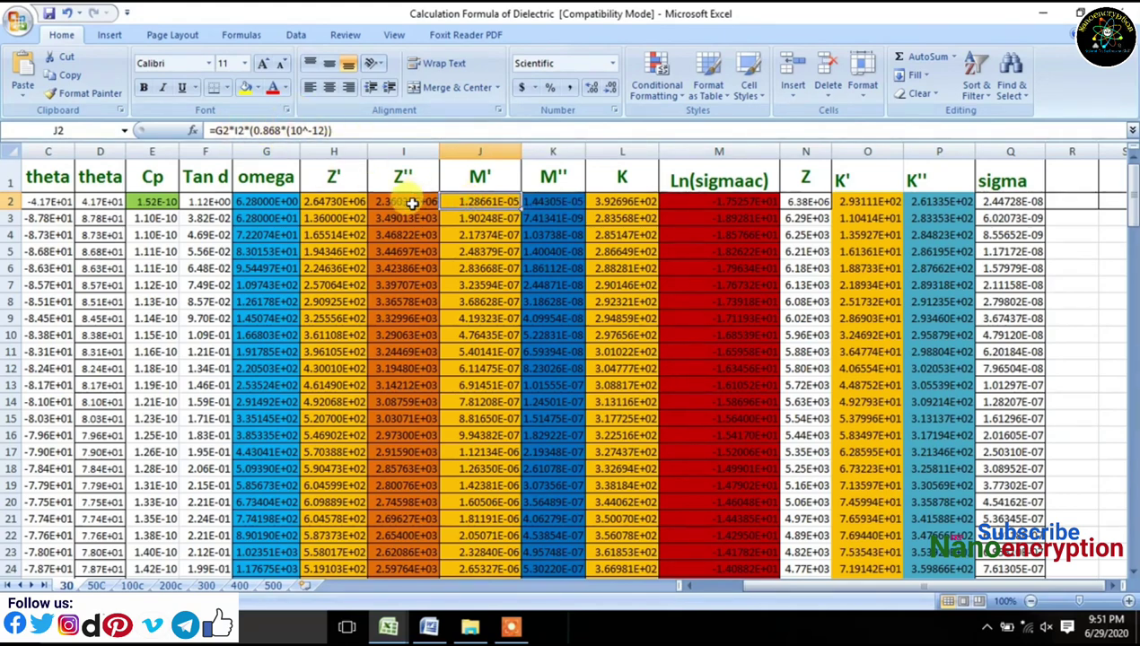
{"action": "left_click", "coordinate": [403, 202]}
{"action": "left_click", "coordinate": [345, 203]}
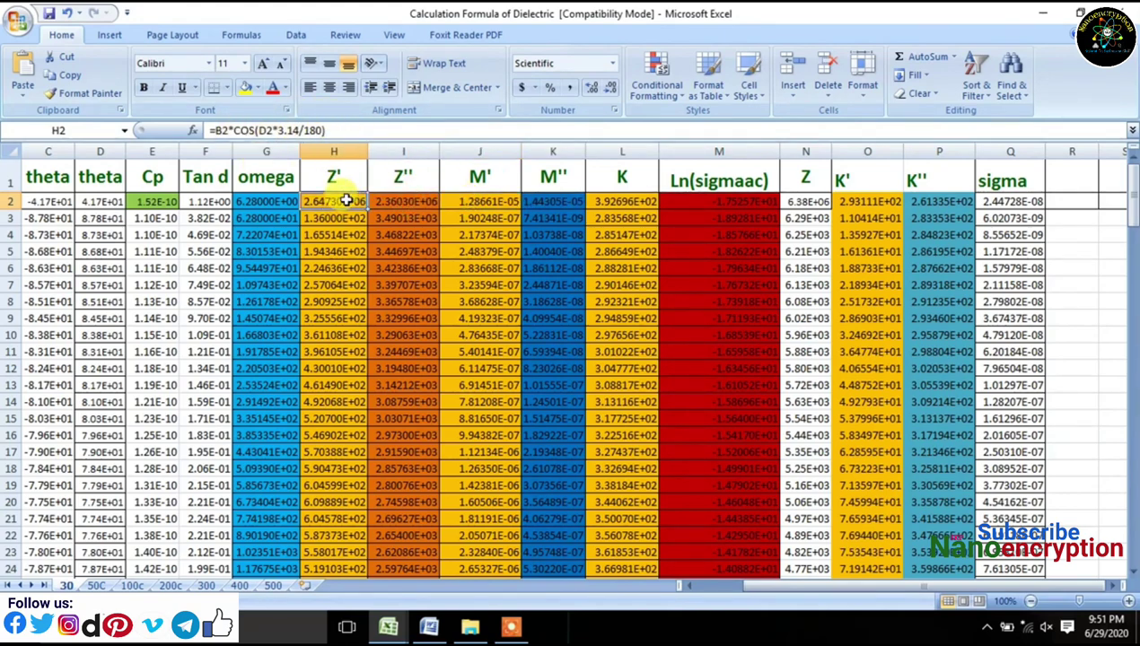
{"action": "left_click", "coordinate": [266, 203]}
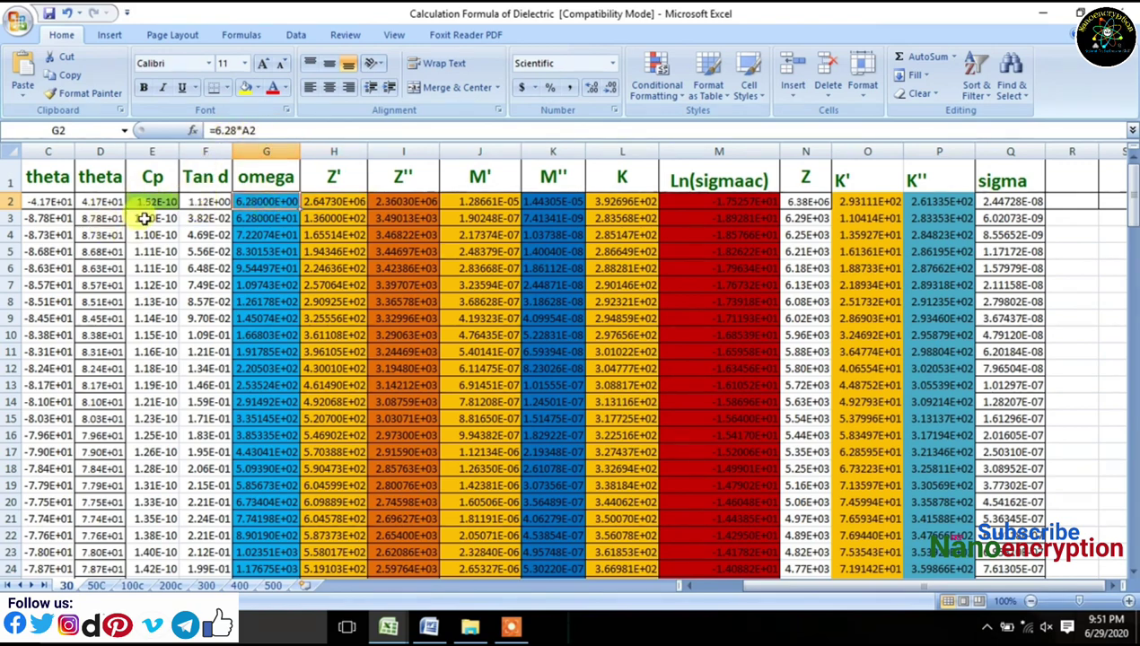
{"action": "left_click", "coordinate": [99, 203]}
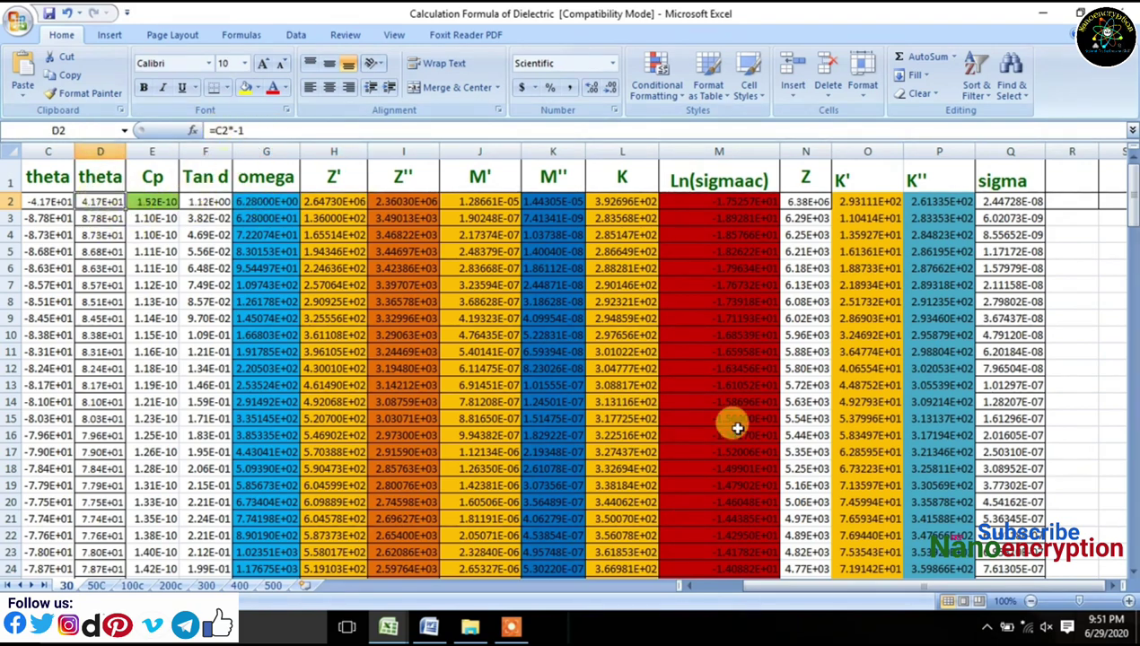
{"action": "left_click_drag", "start_coordinate": [862, 585], "coordinate": [754, 588]}
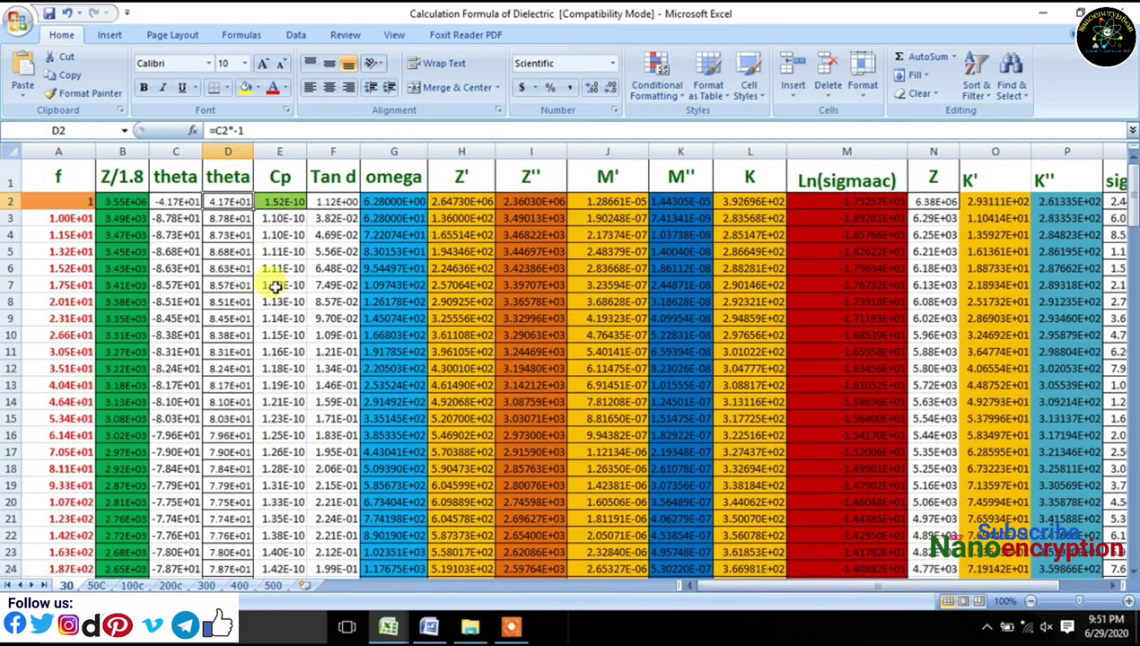
{"action": "left_click", "coordinate": [173, 203]}
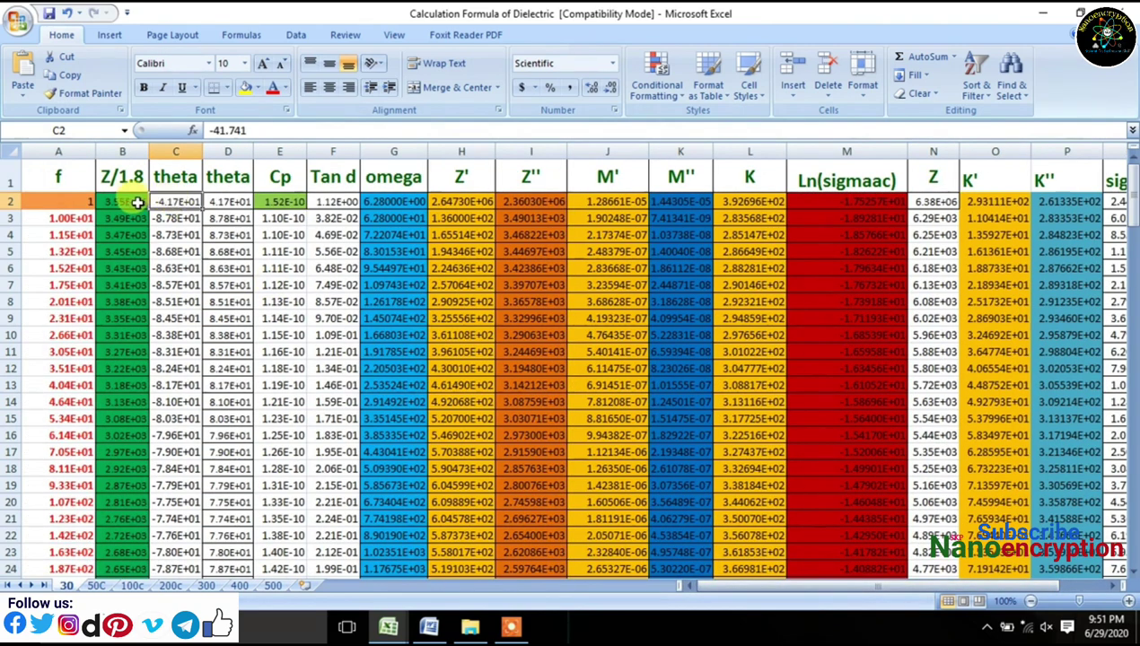
{"action": "left_click", "coordinate": [133, 202]}
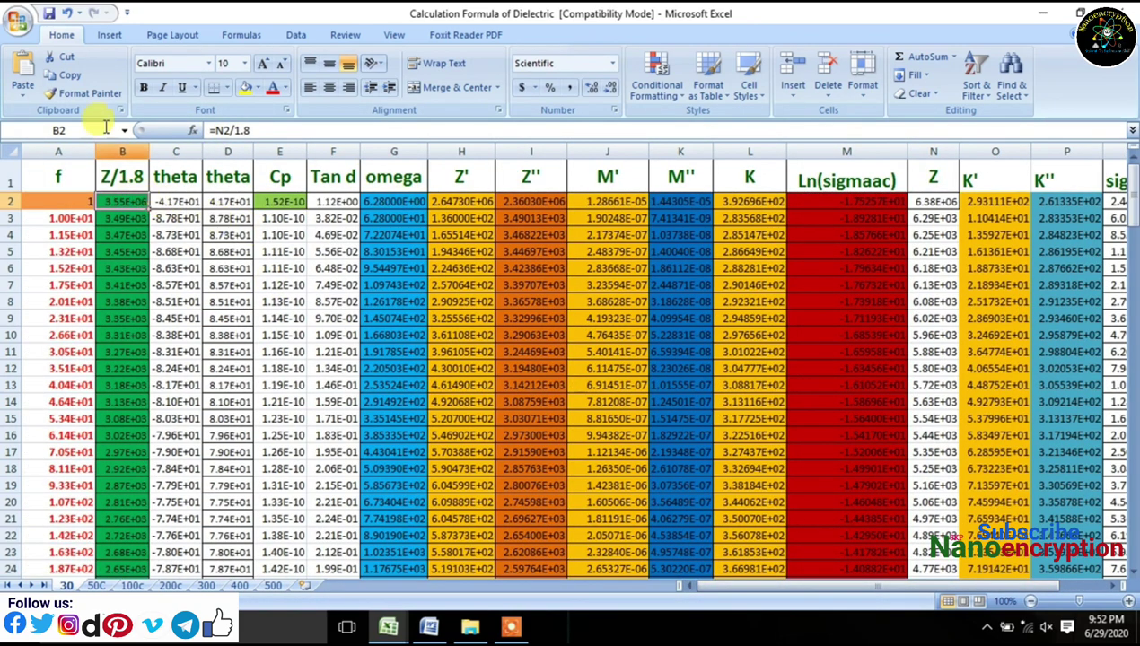
Step: Save the workbook as 5MHz in the Dielectric Calculation folder as an Excel 97-2003 Workbook, accepting the compatibility notice
{"action": "left_click", "coordinate": [16, 29]}
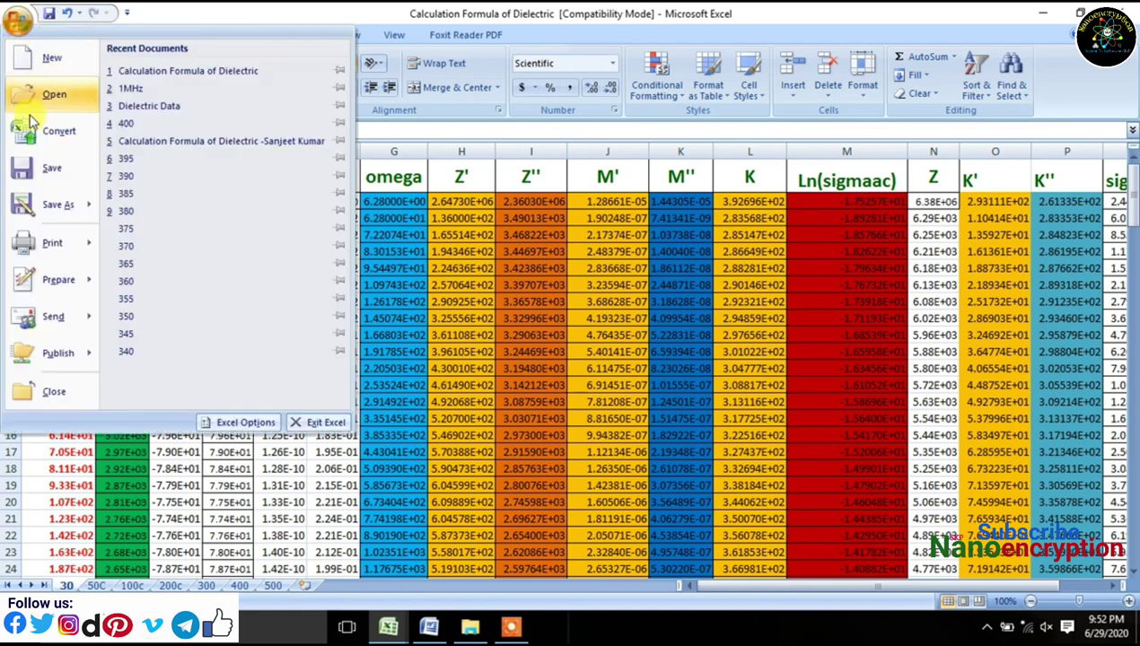
{"action": "left_click", "coordinate": [133, 201]}
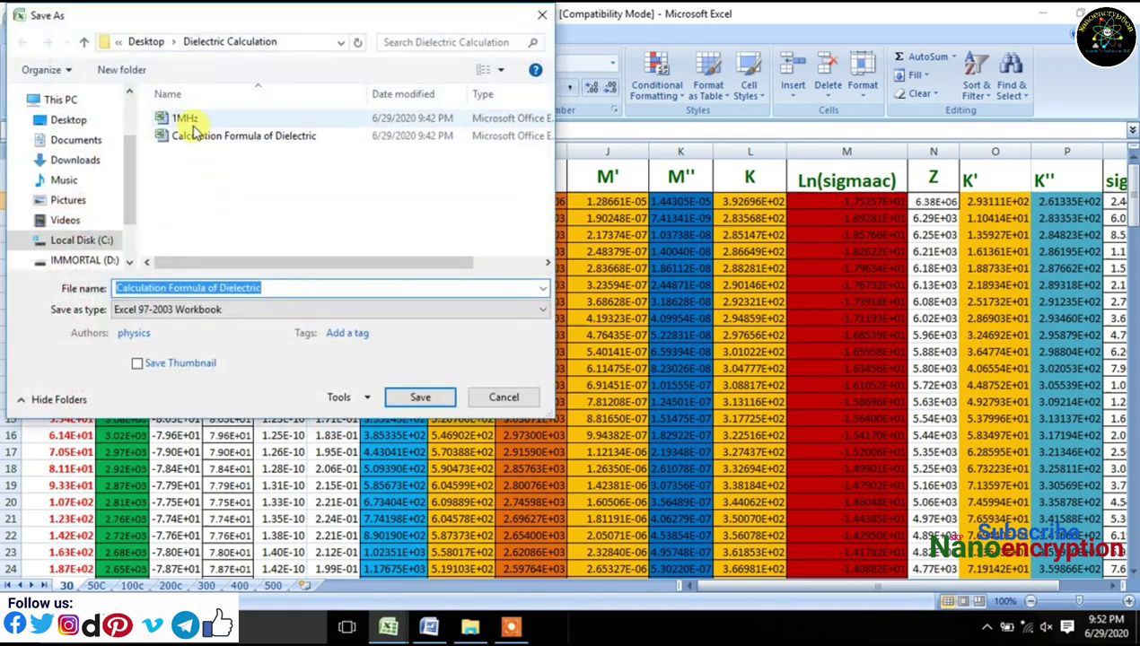
{"action": "left_click", "coordinate": [186, 117]}
{"action": "left_click", "coordinate": [121, 287]}
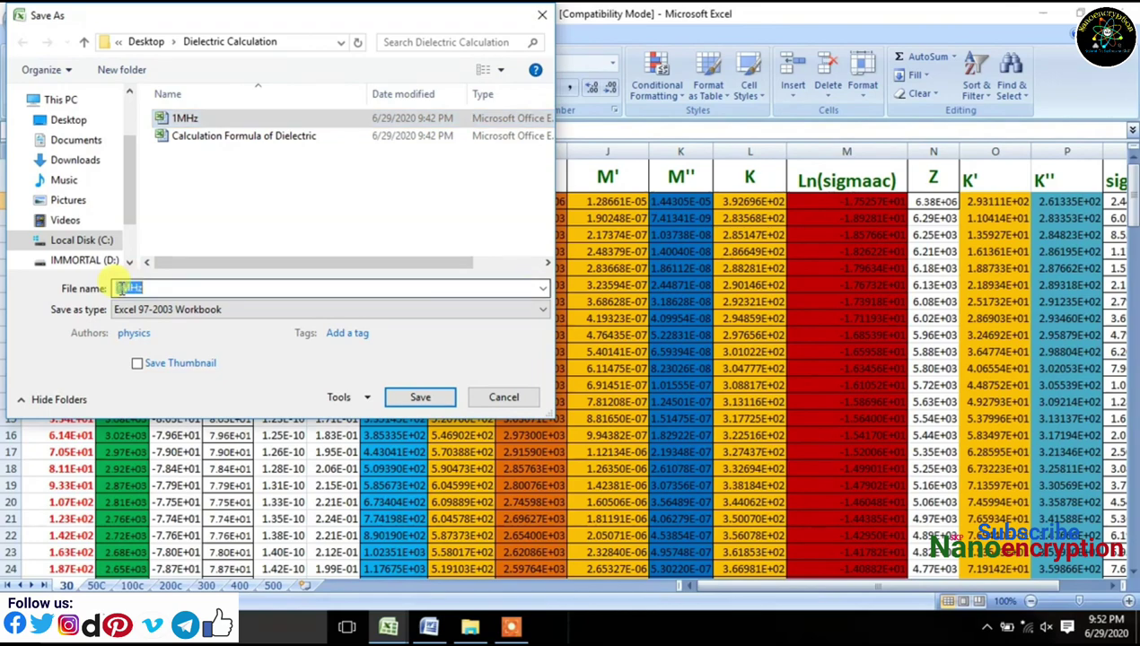
{"action": "left_click", "coordinate": [121, 287]}
{"action": "key", "text": "Delete"}
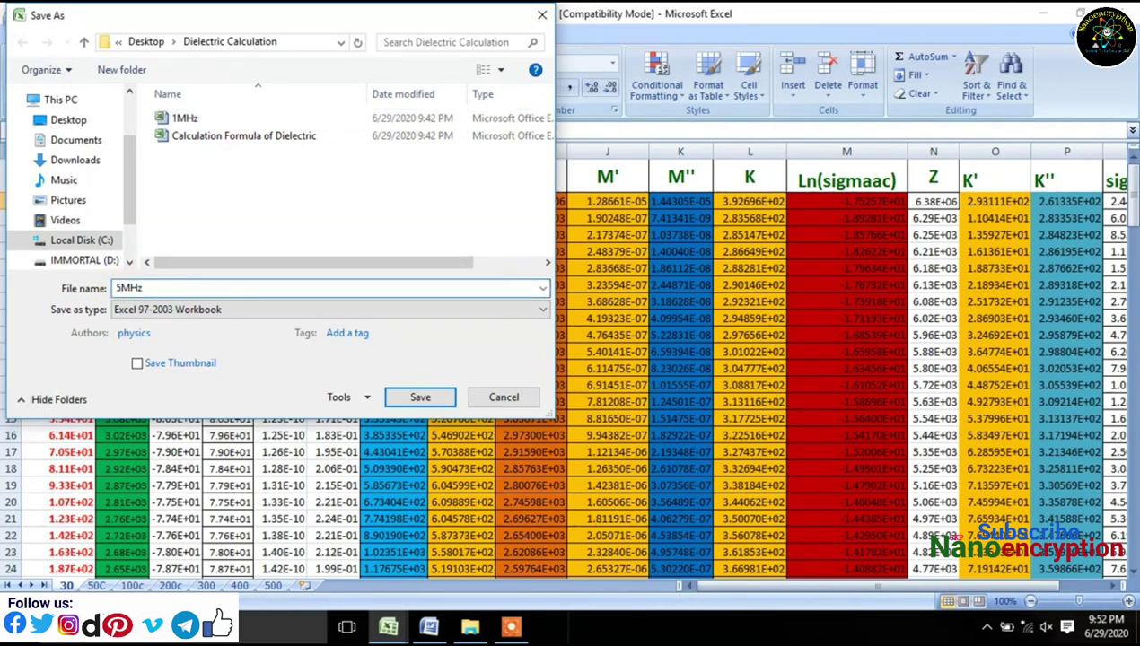
{"action": "left_click", "coordinate": [414, 398]}
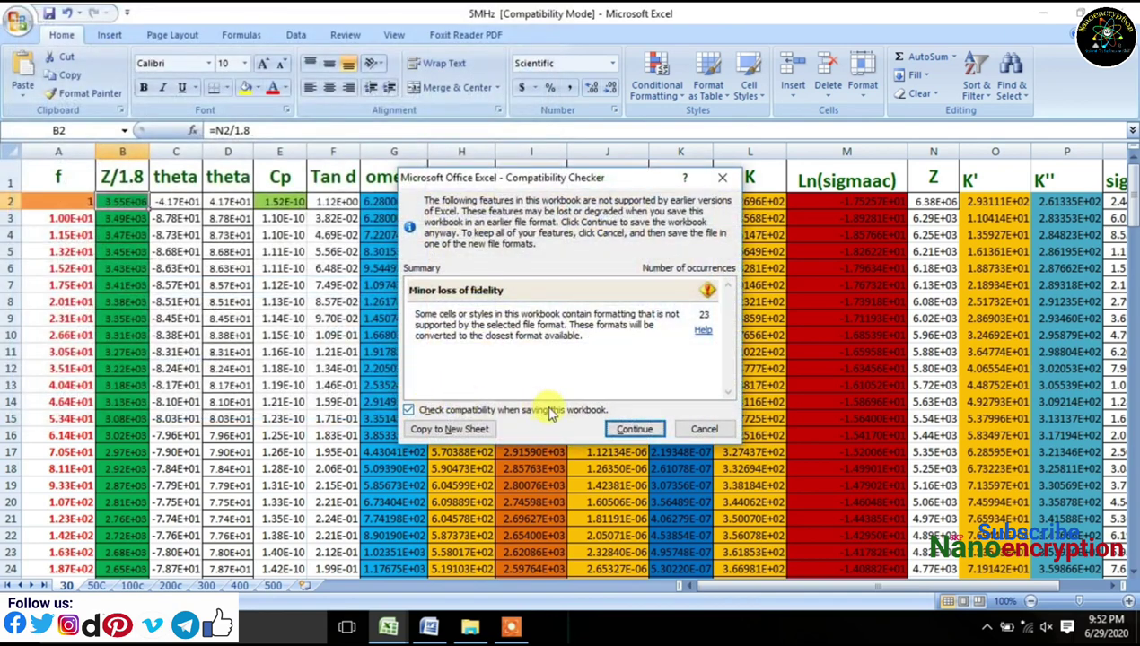
{"action": "left_click", "coordinate": [628, 430]}
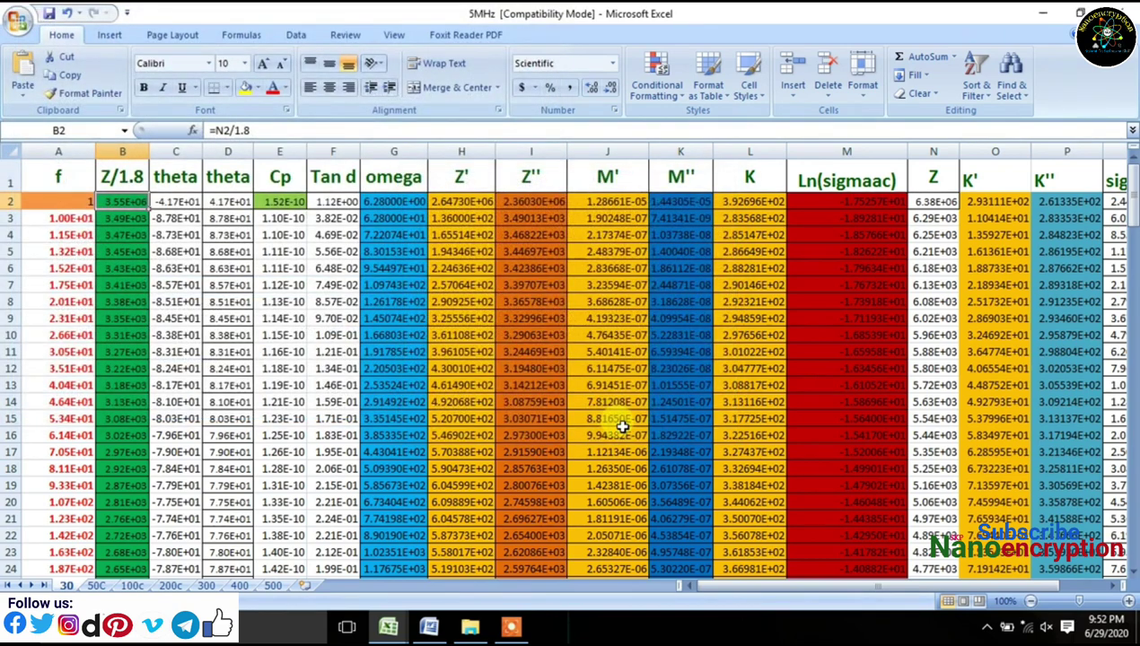
Step: Switch to the Word document with the calculation notes and select the first line of the paragraph about the dielectric, impedance, sigma and modulus parameters
{"action": "key", "text": "ctrl+Tab"}
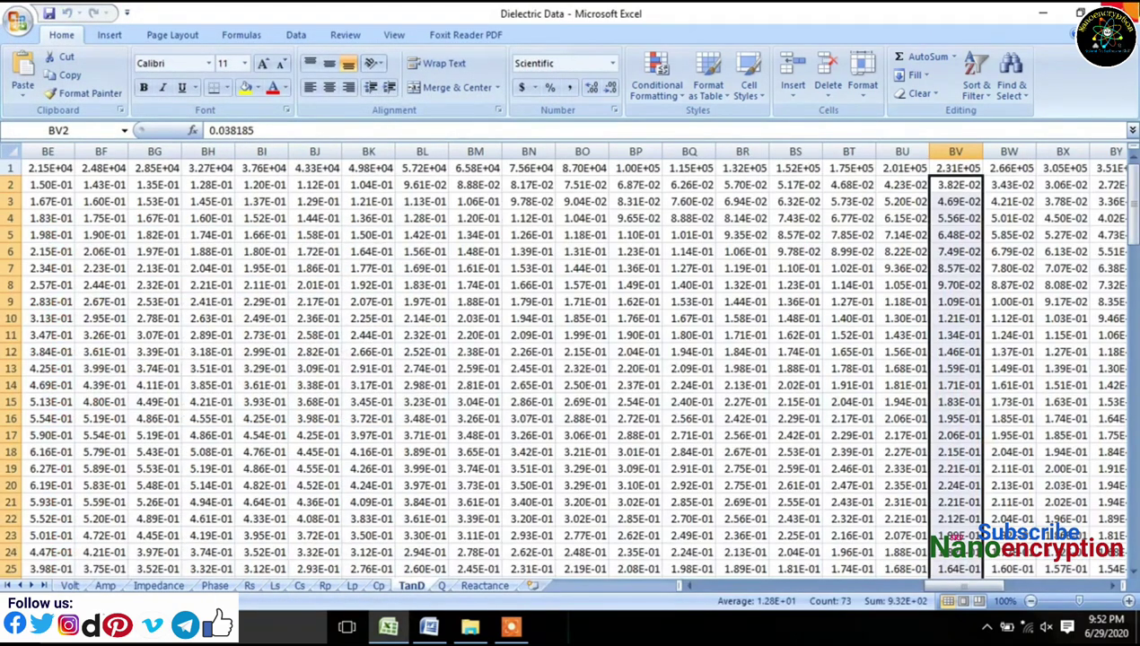
{"action": "key", "text": "alt+Tab"}
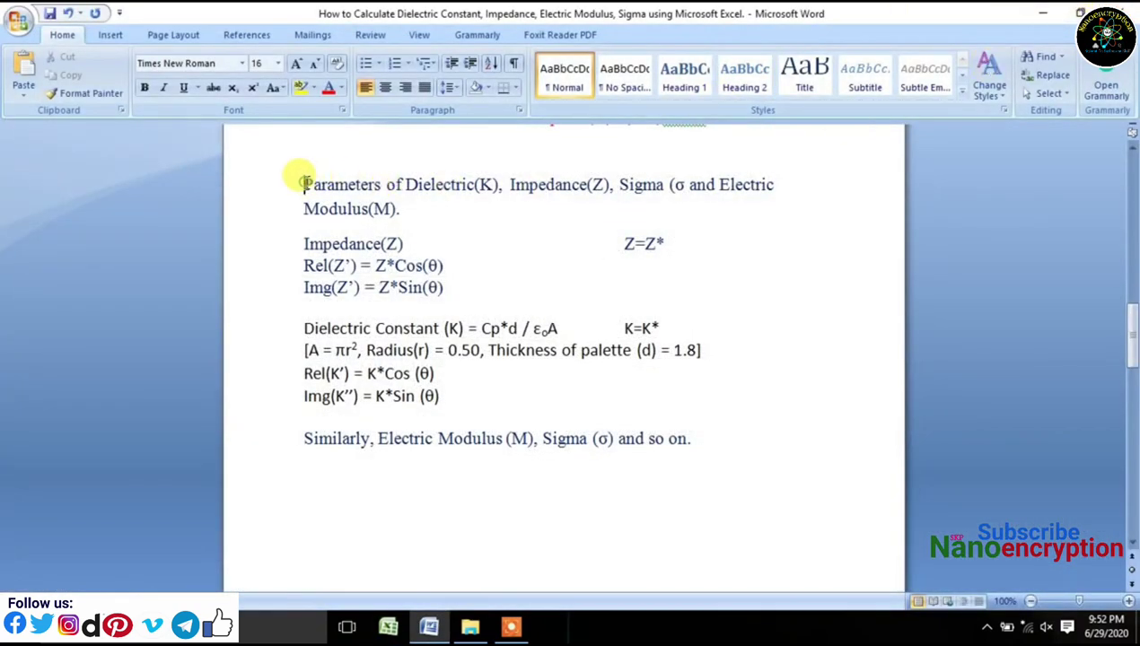
{"action": "left_click_drag", "start_coordinate": [303, 184], "coordinate": [777, 184]}
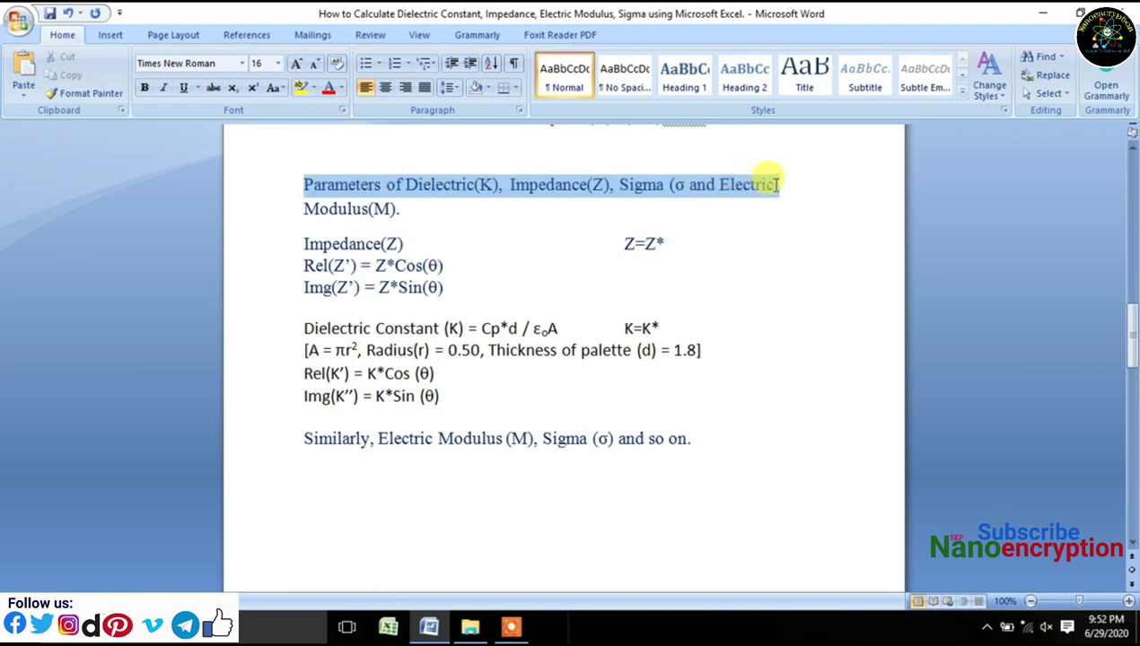
Step: Review the Word notes from Modulus(M) through Z=Z* and the Rel(Z') and Img(Z') formulas, highlighting each line
{"action": "left_click_drag", "start_coordinate": [296, 208], "coordinate": [401, 208]}
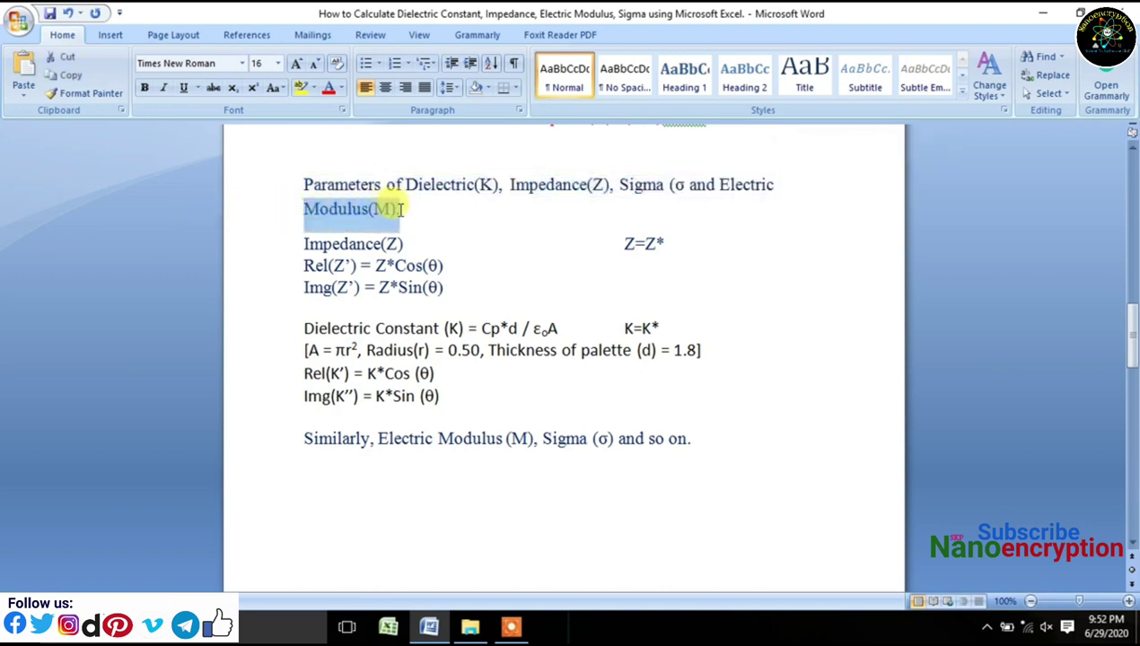
{"action": "left_click_drag", "start_coordinate": [296, 243], "coordinate": [406, 242]}
{"action": "left_click_drag", "start_coordinate": [580, 242], "coordinate": [692, 247]}
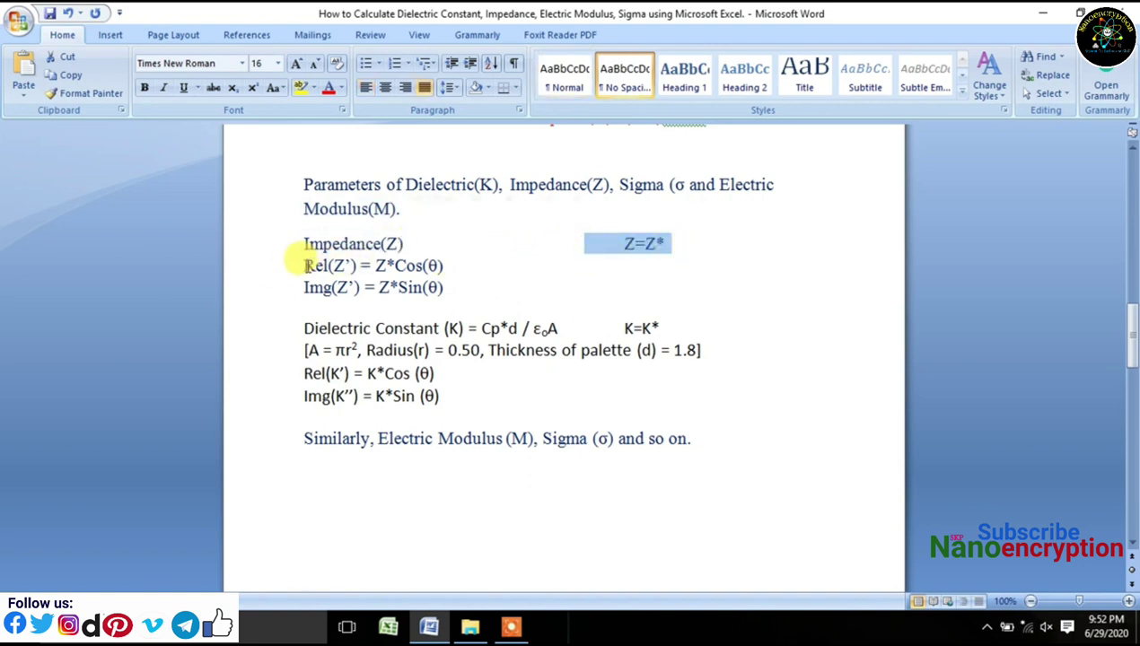
{"action": "left_click_drag", "start_coordinate": [303, 264], "coordinate": [463, 266]}
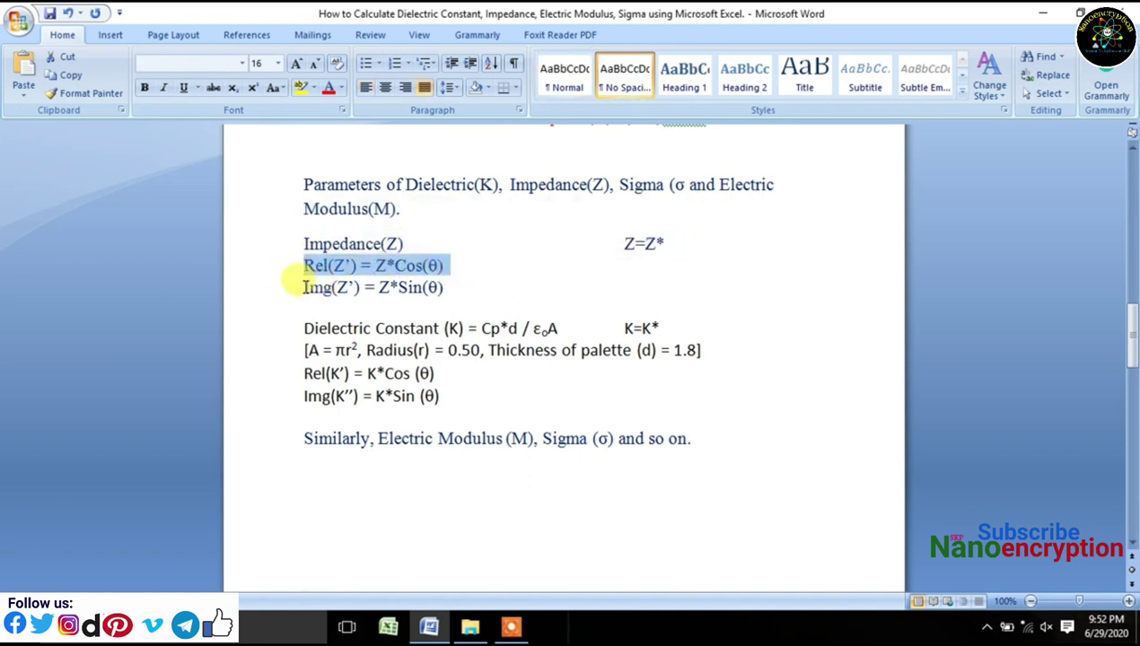
{"action": "left_click_drag", "start_coordinate": [301, 287], "coordinate": [469, 292]}
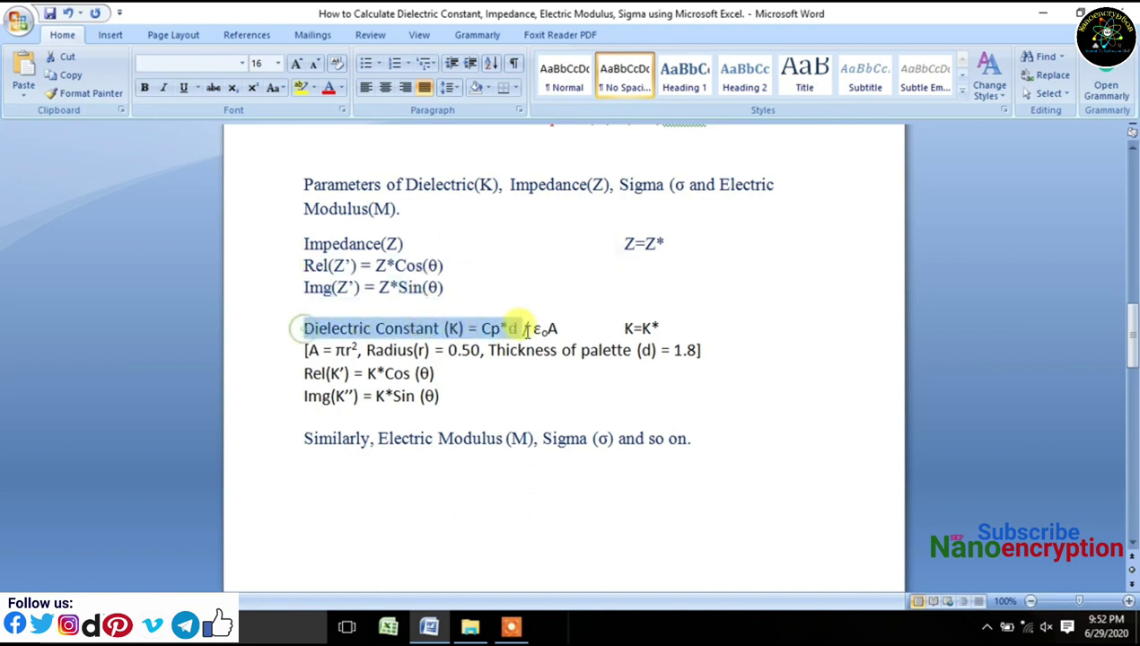
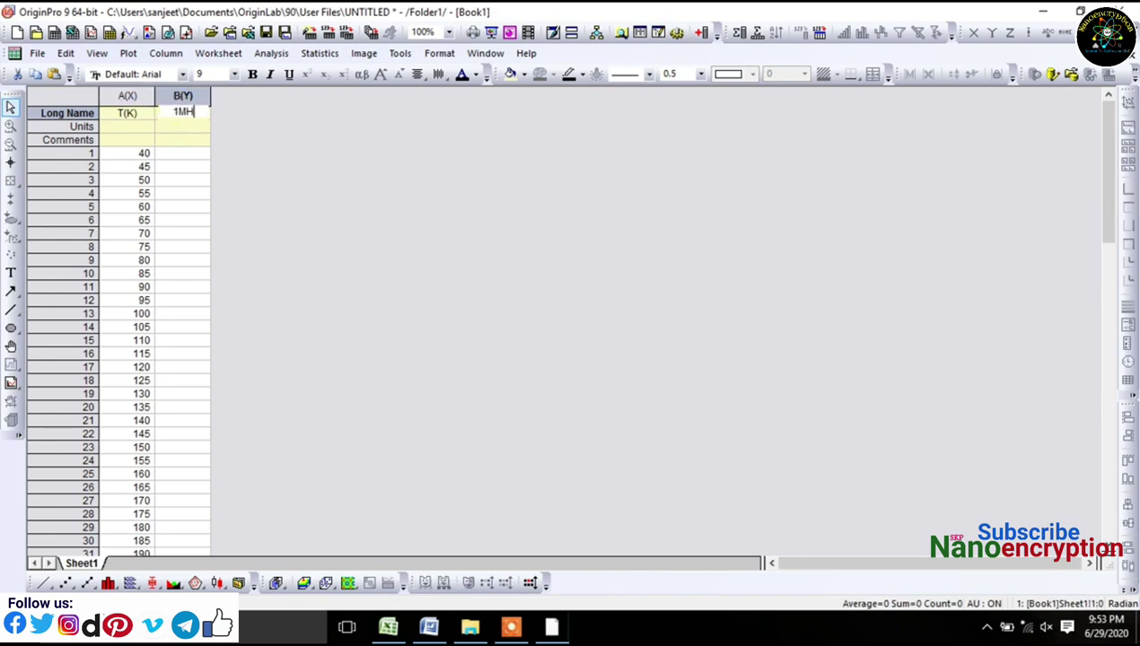
Step: In the OriginPro worksheet, finish the 1MHz column name, add a third column and set its long name to 5MHz
{"action": "left_click", "coordinate": [708, 31]}
{"action": "left_click", "coordinate": [229, 123]}
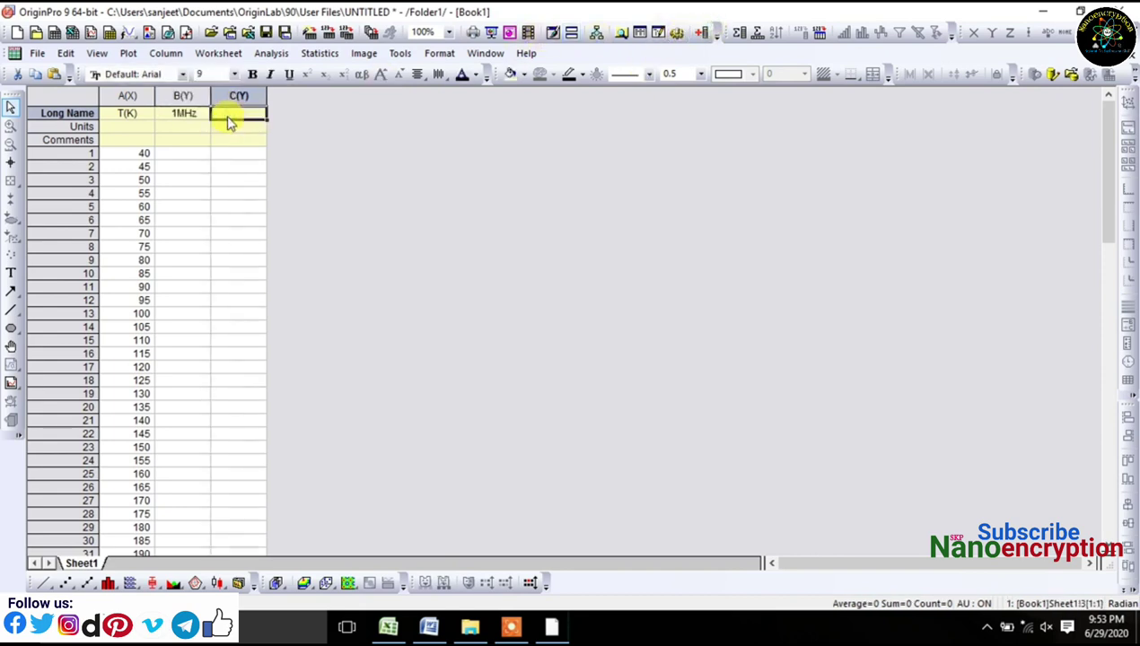
{"action": "left_click", "coordinate": [229, 115]}
{"action": "type", "text": "5MHz"}
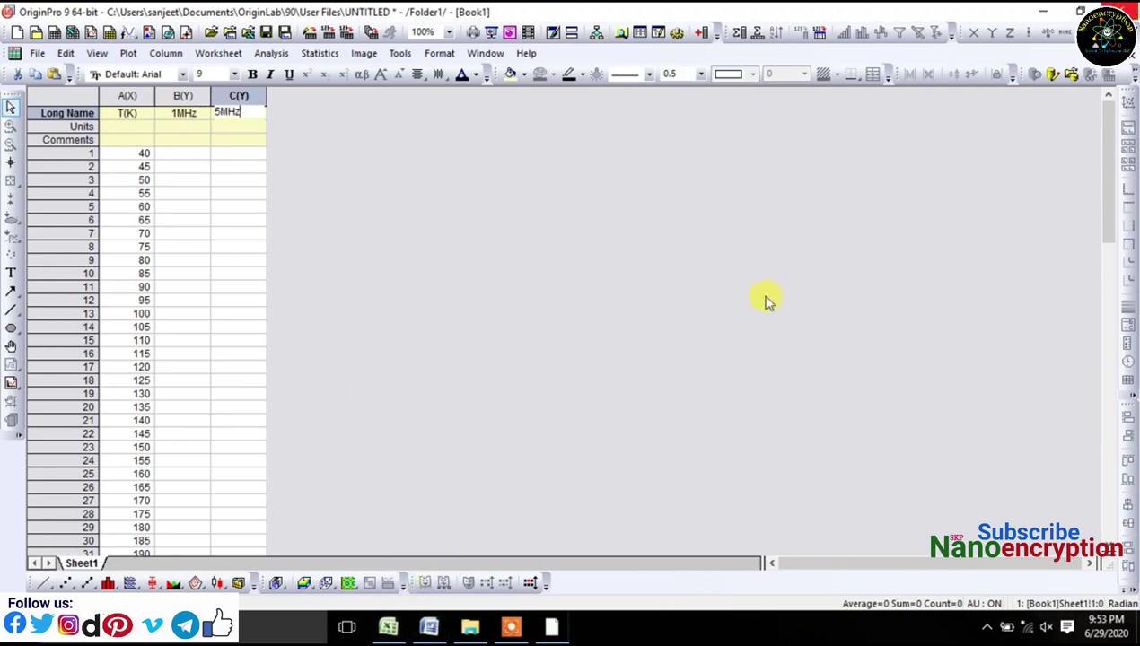
Step: Put the Dielectric Data workbook aside and open the 1MHz and 5MHz workbooks from the Dielectric Calculation folder on the desktop
{"action": "left_click", "coordinate": [388, 626]}
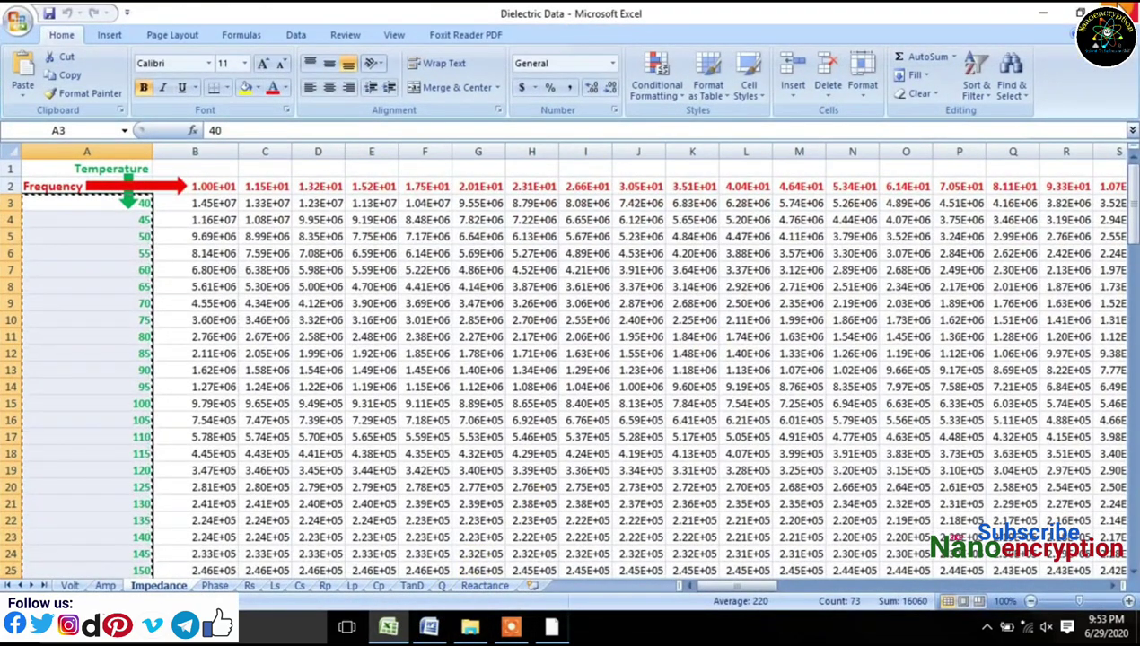
{"action": "left_click", "coordinate": [1044, 13]}
{"action": "left_click", "coordinate": [1057, 13]}
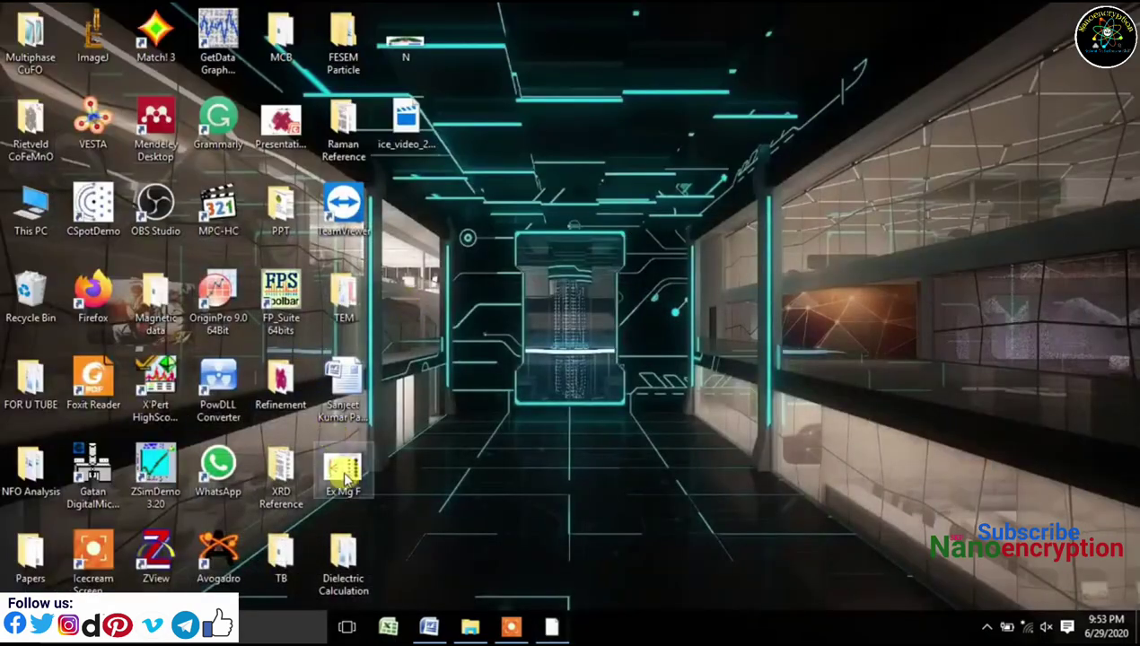
{"action": "double_click", "coordinate": [343, 552]}
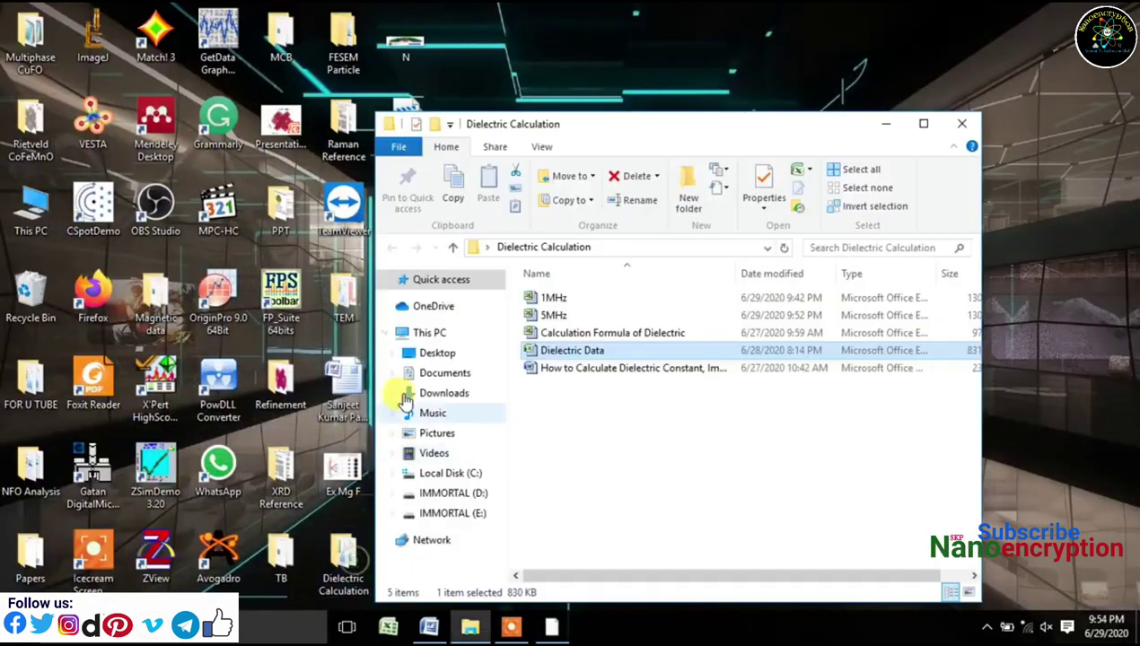
{"action": "left_click", "coordinate": [923, 135]}
{"action": "double_click", "coordinate": [188, 183]}
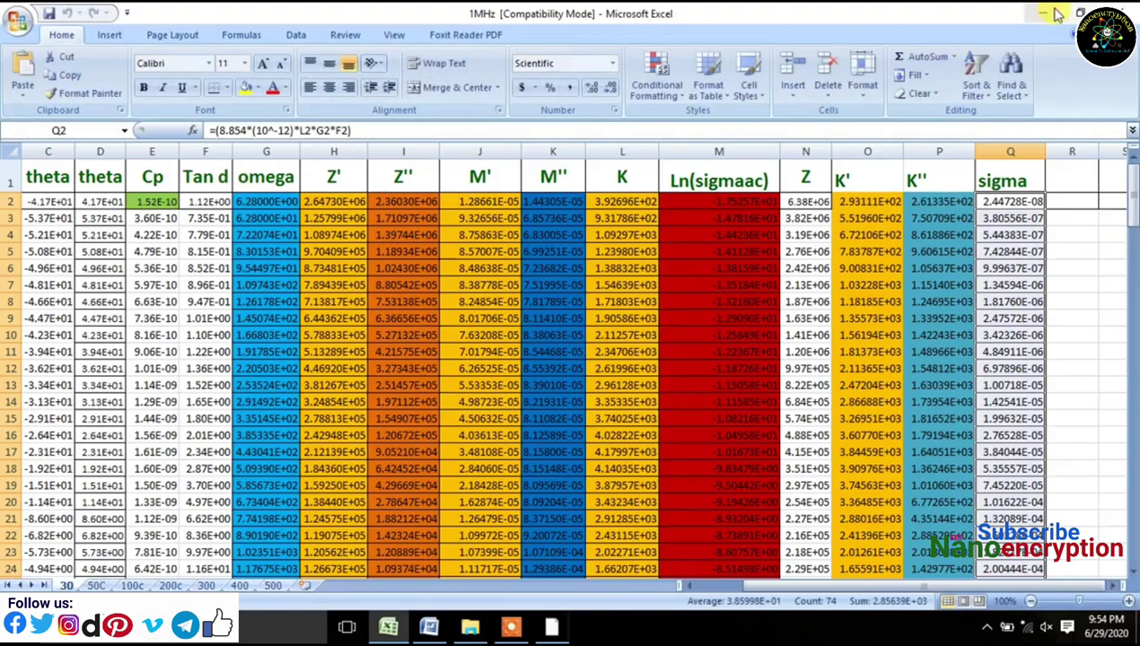
{"action": "left_click", "coordinate": [1042, 13]}
{"action": "double_click", "coordinate": [193, 198]}
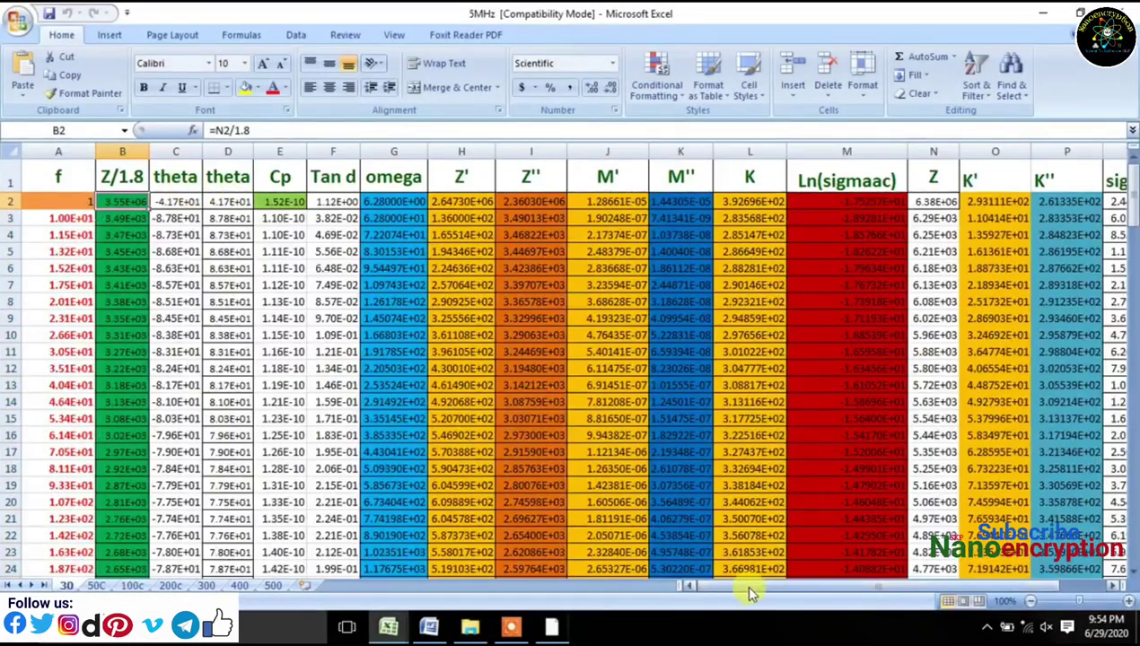
Step: Copy the K values L3 to L75 from the 1MHz workbook into the 1MHz column of the OriginPro worksheet, starting at row 1
{"action": "mouse_move", "coordinate": [385, 625]}
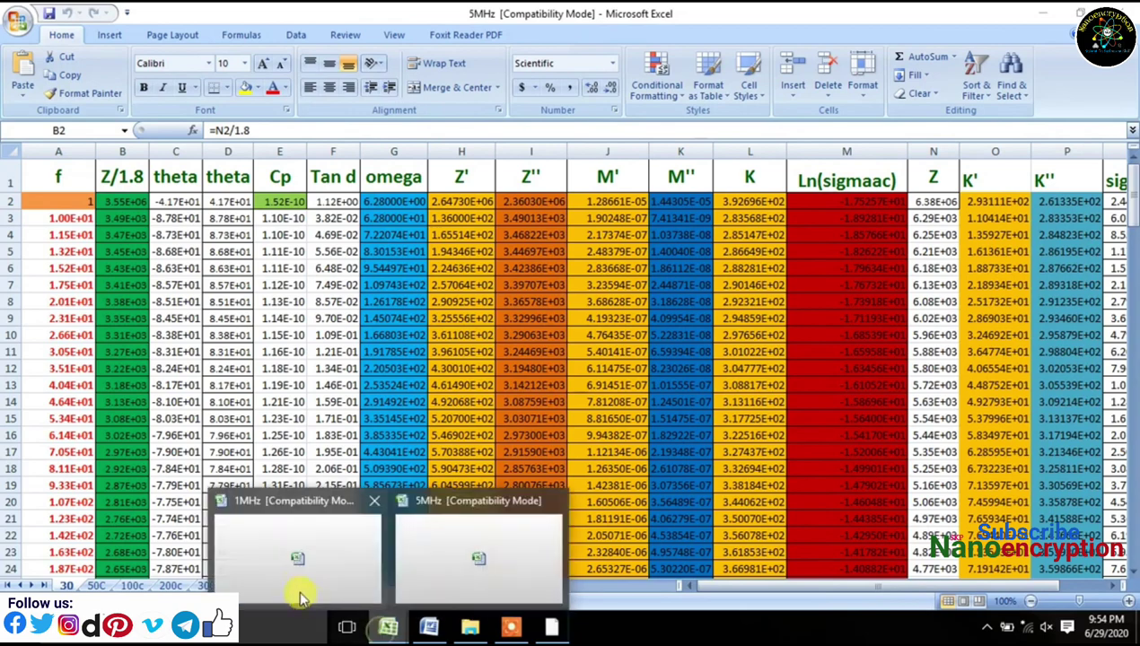
{"action": "left_click", "coordinate": [299, 574]}
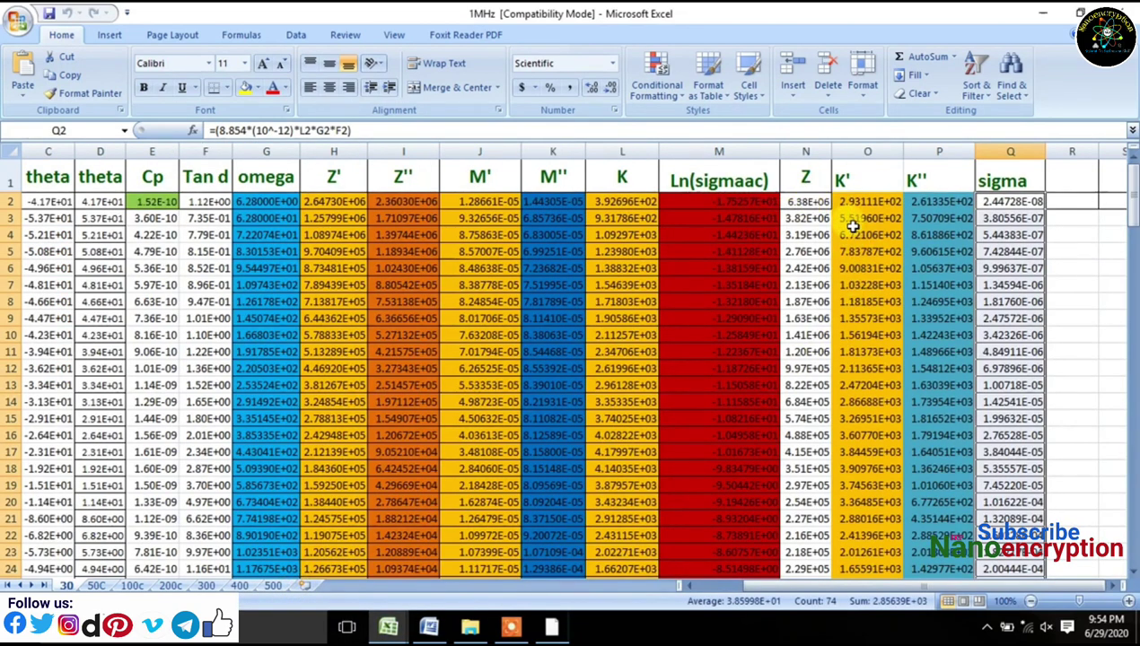
{"action": "left_click_drag", "start_coordinate": [598, 221], "coordinate": [607, 199]}
{"action": "right_click", "coordinate": [607, 198]}
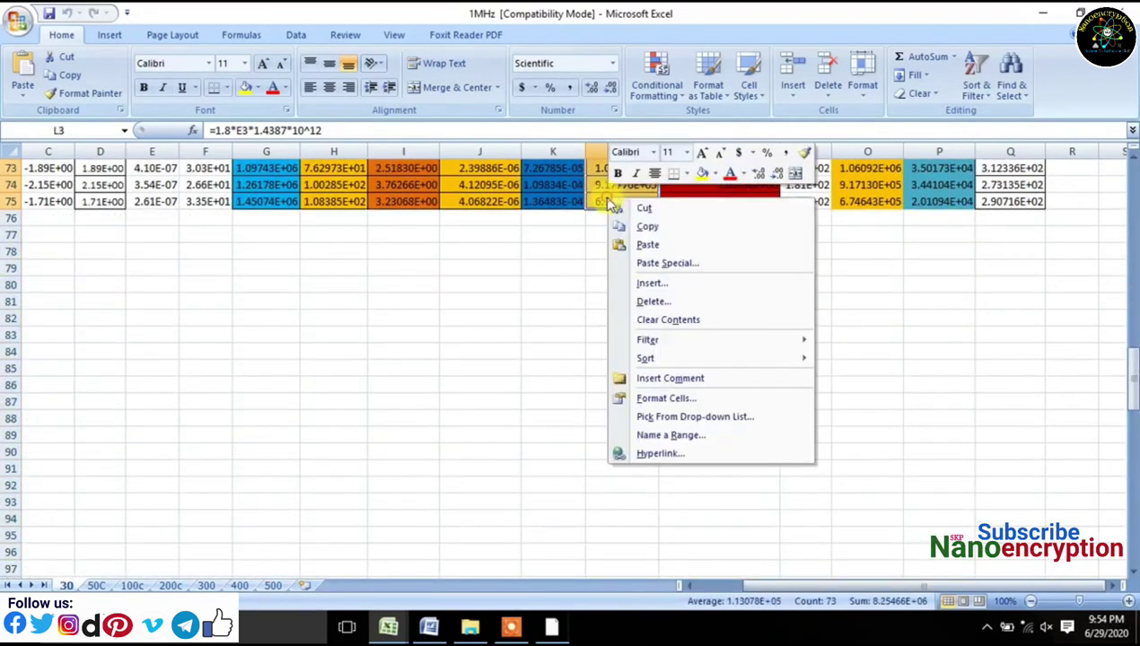
{"action": "left_click", "coordinate": [645, 225]}
{"action": "scroll", "coordinate": [555, 453], "scroll_direction": "up", "scroll_amount": 20}
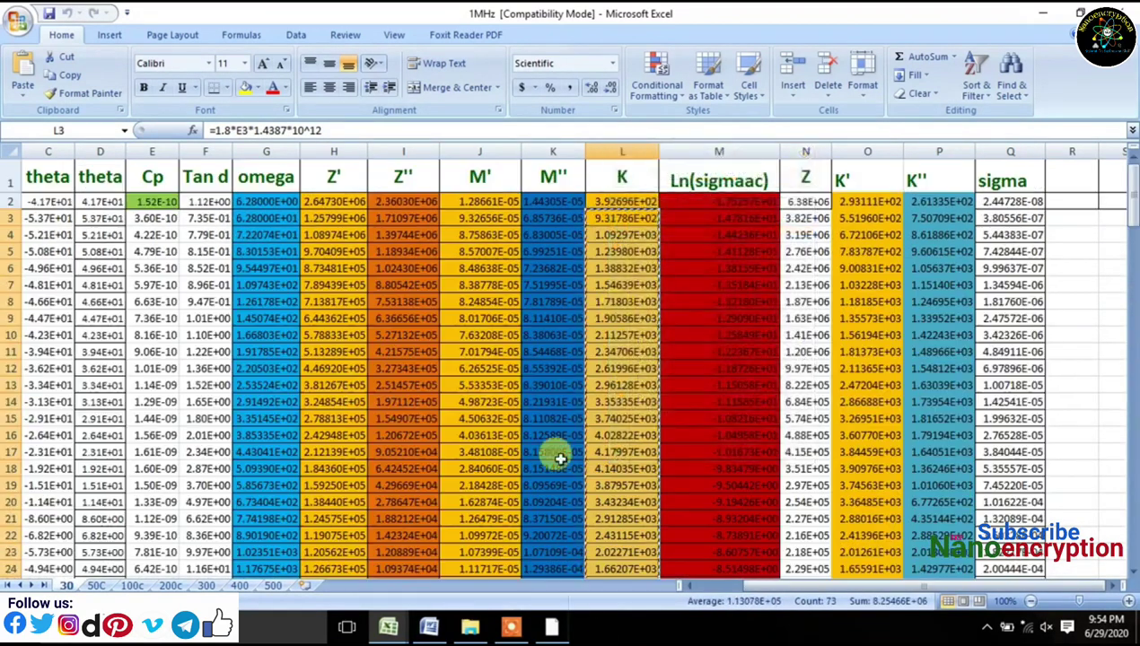
{"action": "left_click", "coordinate": [511, 626]}
{"action": "left_click", "coordinate": [184, 156]}
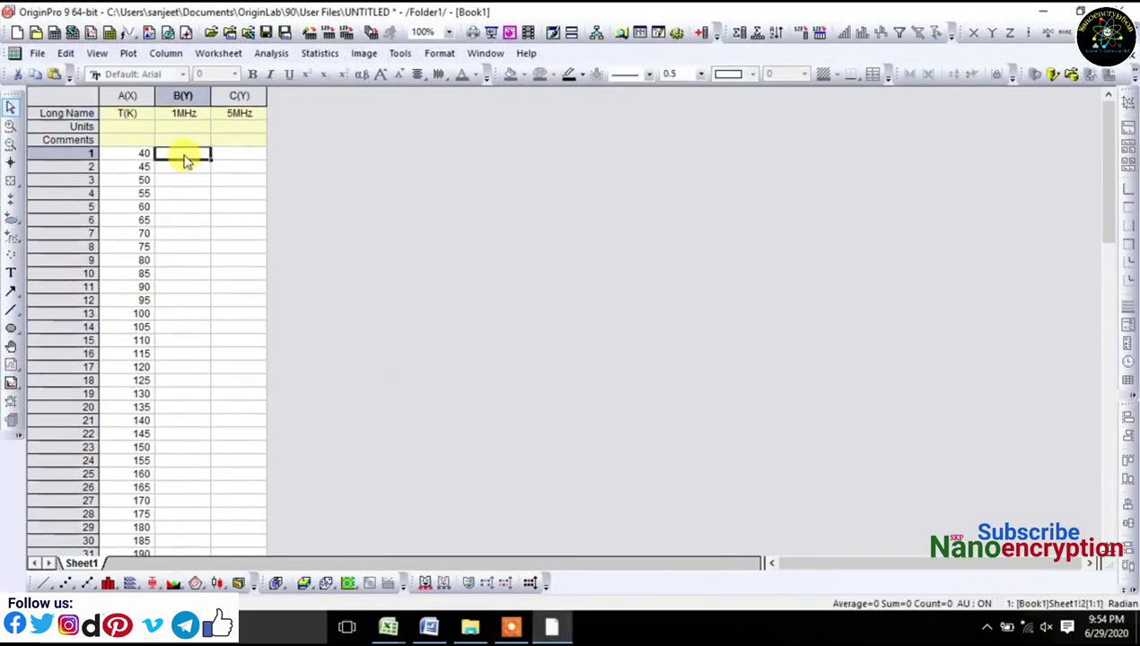
{"action": "key", "text": "ctrl+v"}
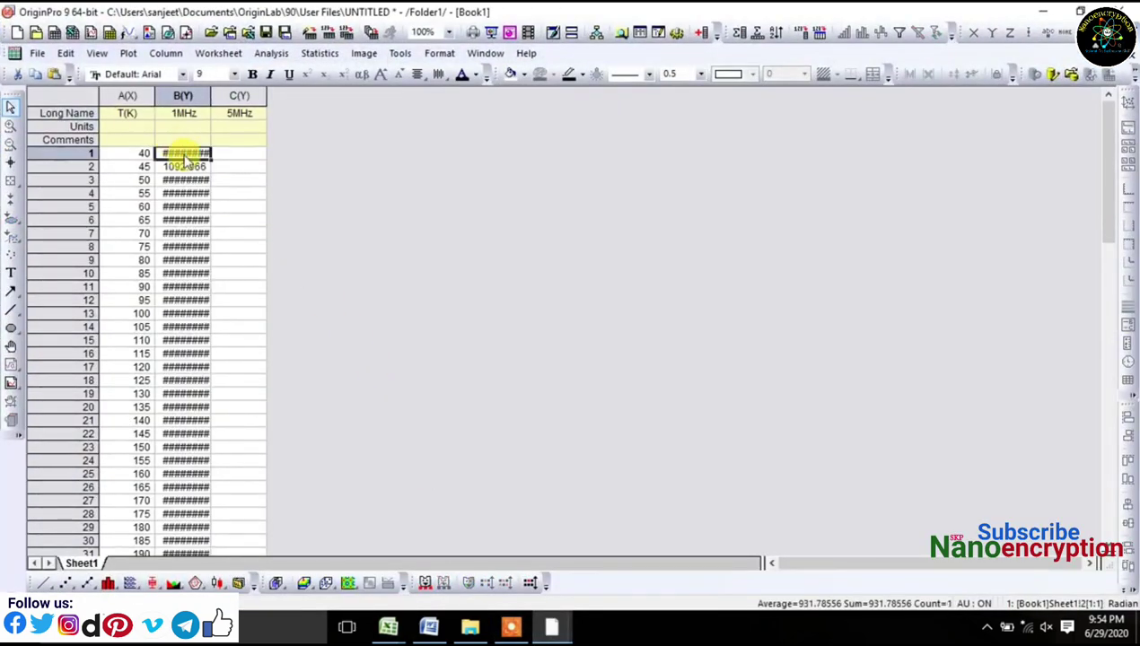
Step: Copy the K values L3 to L75 from the 5MHz workbook into the 5MHz column of the OriginPro worksheet, starting at row 1
{"action": "mouse_move", "coordinate": [388, 627]}
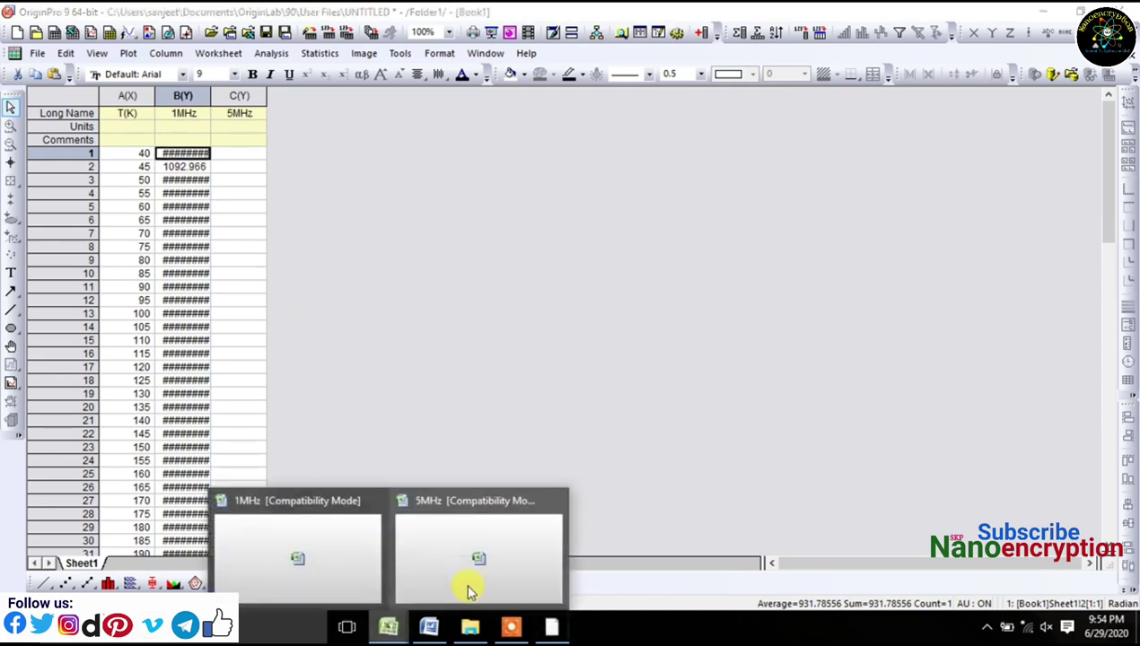
{"action": "left_click", "coordinate": [497, 576]}
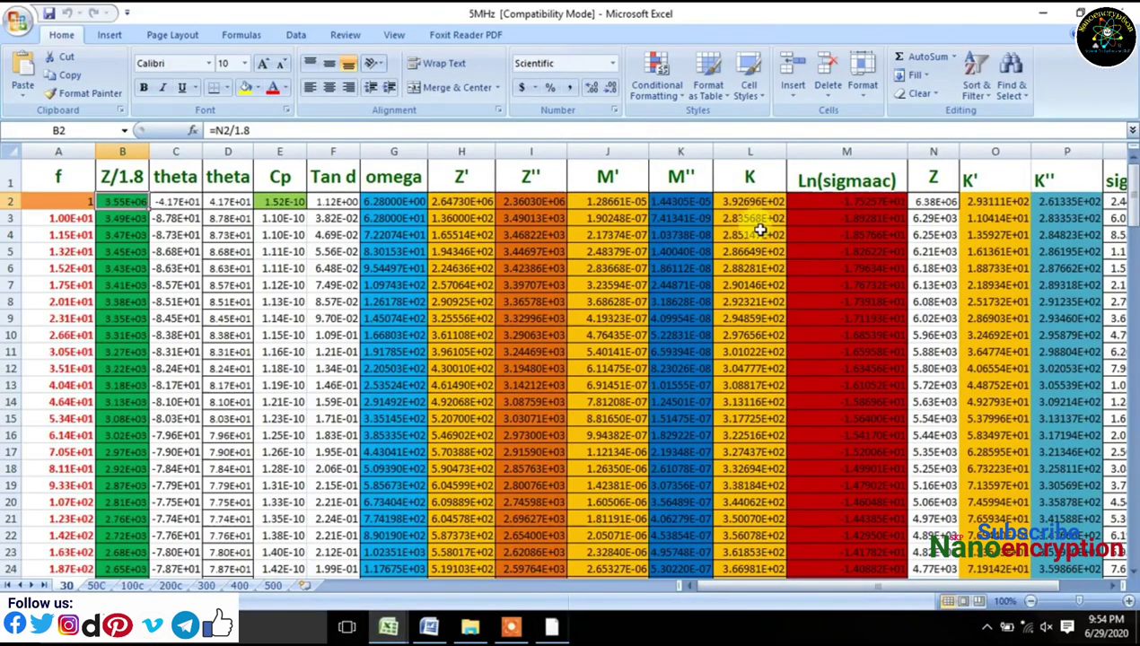
{"action": "mouse_move", "coordinate": [743, 219]}
{"action": "left_mouse_down"}
{"action": "mouse_move", "coordinate": [724, 634]}
{"action": "mouse_move", "coordinate": [732, 238]}
{"action": "left_mouse_up"}
{"action": "right_click", "coordinate": [732, 238]}
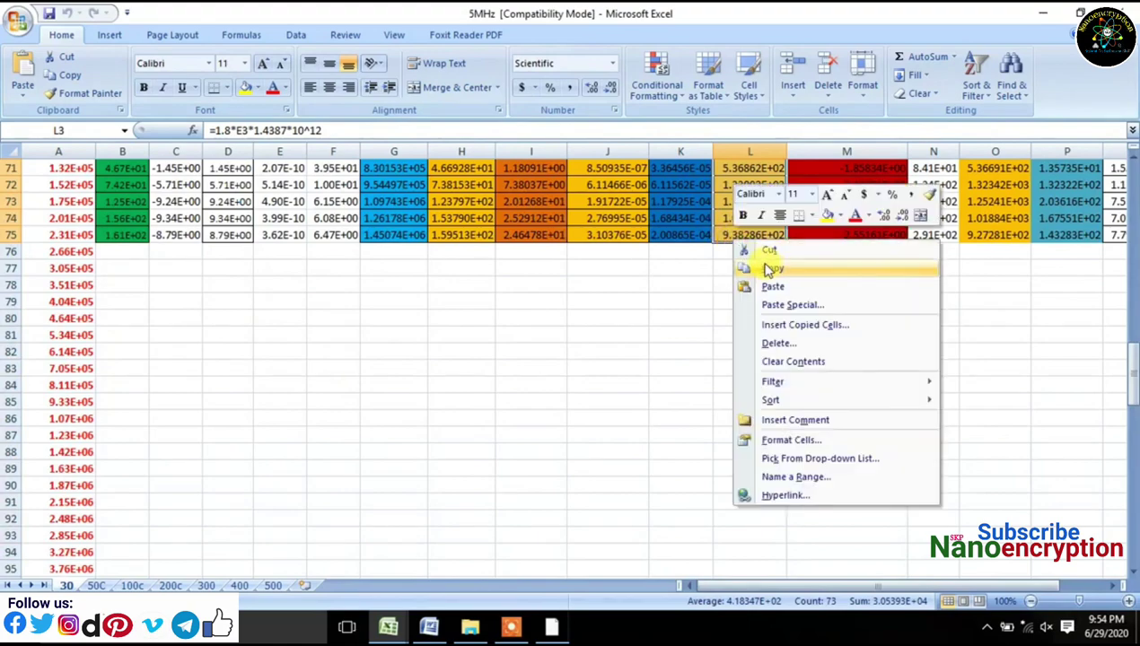
{"action": "left_click", "coordinate": [764, 266]}
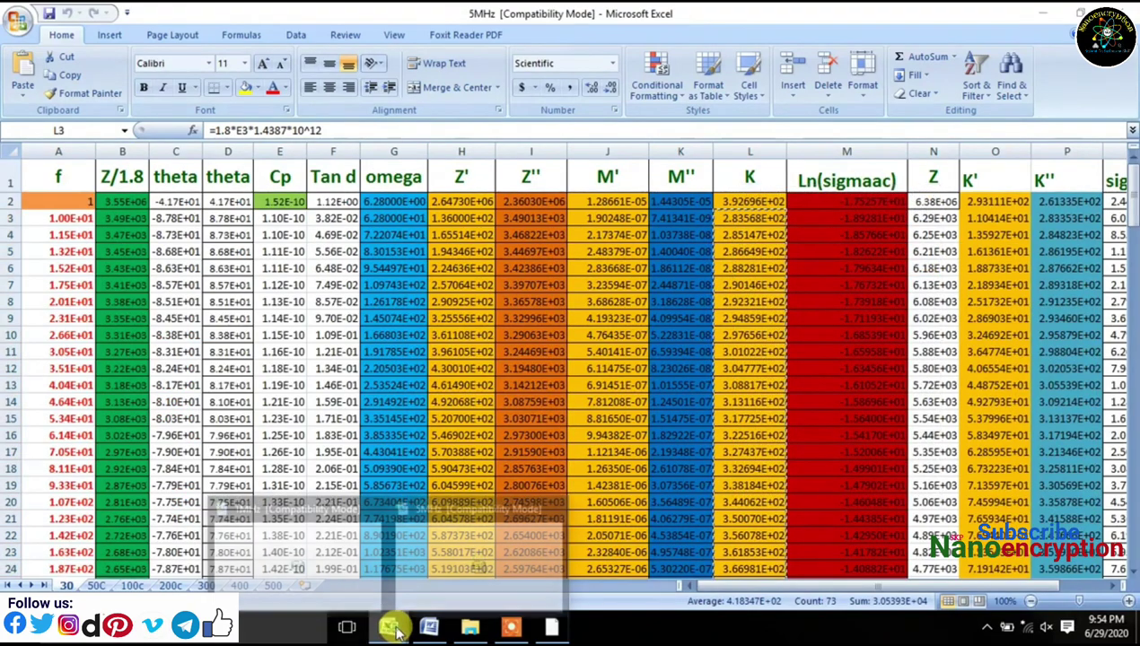
{"action": "left_click", "coordinate": [508, 628]}
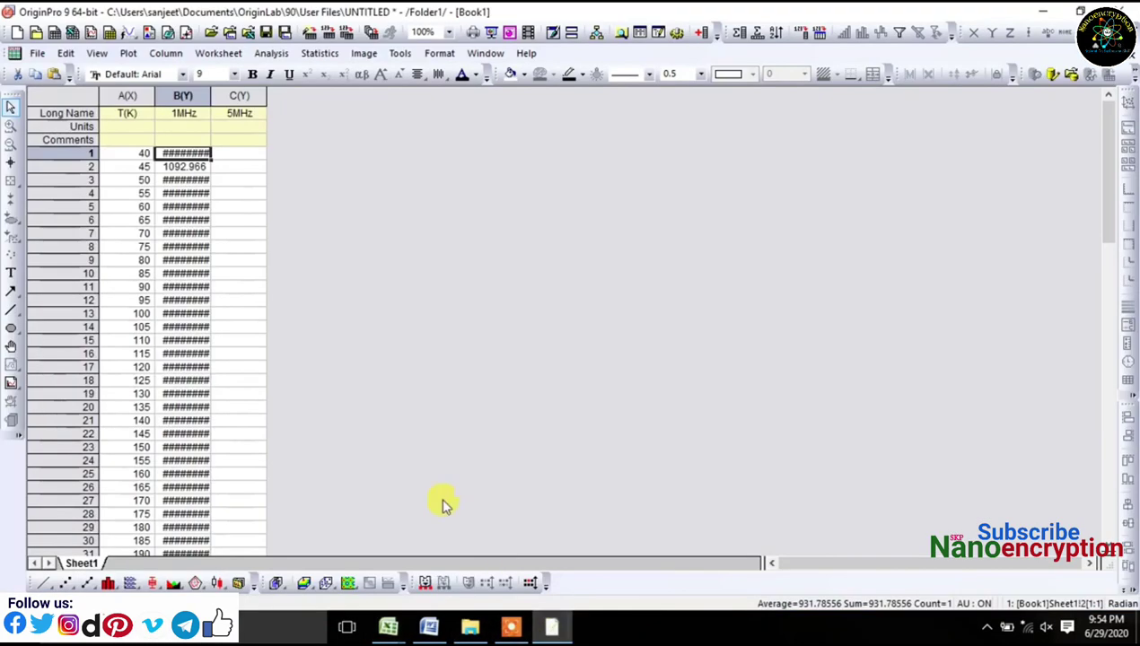
{"action": "left_click", "coordinate": [233, 156]}
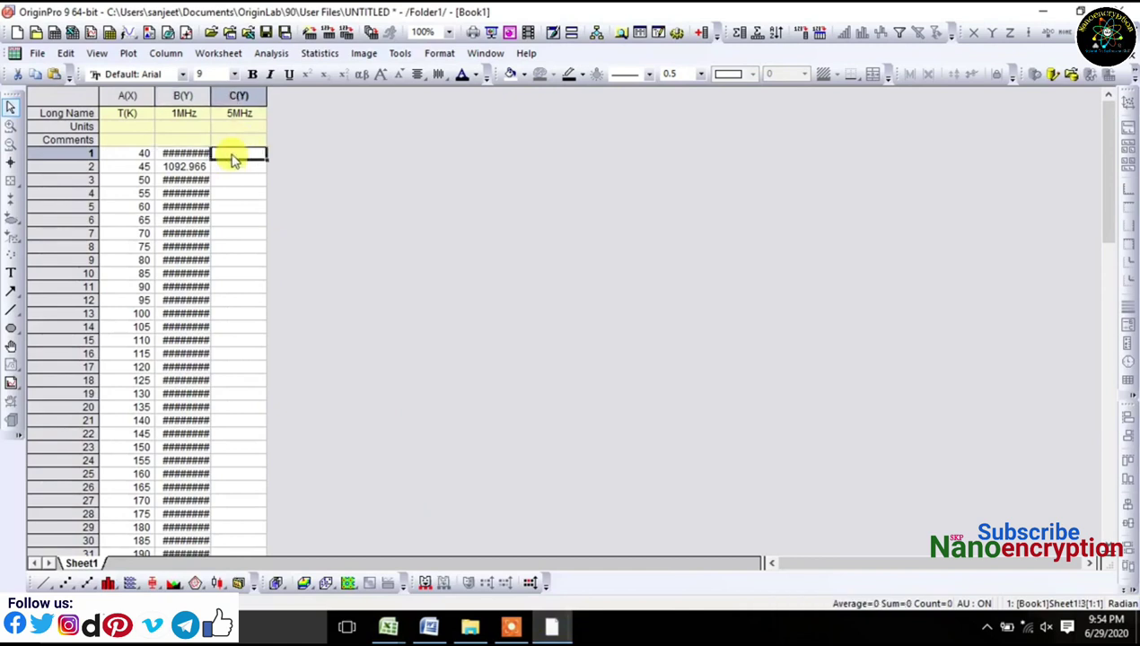
{"action": "right_click", "coordinate": [233, 159]}
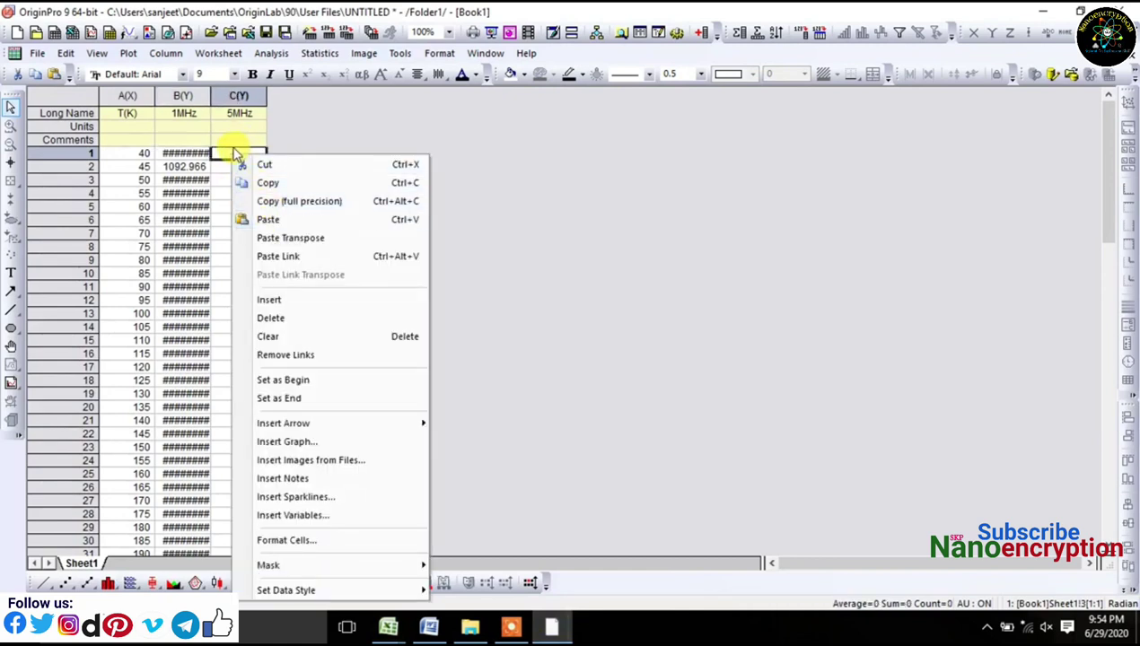
{"action": "left_click", "coordinate": [233, 155]}
{"action": "key", "text": "ctrl+v"}
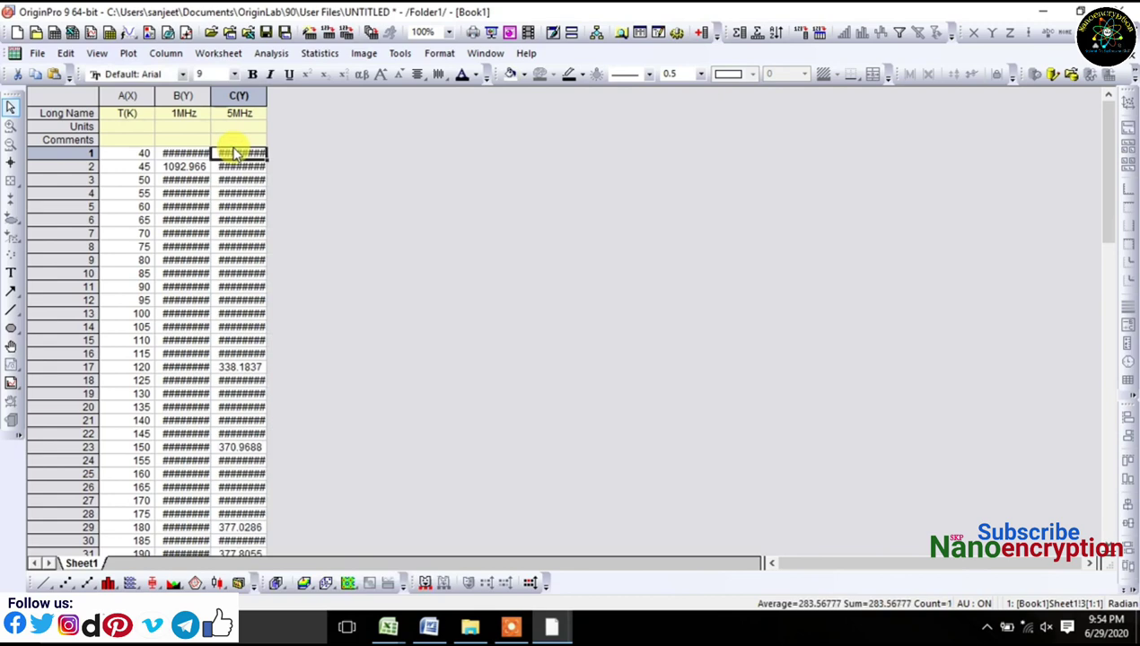
Step: Fit the widths of columns B and C to their values and plot columns A to C as a line and symbol graph
{"action": "double_click", "coordinate": [266, 96]}
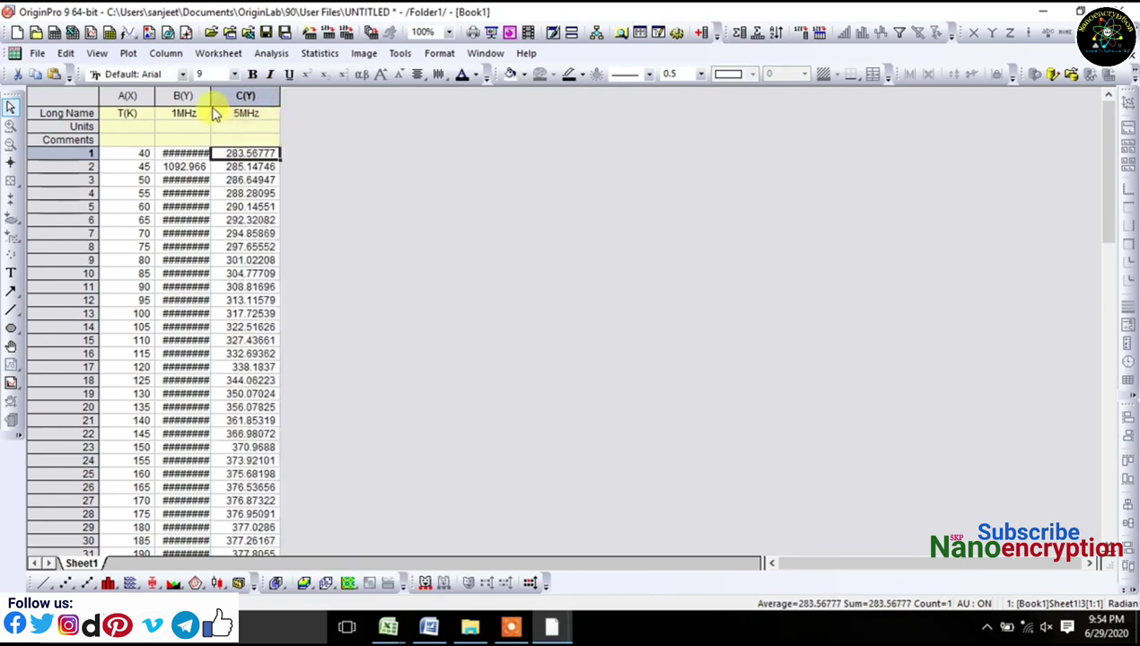
{"action": "double_click", "coordinate": [212, 96]}
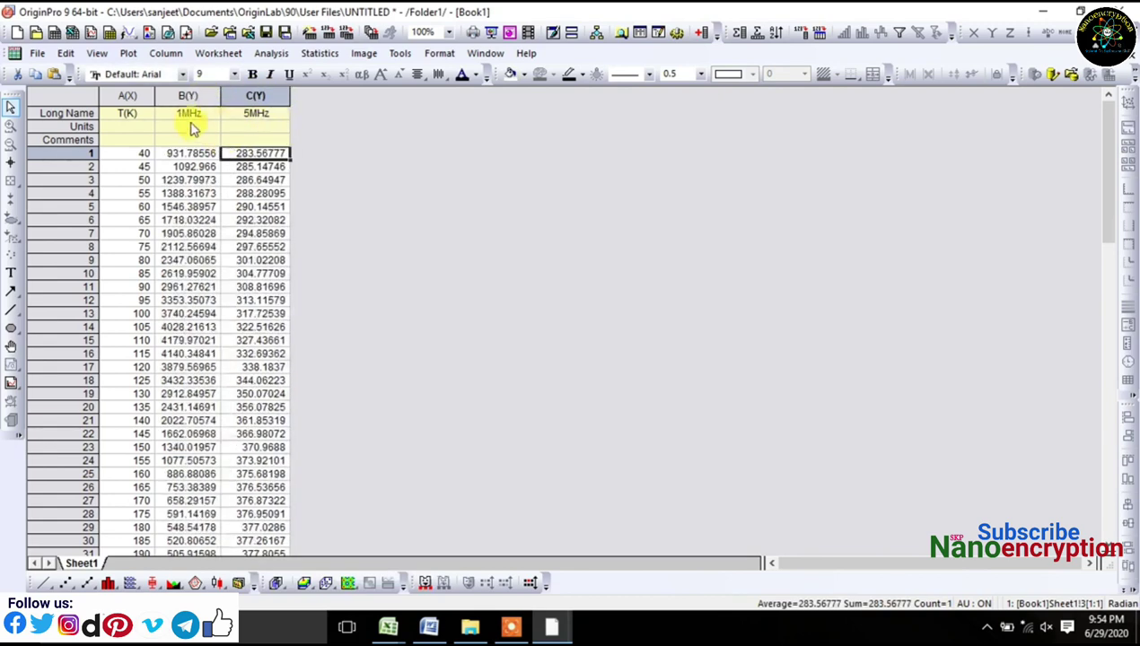
{"action": "left_click_drag", "start_coordinate": [134, 96], "coordinate": [235, 97]}
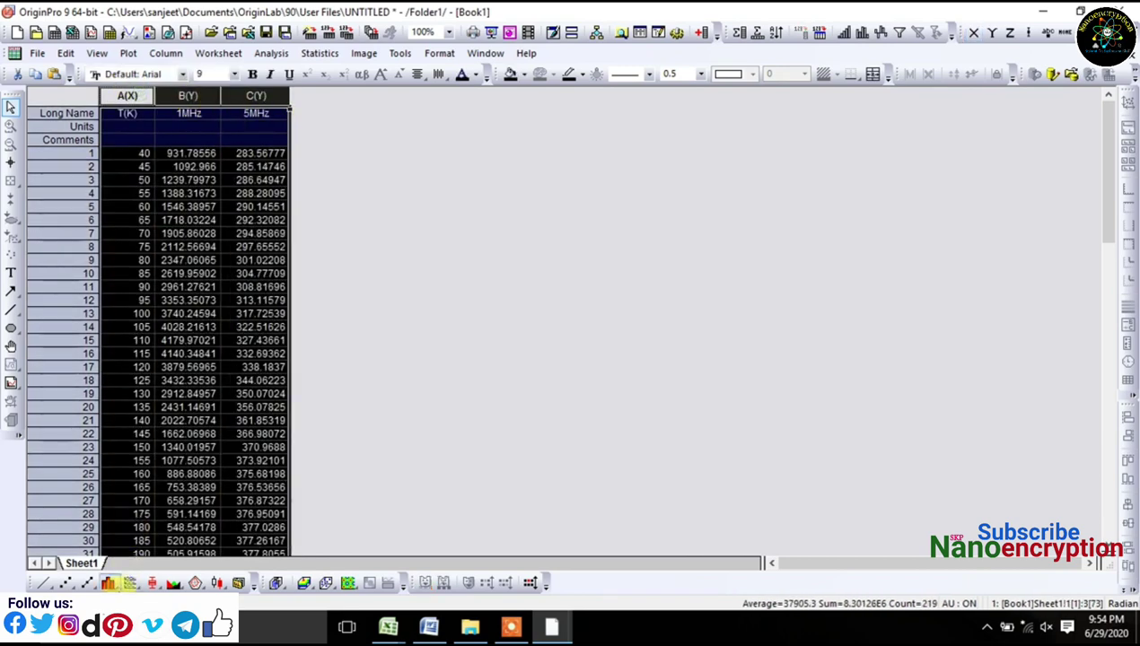
{"action": "left_click", "coordinate": [86, 584]}
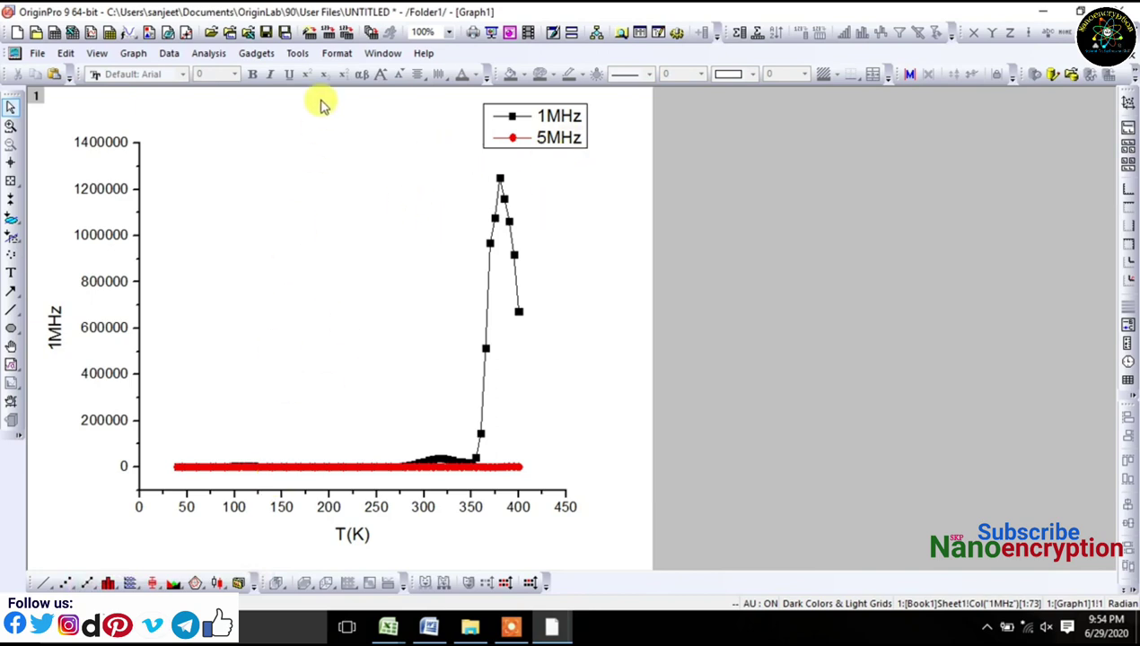
Step: Show the graph's top axis line with major and minor ticks set to None
{"action": "double_click", "coordinate": [280, 507]}
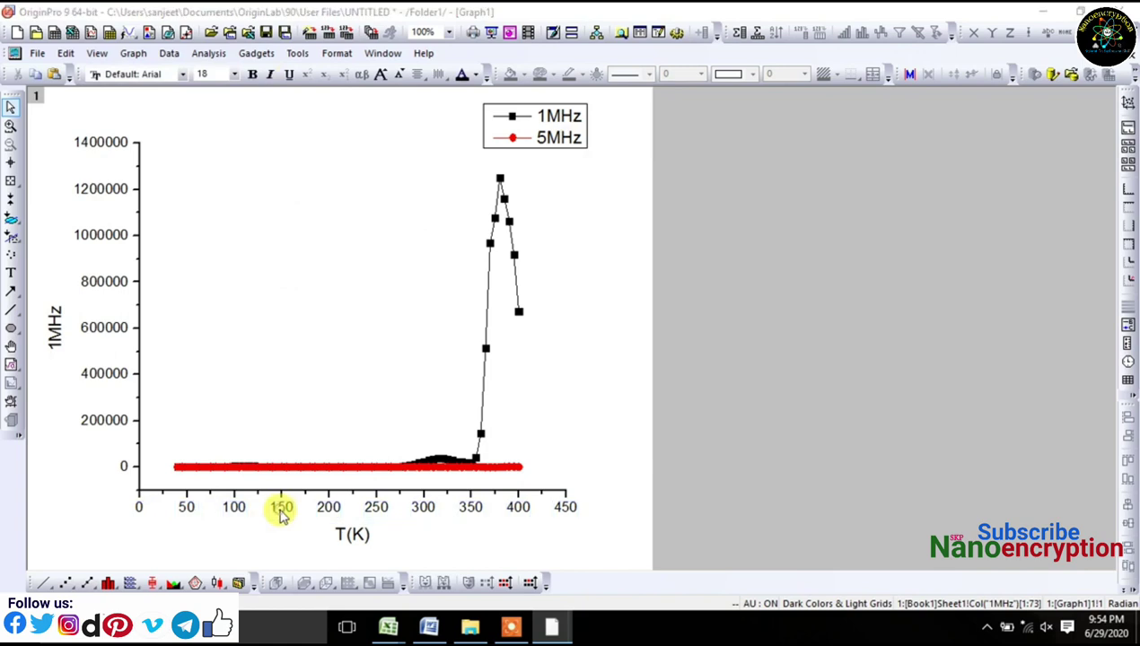
{"action": "left_click", "coordinate": [518, 208]}
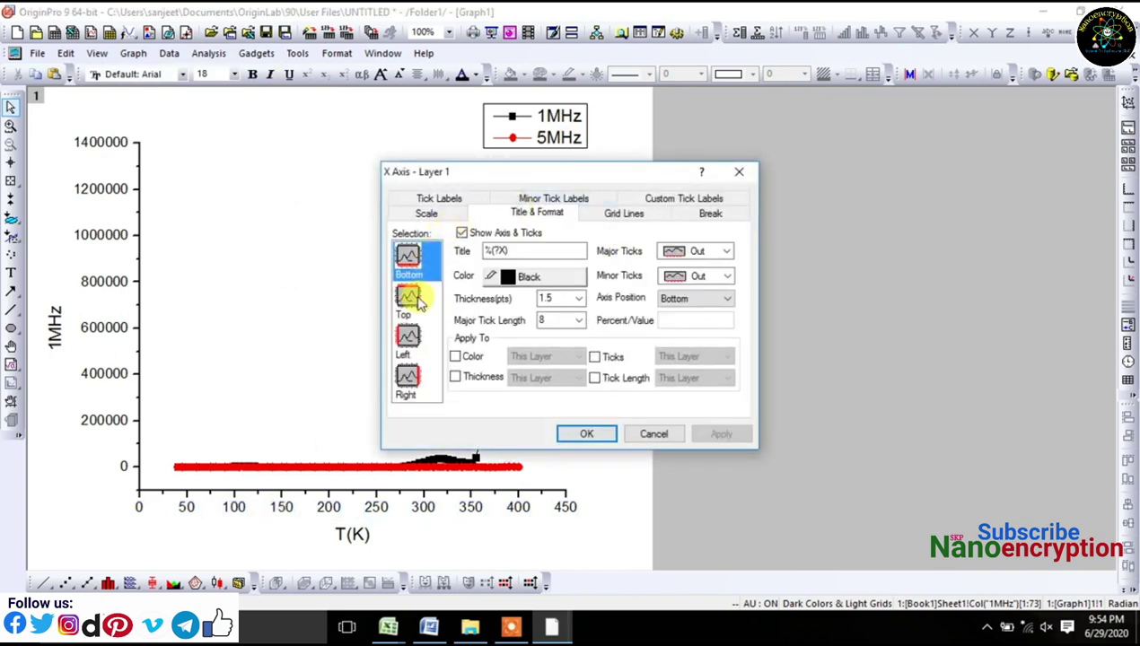
{"action": "left_click", "coordinate": [407, 298]}
{"action": "left_click", "coordinate": [492, 237]}
{"action": "left_click", "coordinate": [693, 276]}
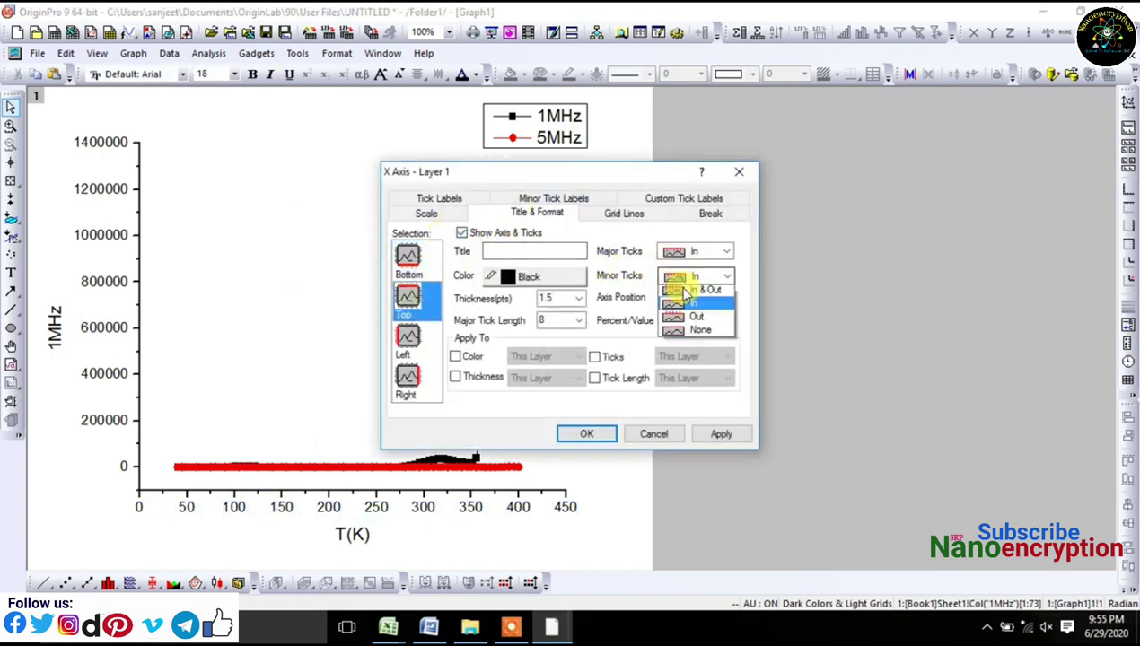
{"action": "left_click", "coordinate": [686, 333]}
{"action": "left_click", "coordinate": [699, 253]}
{"action": "left_click", "coordinate": [688, 300]}
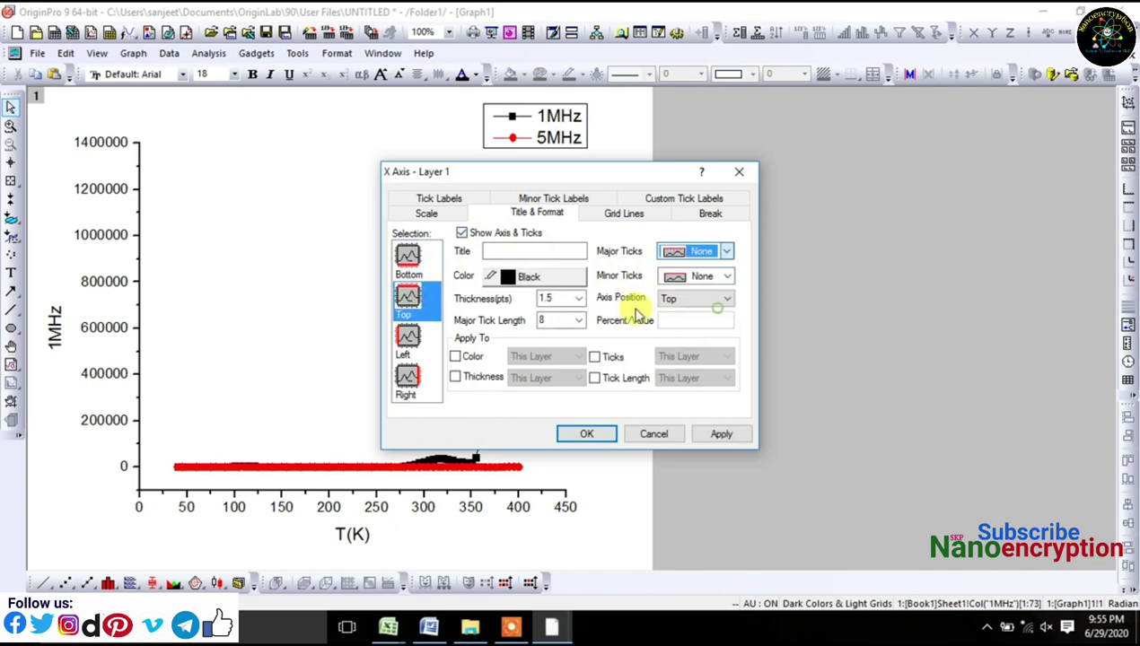
Step: Show the graph's right axis line with major and minor ticks set to None, and move the legend into the plot frame's upper-left corner
{"action": "left_click", "coordinate": [414, 349]}
{"action": "left_click", "coordinate": [408, 376]}
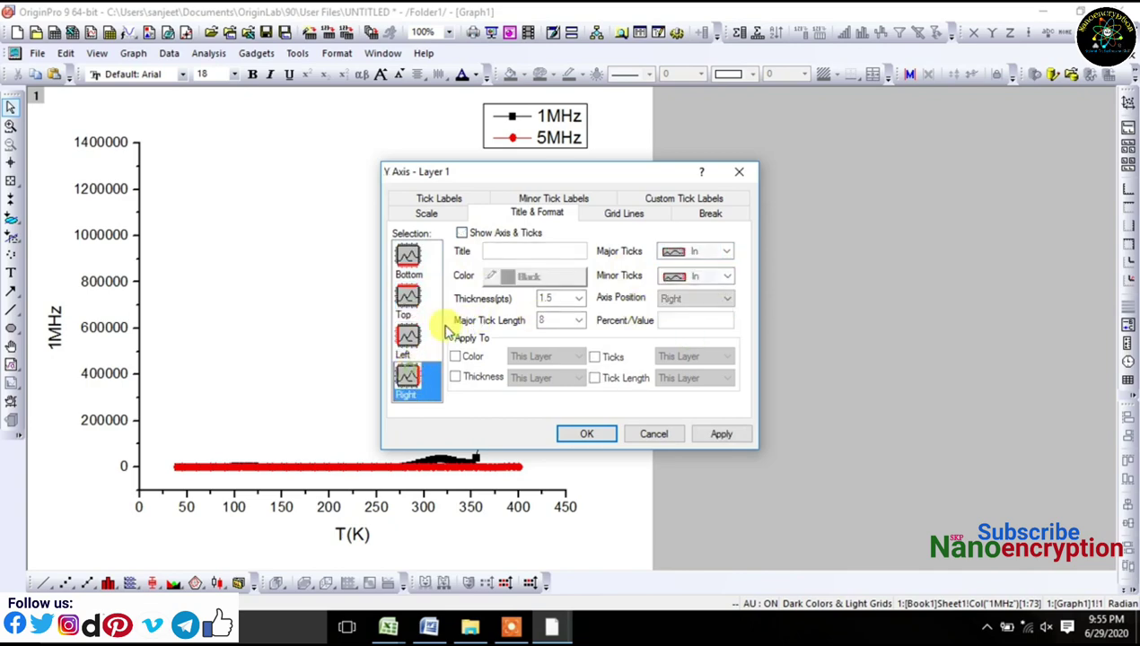
{"action": "left_click", "coordinate": [461, 233]}
{"action": "left_click", "coordinate": [693, 275]}
{"action": "left_click", "coordinate": [698, 321]}
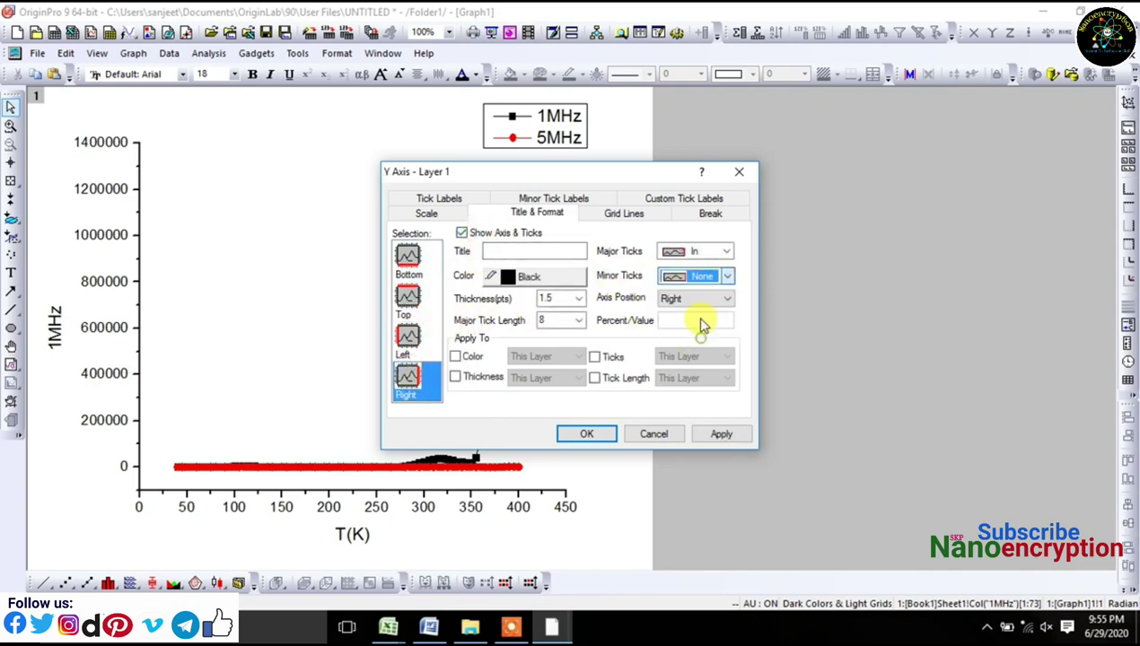
{"action": "left_click", "coordinate": [692, 252]}
{"action": "left_click", "coordinate": [705, 310]}
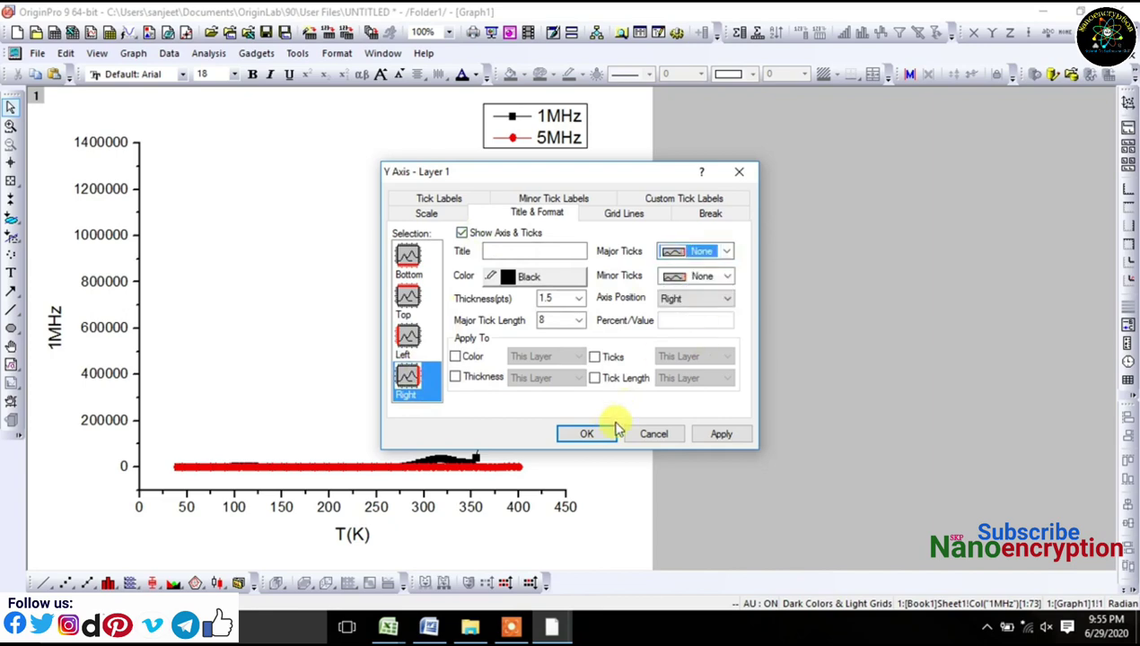
{"action": "left_click", "coordinate": [603, 435]}
{"action": "left_click_drag", "start_coordinate": [564, 132], "coordinate": [225, 176]}
{"action": "left_click", "coordinate": [575, 220]}
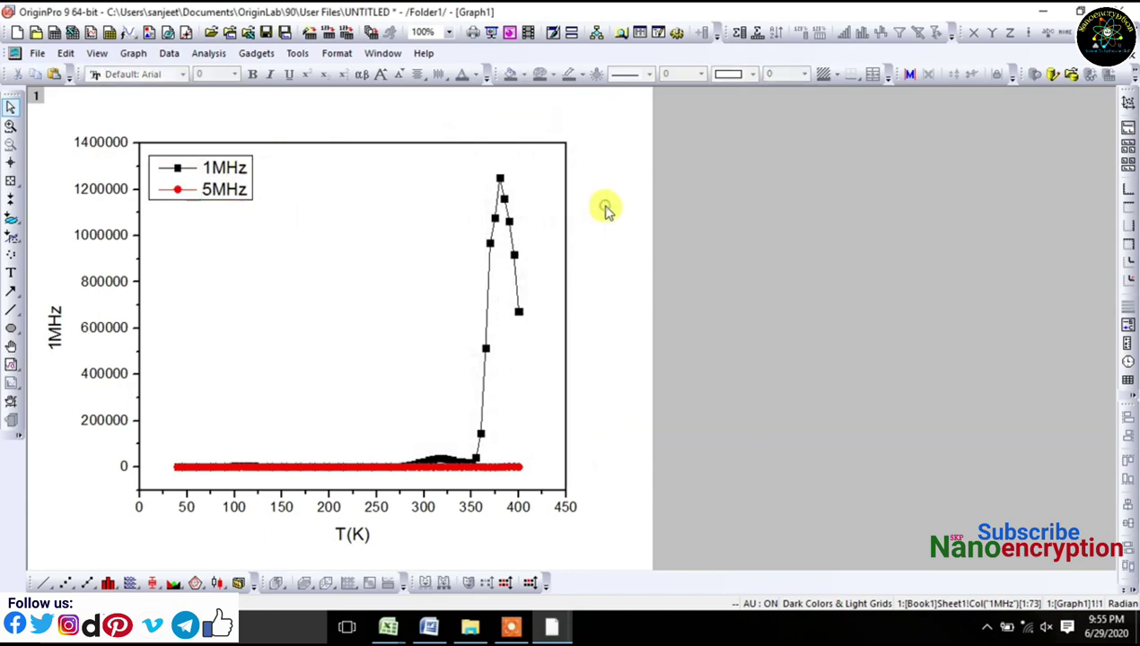
Step: Return to the Book1 worksheet, plot columns A and B as a line and symbol graph, and delete that new graph
{"action": "left_click", "coordinate": [370, 55]}
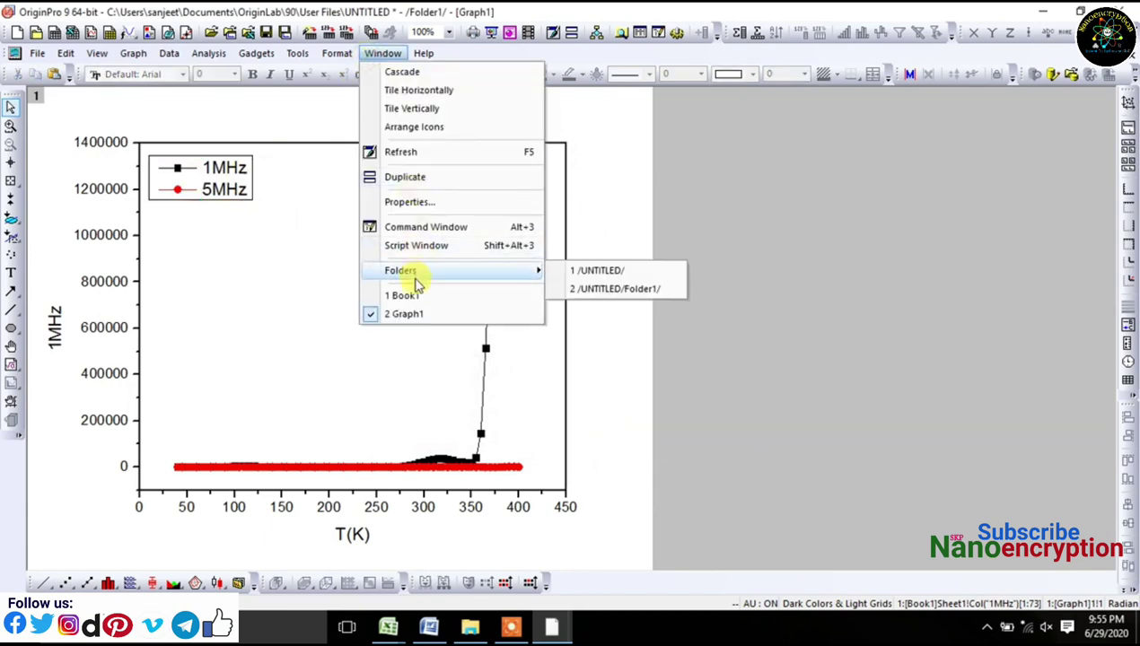
{"action": "left_click", "coordinate": [395, 291]}
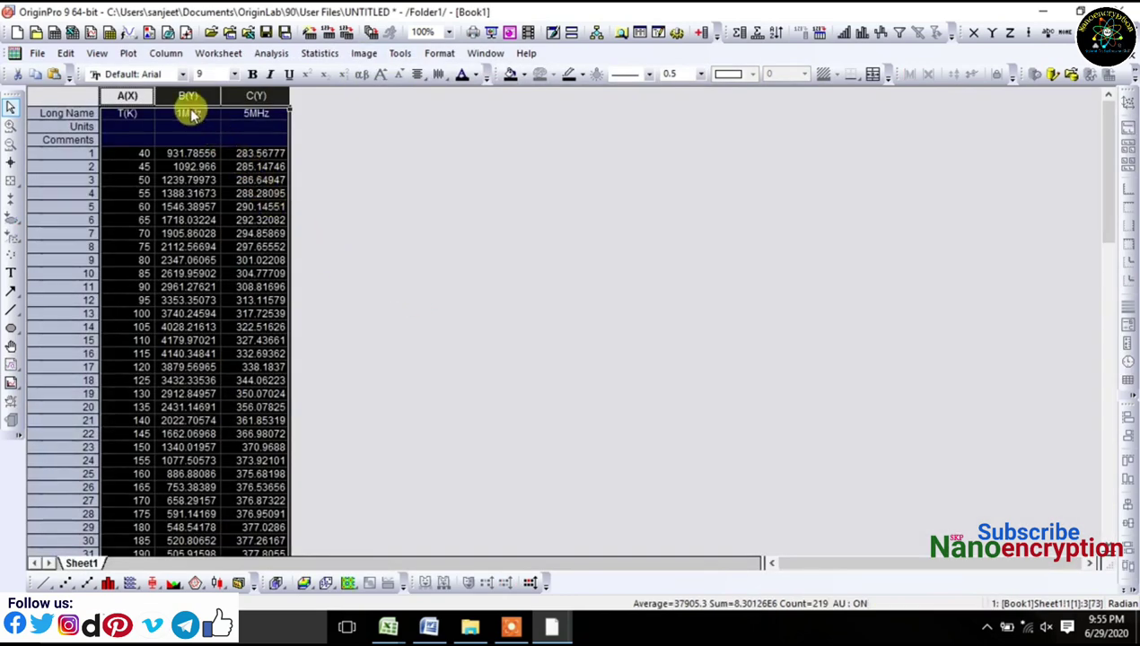
{"action": "left_click", "coordinate": [136, 97]}
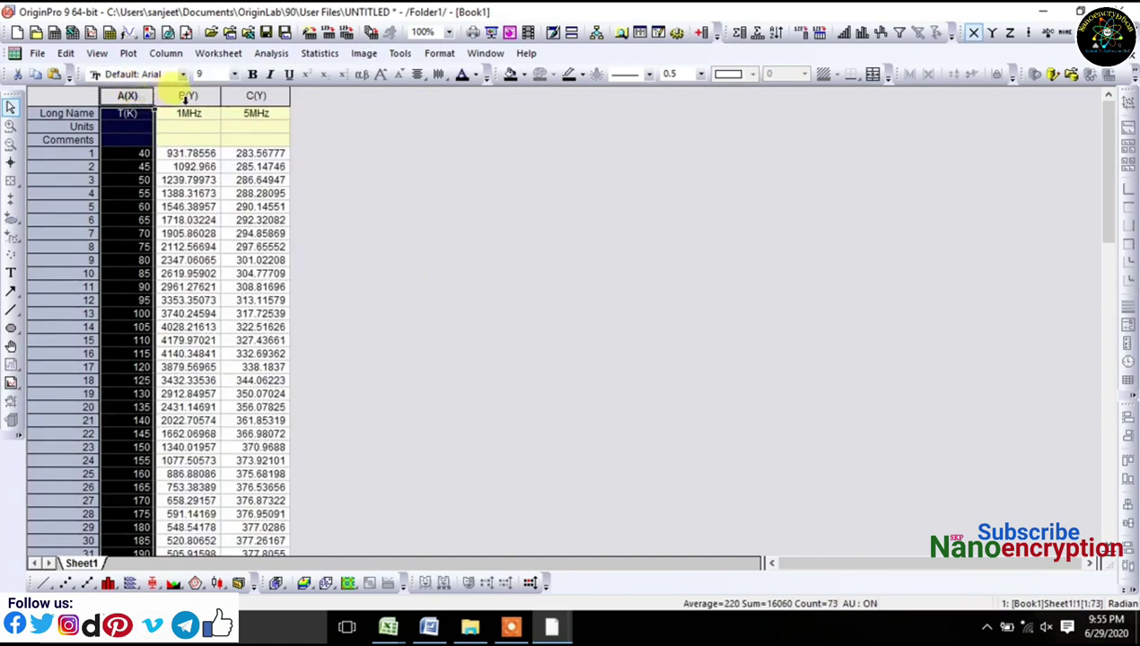
{"action": "left_click", "coordinate": [187, 97], "text": "ctrl"}
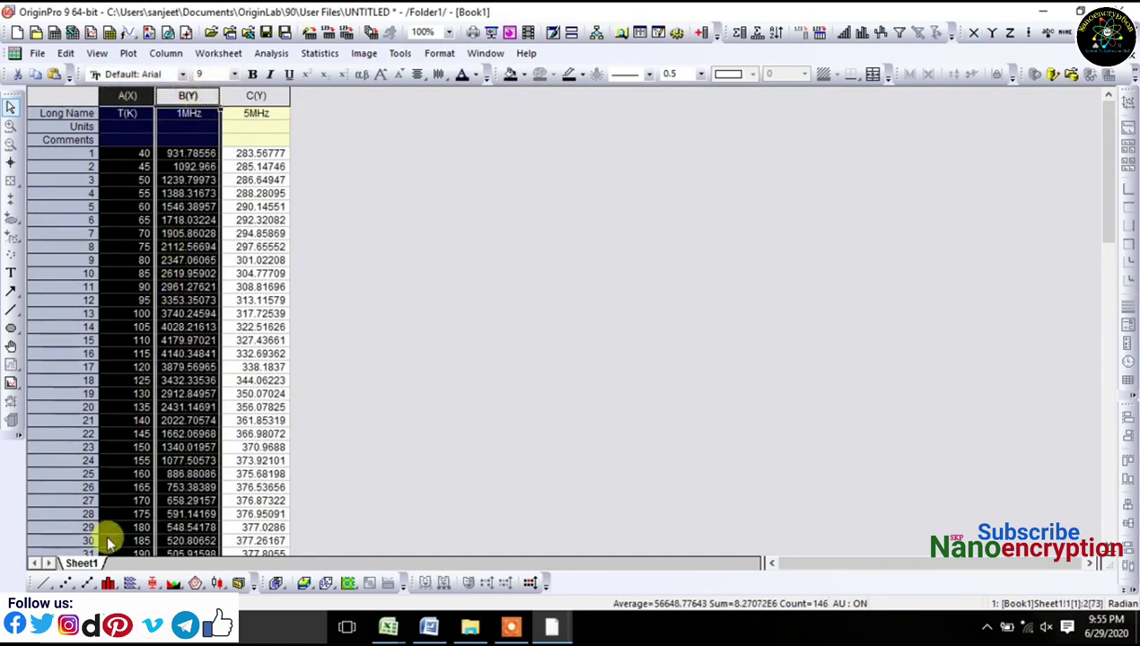
{"action": "left_click", "coordinate": [88, 584]}
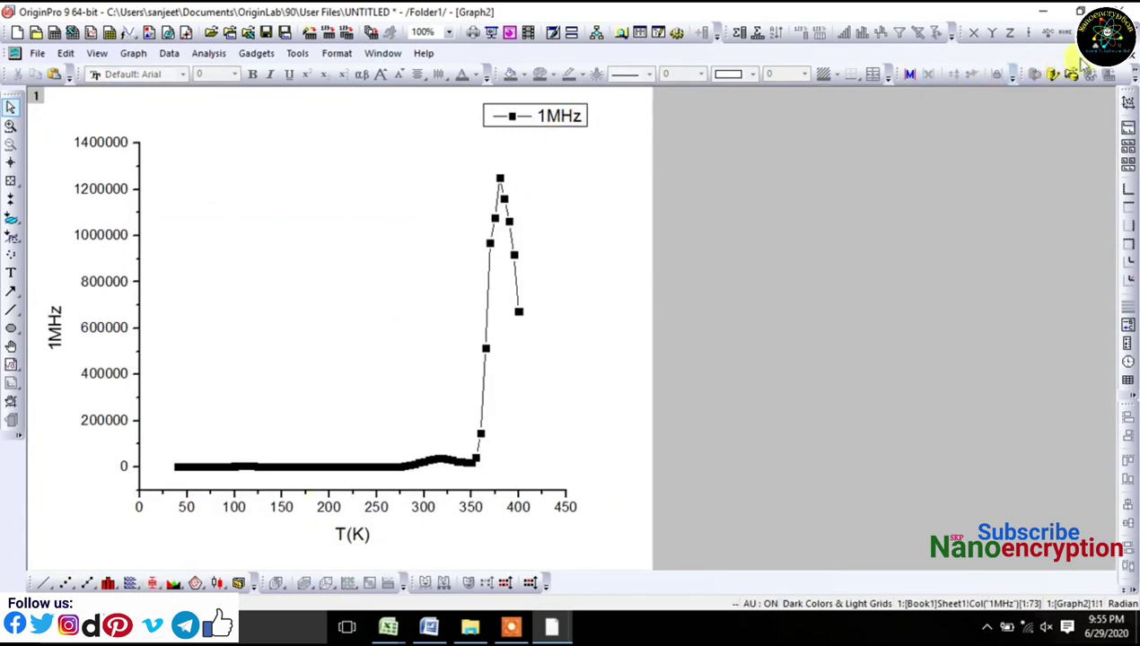
{"action": "left_click", "coordinate": [1132, 59]}
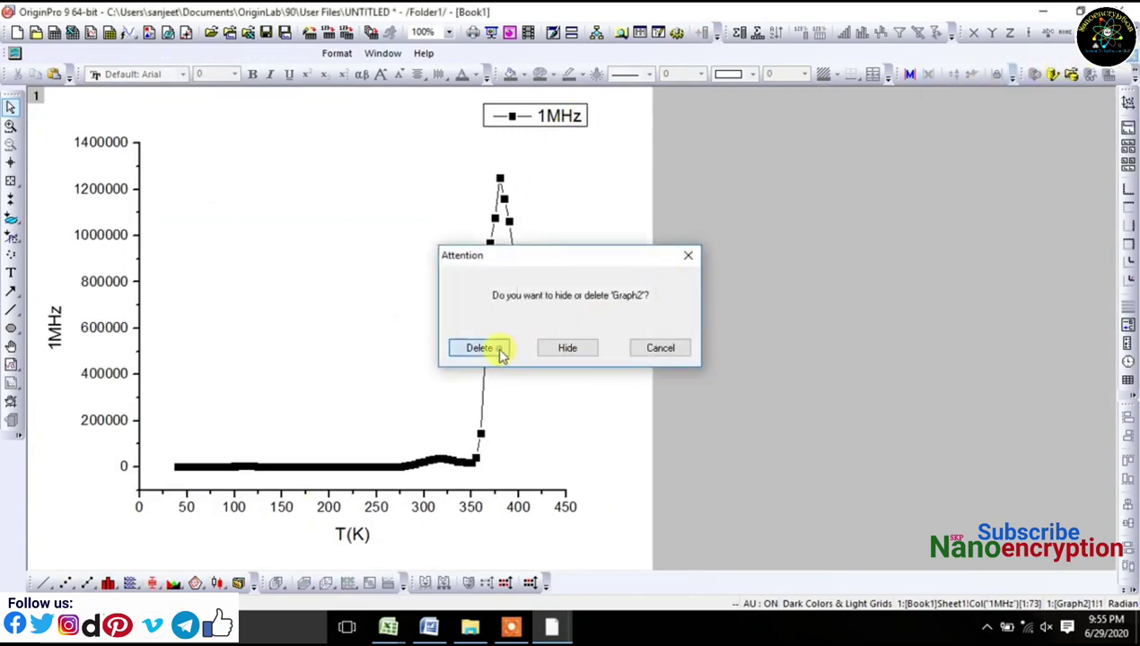
{"action": "left_click", "coordinate": [499, 349]}
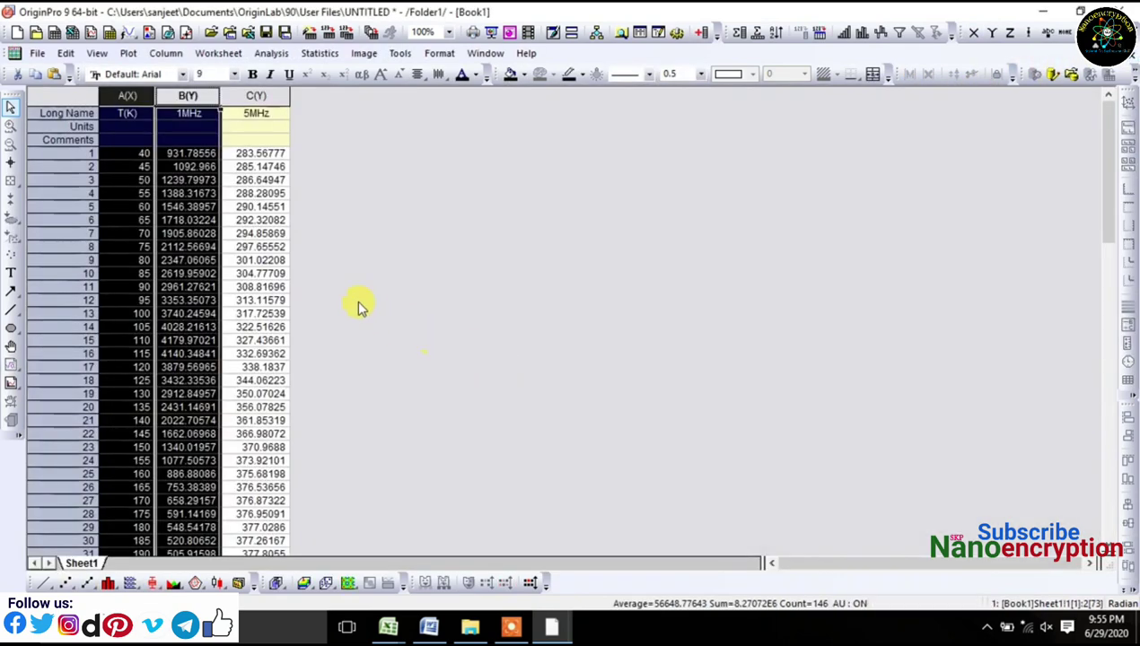
Step: Plot columns A and C as a line and symbol graph, delete that graph, and plot the same columns again
{"action": "left_click", "coordinate": [188, 99], "text": "ctrl"}
{"action": "left_click", "coordinate": [255, 117], "text": "ctrl"}
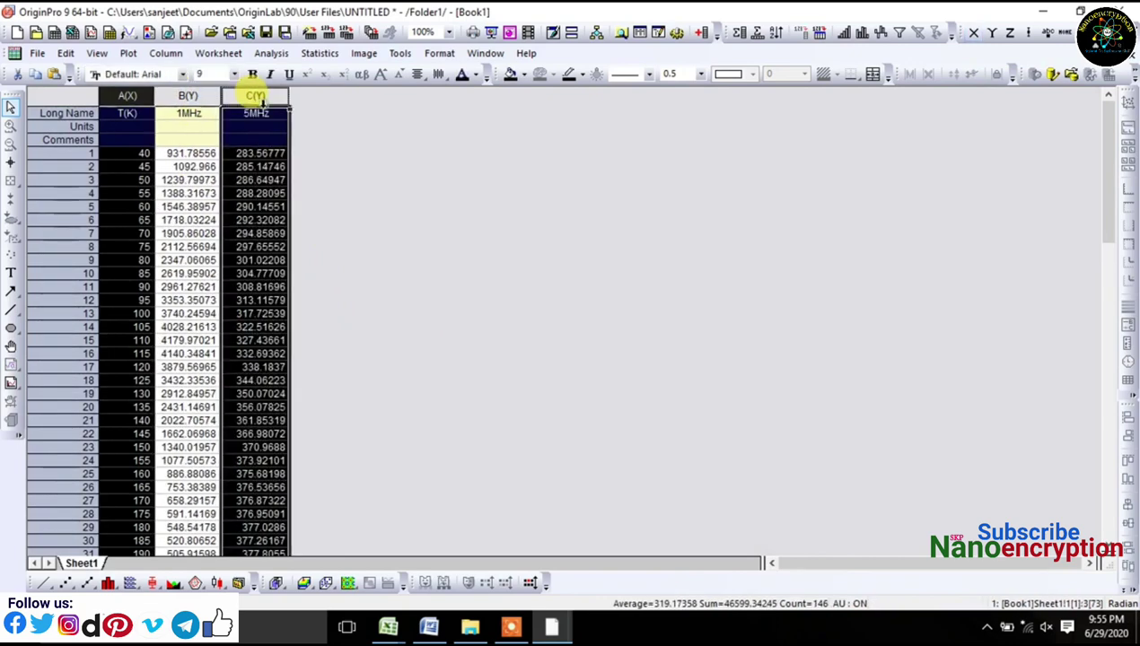
{"action": "left_click", "coordinate": [90, 582]}
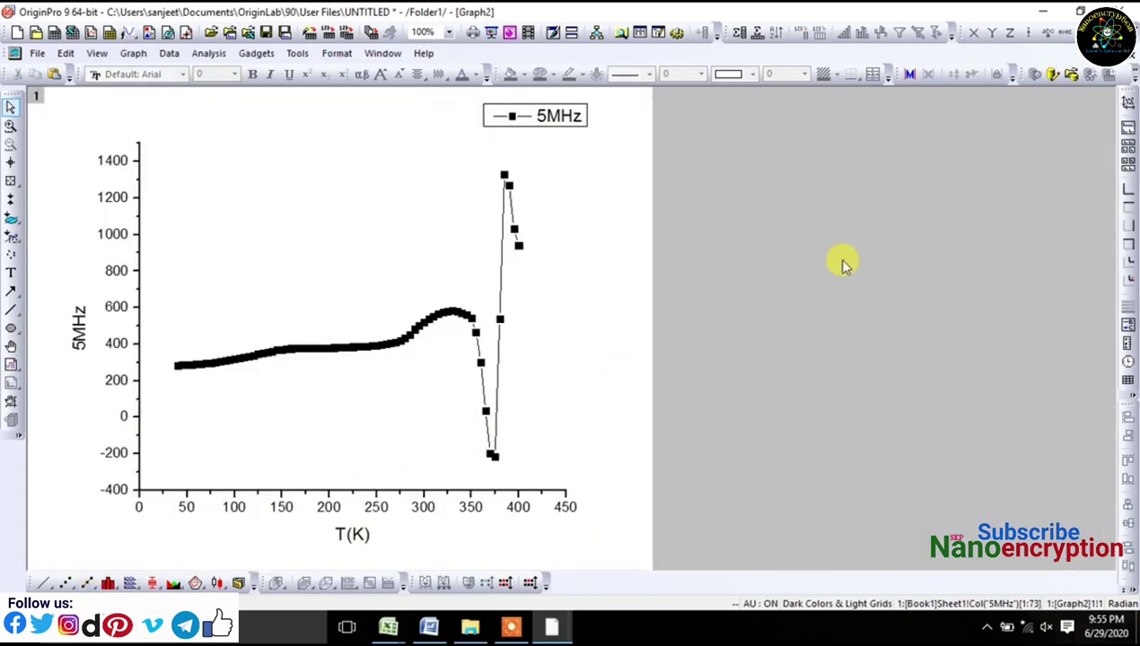
{"action": "left_click", "coordinate": [1130, 63]}
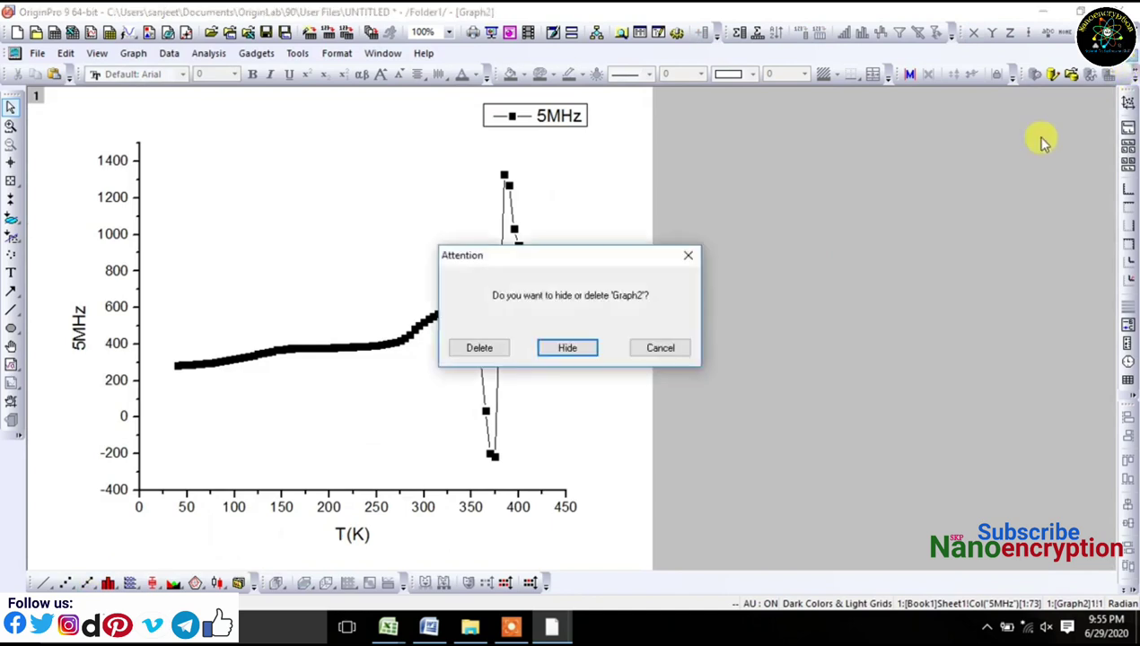
{"action": "left_click", "coordinate": [479, 349]}
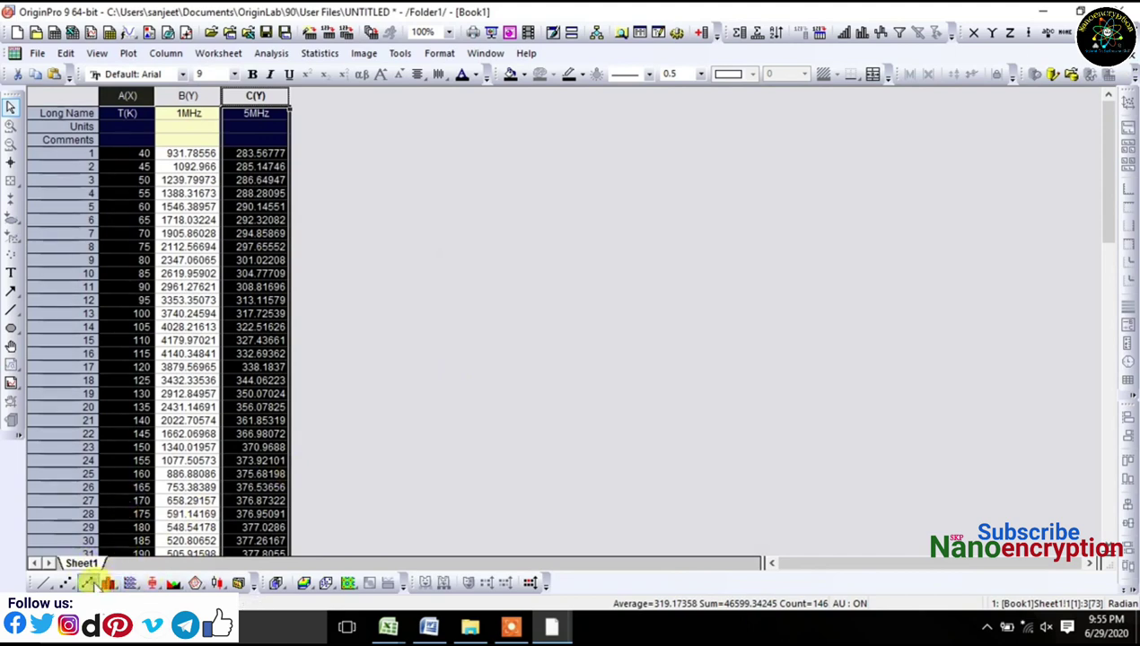
{"action": "left_click", "coordinate": [88, 583]}
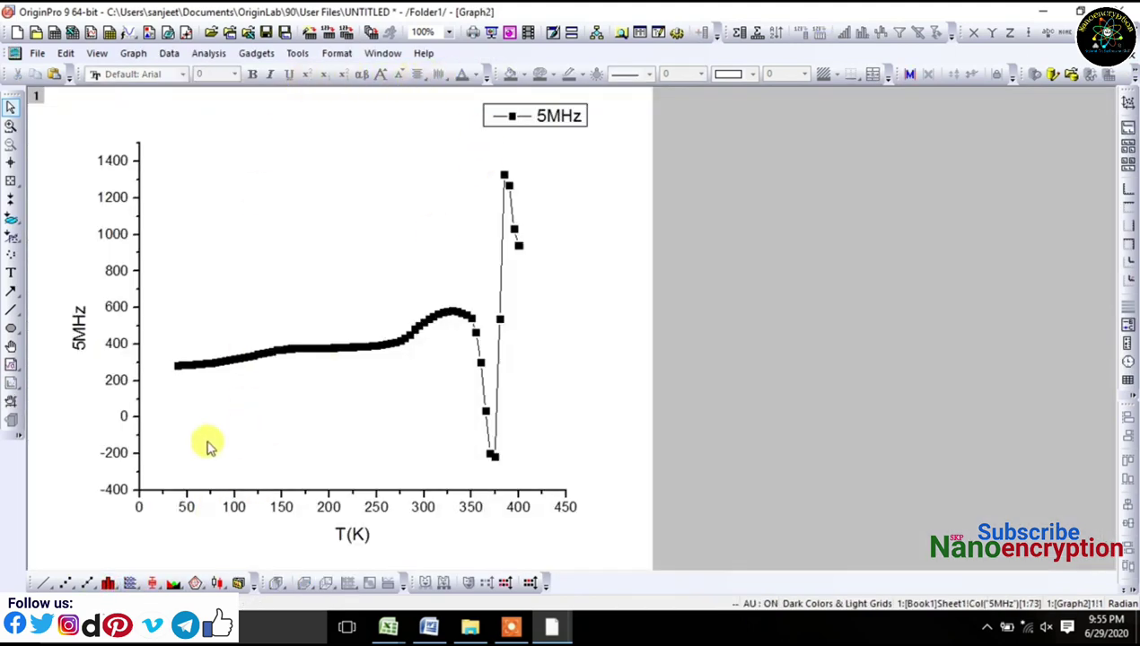
Step: Set the start value of both the vertical and horizontal scales of the 5MHz graph to 0
{"action": "double_click", "coordinate": [116, 489]}
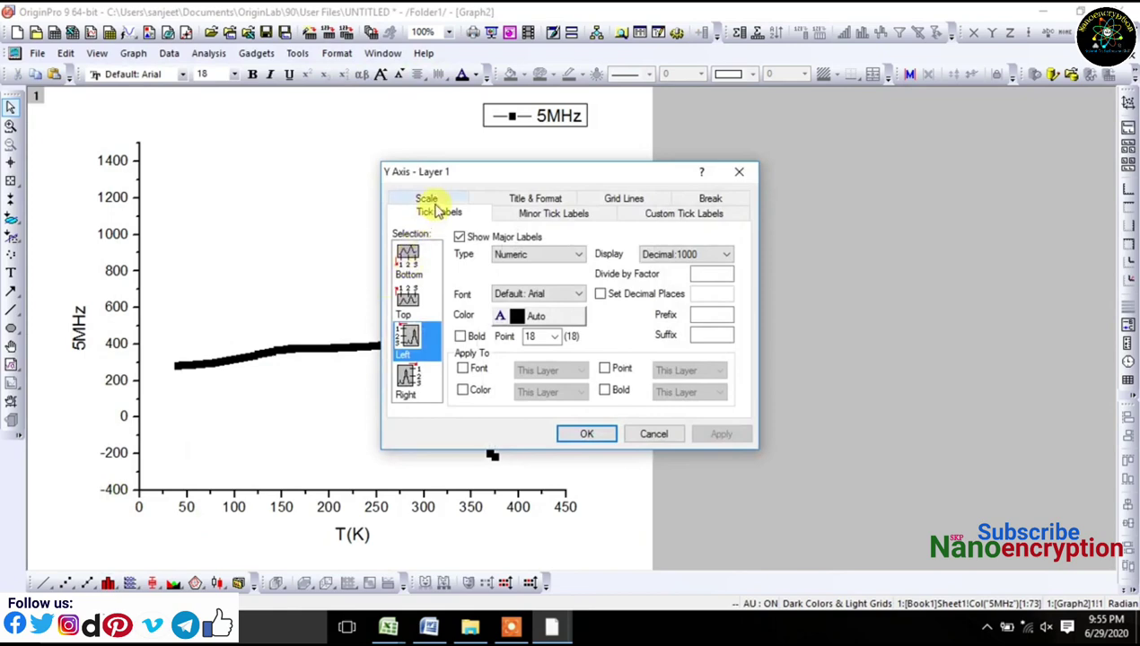
{"action": "left_click", "coordinate": [427, 200]}
{"action": "double_click", "coordinate": [509, 248]}
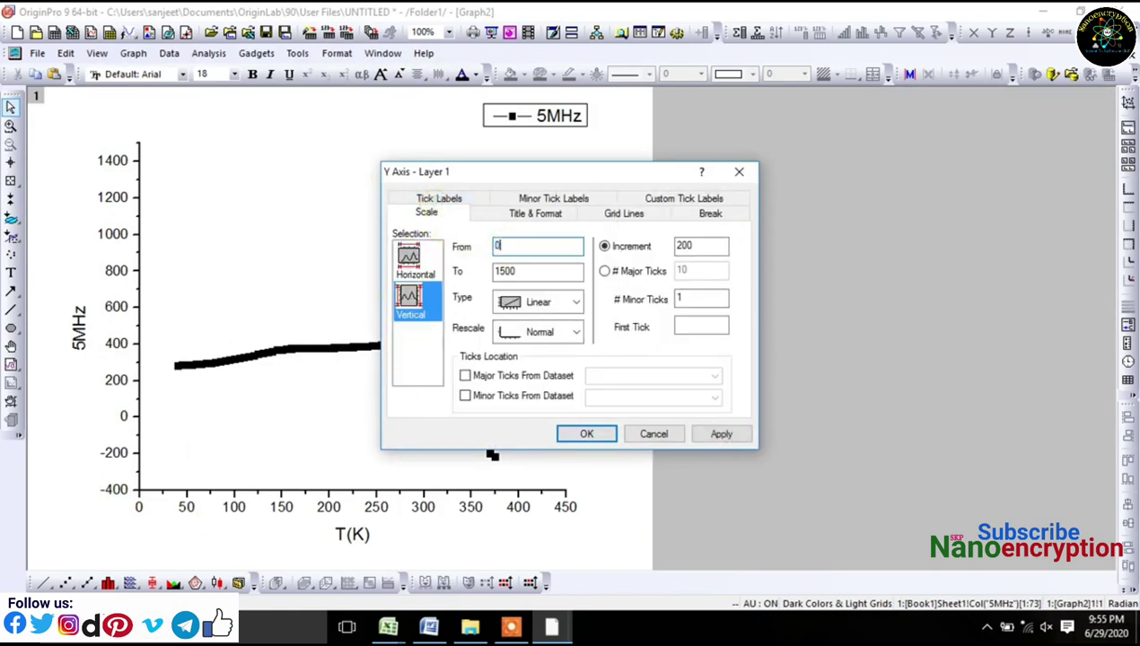
{"action": "left_click", "coordinate": [413, 260]}
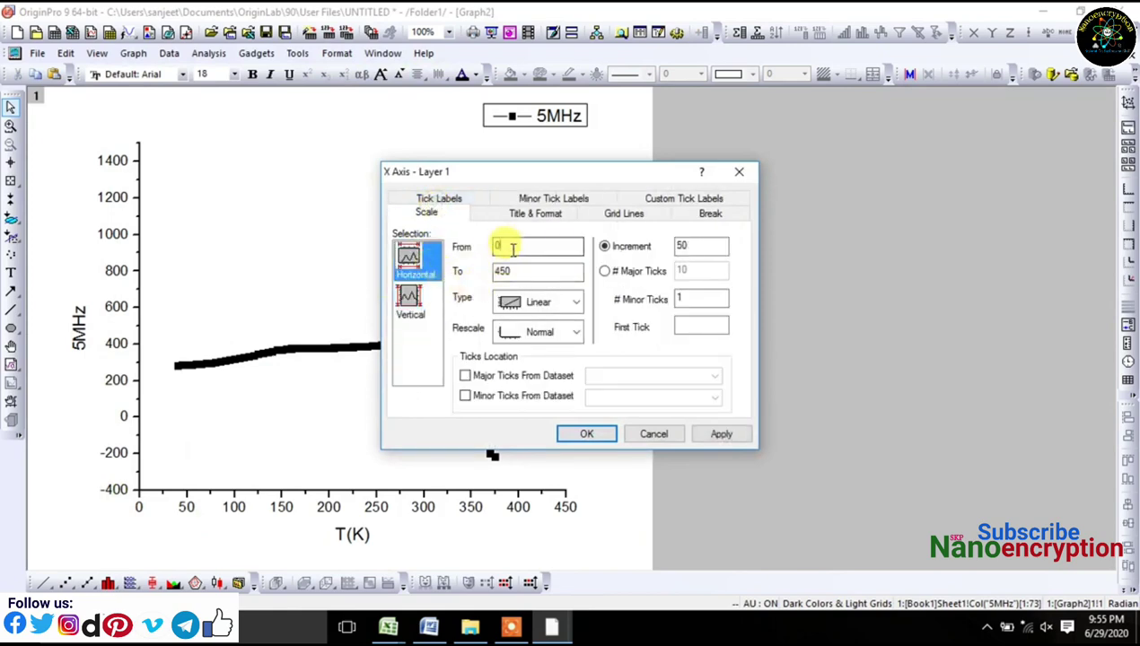
{"action": "type", "text": "0"}
{"action": "left_click", "coordinate": [723, 435]}
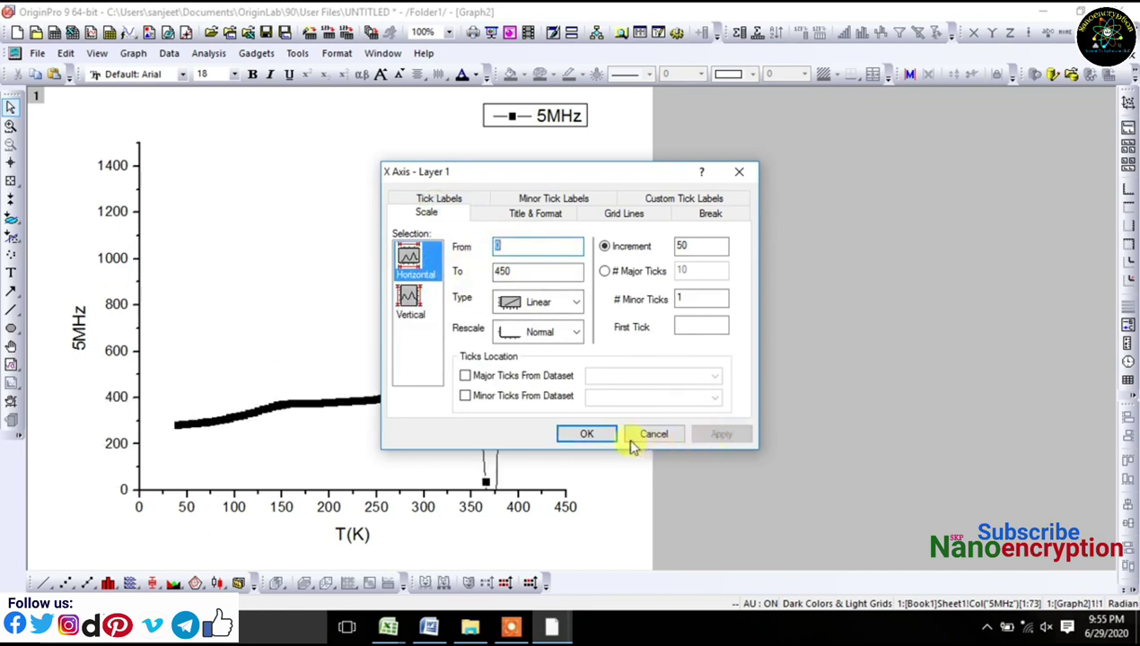
{"action": "left_click", "coordinate": [589, 434]}
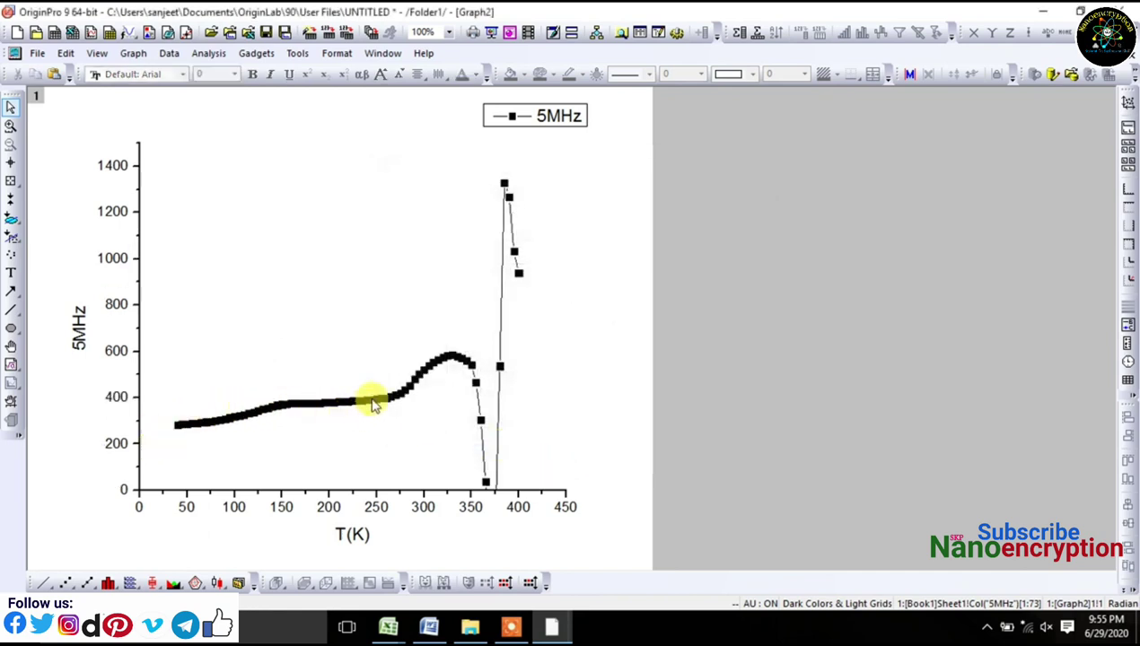
Step: Show the top axis line of the 5MHz graph with major and minor ticks set to None
{"action": "double_click", "coordinate": [340, 510]}
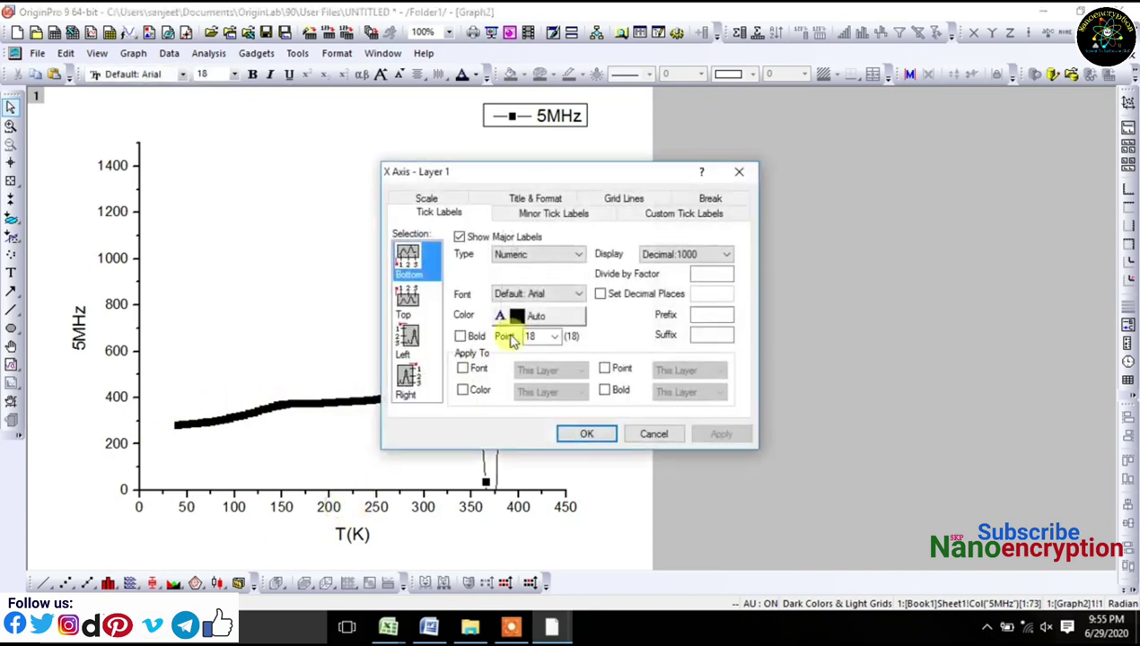
{"action": "left_click", "coordinate": [534, 213]}
{"action": "left_click", "coordinate": [521, 201]}
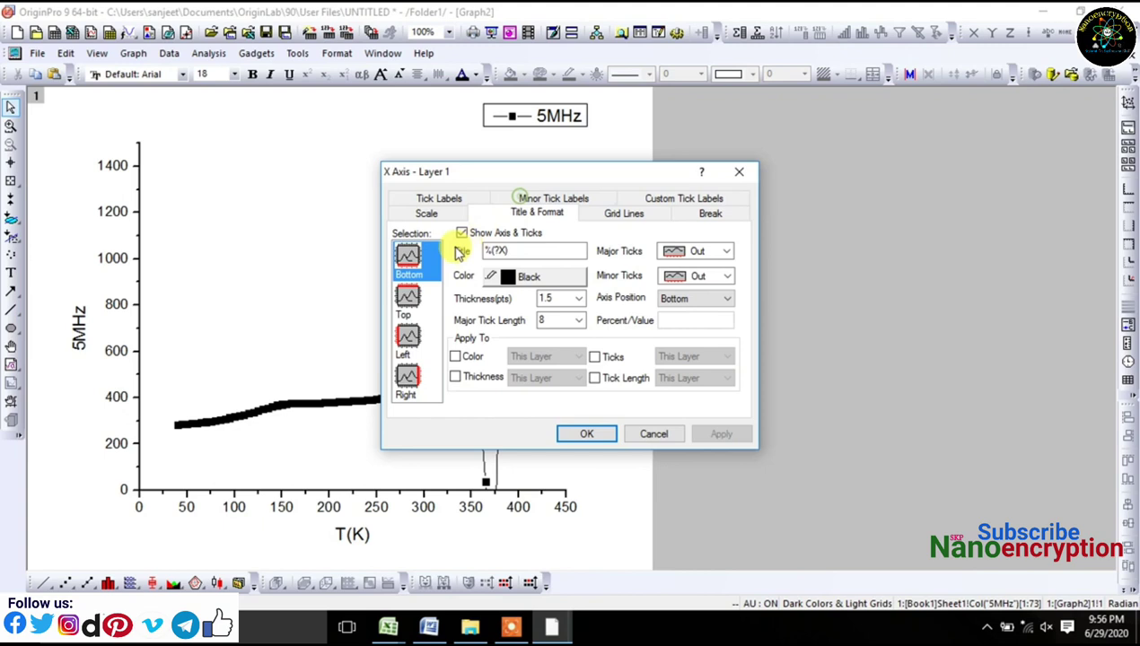
{"action": "left_click", "coordinate": [407, 296]}
{"action": "left_click", "coordinate": [462, 234]}
{"action": "left_click", "coordinate": [709, 277]}
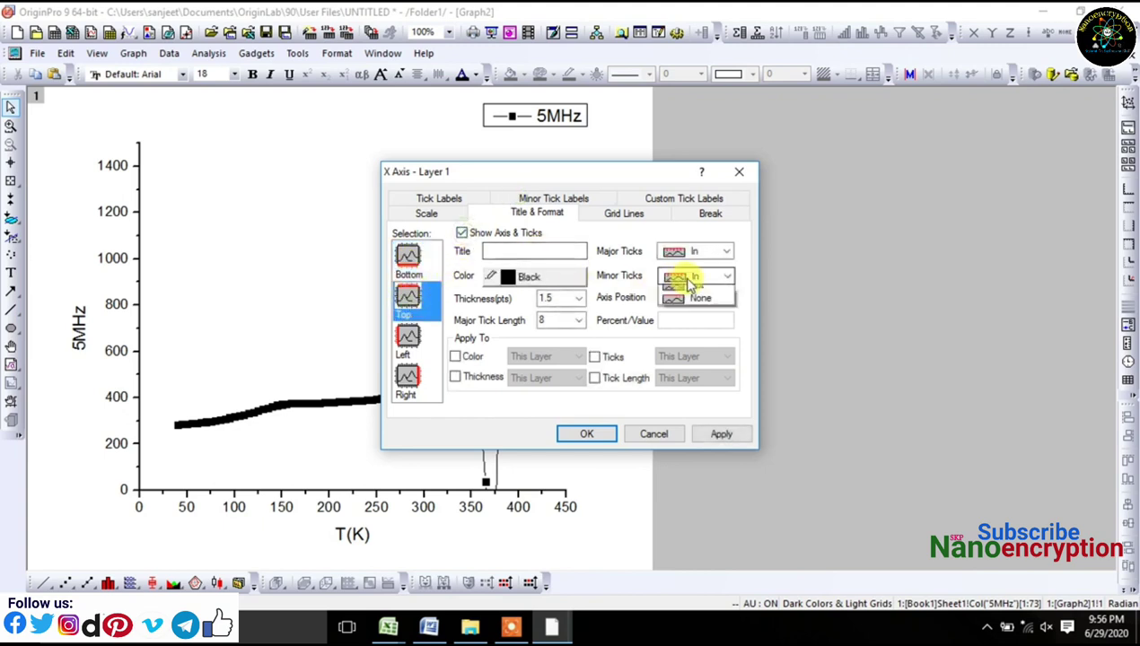
{"action": "left_click", "coordinate": [693, 330]}
{"action": "left_click", "coordinate": [705, 255]}
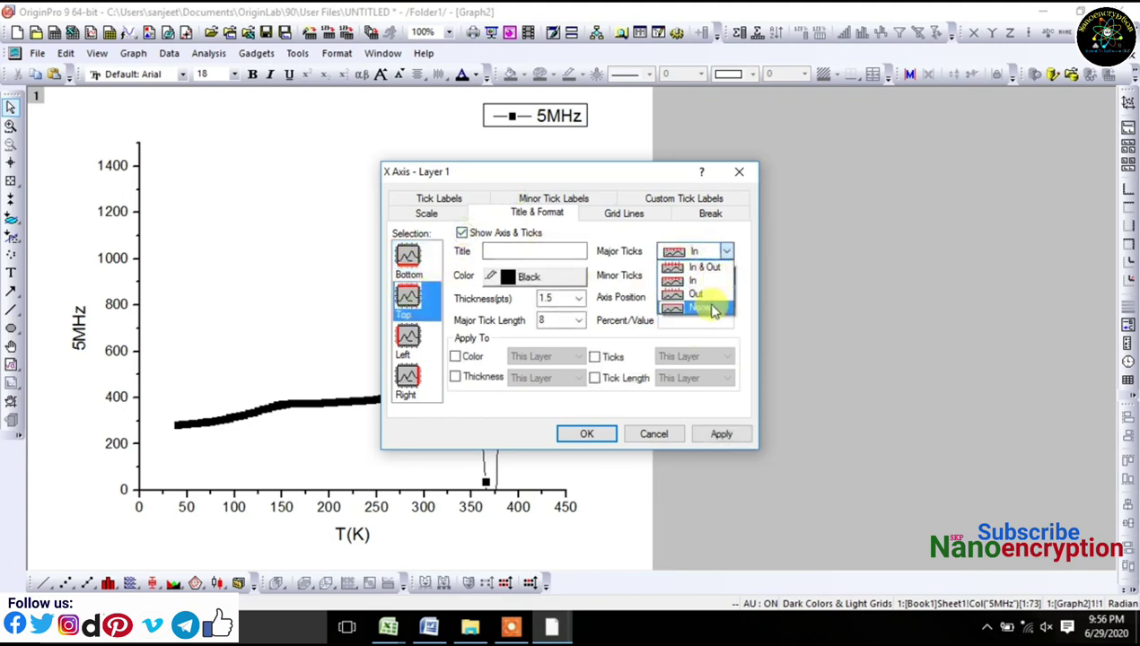
{"action": "left_click", "coordinate": [714, 303]}
Step: Show the right axis line of the 5MHz graph with major and minor ticks set to None, and move the legend inside the plot frame
{"action": "left_click", "coordinate": [421, 387]}
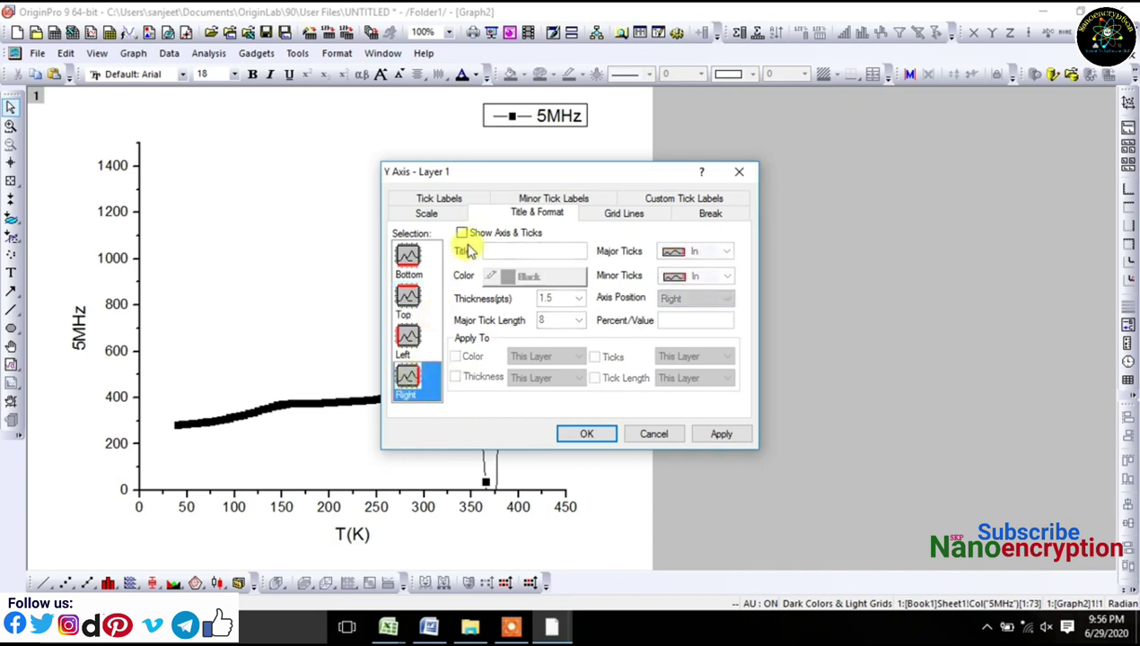
{"action": "left_click", "coordinate": [462, 234]}
{"action": "left_click", "coordinate": [718, 278]}
{"action": "left_click", "coordinate": [705, 331]}
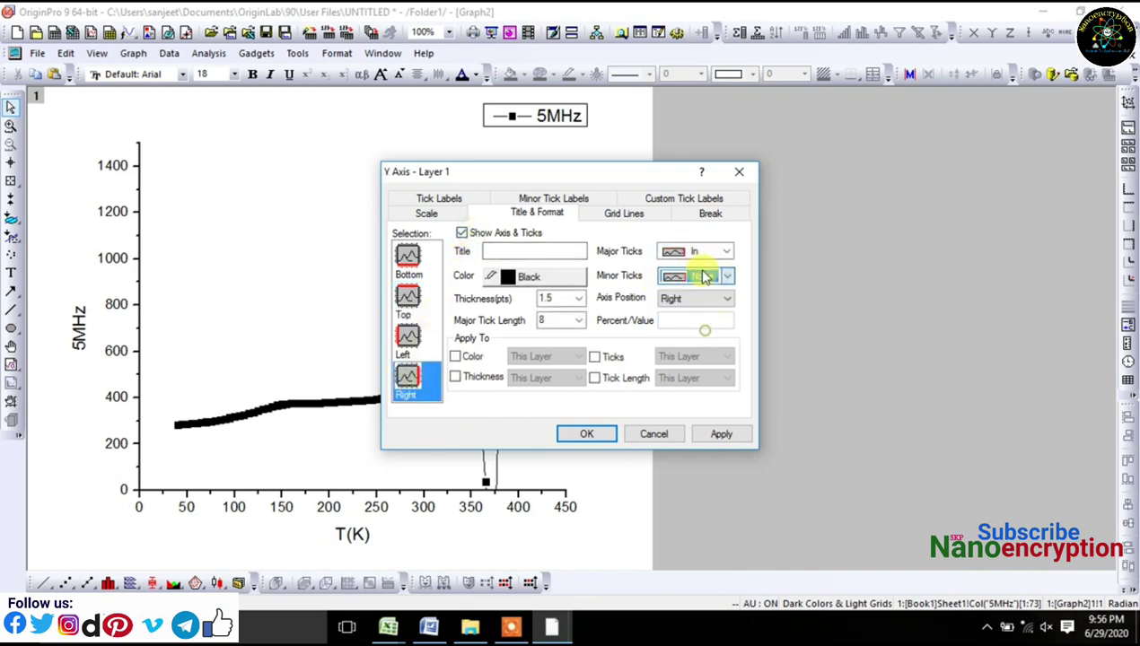
{"action": "left_click", "coordinate": [699, 251]}
{"action": "left_click", "coordinate": [699, 307]}
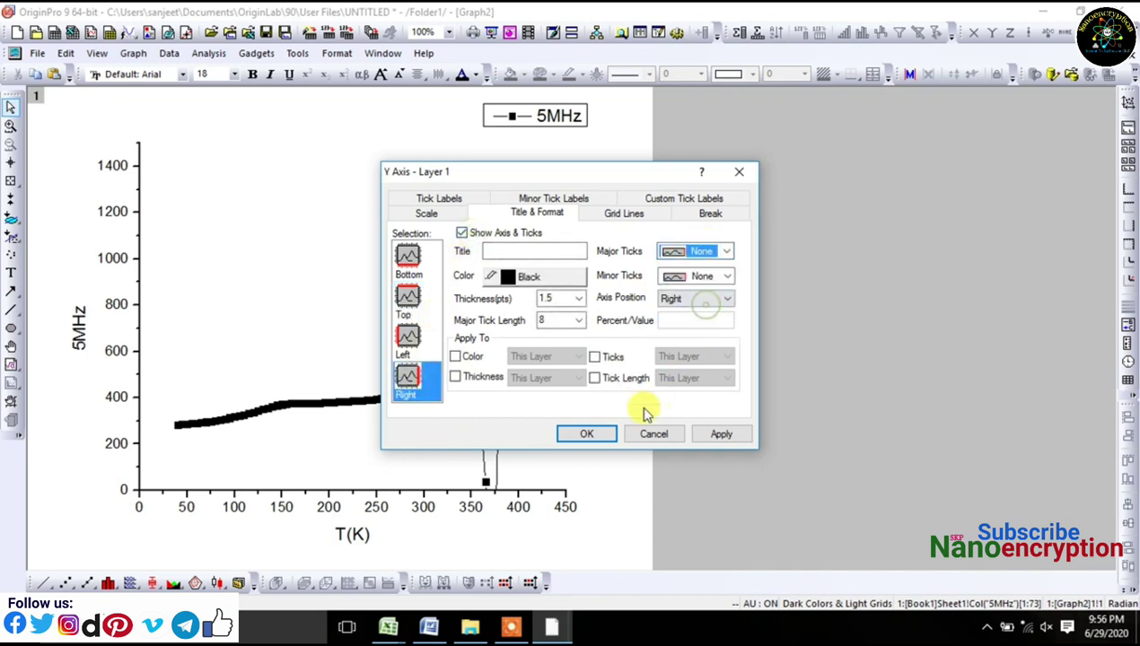
{"action": "left_click", "coordinate": [590, 434]}
{"action": "left_click_drag", "start_coordinate": [552, 115], "coordinate": [248, 185]}
{"action": "left_click", "coordinate": [594, 257]}
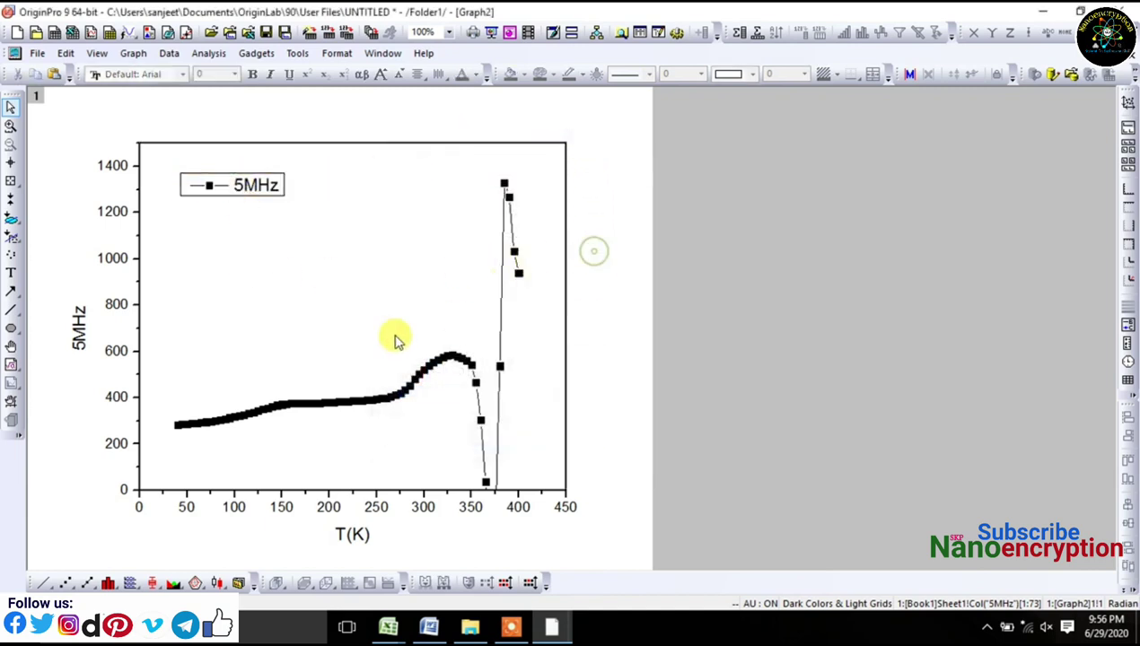
Step: Replace the vertical axis title of the 5MHz graph with "Dielectric Constant(K)"
{"action": "left_click", "coordinate": [81, 325]}
{"action": "left_click", "coordinate": [81, 327]}
{"action": "left_click", "coordinate": [54, 334]}
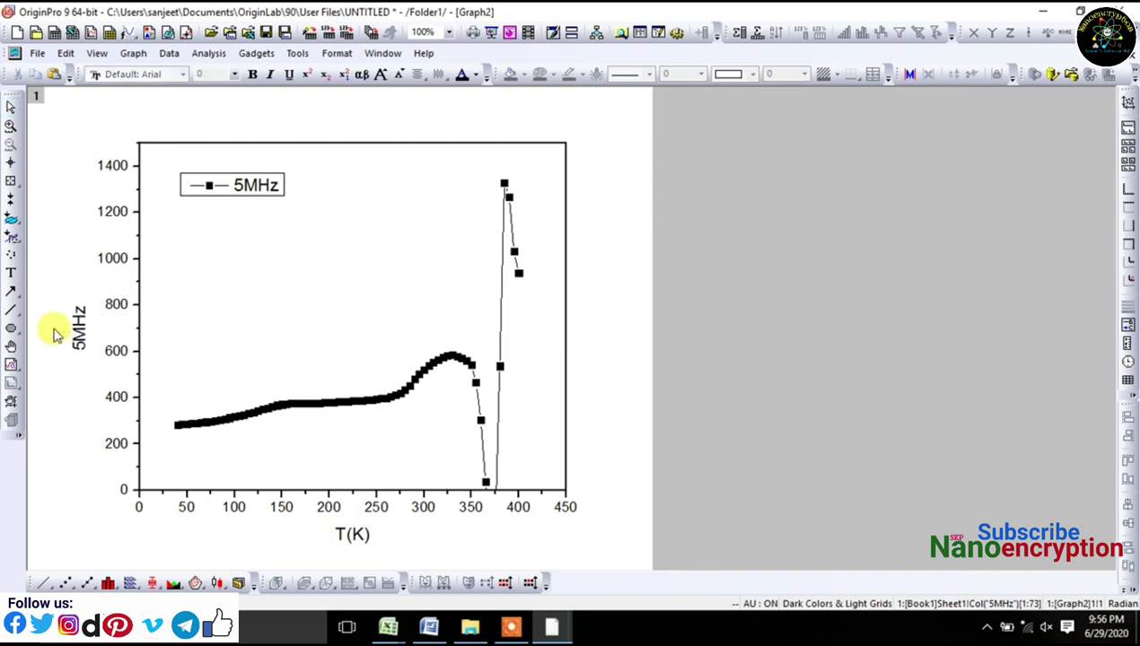
{"action": "left_click", "coordinate": [81, 327]}
{"action": "left_click", "coordinate": [79, 328]}
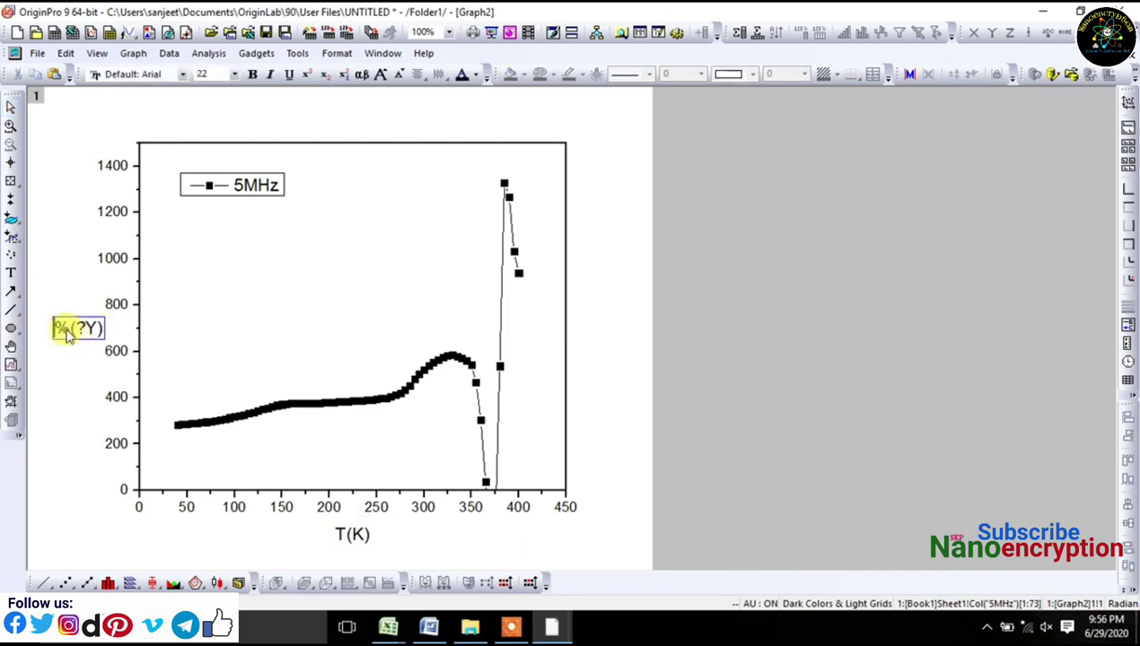
{"action": "left_click_drag", "start_coordinate": [64, 332], "coordinate": [125, 337]}
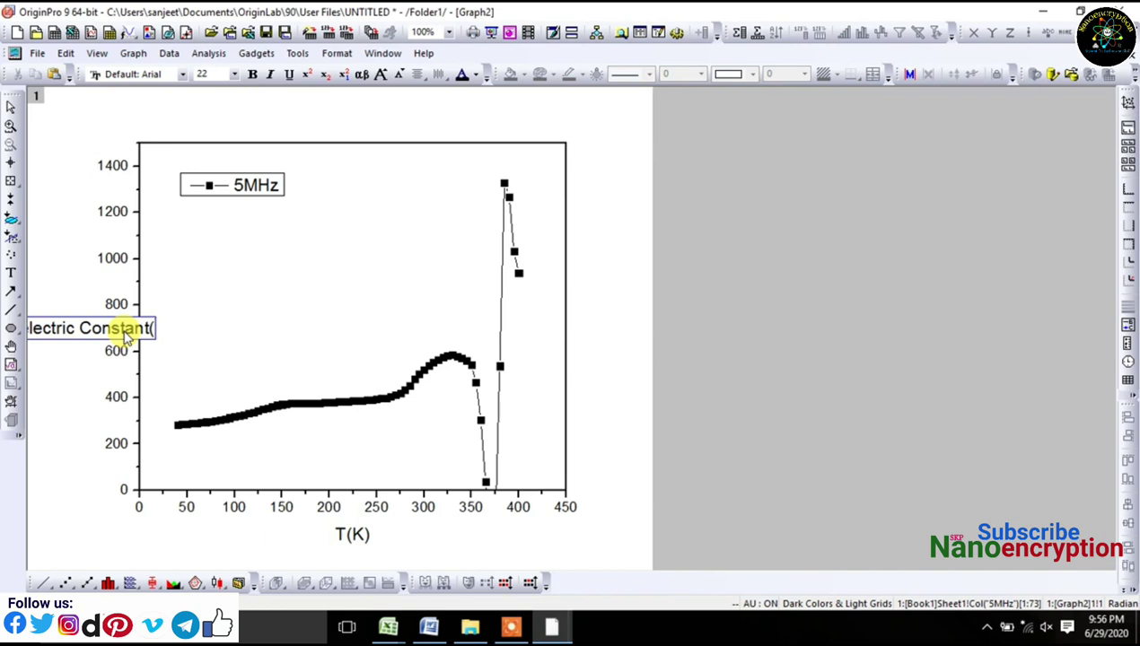
{"action": "type", "text": "K)"}
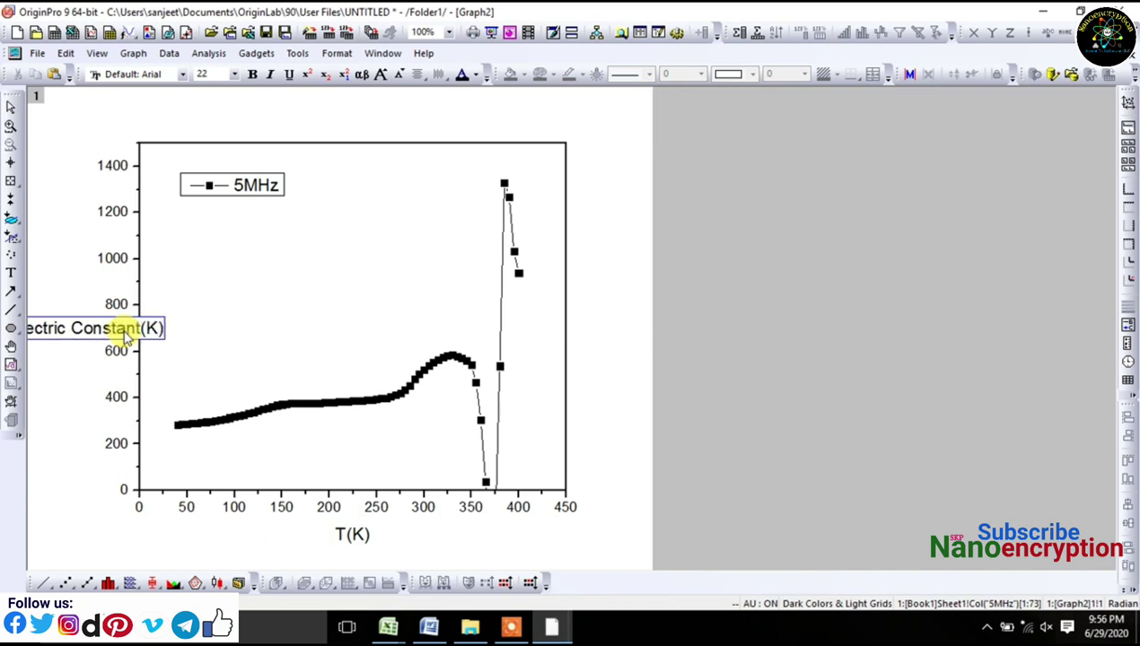
{"action": "left_click", "coordinate": [51, 401]}
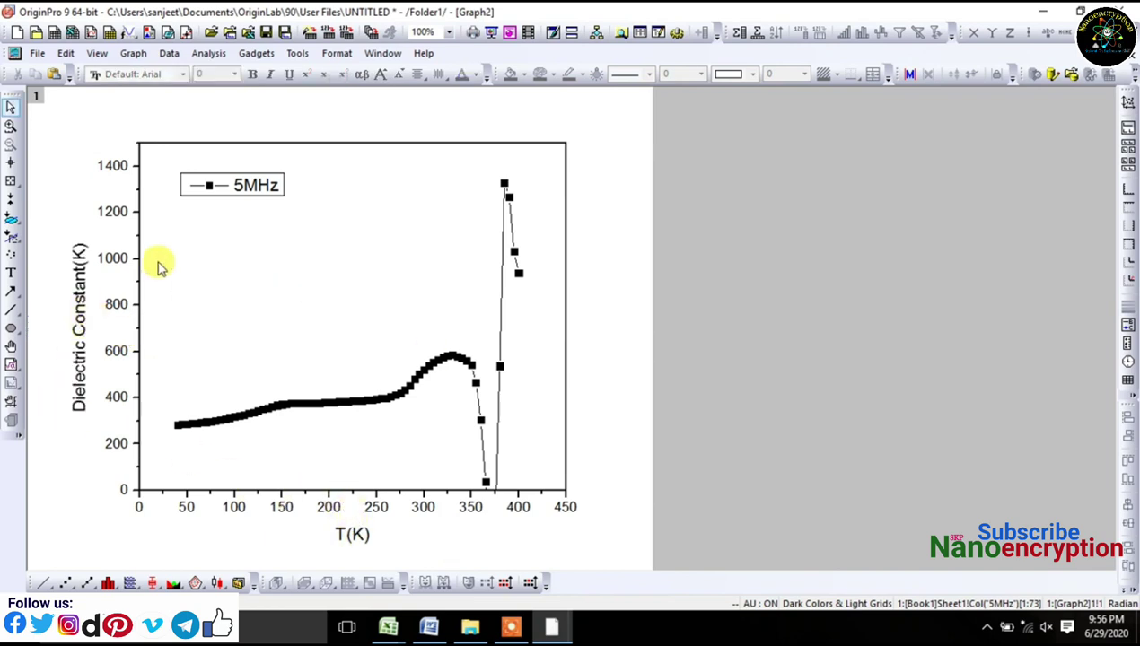
Step: Move the 5MHz legend close into the upper-left corner of the plot frame
{"action": "left_click", "coordinate": [260, 187]}
{"action": "left_click_drag", "start_coordinate": [263, 188], "coordinate": [228, 166]}
{"action": "left_click", "coordinate": [320, 197]}
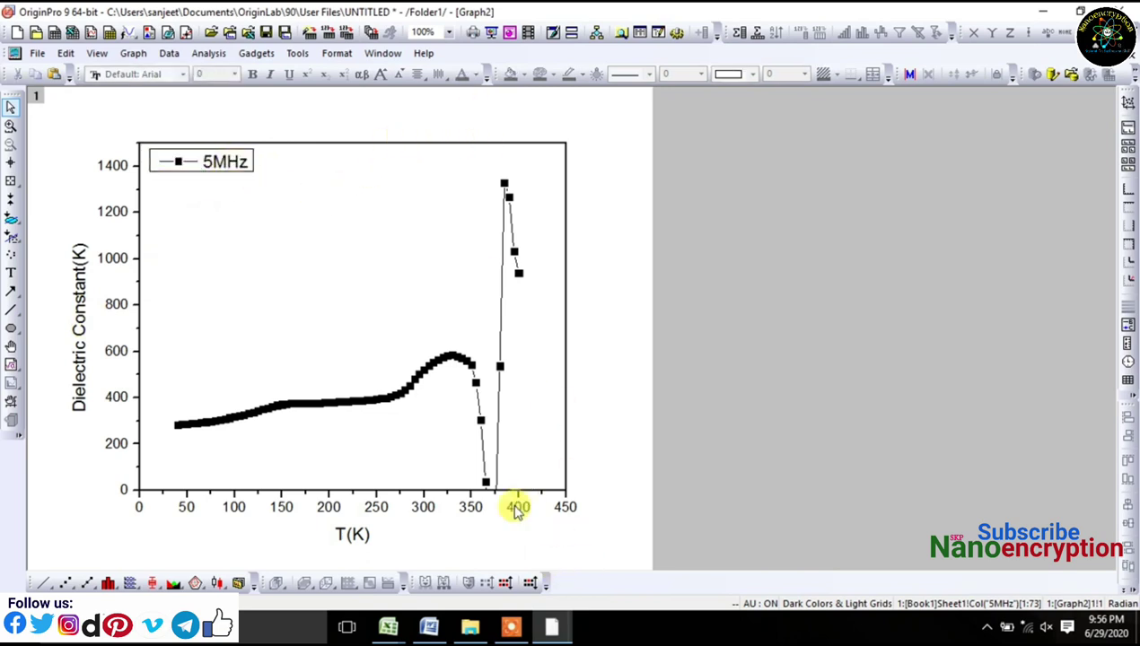
Step: Switch to the 1MHz workbook in Excel and copy the sigma values from Q3 to Q75
{"action": "mouse_move", "coordinate": [384, 624]}
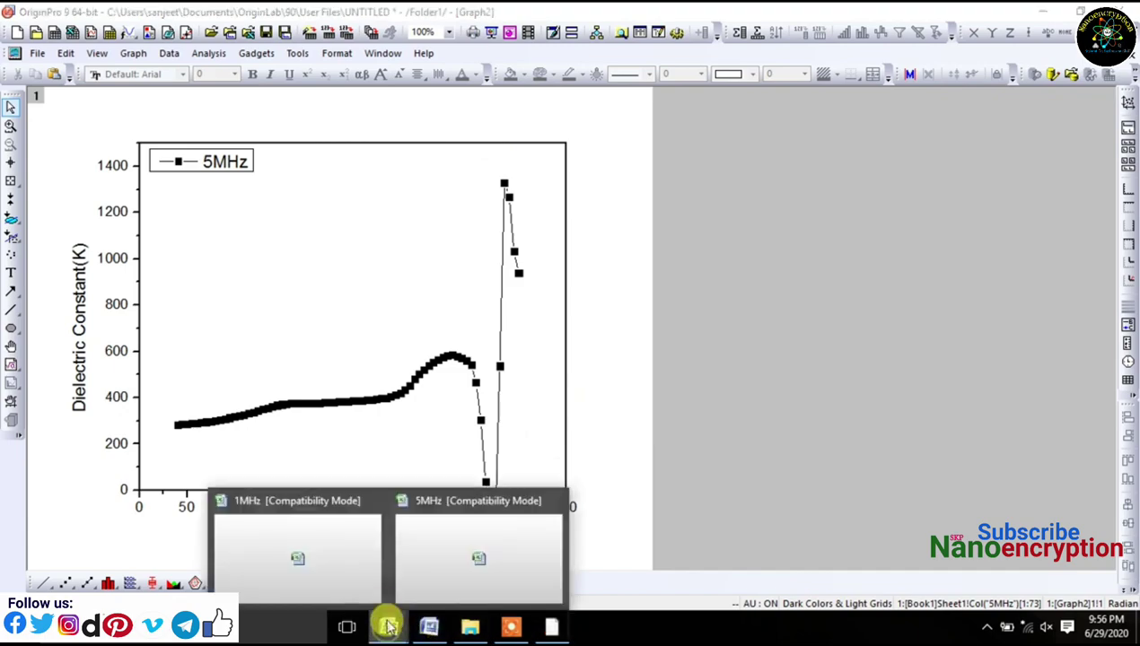
{"action": "left_click", "coordinate": [350, 592]}
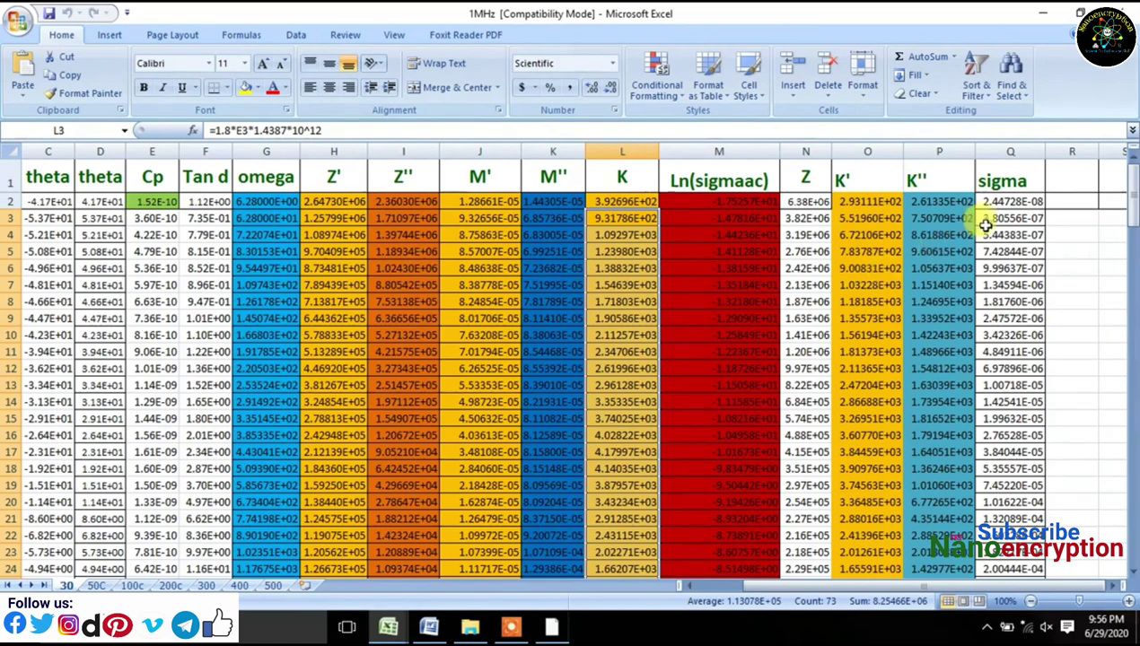
{"action": "left_click_drag", "start_coordinate": [990, 217], "coordinate": [1003, 290]}
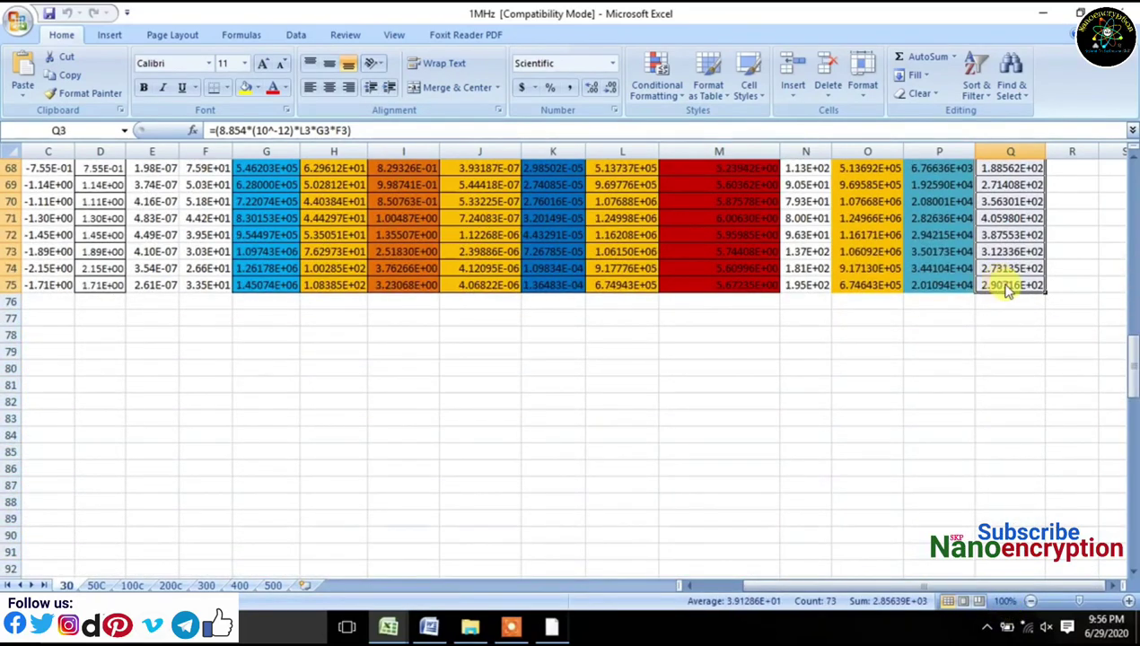
{"action": "right_click", "coordinate": [1007, 289]}
{"action": "left_click", "coordinate": [868, 316]}
{"action": "scroll", "coordinate": [708, 389], "scroll_direction": "up", "scroll_amount": 20}
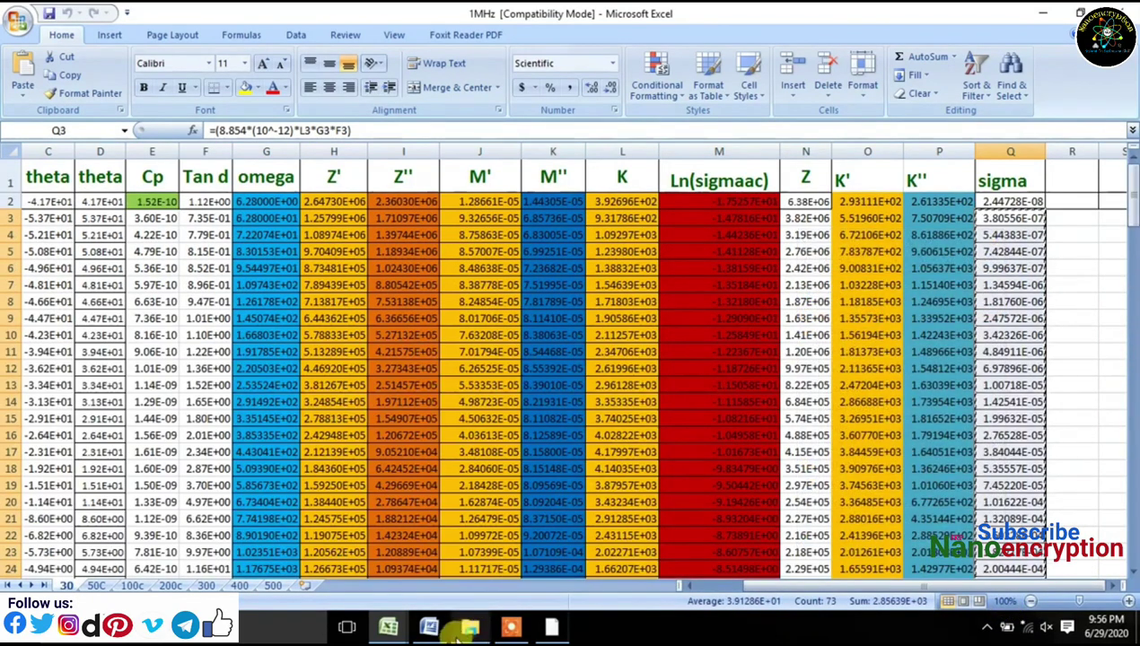
Step: Switch back to OriginPro, bring up the Book1 worksheet and add two new columns, D and E
{"action": "left_click", "coordinate": [511, 626]}
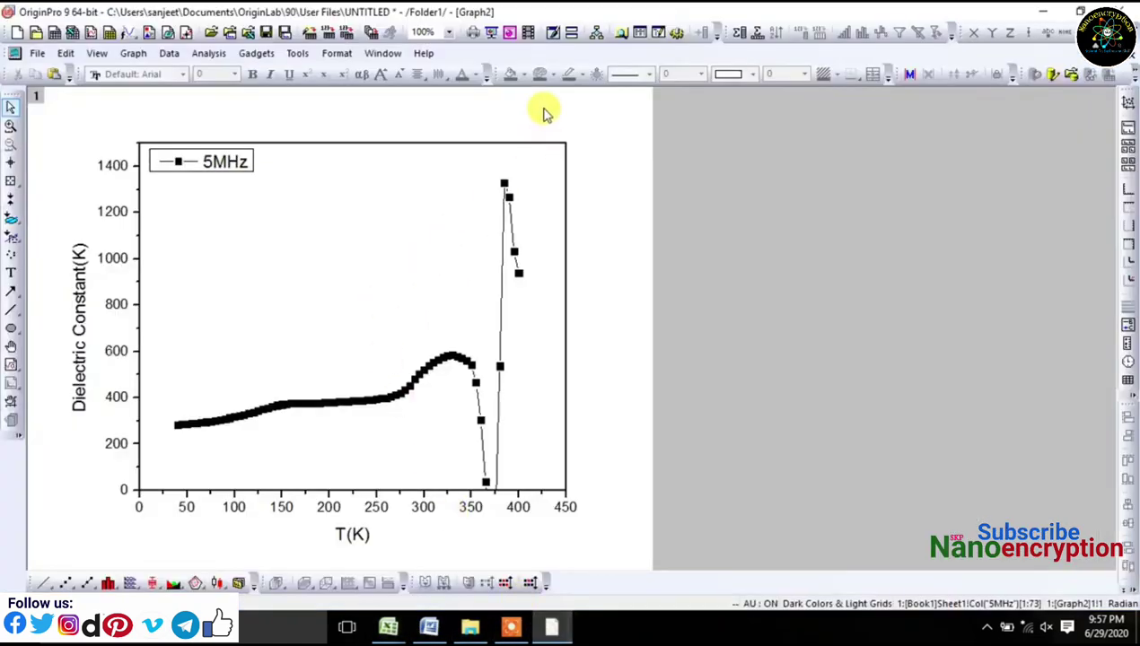
{"action": "left_click", "coordinate": [386, 53]}
{"action": "left_click", "coordinate": [406, 297]}
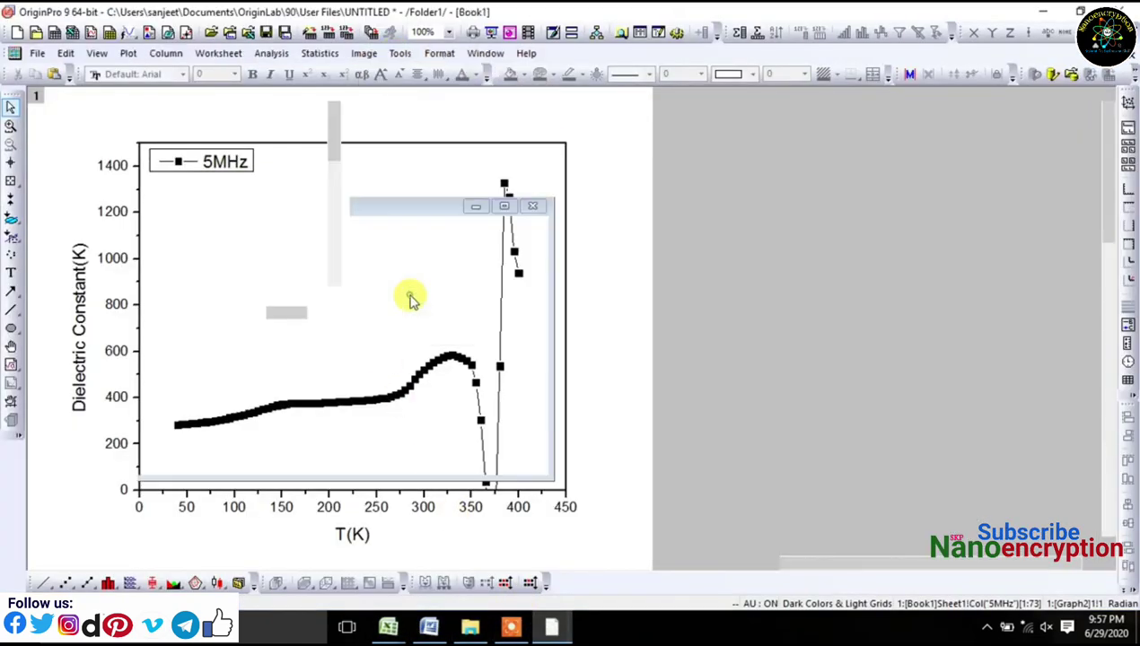
{"action": "double_click", "coordinate": [702, 33]}
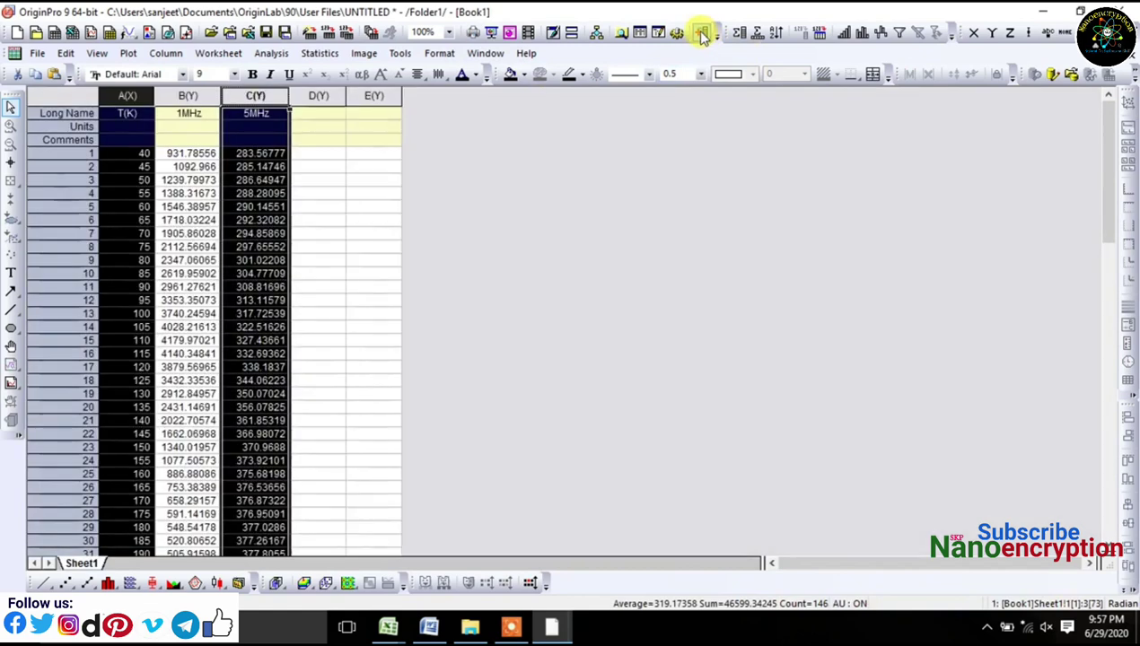
Step: Paste the copied 1MHz sigma values into column D from row 1 and widen the column to fit them
{"action": "left_click", "coordinate": [335, 158]}
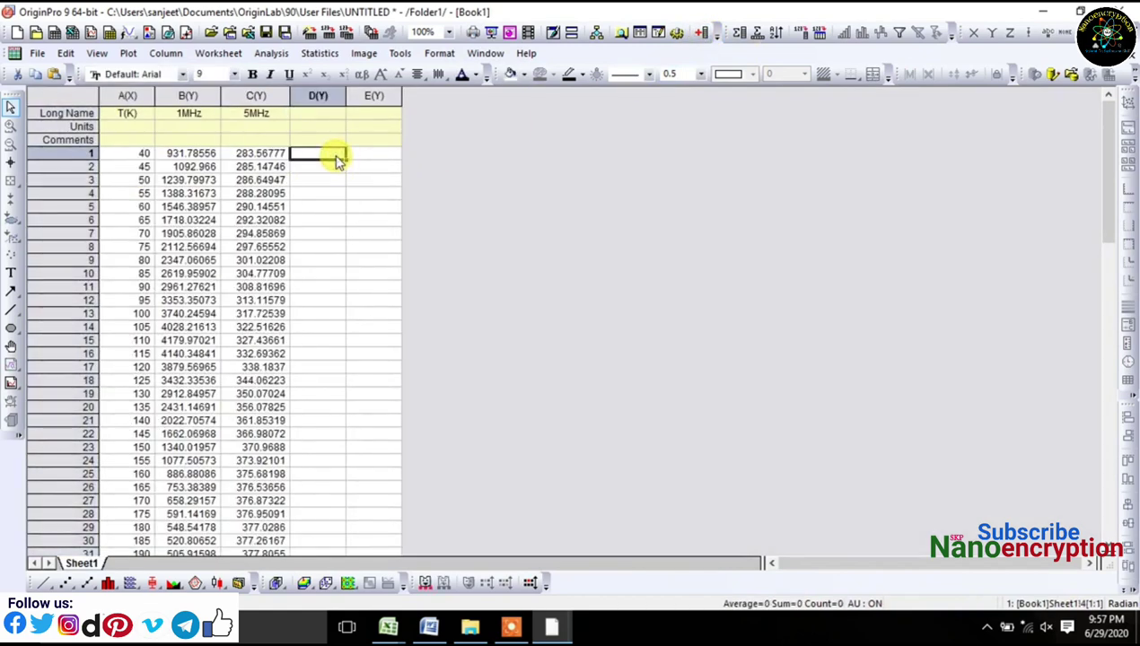
{"action": "key", "text": "ctrl+v"}
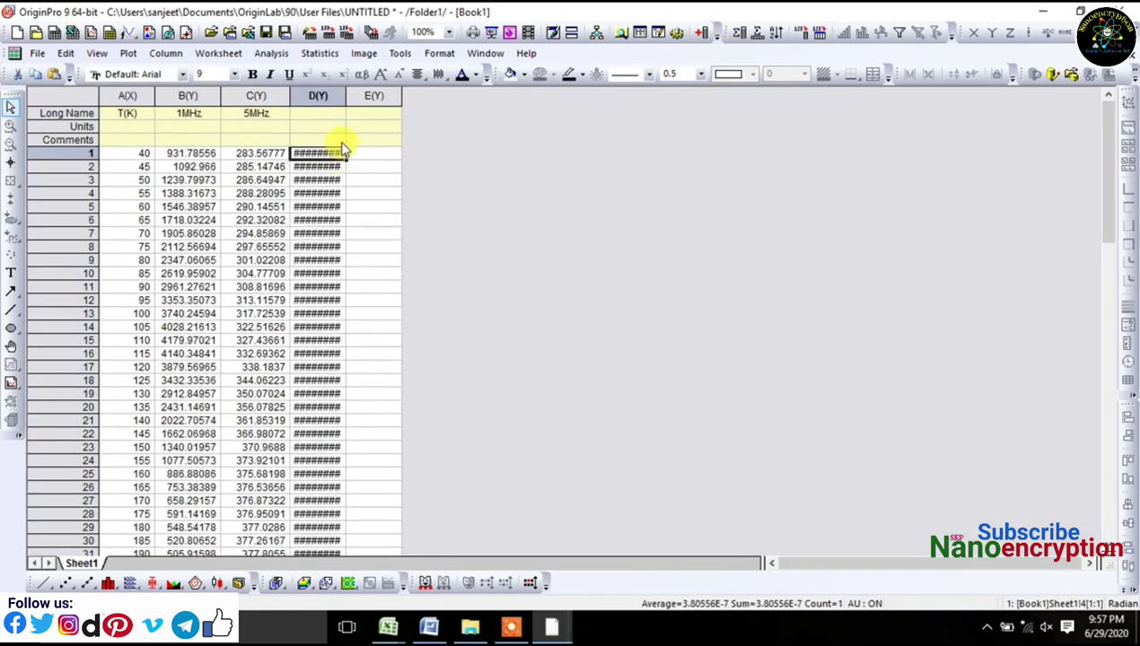
{"action": "left_click_drag", "start_coordinate": [345, 105], "coordinate": [368, 135]}
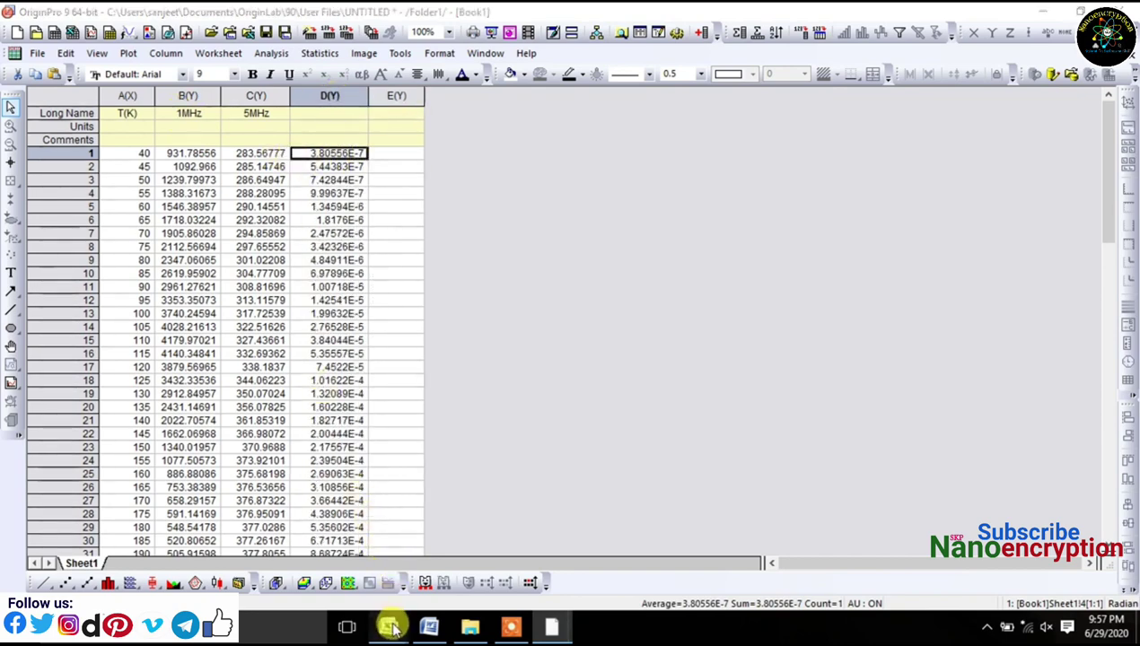
Step: Switch to the 5MHz workbook in Excel and copy the sigma values from Q3 to Q75
{"action": "mouse_move", "coordinate": [390, 623]}
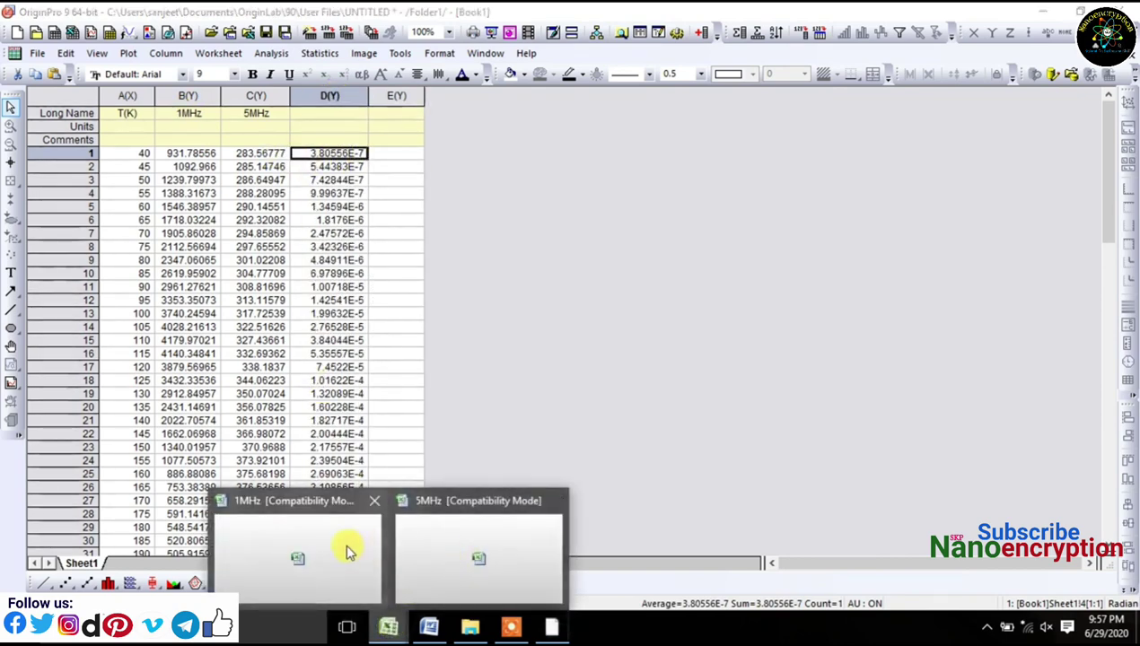
{"action": "left_click", "coordinate": [457, 544]}
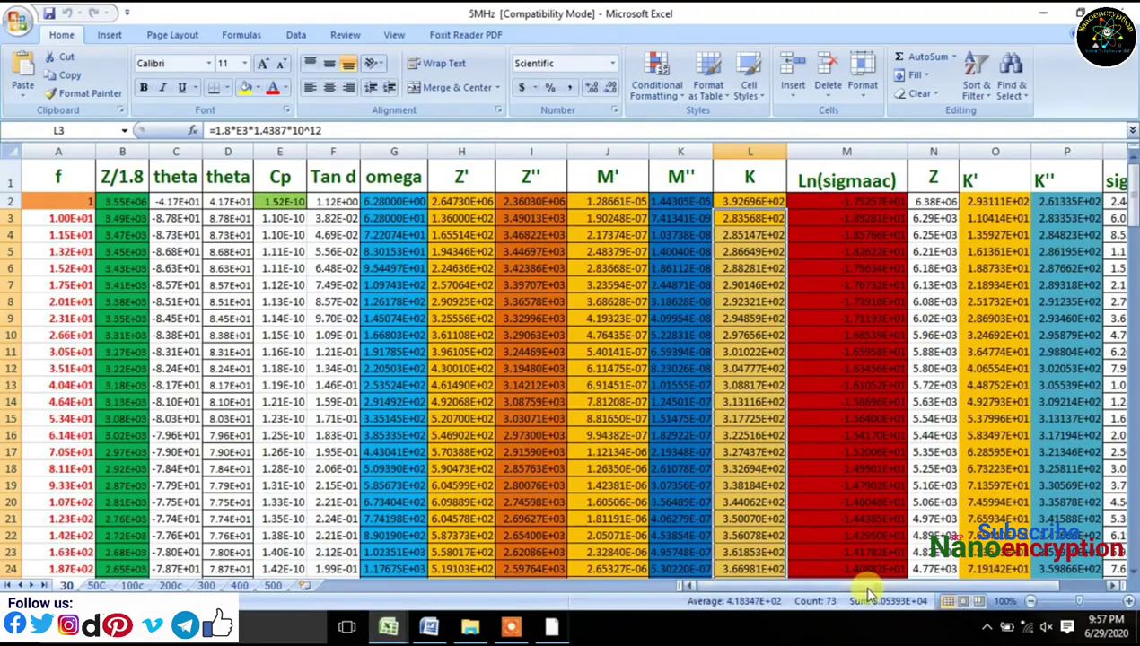
{"action": "left_click_drag", "start_coordinate": [794, 586], "coordinate": [835, 586]}
{"action": "left_click_drag", "start_coordinate": [1012, 218], "coordinate": [986, 205]}
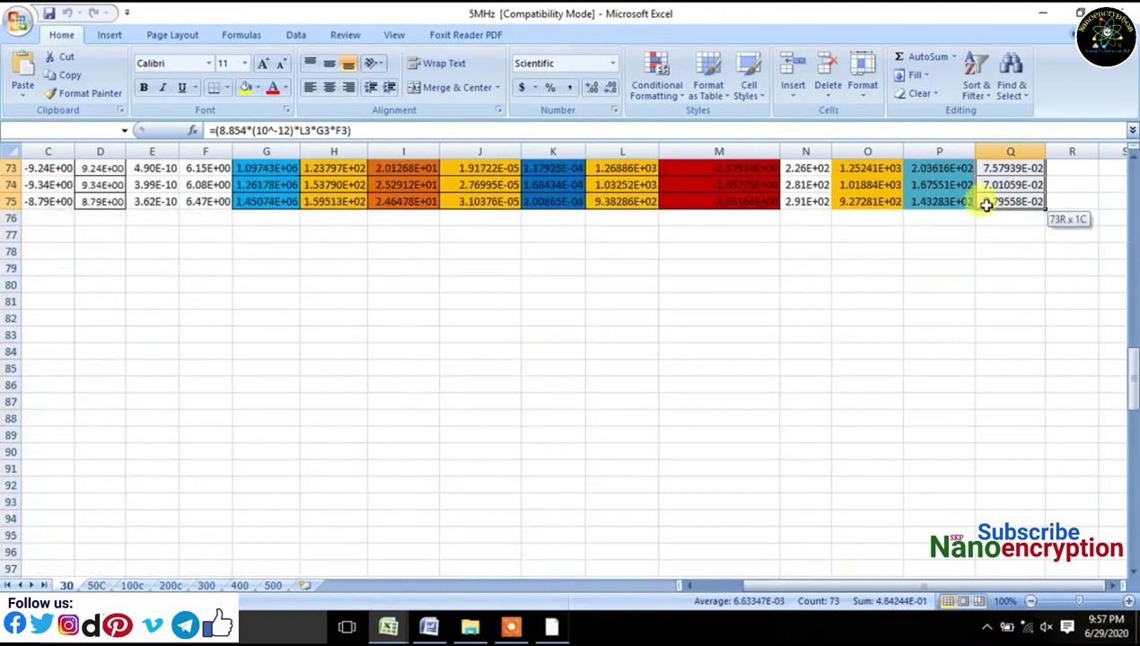
{"action": "right_click", "coordinate": [986, 203]}
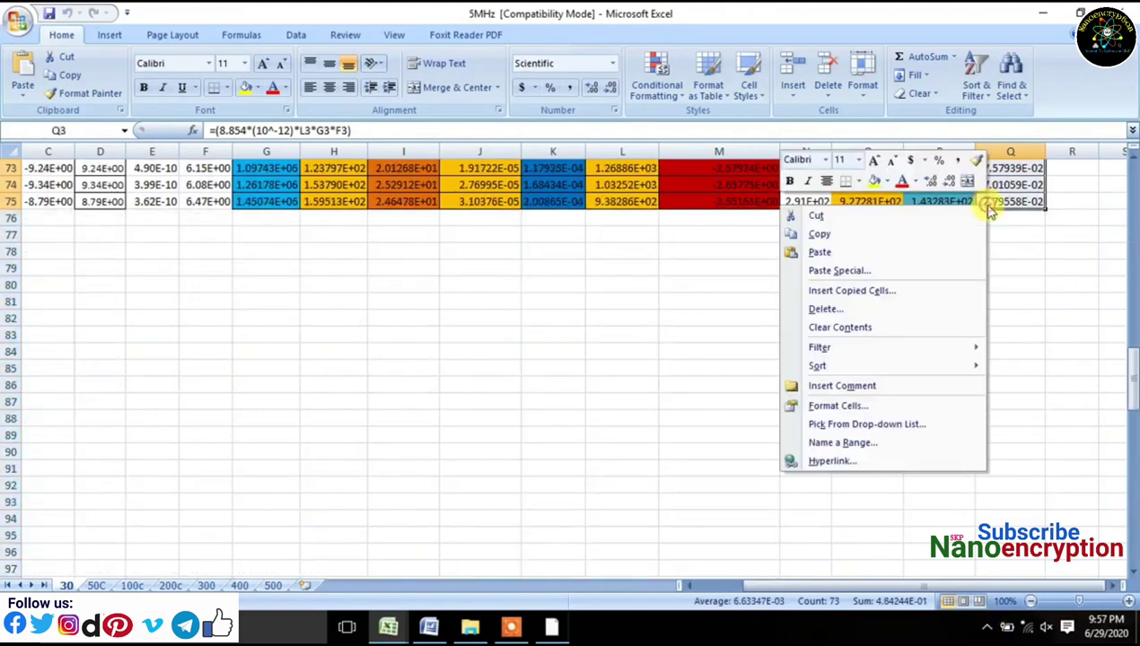
{"action": "left_click", "coordinate": [794, 232]}
{"action": "scroll", "coordinate": [608, 518], "scroll_direction": "up", "scroll_amount": 20}
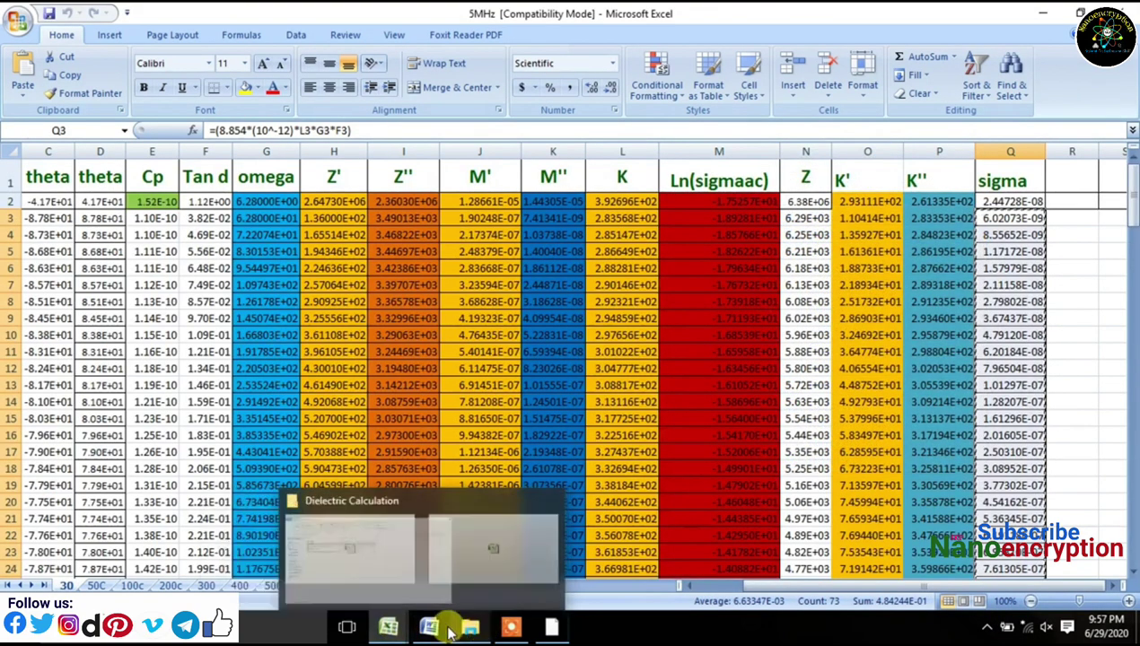
Step: In OriginPro, paste the sigma values into column E, widened to fit, and copy the long names 1MHz and 5MHz to columns D and E
{"action": "left_click", "coordinate": [555, 633]}
{"action": "left_click", "coordinate": [395, 157]}
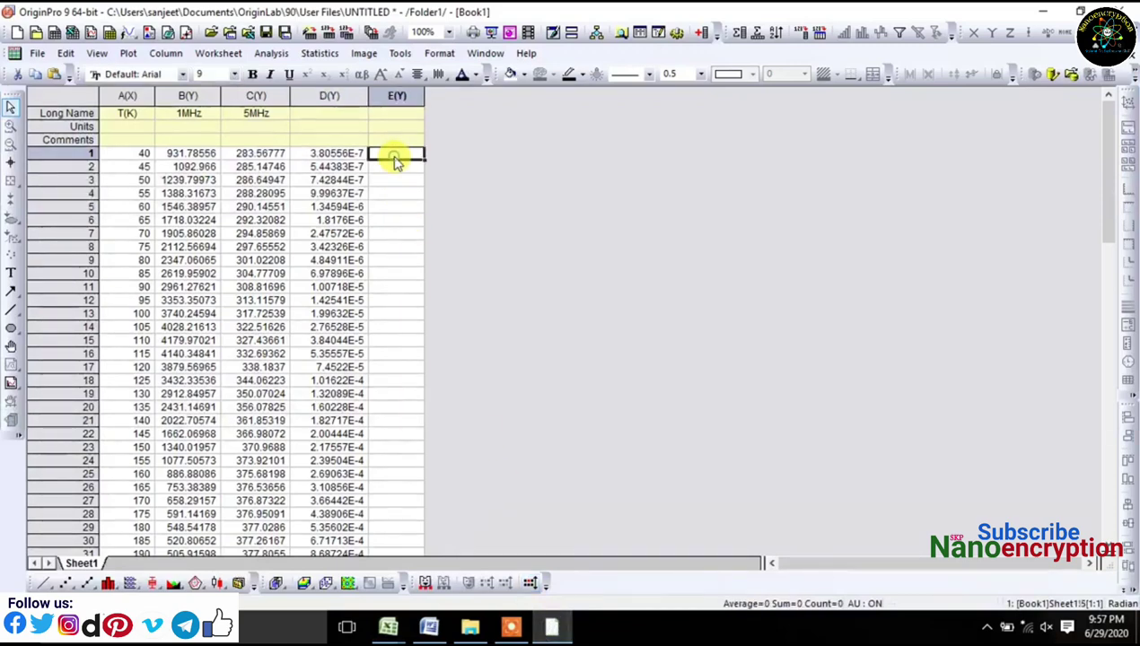
{"action": "key", "text": "ctrl+v"}
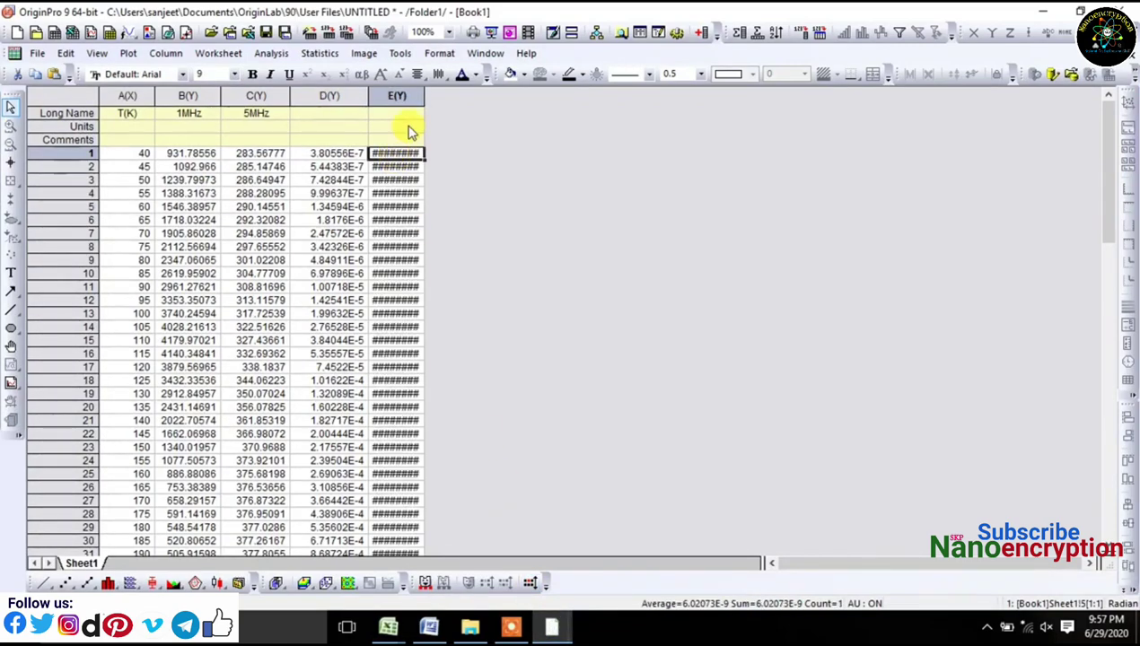
{"action": "double_click", "coordinate": [423, 97]}
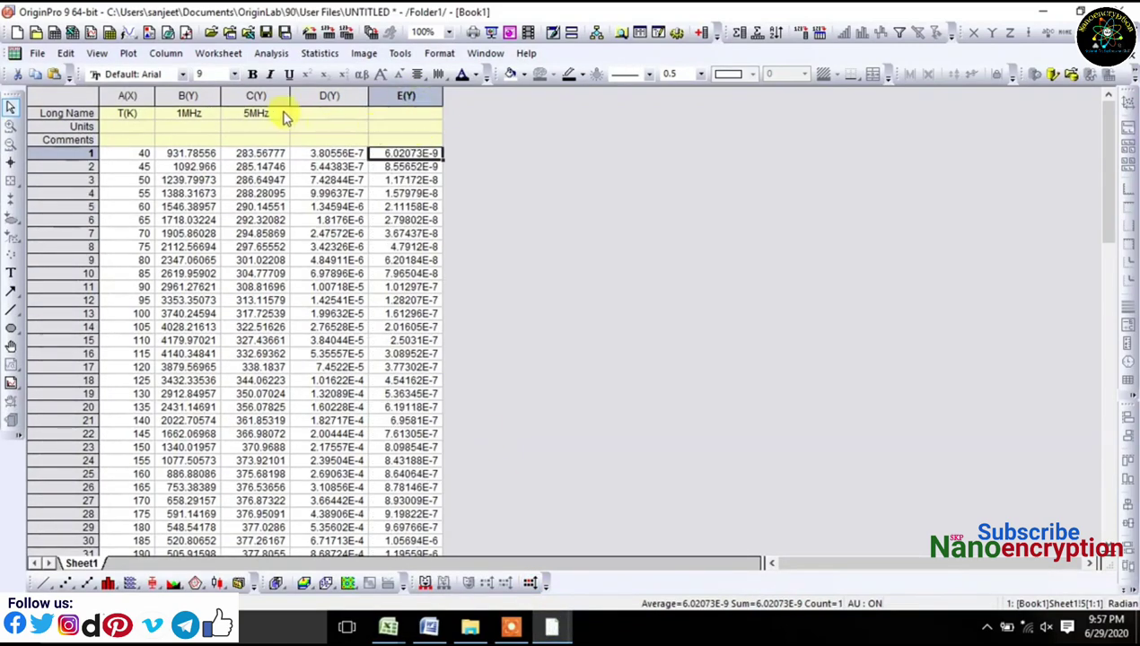
{"action": "left_click_drag", "start_coordinate": [282, 114], "coordinate": [196, 114]}
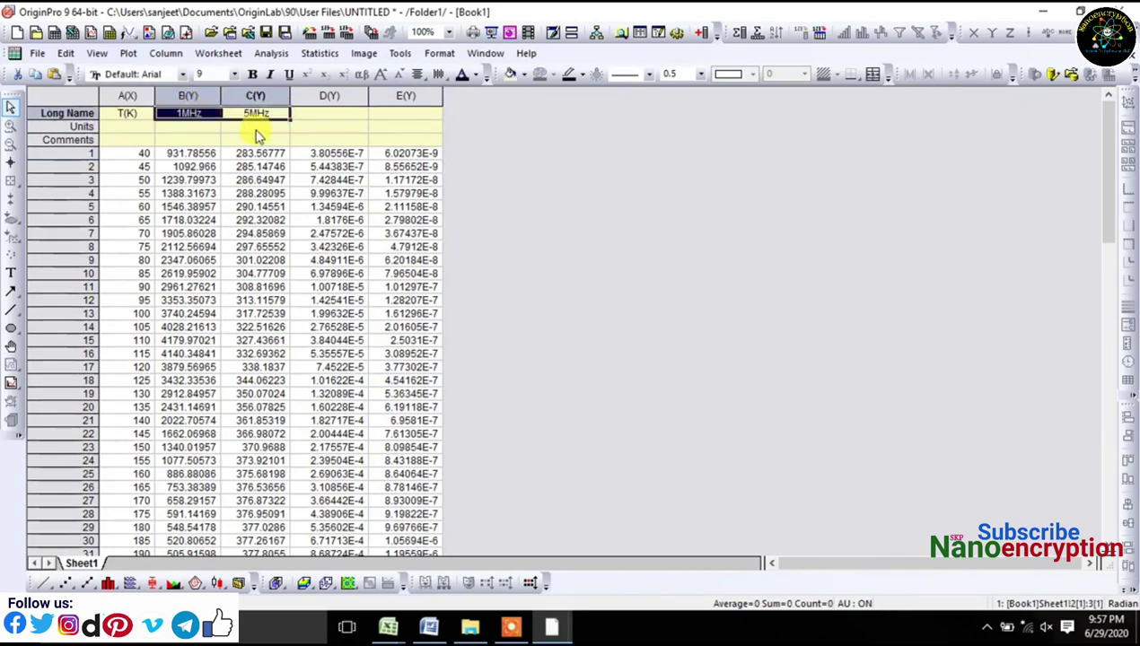
{"action": "left_click", "coordinate": [303, 114]}
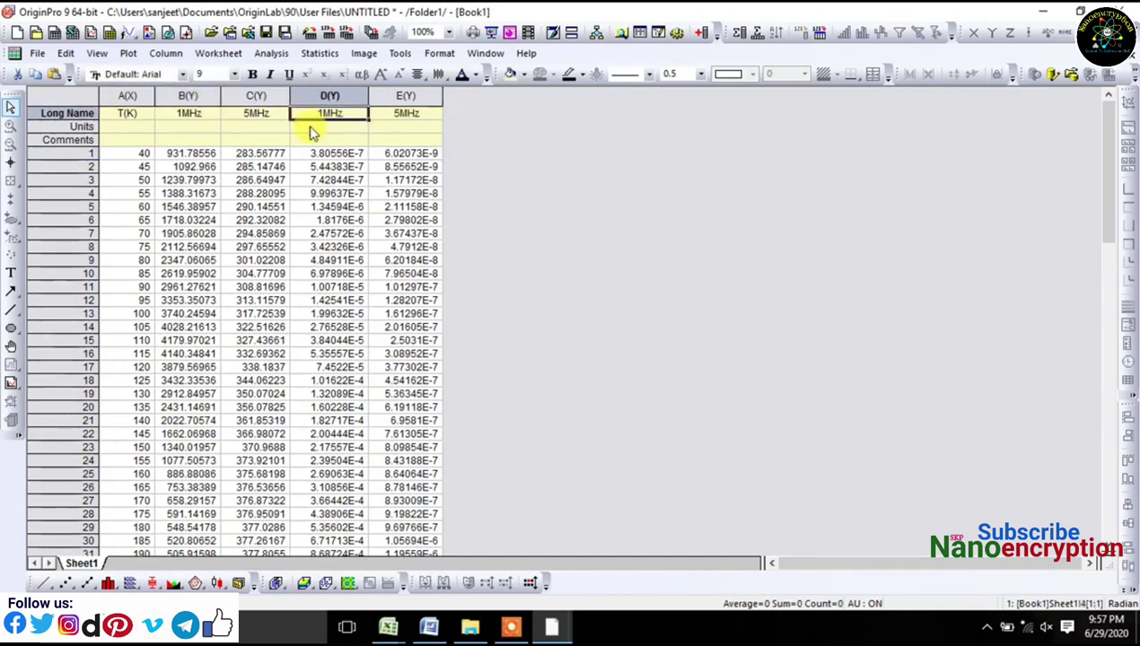
Step: Plot the 1MHz sigma data in column D against T(K) in column A as a line and symbol graph
{"action": "left_click", "coordinate": [128, 96]}
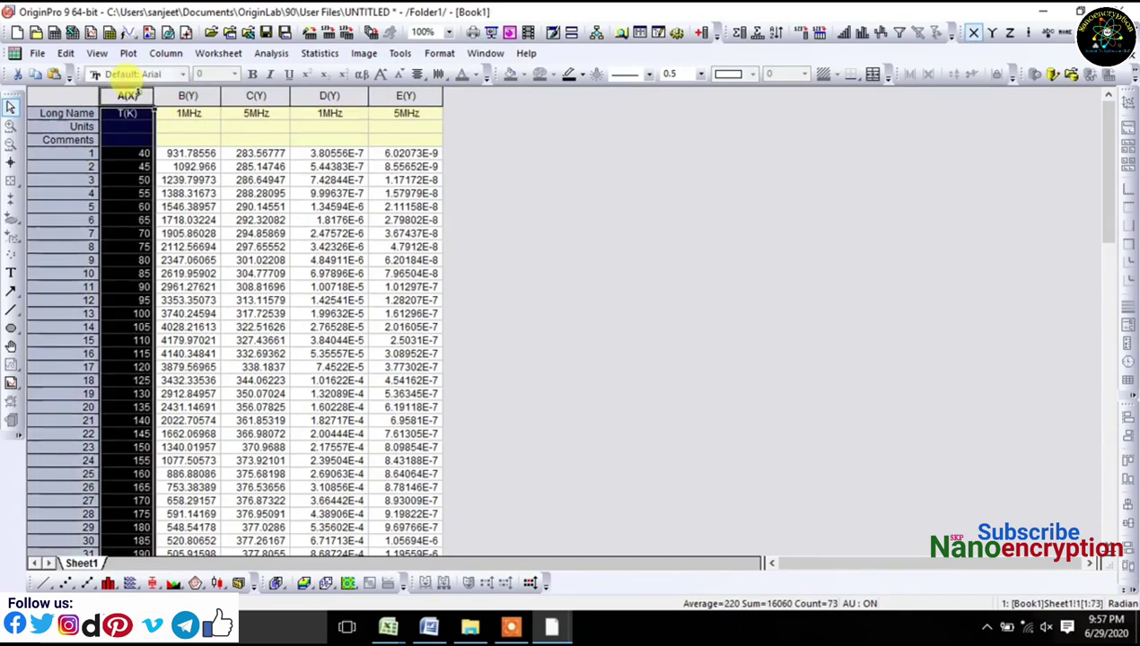
{"action": "left_click", "coordinate": [332, 97], "text": "ctrl"}
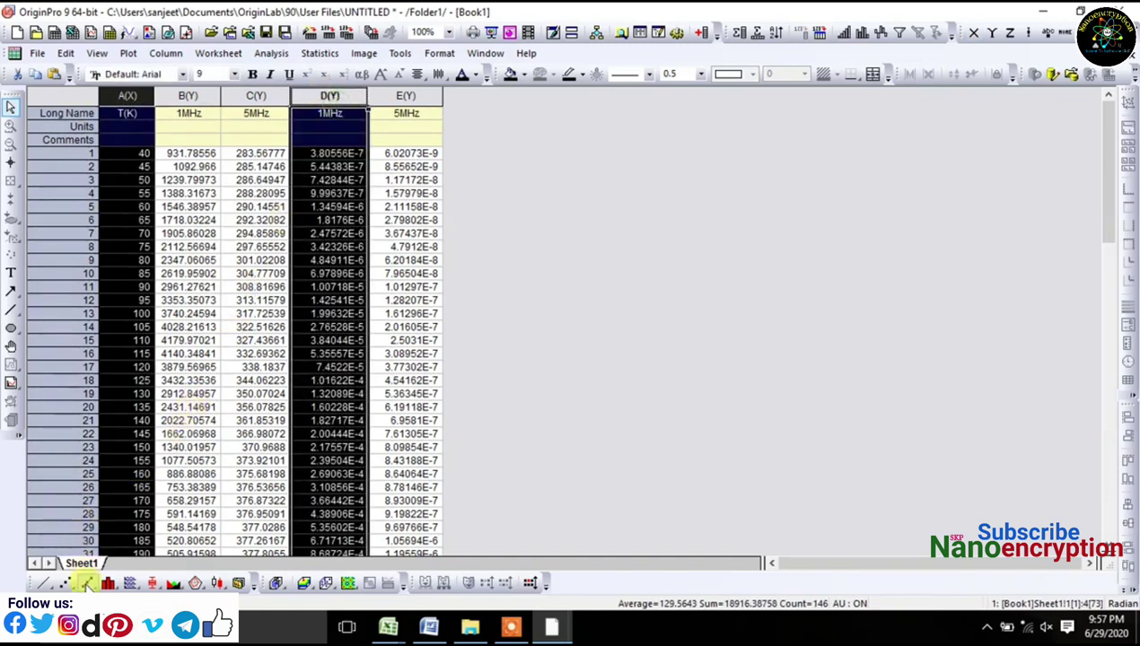
{"action": "left_click", "coordinate": [87, 584]}
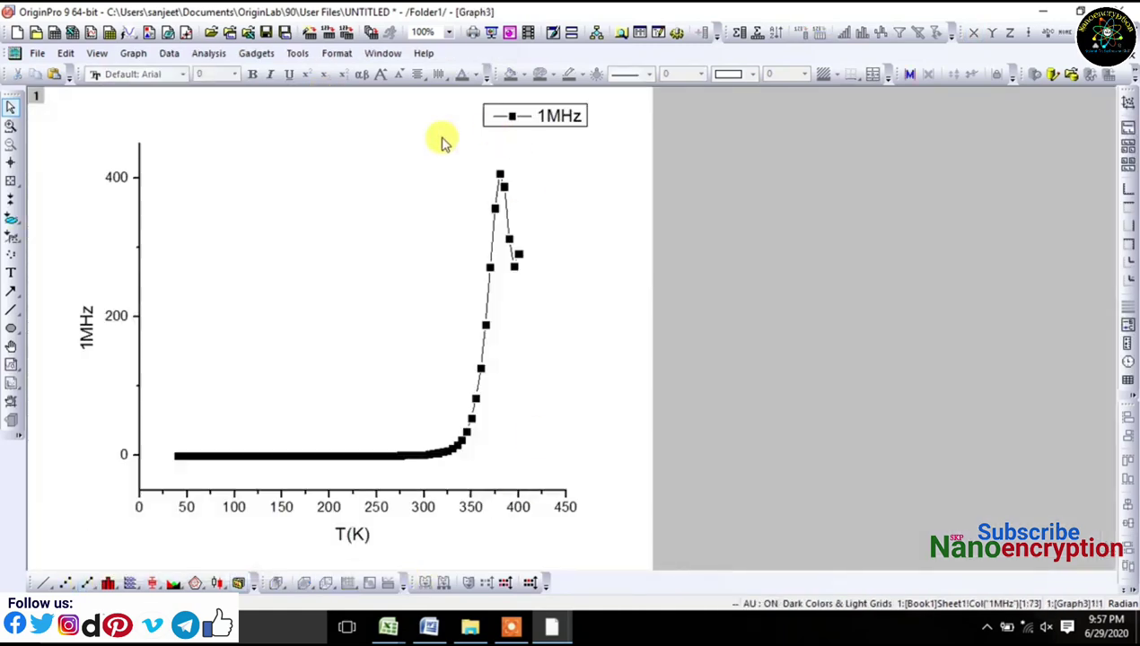
Step: Show the top axis line of the 1MHz sigma graph with major and minor ticks set to None
{"action": "double_click", "coordinate": [377, 508]}
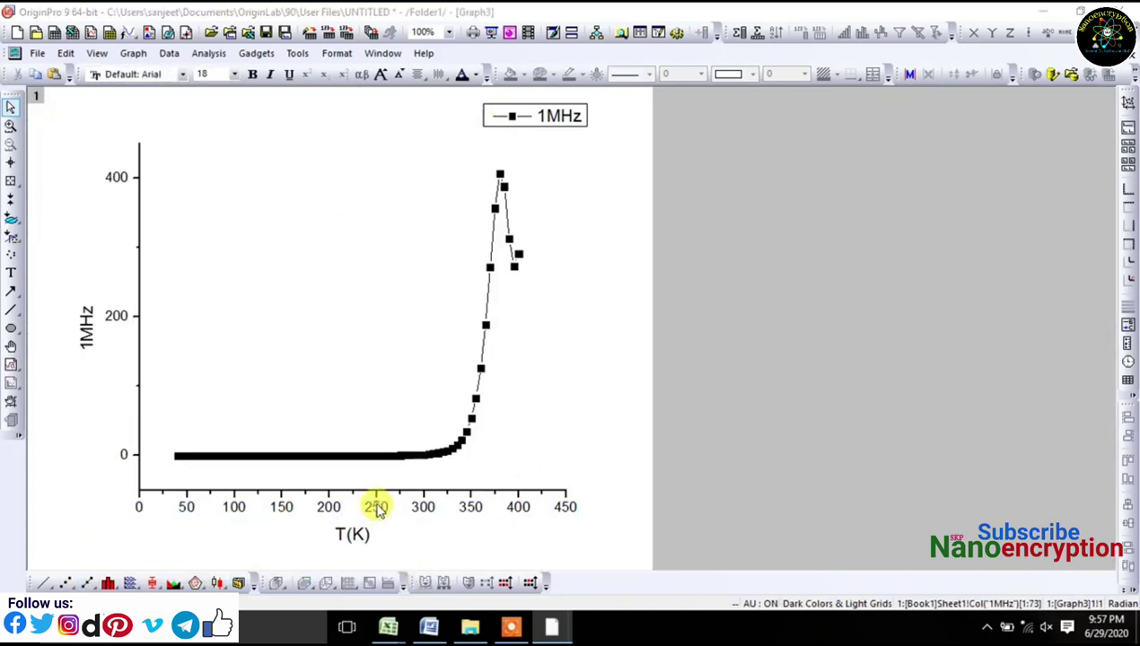
{"action": "left_click", "coordinate": [513, 199]}
{"action": "left_click", "coordinate": [407, 298]}
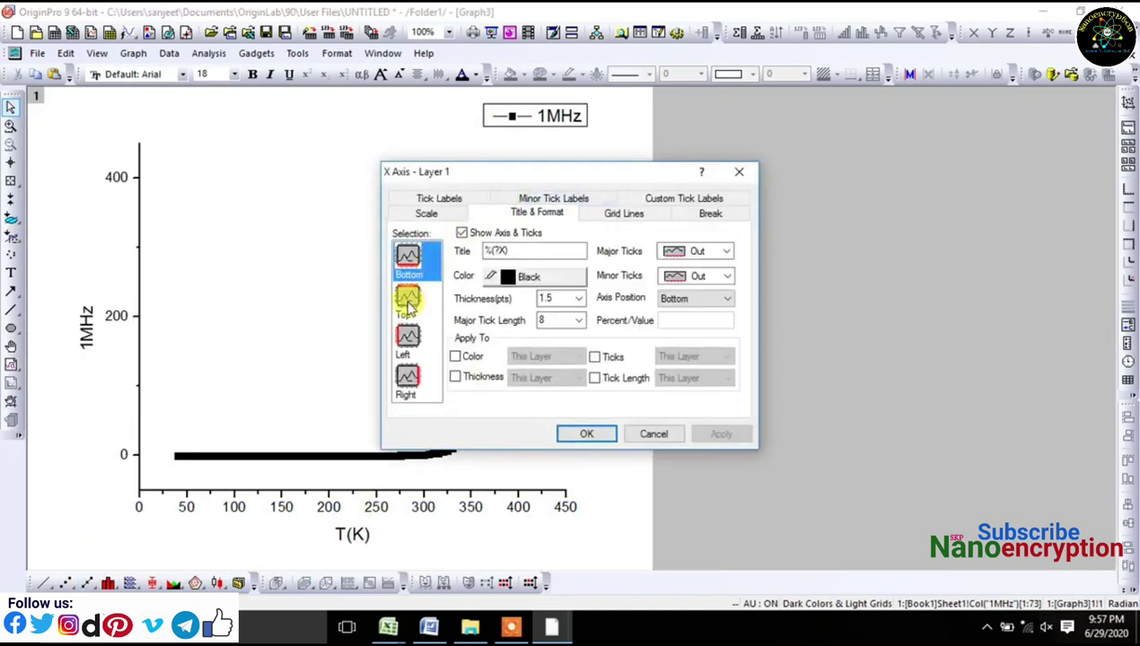
{"action": "left_click", "coordinate": [462, 233]}
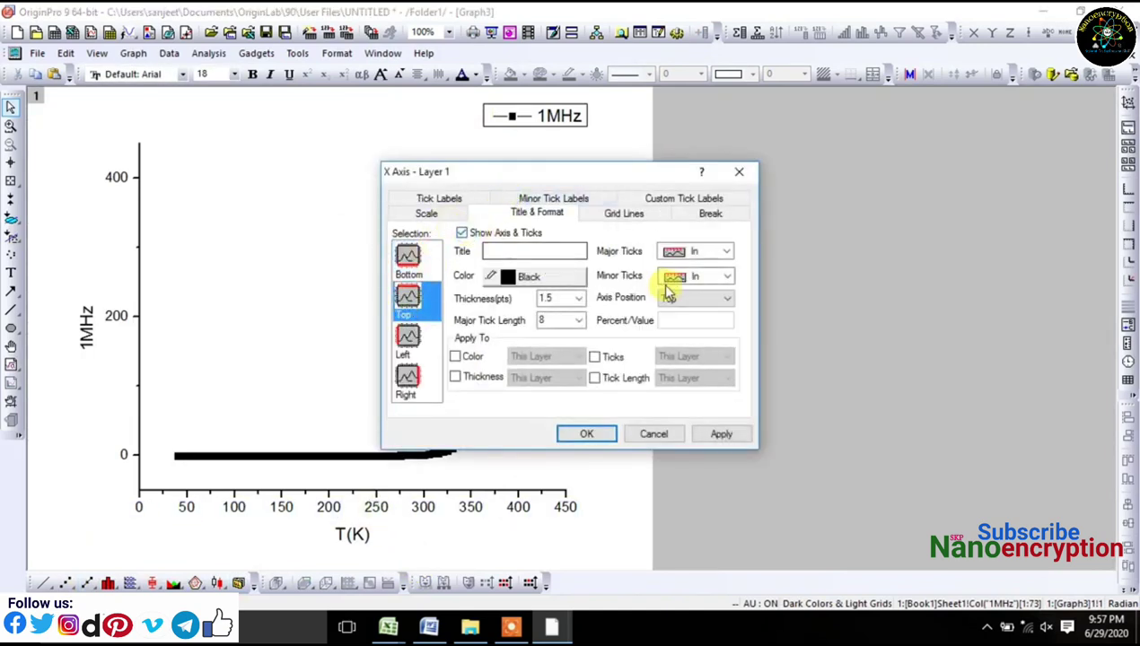
{"action": "left_click", "coordinate": [694, 284]}
{"action": "left_click", "coordinate": [695, 319]}
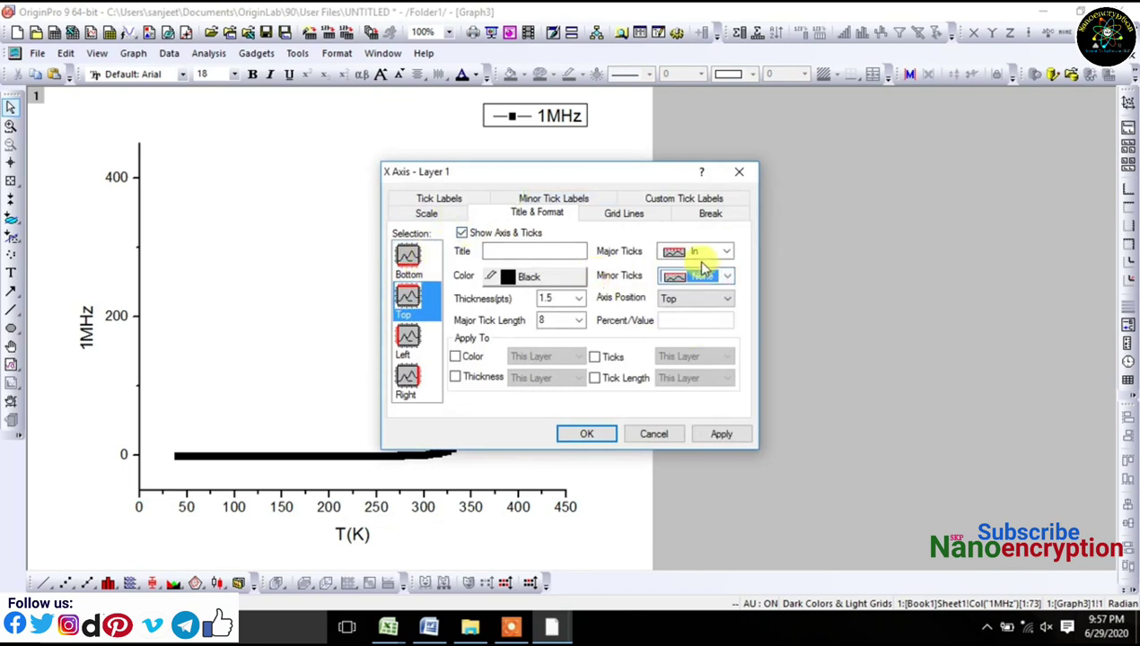
{"action": "left_click", "coordinate": [706, 254]}
{"action": "left_click", "coordinate": [715, 308]}
Step: Show the right axis line of the 1MHz sigma graph with major and minor ticks set to None, and move the legend inside the frame
{"action": "left_click", "coordinate": [411, 377]}
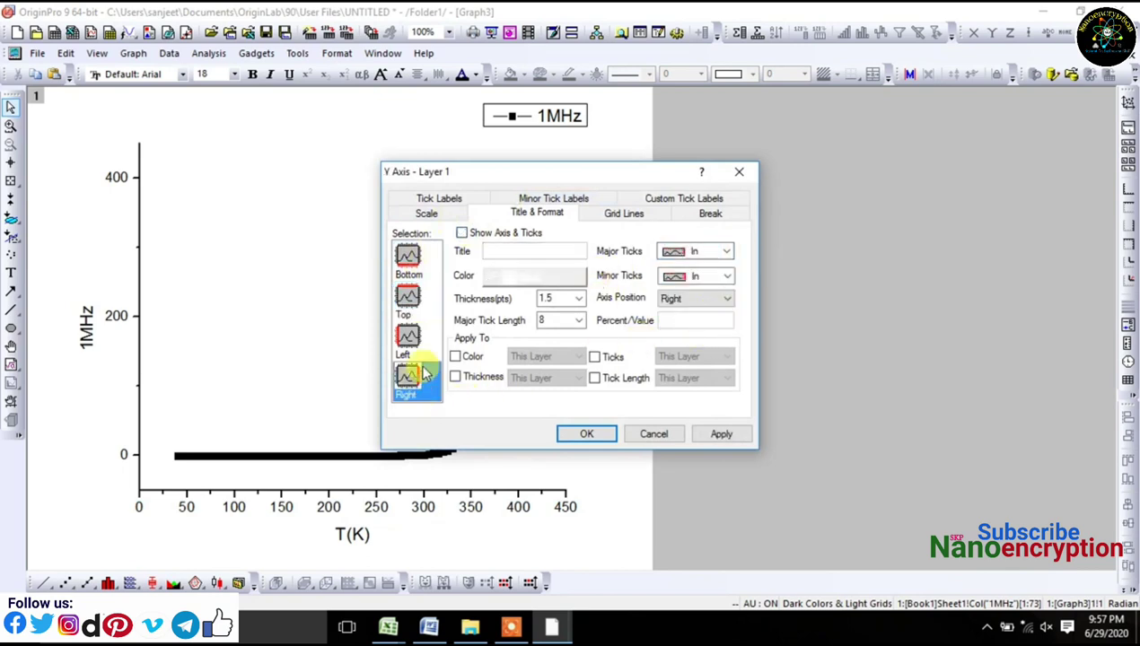
{"action": "left_click", "coordinate": [461, 233]}
{"action": "left_click", "coordinate": [715, 276]}
{"action": "left_click", "coordinate": [709, 321]}
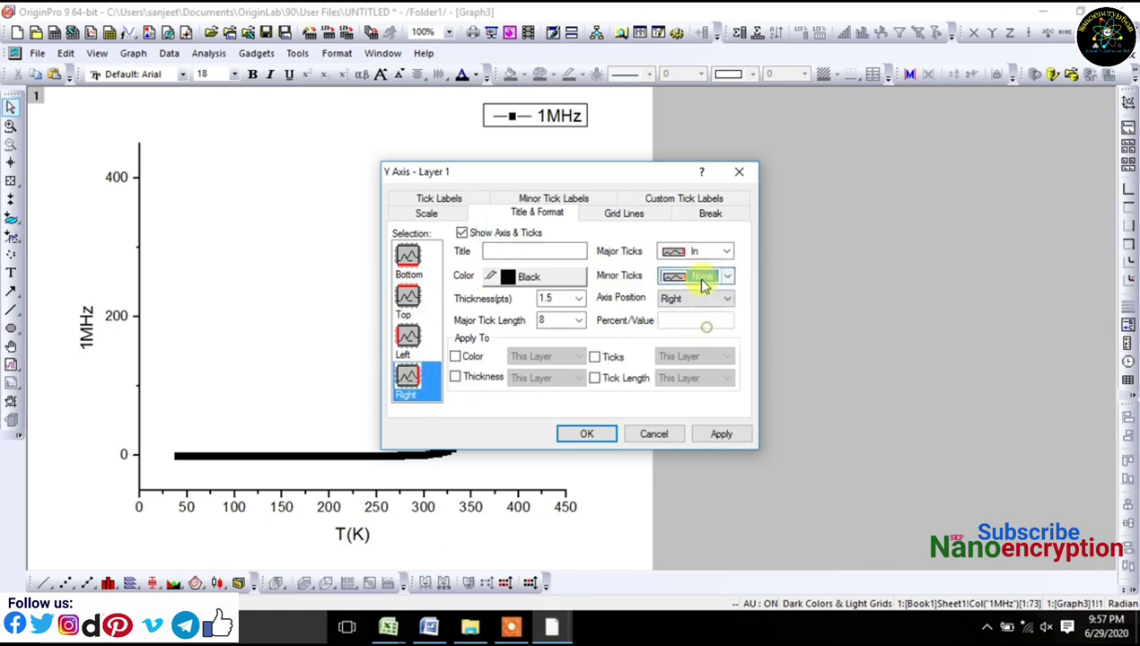
{"action": "left_click", "coordinate": [700, 254]}
{"action": "left_click", "coordinate": [699, 300]}
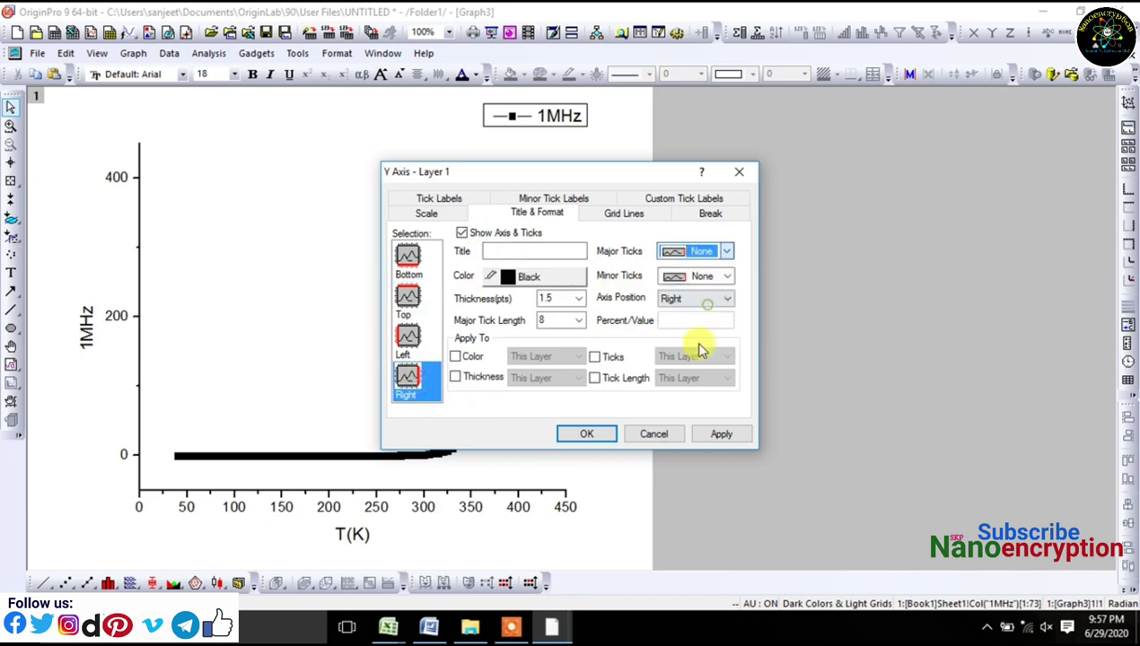
{"action": "left_click", "coordinate": [609, 433]}
{"action": "left_click_drag", "start_coordinate": [550, 117], "coordinate": [321, 171]}
Step: Replace the vertical axis title of the 1MHz sigma graph with "Sigma(σac)", inserting the σ from the symbol map
{"action": "double_click", "coordinate": [87, 325]}
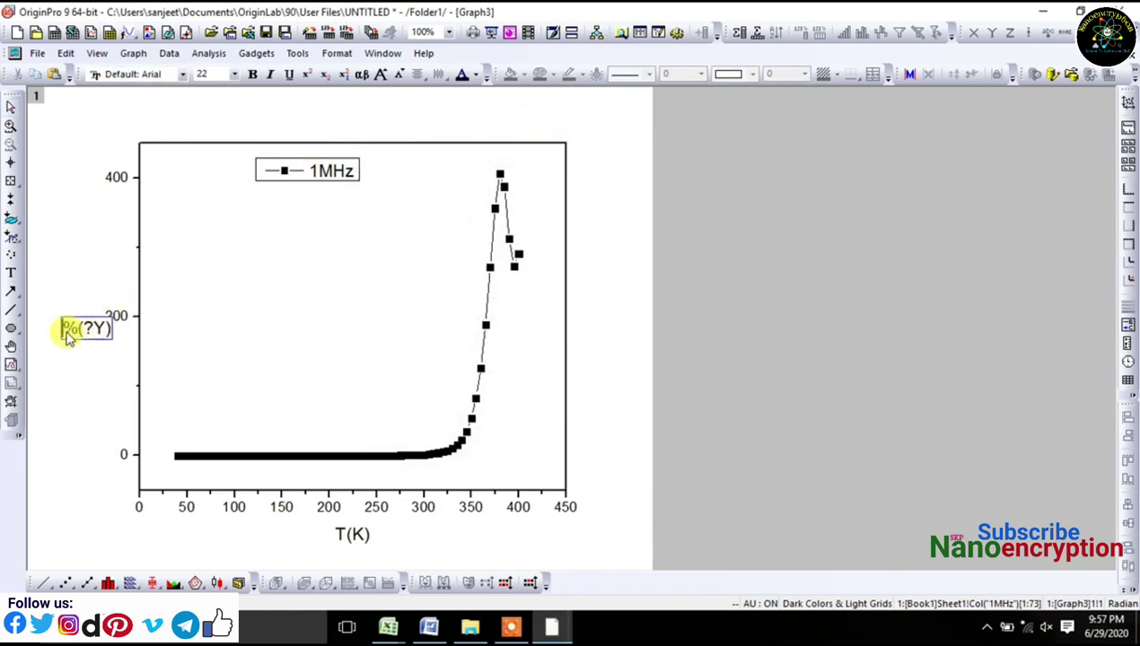
{"action": "left_click_drag", "start_coordinate": [67, 334], "coordinate": [180, 341]}
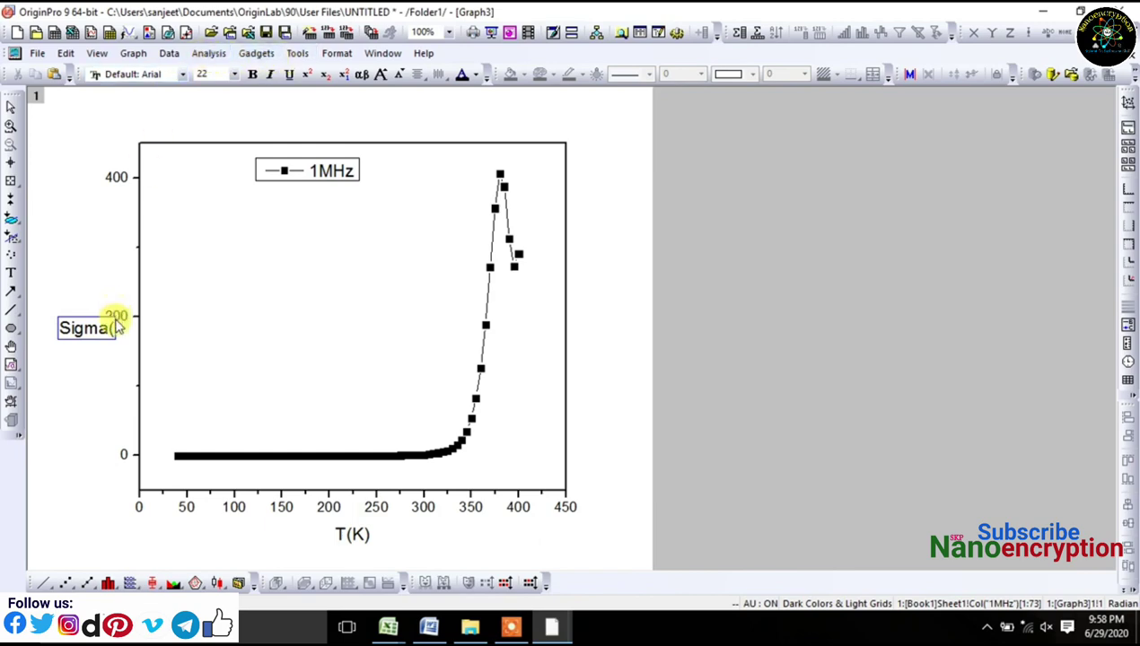
{"action": "right_click", "coordinate": [115, 329]}
{"action": "left_click", "coordinate": [146, 434]}
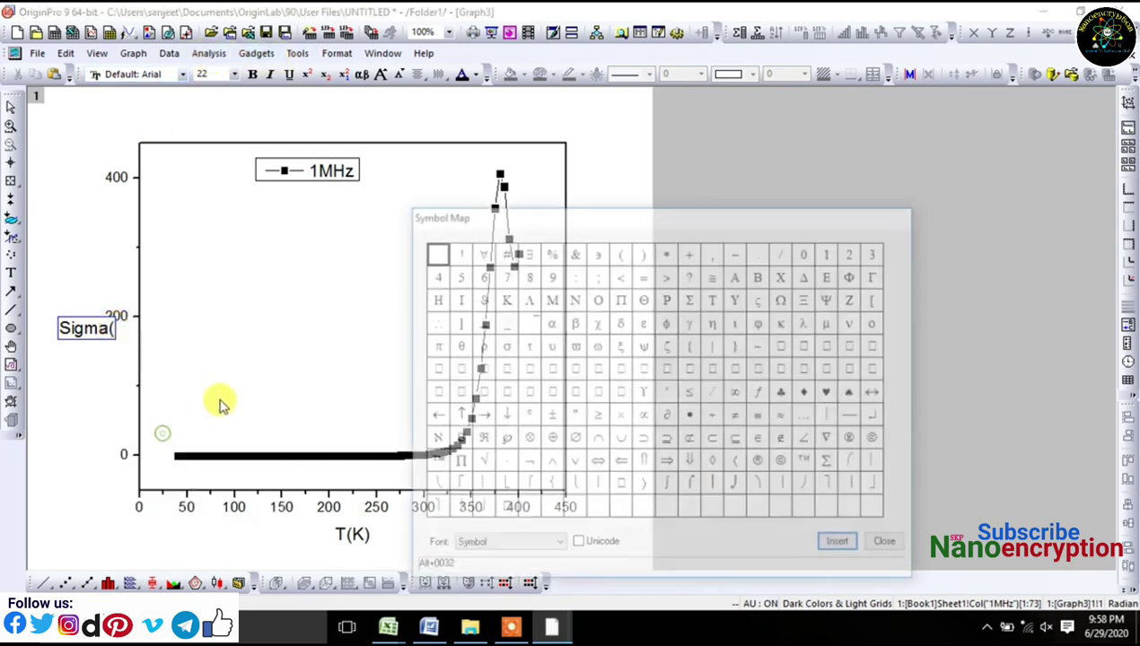
{"action": "left_click", "coordinate": [503, 347]}
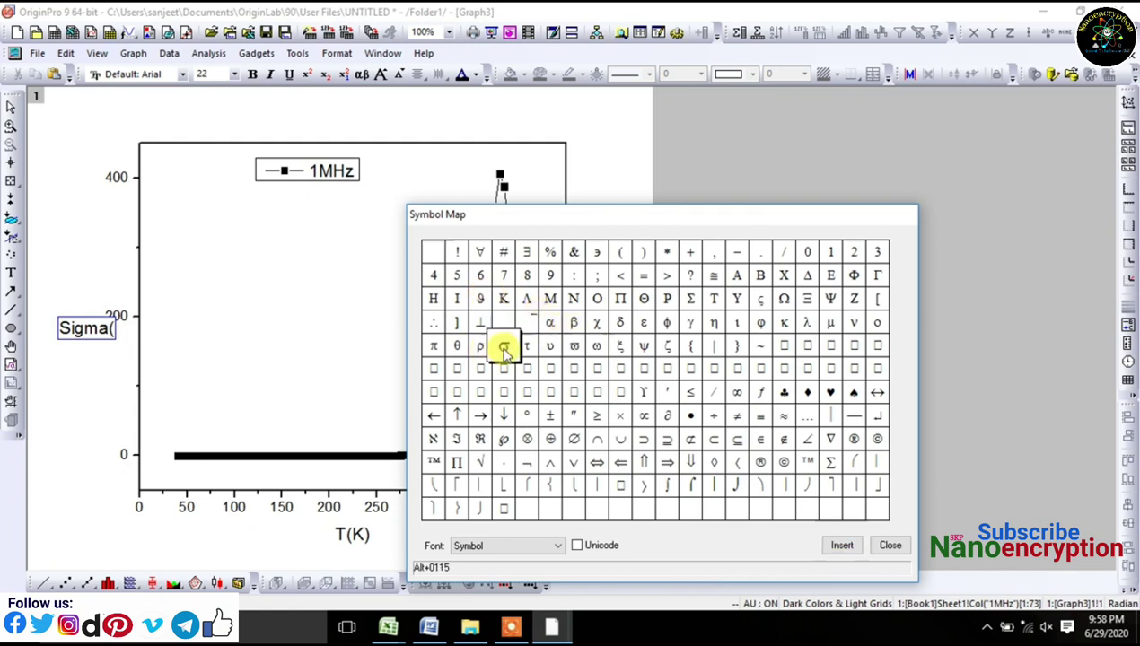
{"action": "left_click", "coordinate": [844, 548]}
{"action": "left_click", "coordinate": [887, 545]}
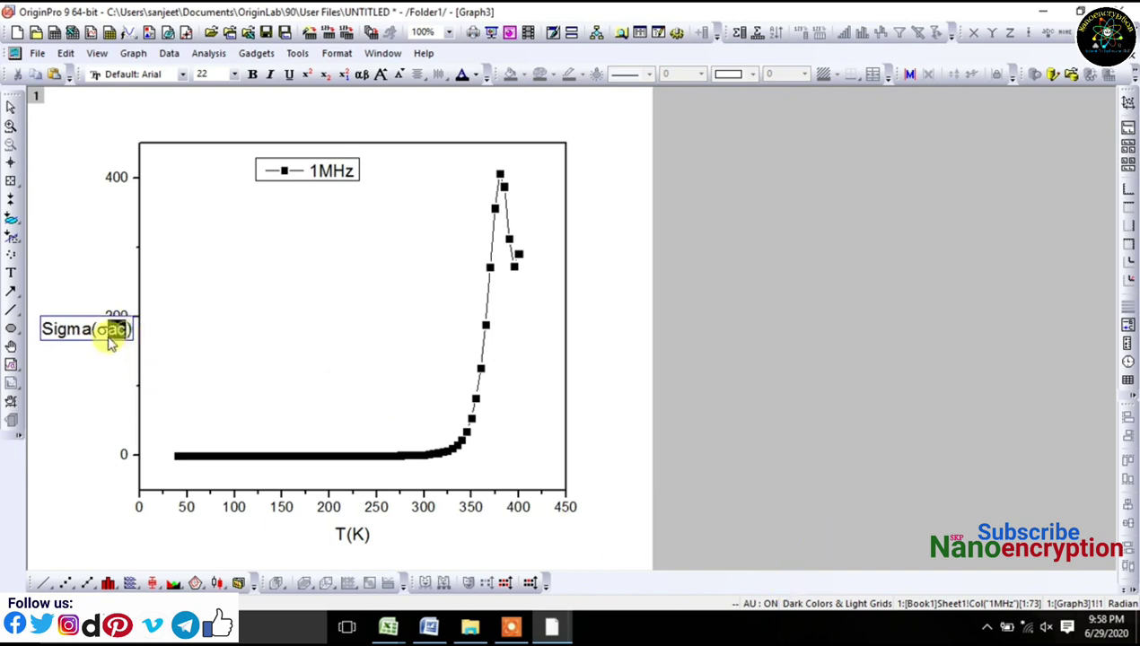
Step: Format "ac" in the vertical axis title as a subscript and make the whole title bold
{"action": "left_click", "coordinate": [324, 75]}
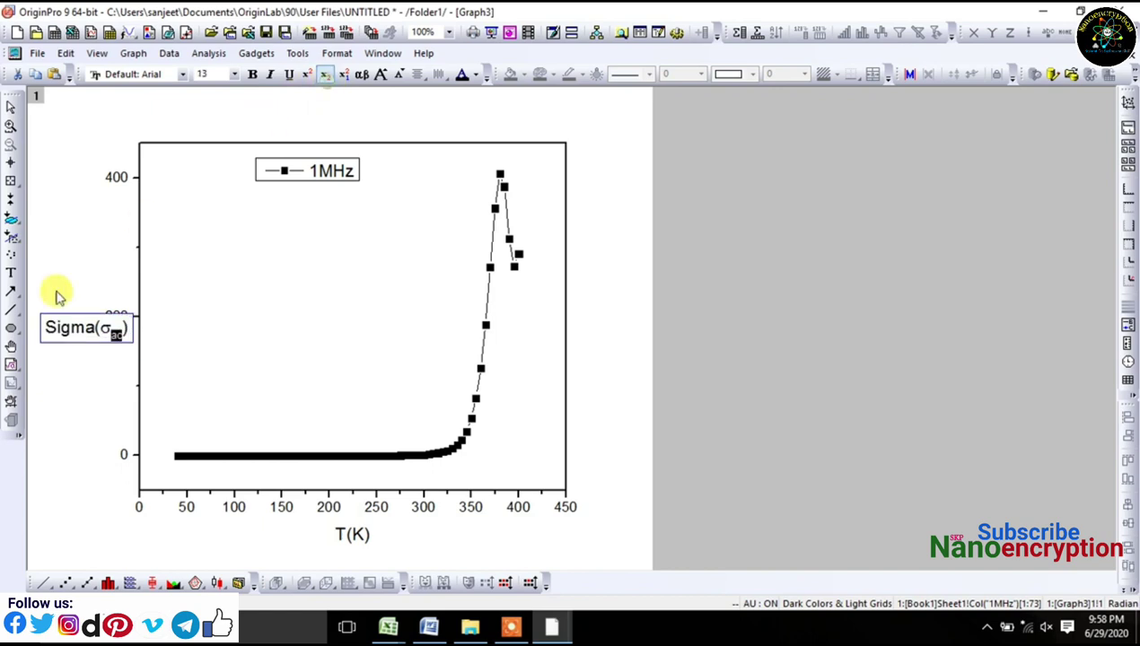
{"action": "left_click", "coordinate": [41, 305]}
{"action": "left_click", "coordinate": [90, 334]}
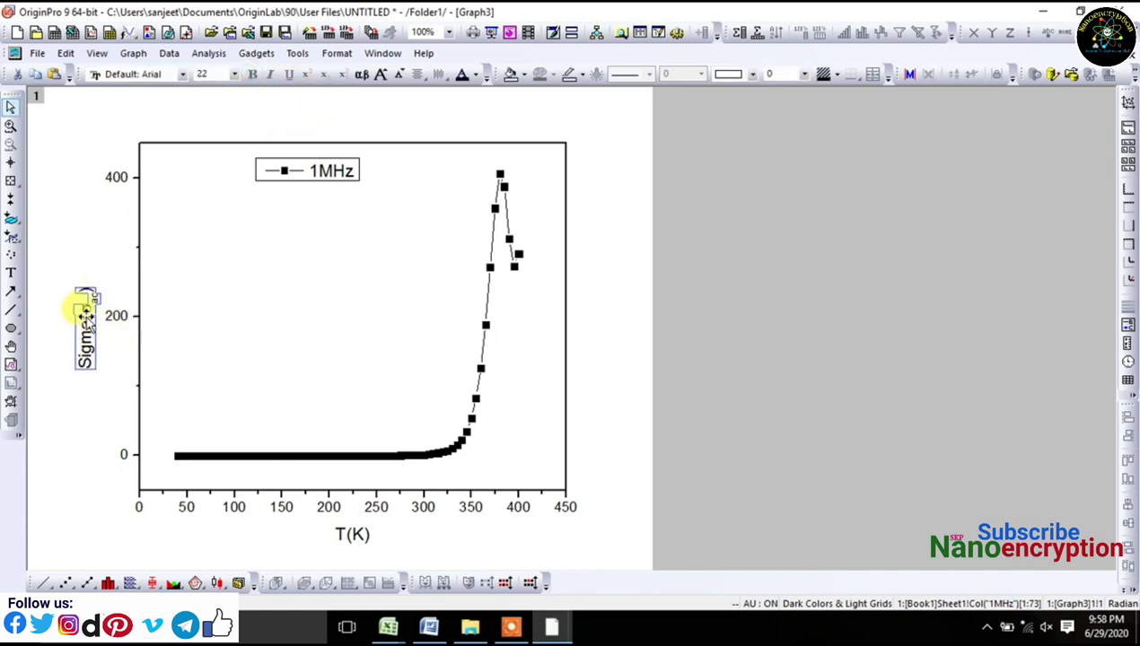
{"action": "double_click", "coordinate": [84, 310]}
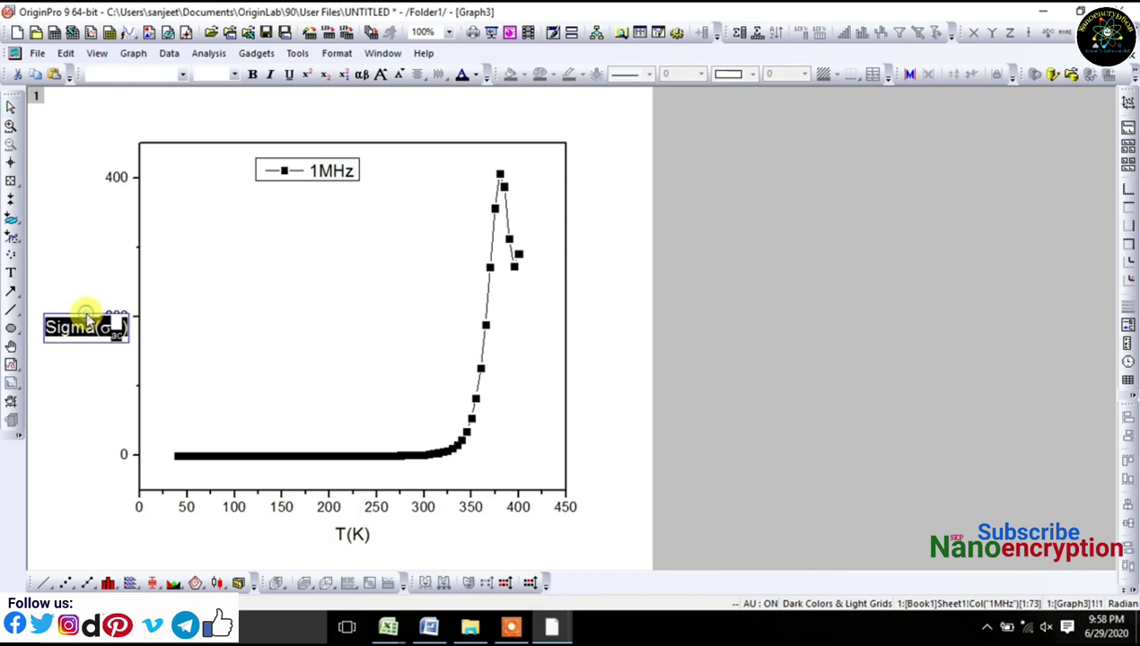
{"action": "left_click", "coordinate": [257, 75]}
{"action": "left_click", "coordinate": [135, 184]}
Step: Open the vertical axis scale settings of the 1MHz sigma graph
{"action": "double_click", "coordinate": [131, 179]}
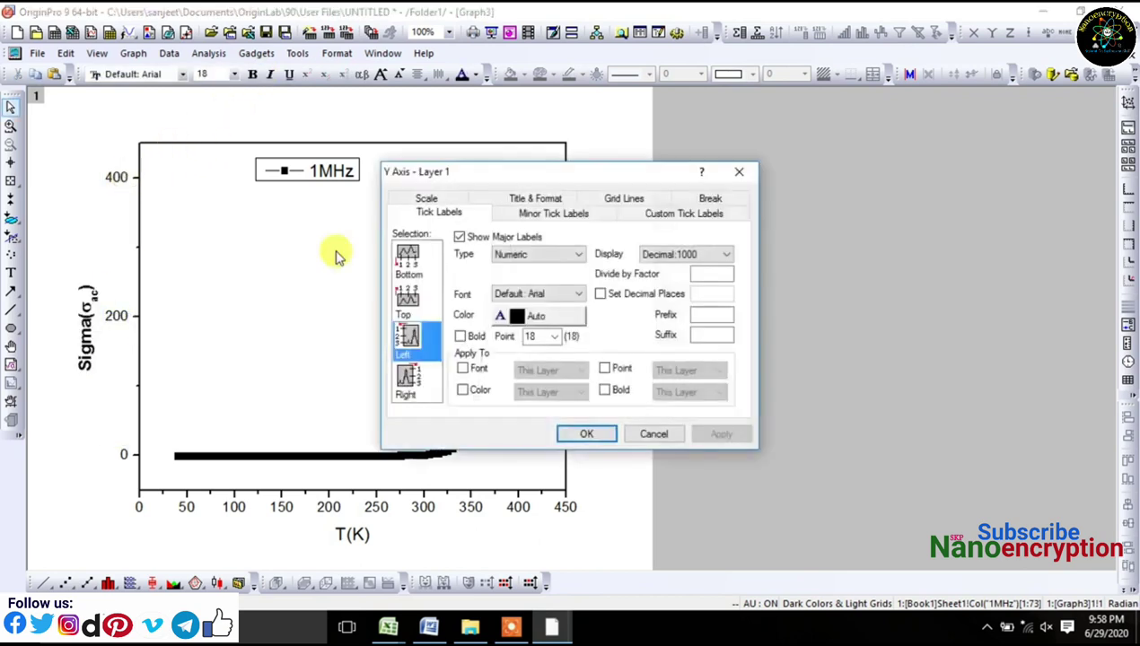
{"action": "left_click", "coordinate": [431, 198]}
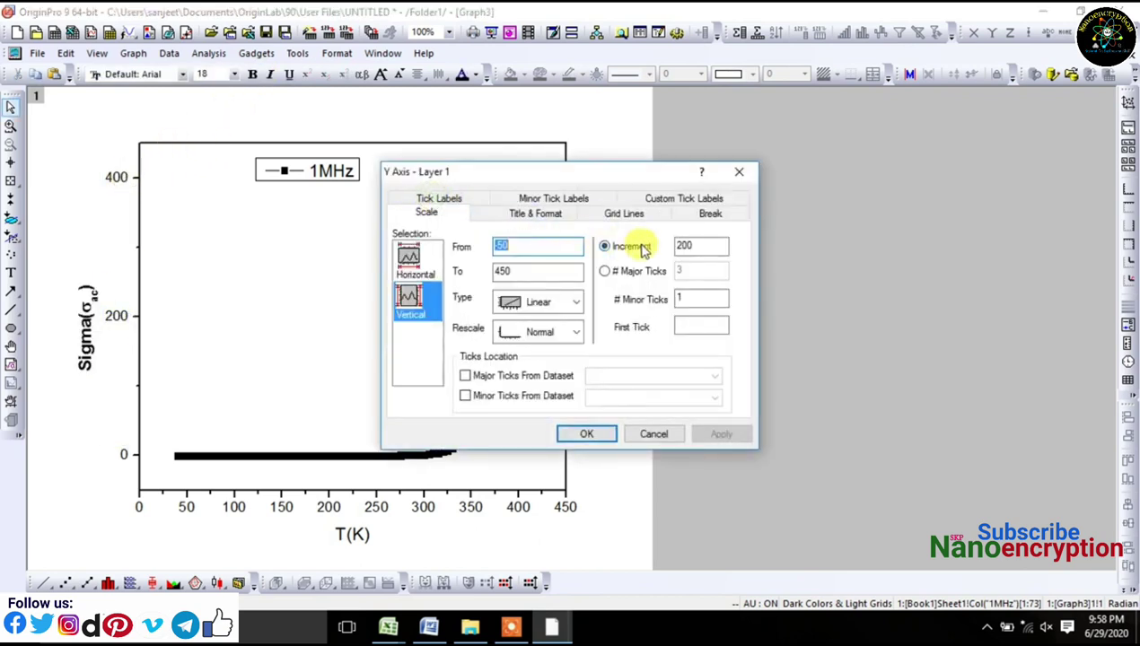